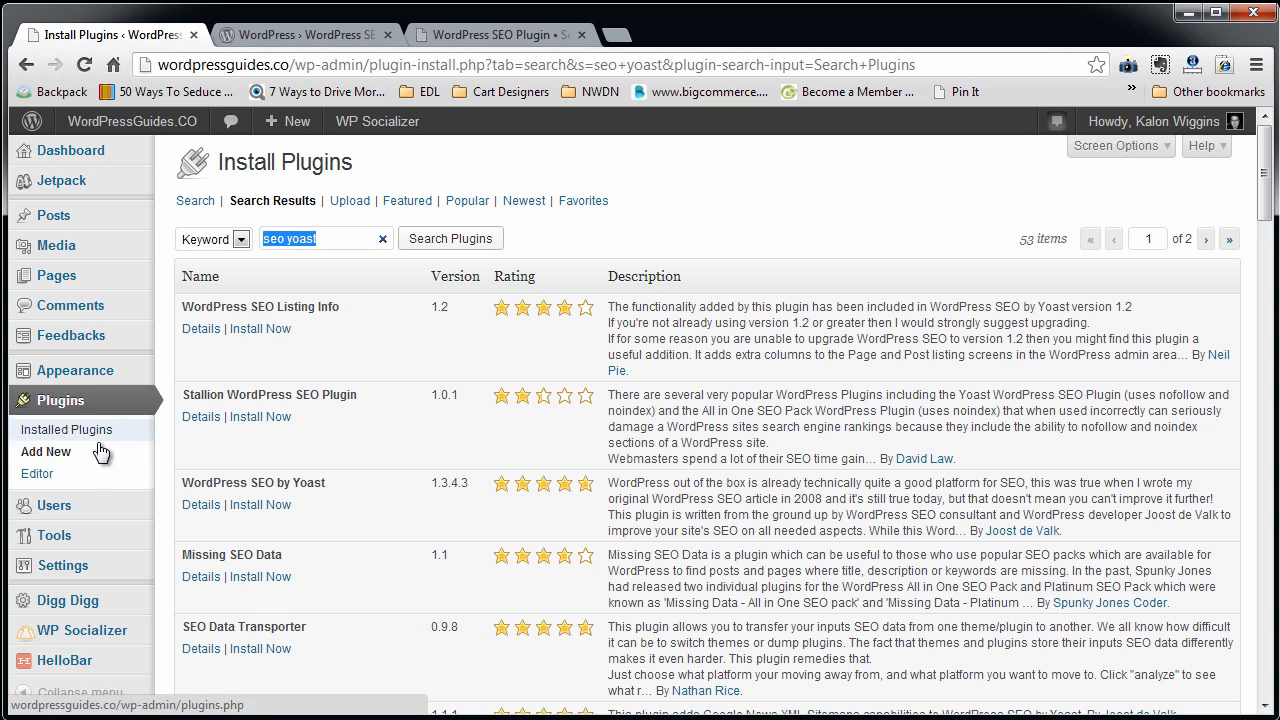
Search the plugin directory for "seo yoast" and install the WordPress SEO by Yoast plugin.
{"action": "left_click", "coordinate": [263, 239]}
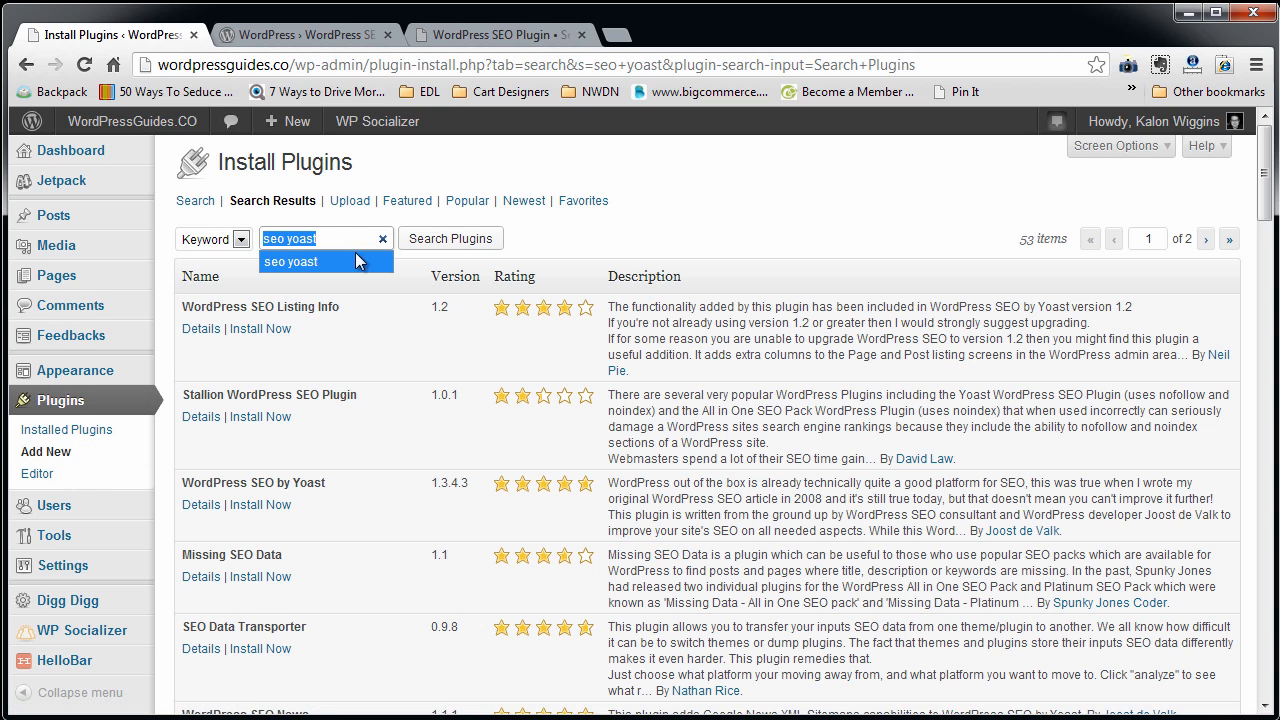
{"action": "left_click", "coordinate": [472, 242]}
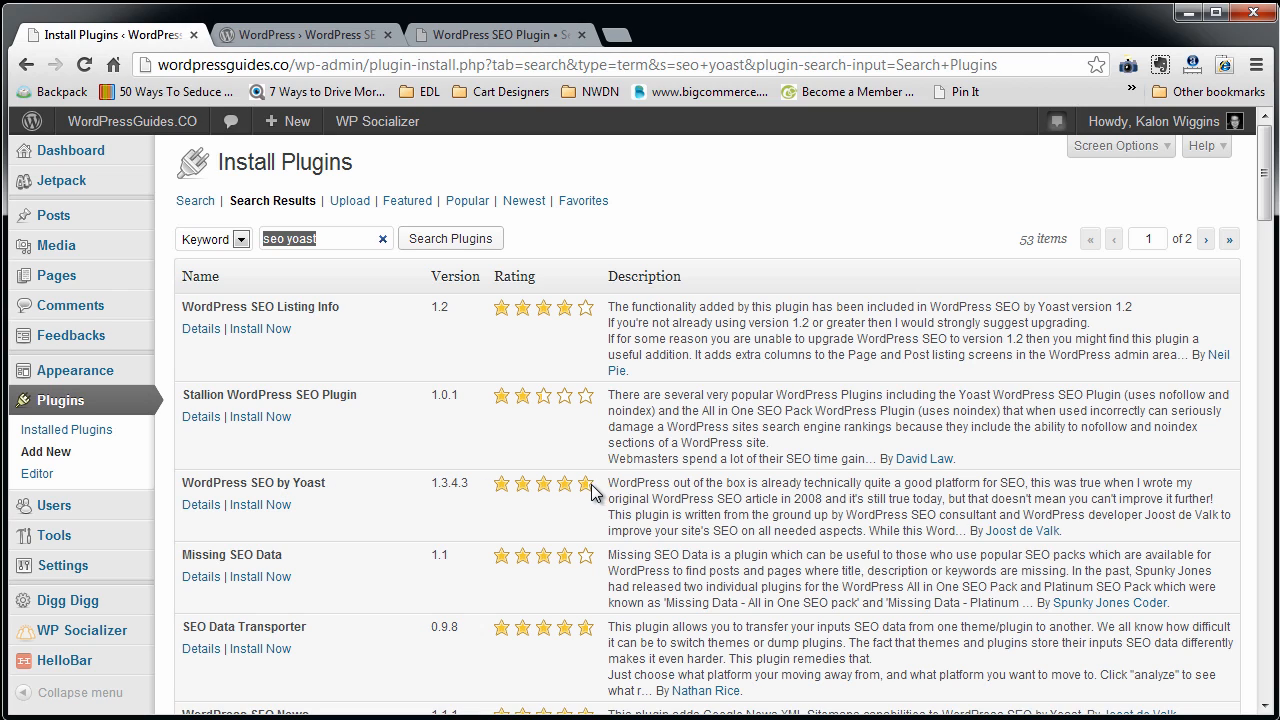
{"action": "mouse_move", "coordinate": [589, 496]}
{"action": "left_click", "coordinate": [273, 506]}
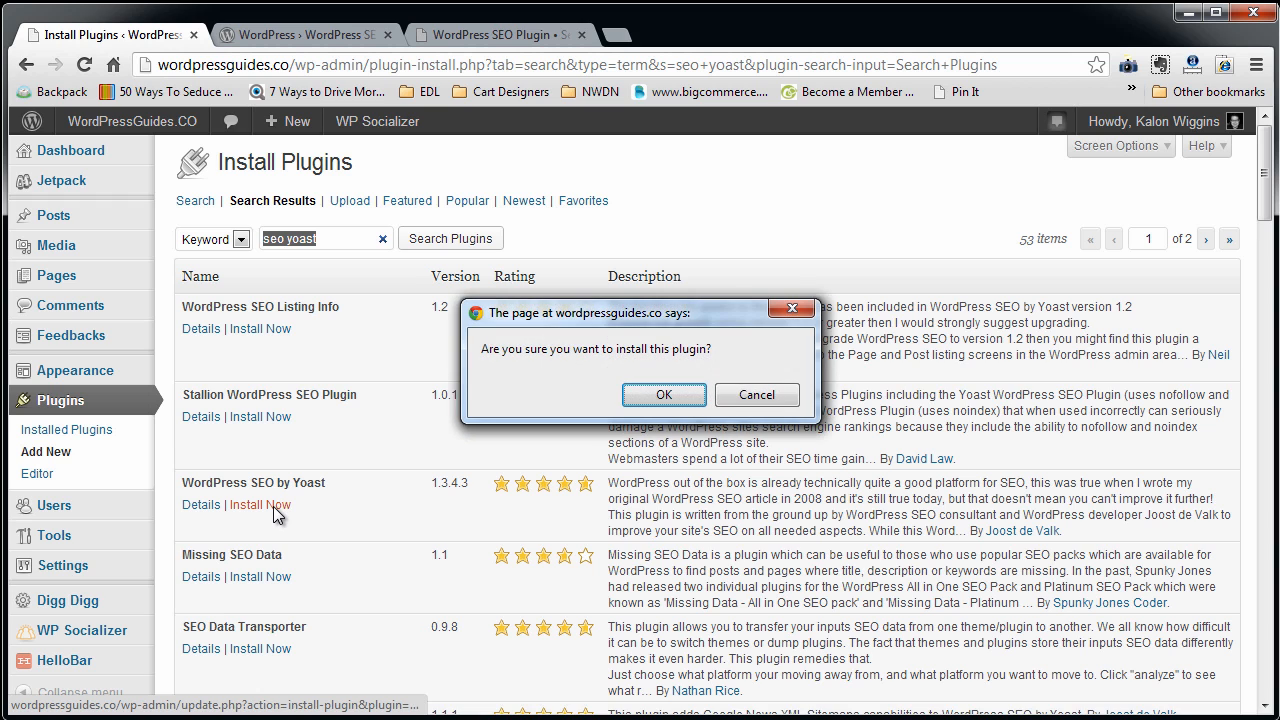
{"action": "left_click", "coordinate": [664, 395]}
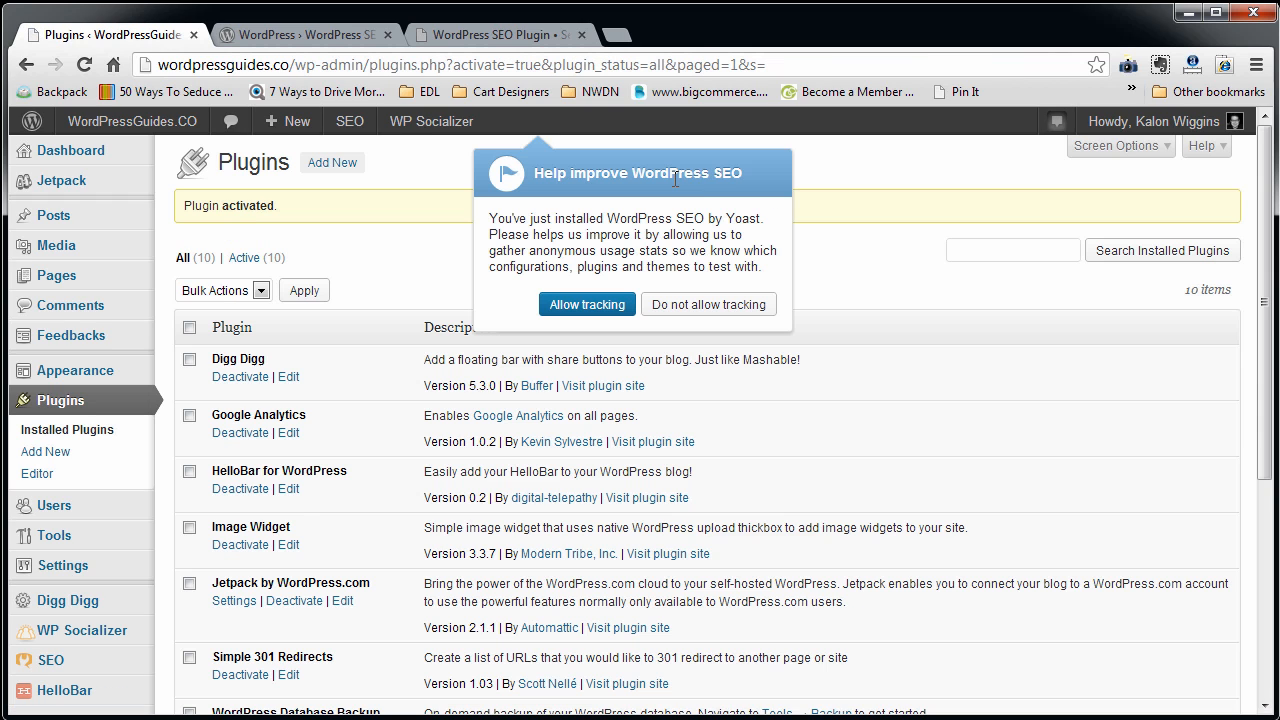
Decline anonymous usage tracking for WordPress SEO and open the SEO plugin's dashboard.
{"action": "left_click", "coordinate": [703, 313]}
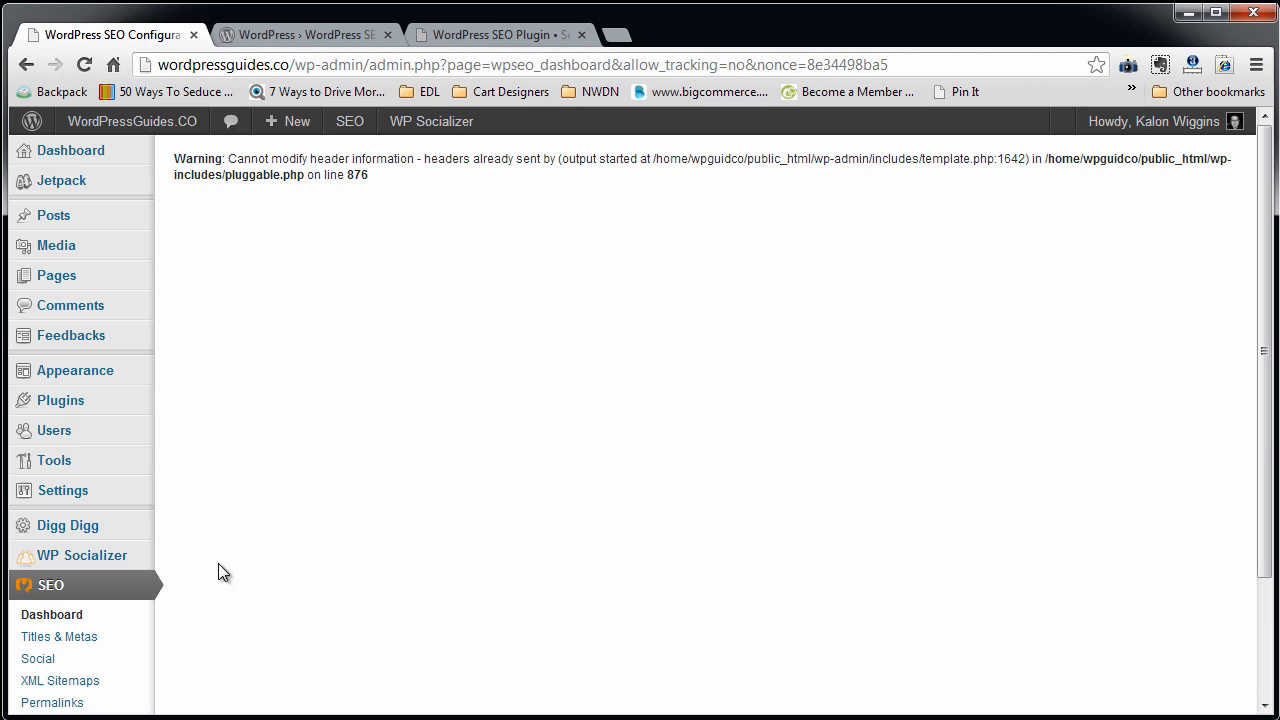
{"action": "left_click", "coordinate": [152, 576]}
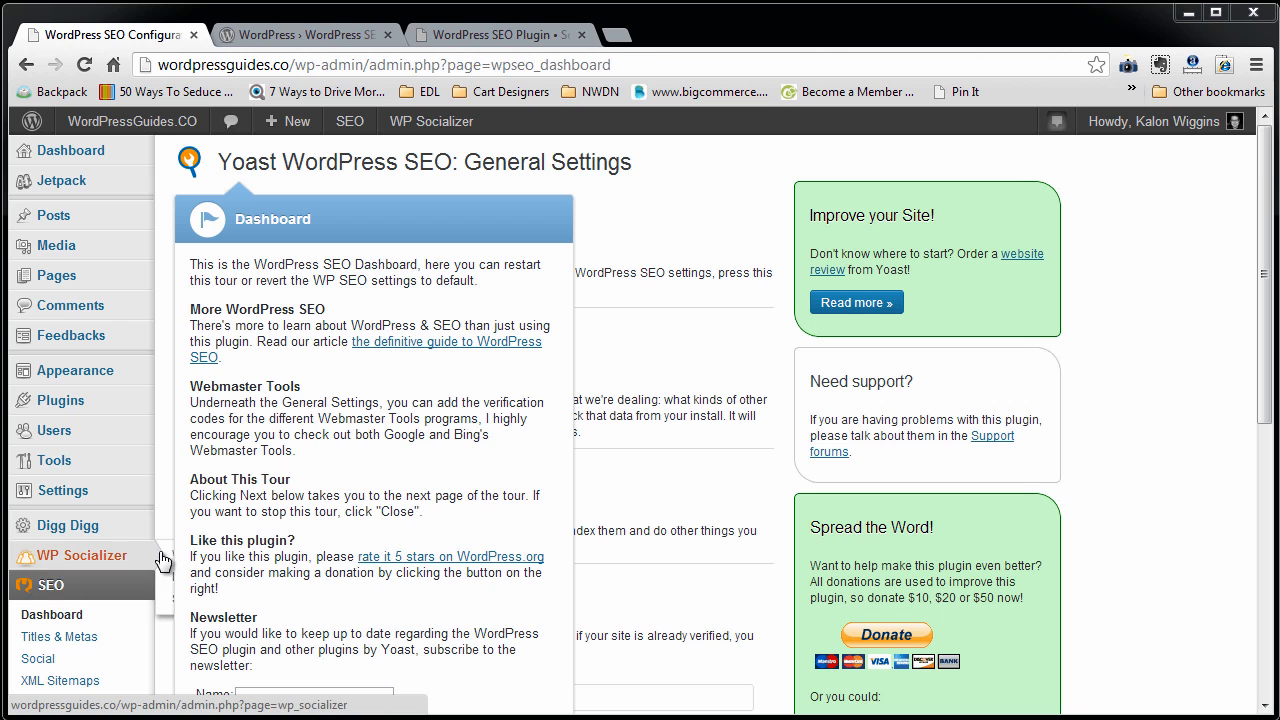
{"action": "scroll", "coordinate": [230, 540], "scroll_direction": "down", "scroll_amount": 3}
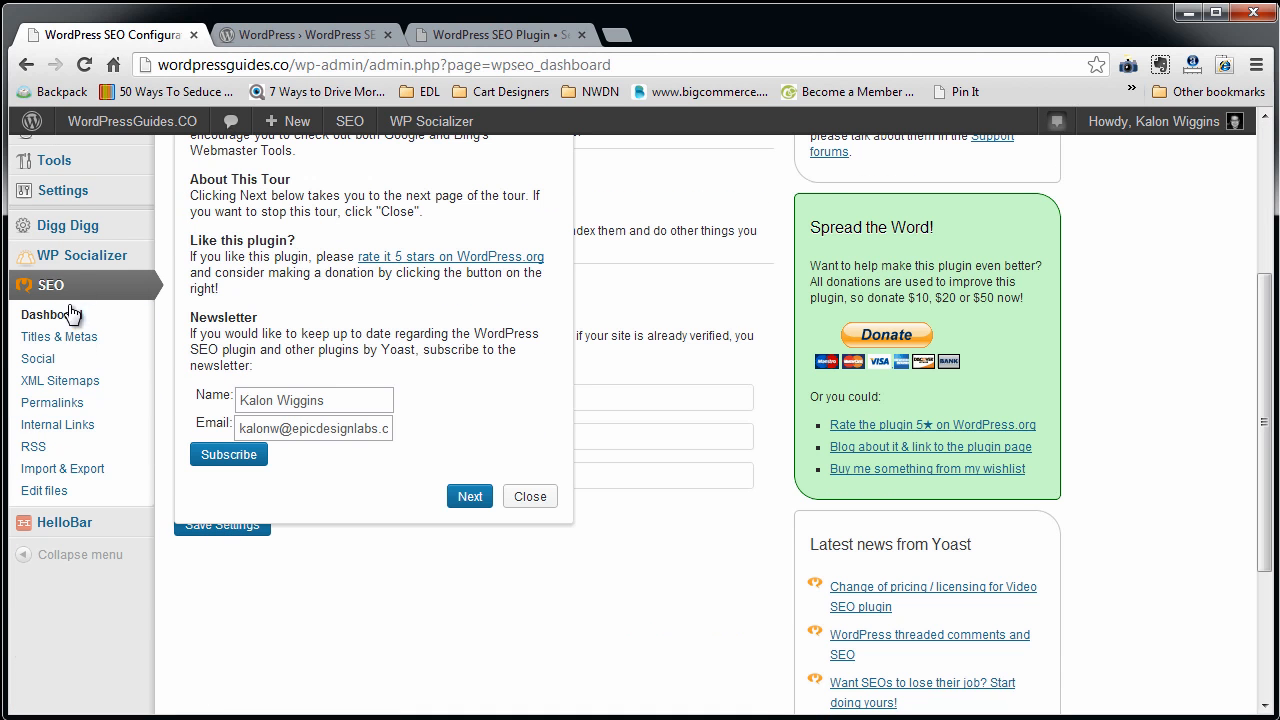
{"action": "scroll", "coordinate": [229, 338], "scroll_direction": "up", "scroll_amount": 3}
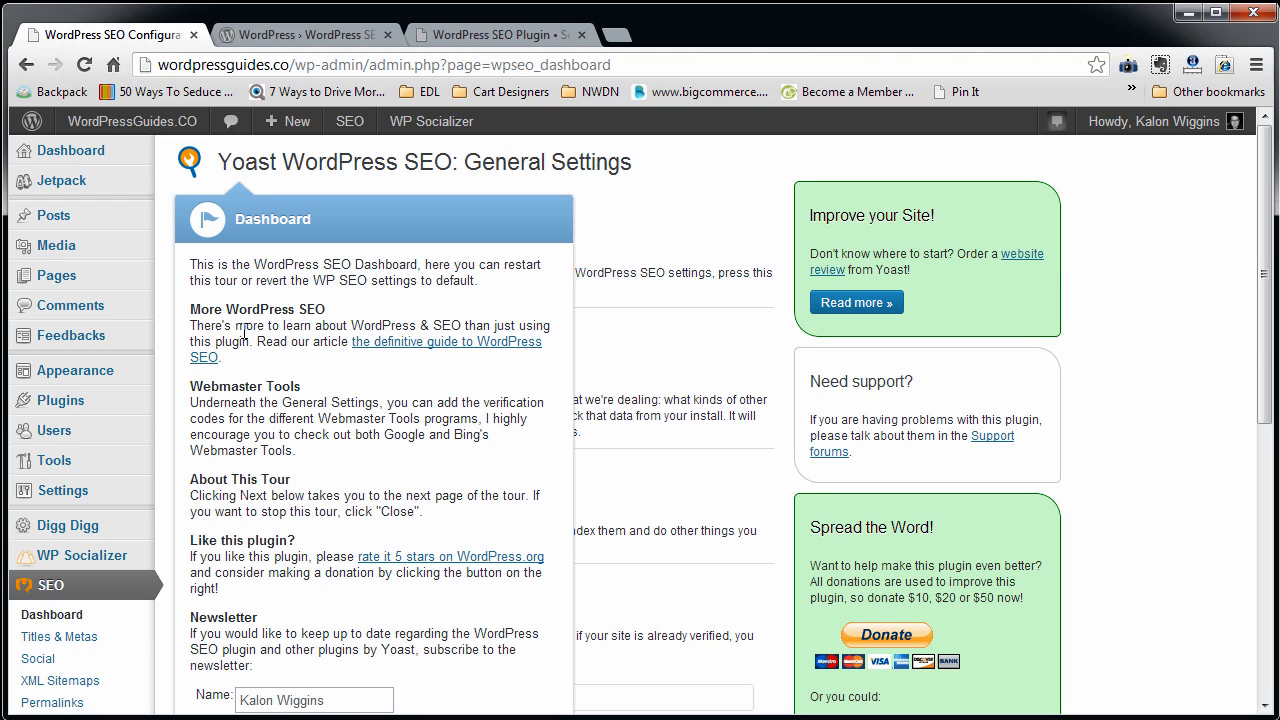
Search the web for "google keyword tool" in a new browser tab and open the Google AdWords Keyword Tool.
{"action": "left_click", "coordinate": [617, 34]}
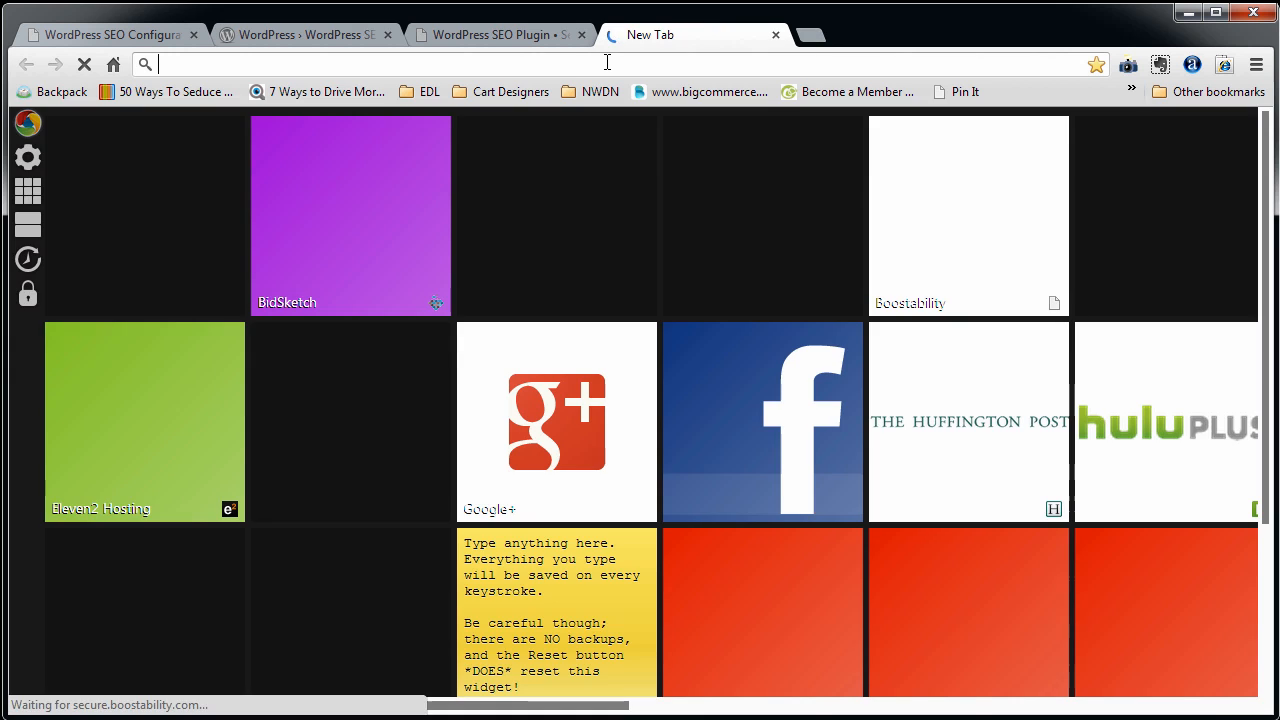
{"action": "type", "text": "google "}
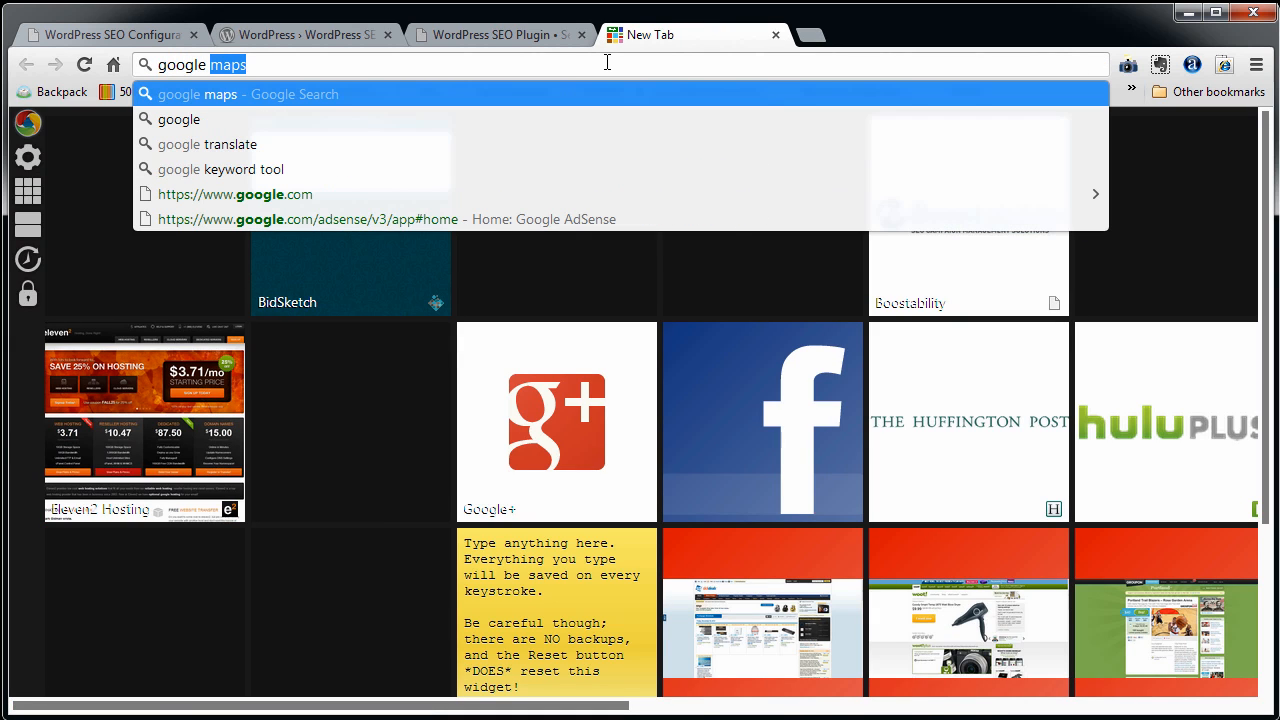
{"action": "type", "text": "keyword "}
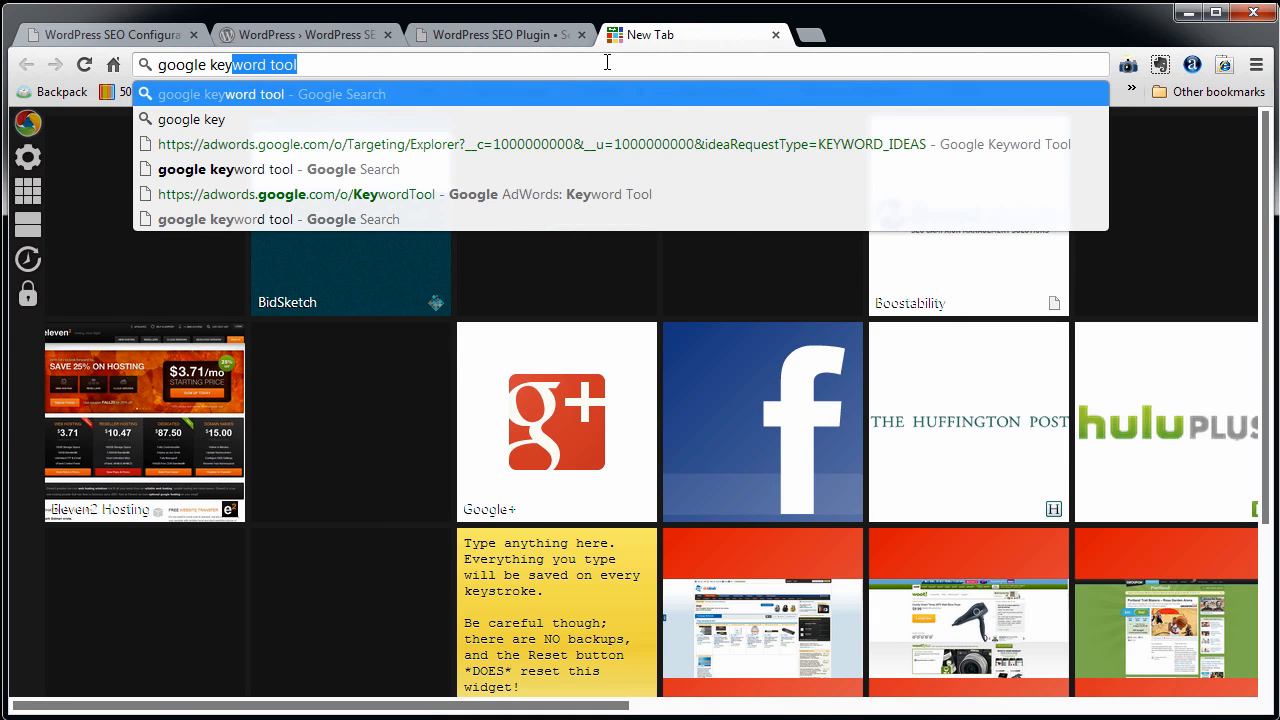
{"action": "type", "text": "tool"}
{"action": "key", "text": "Return"}
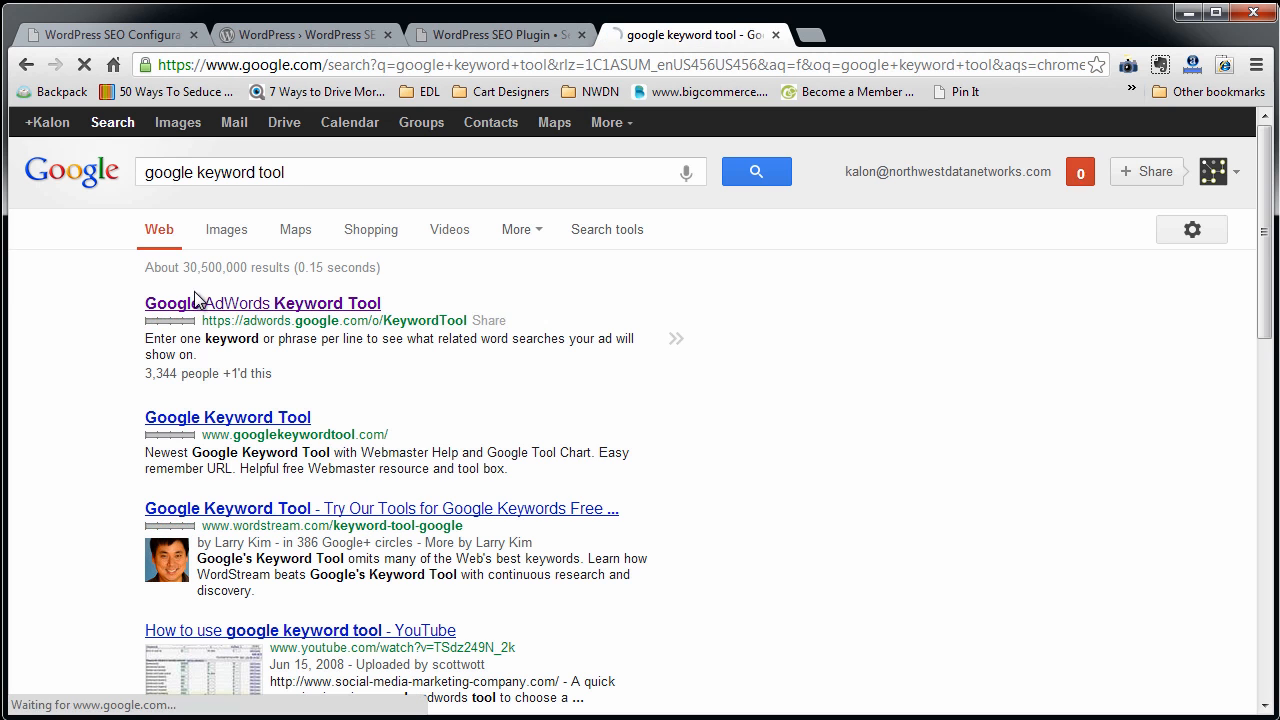
{"action": "left_click", "coordinate": [218, 303]}
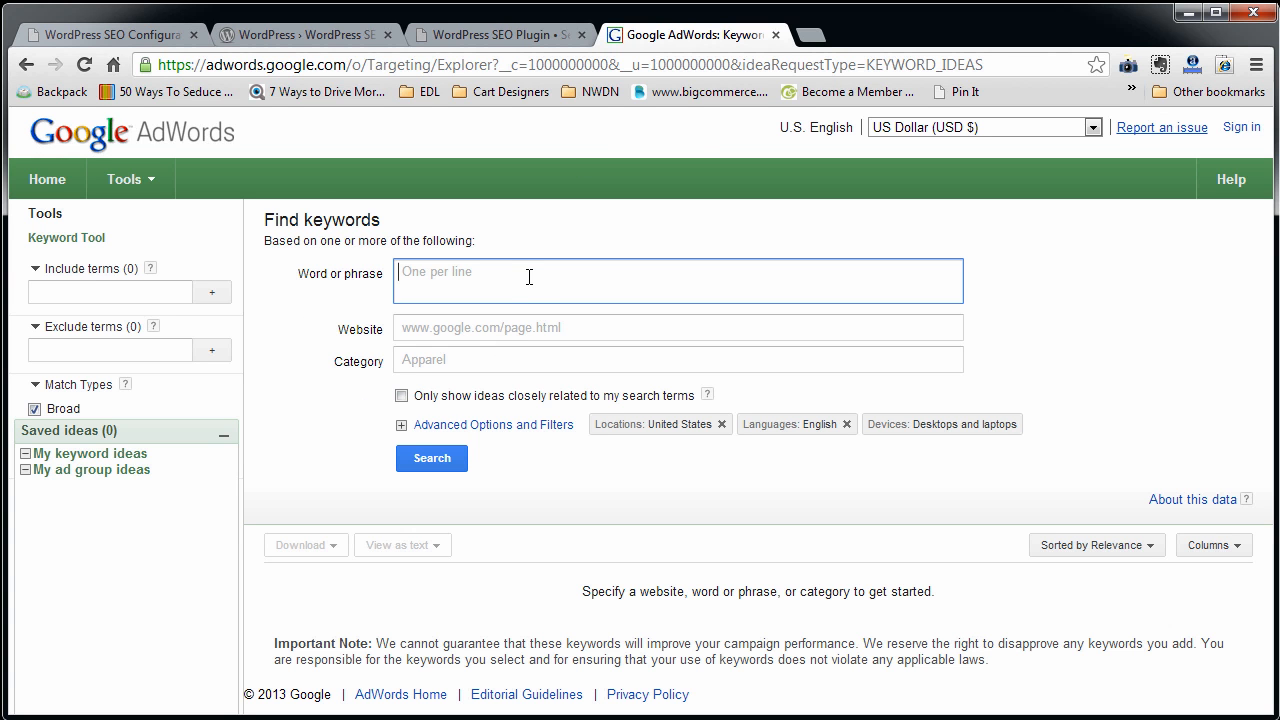
Search for keyword ideas based on the phrase "wordpress tutorials".
{"action": "type", "text": "wordpress tutorials"}
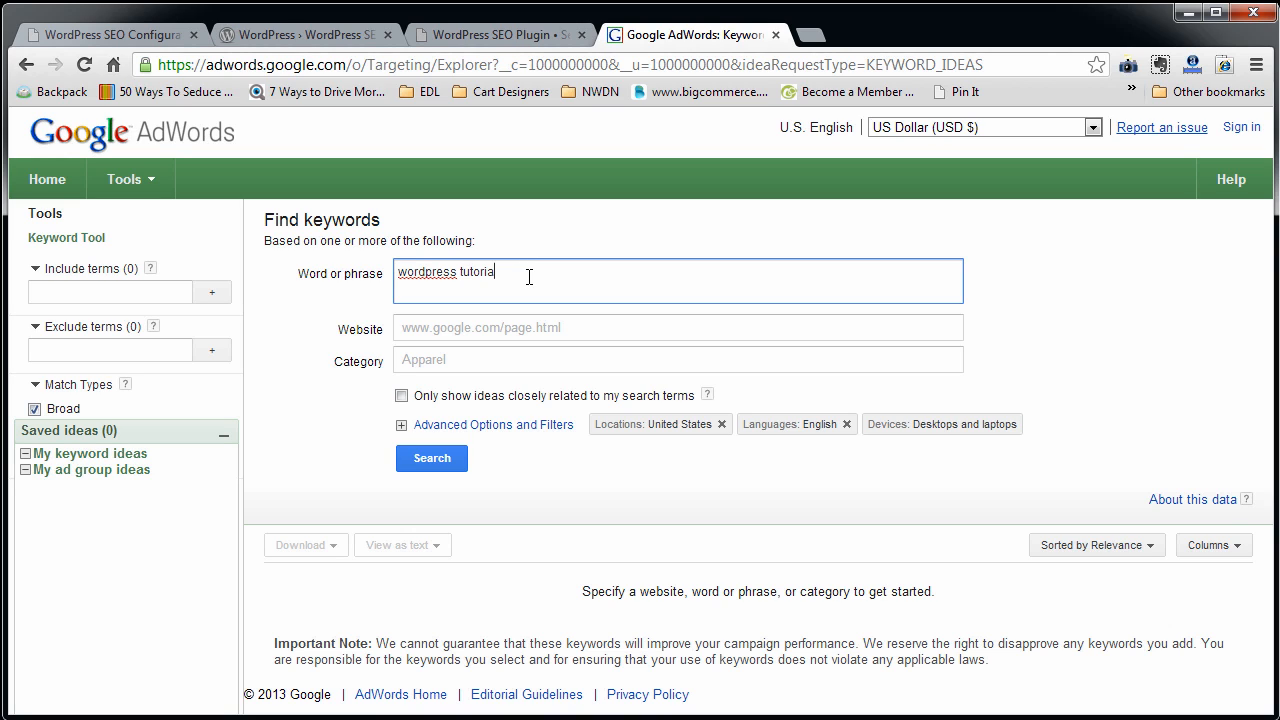
{"action": "key", "text": "BackSpace"}
{"action": "type", "text": "s"}
{"action": "left_click", "coordinate": [421, 459]}
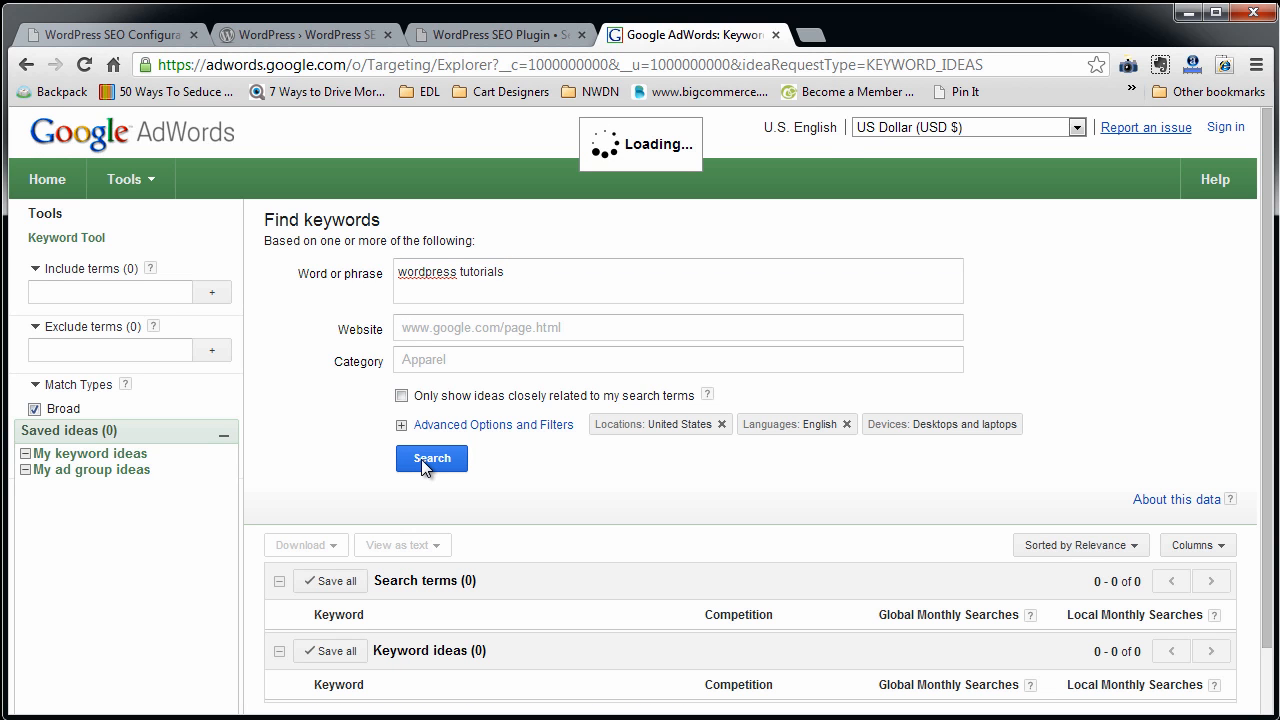
Examine the monthly search volumes for "wordpress tutorials" and its related keyword ideas, and close the keyword tool page.
{"action": "scroll", "coordinate": [552, 465], "scroll_direction": "down", "scroll_amount": 1}
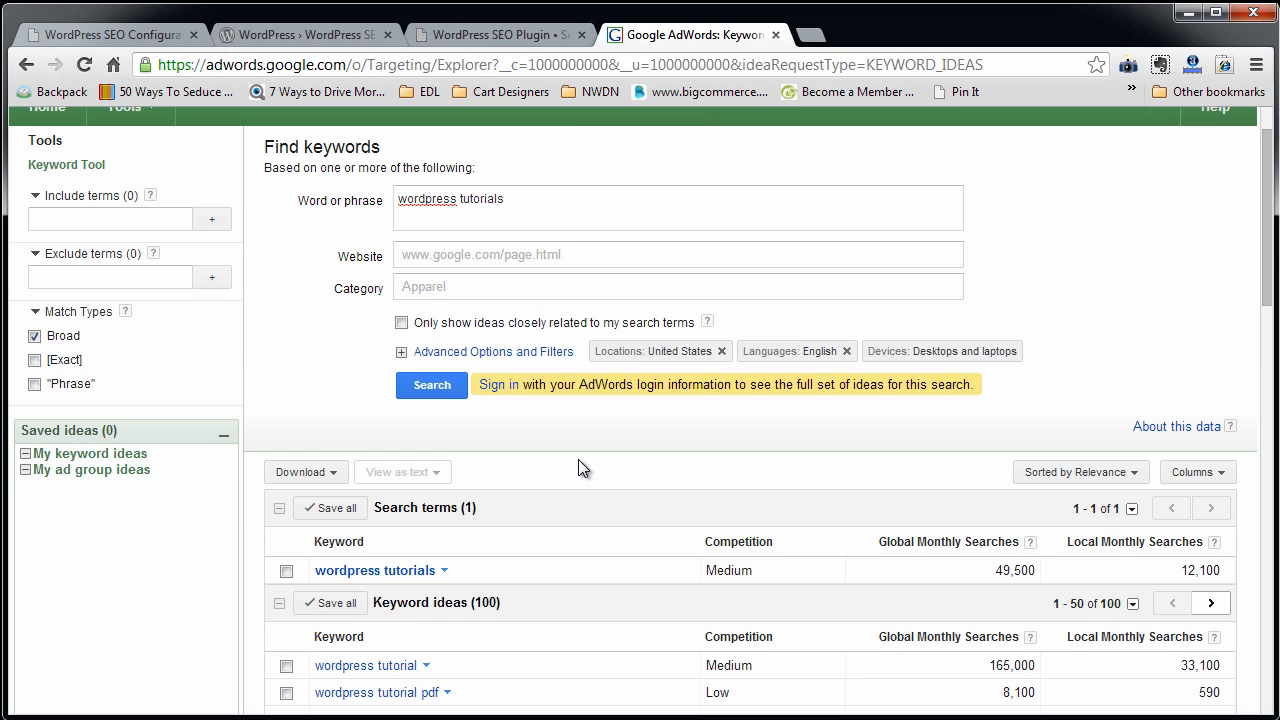
{"action": "scroll", "coordinate": [955, 550], "scroll_direction": "down", "scroll_amount": 3}
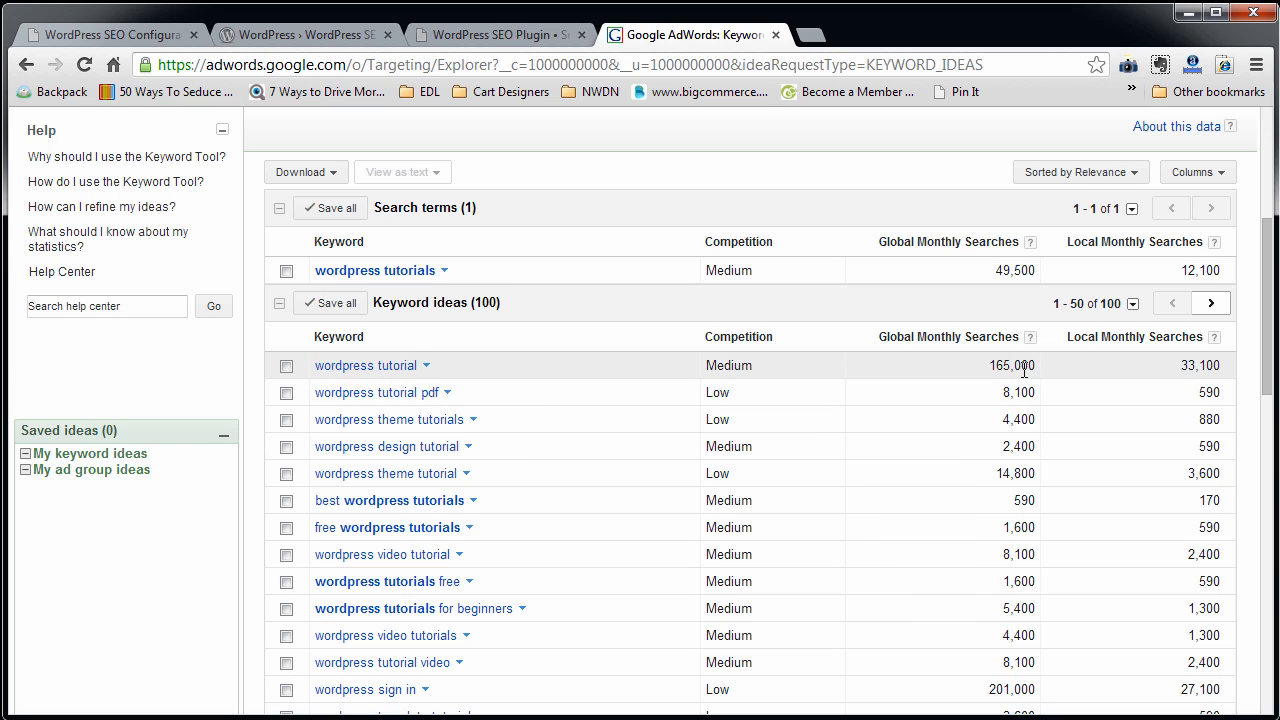
{"action": "left_click_drag", "start_coordinate": [992, 271], "coordinate": [1037, 270]}
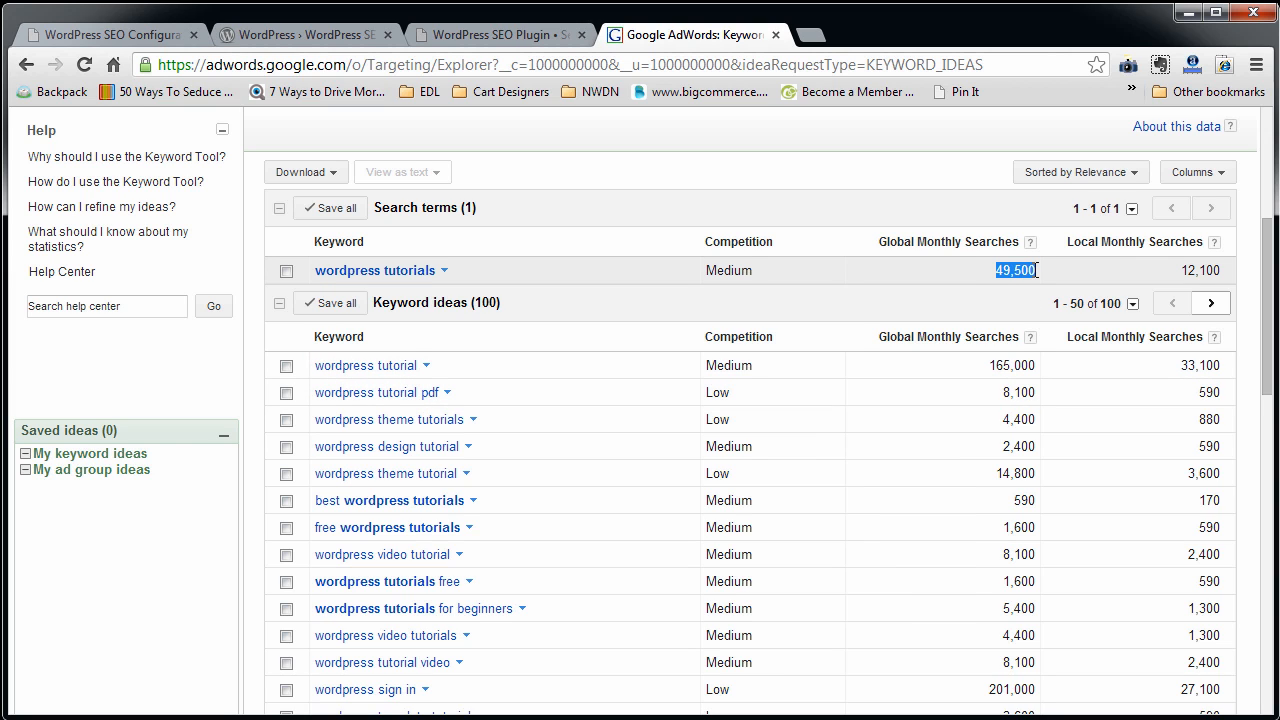
{"action": "scroll", "coordinate": [940, 374], "scroll_direction": "up", "scroll_amount": 3}
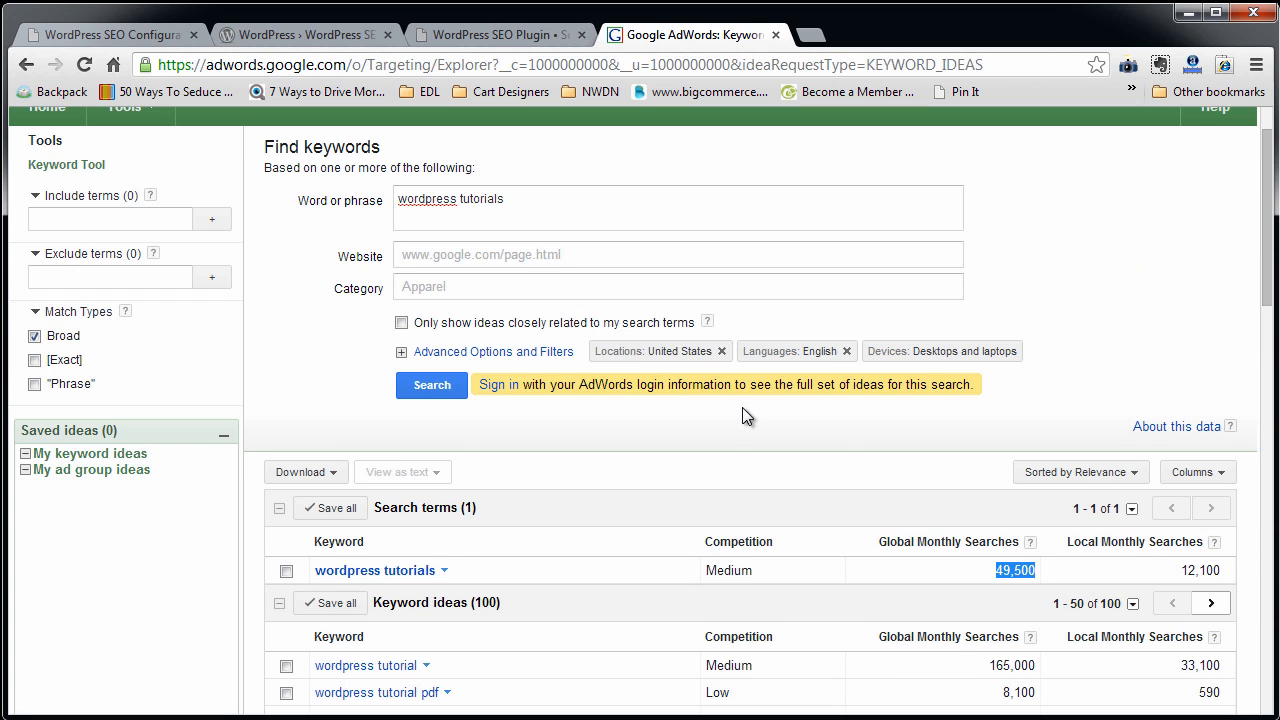
{"action": "scroll", "coordinate": [743, 417], "scroll_direction": "down", "scroll_amount": 4}
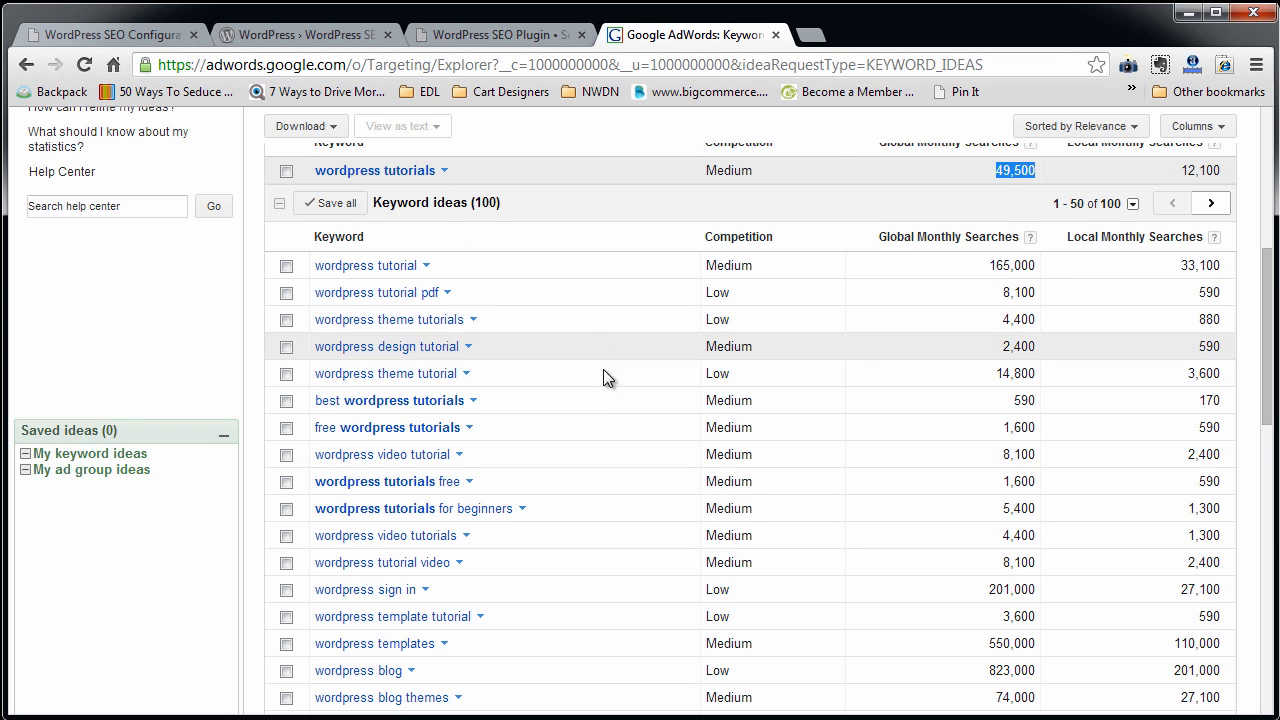
{"action": "scroll", "coordinate": [609, 381], "scroll_direction": "down", "scroll_amount": 6}
{"action": "scroll", "coordinate": [610, 382], "scroll_direction": "up", "scroll_amount": 11}
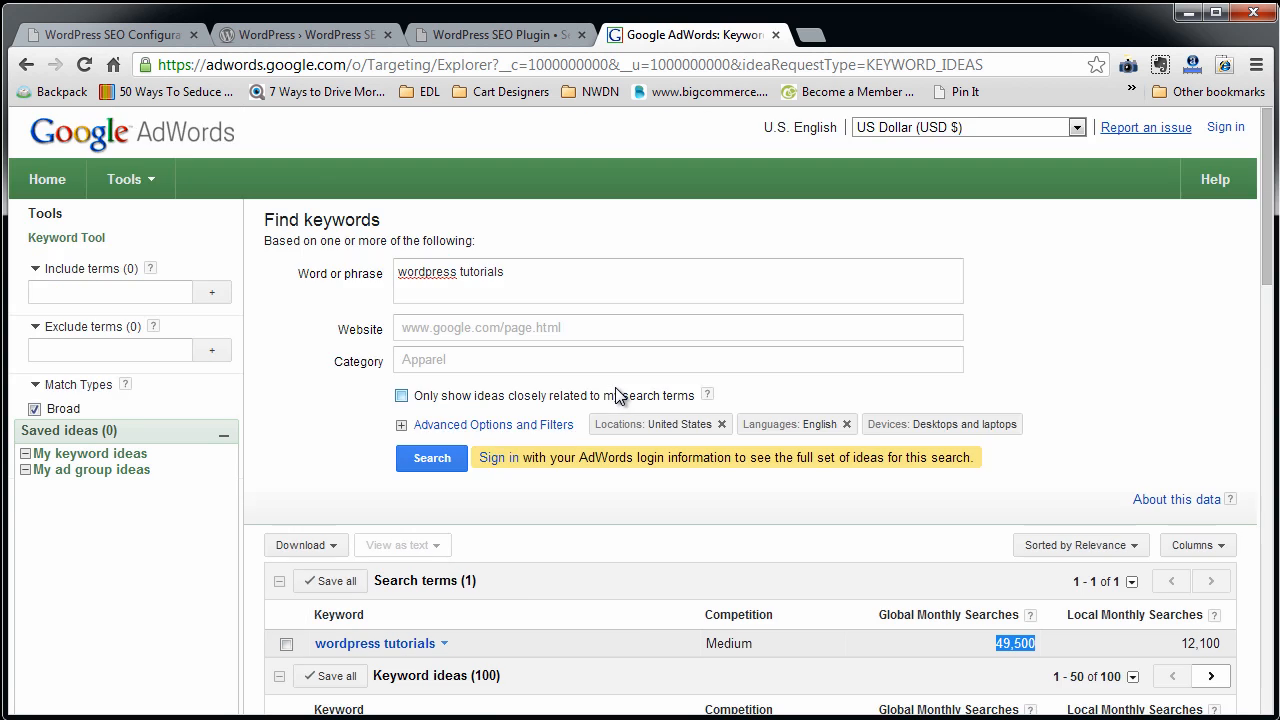
{"action": "left_click", "coordinate": [775, 35]}
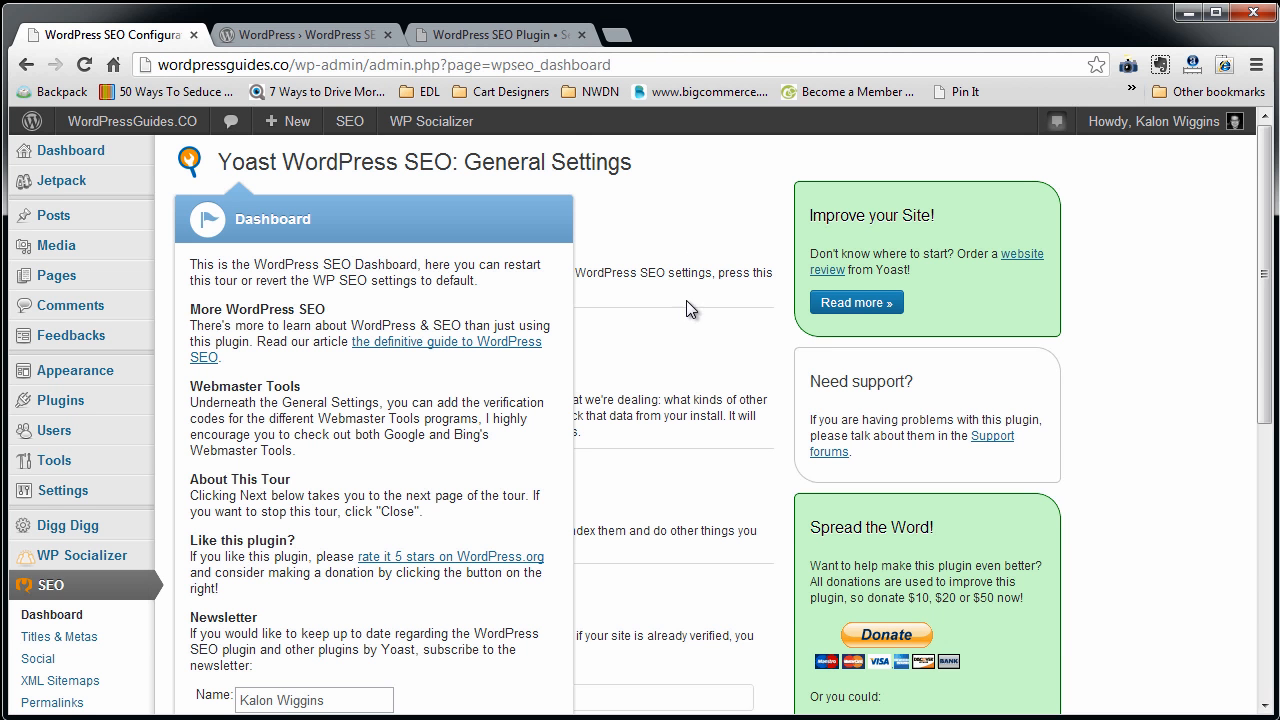
Close the introductory tour on the SEO dashboard.
{"action": "scroll", "coordinate": [449, 369], "scroll_direction": "down", "scroll_amount": 2}
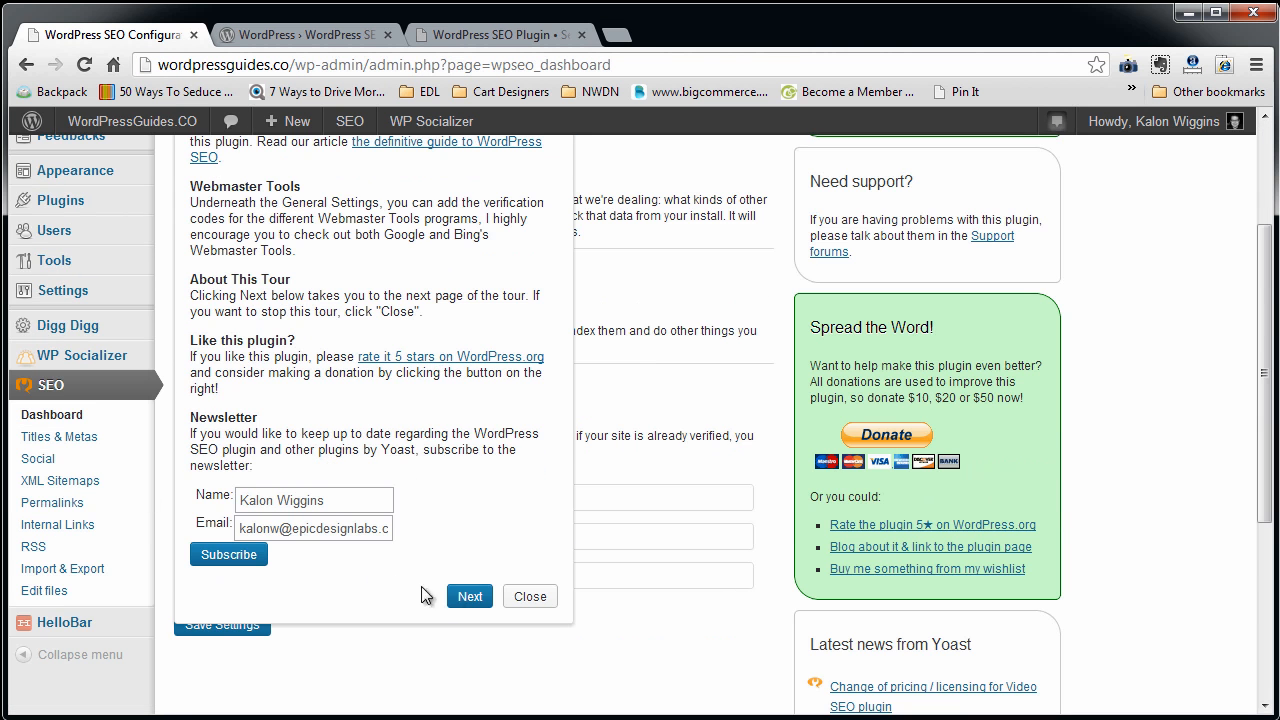
{"action": "left_click", "coordinate": [525, 598]}
{"action": "scroll", "coordinate": [426, 480], "scroll_direction": "up", "scroll_amount": 2}
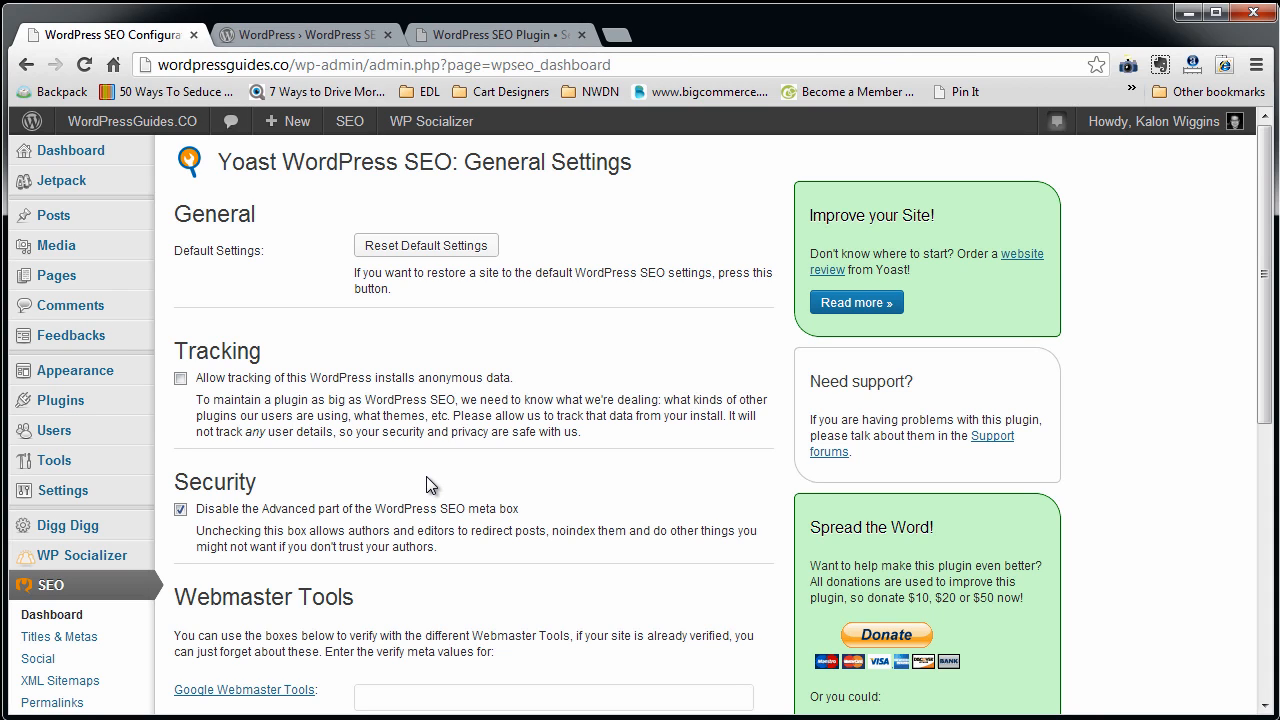
Examine the tracking and security options in General Settings and the Google, Bing and Alexa verification fields under Webmaster Tools.
{"action": "scroll", "coordinate": [426, 476], "scroll_direction": "down", "scroll_amount": 2}
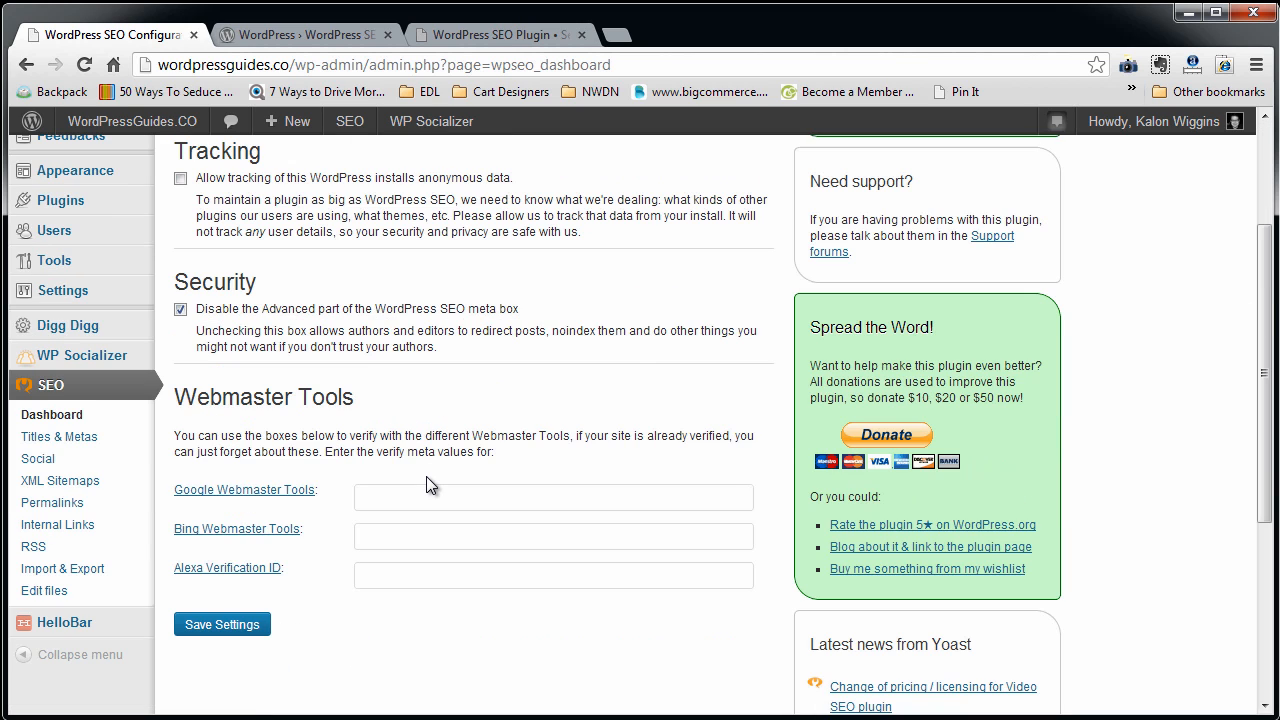
{"action": "scroll", "coordinate": [409, 469], "scroll_direction": "up", "scroll_amount": 2}
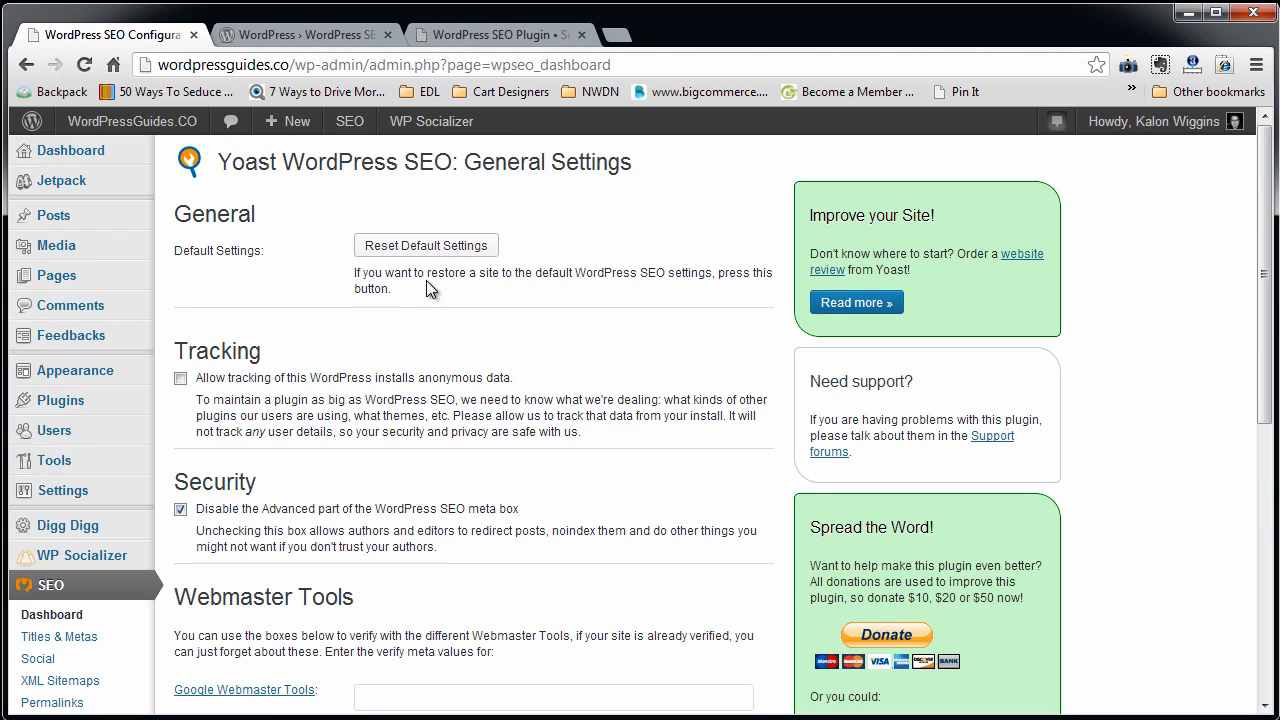
{"action": "scroll", "coordinate": [494, 546], "scroll_direction": "down", "scroll_amount": 1}
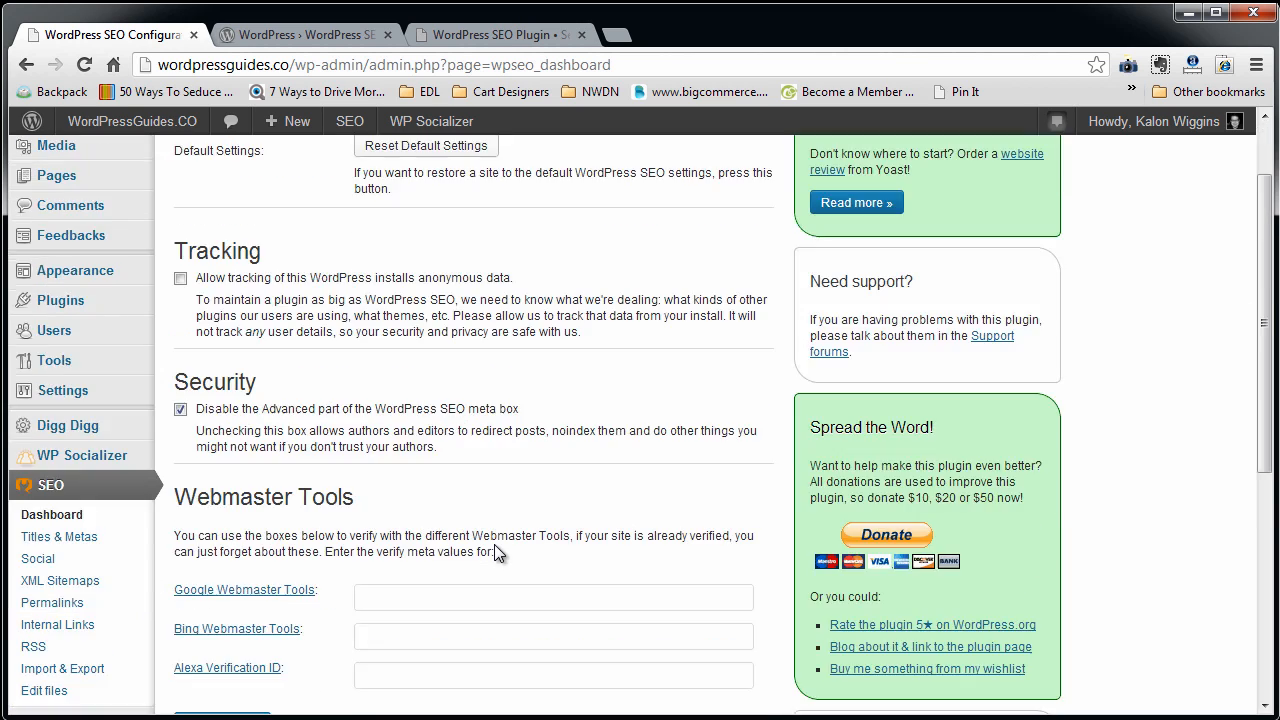
{"action": "scroll", "coordinate": [494, 544], "scroll_direction": "down", "scroll_amount": 2}
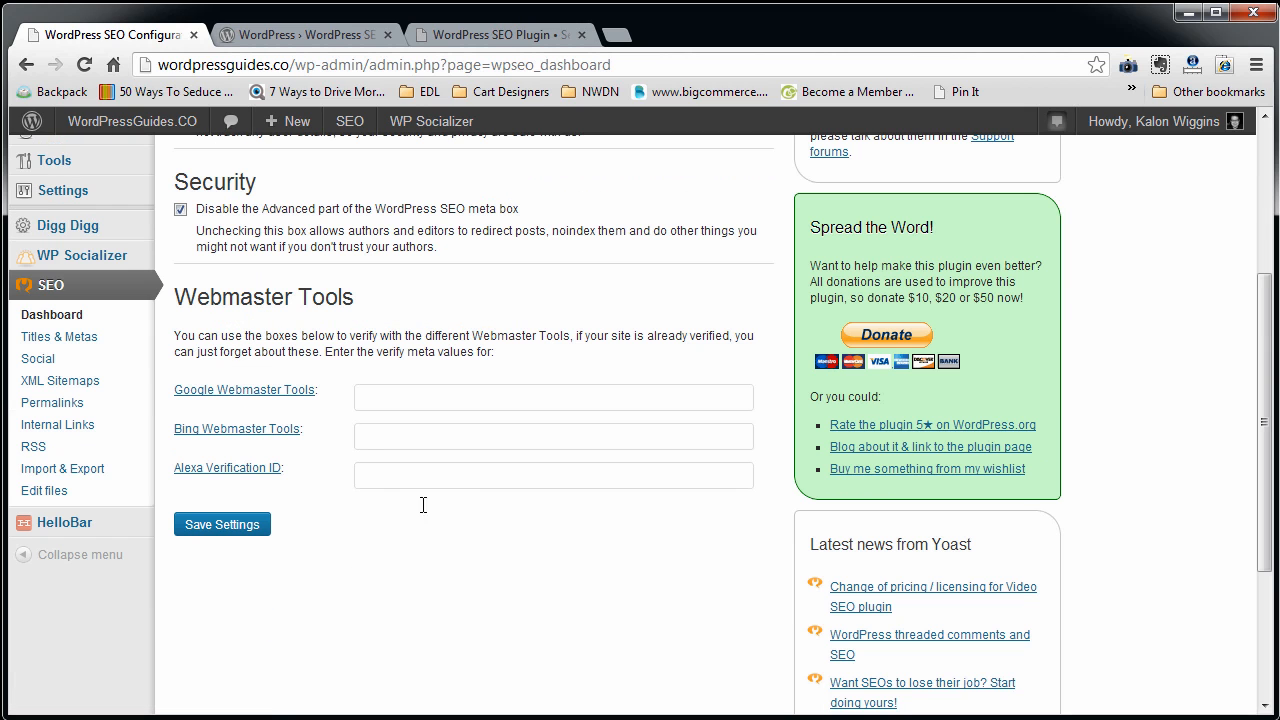
{"action": "left_click", "coordinate": [404, 396]}
{"action": "left_click", "coordinate": [401, 435]}
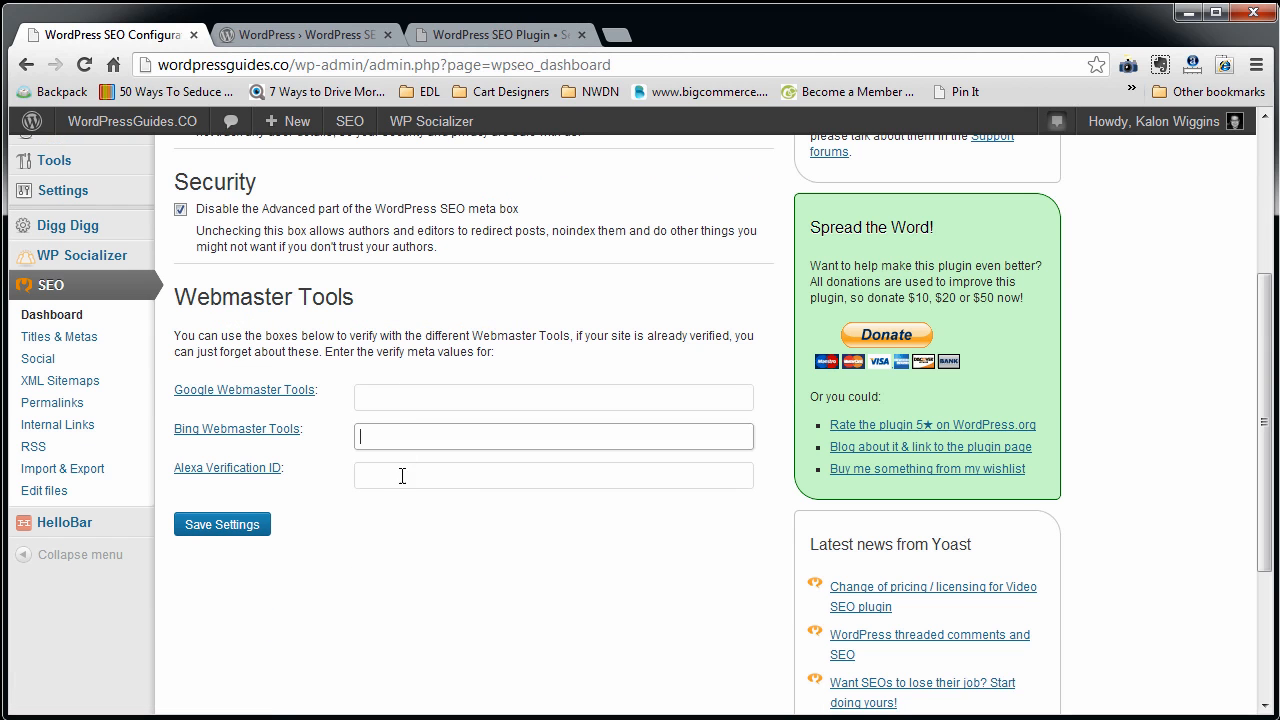
{"action": "left_click", "coordinate": [403, 476]}
{"action": "scroll", "coordinate": [407, 407], "scroll_direction": "up", "scroll_amount": 1}
{"action": "left_click", "coordinate": [400, 498]}
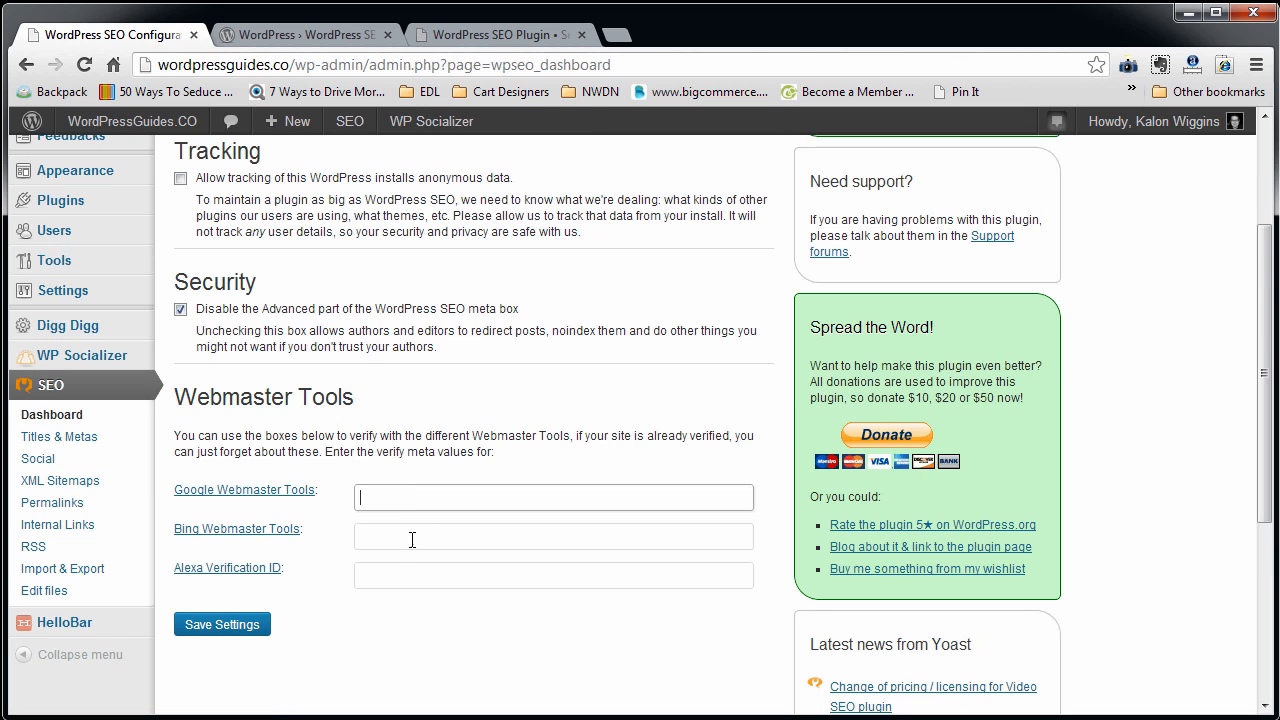
{"action": "left_click", "coordinate": [411, 535]}
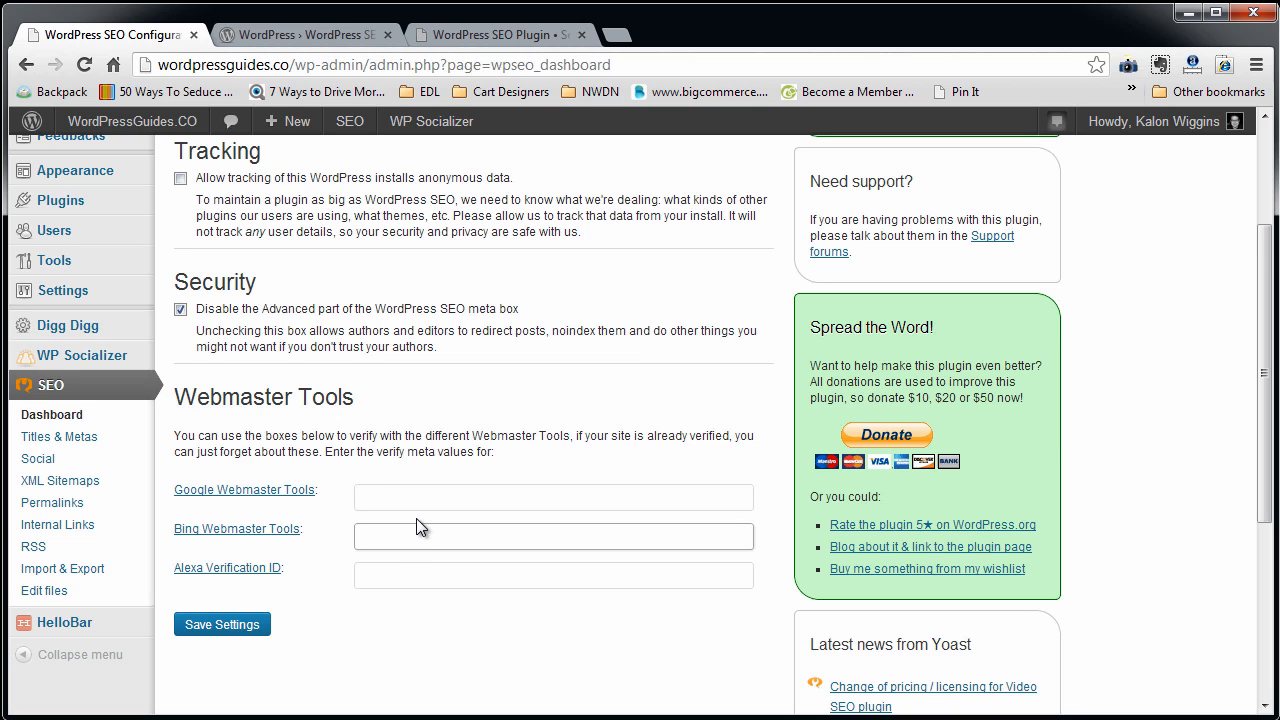
{"action": "key", "text": "shift+Tab"}
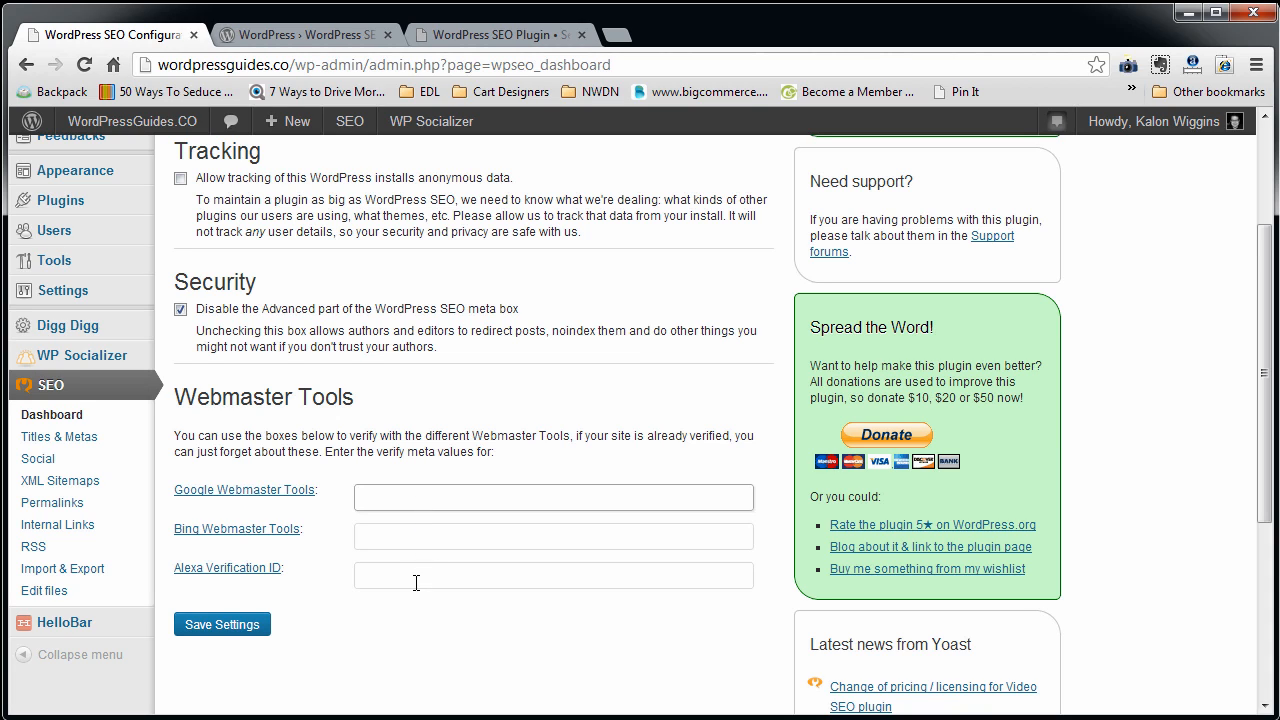
{"action": "left_click", "coordinate": [429, 543]}
{"action": "left_click", "coordinate": [431, 503]}
{"action": "left_click", "coordinate": [433, 537]}
{"action": "left_click", "coordinate": [440, 568]}
{"action": "left_click", "coordinate": [443, 536]}
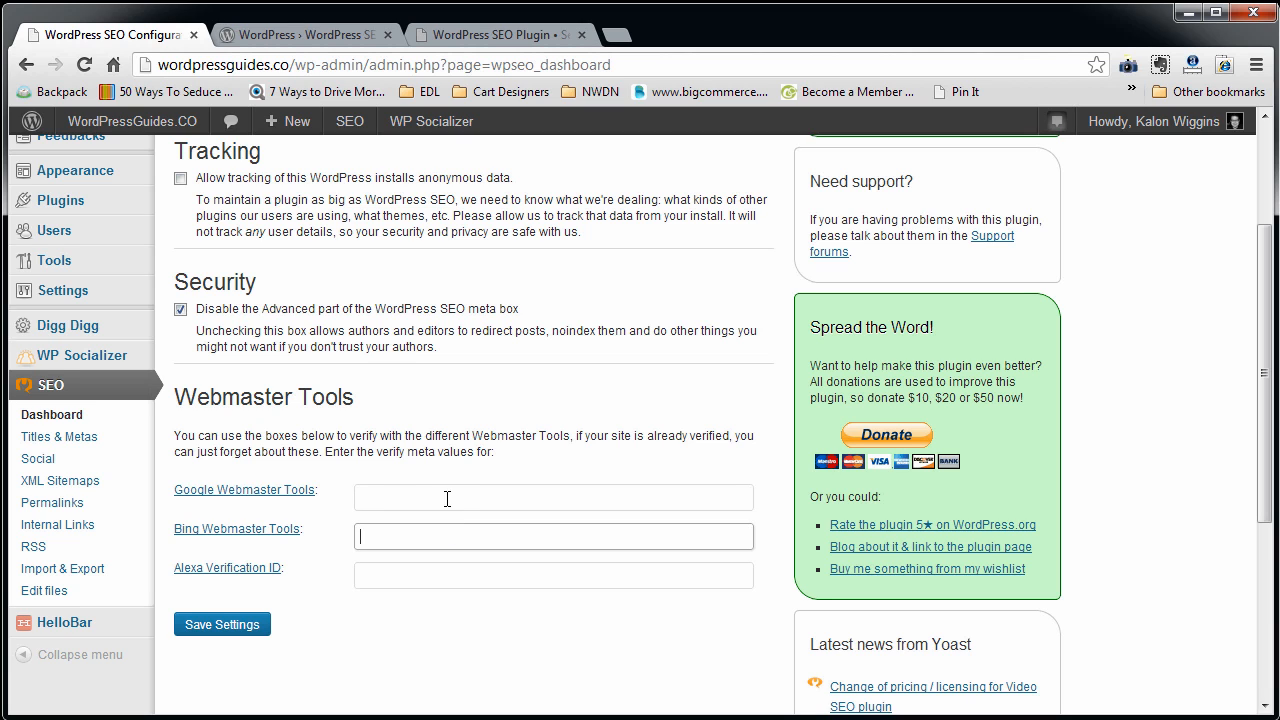
{"action": "left_click", "coordinate": [447, 498]}
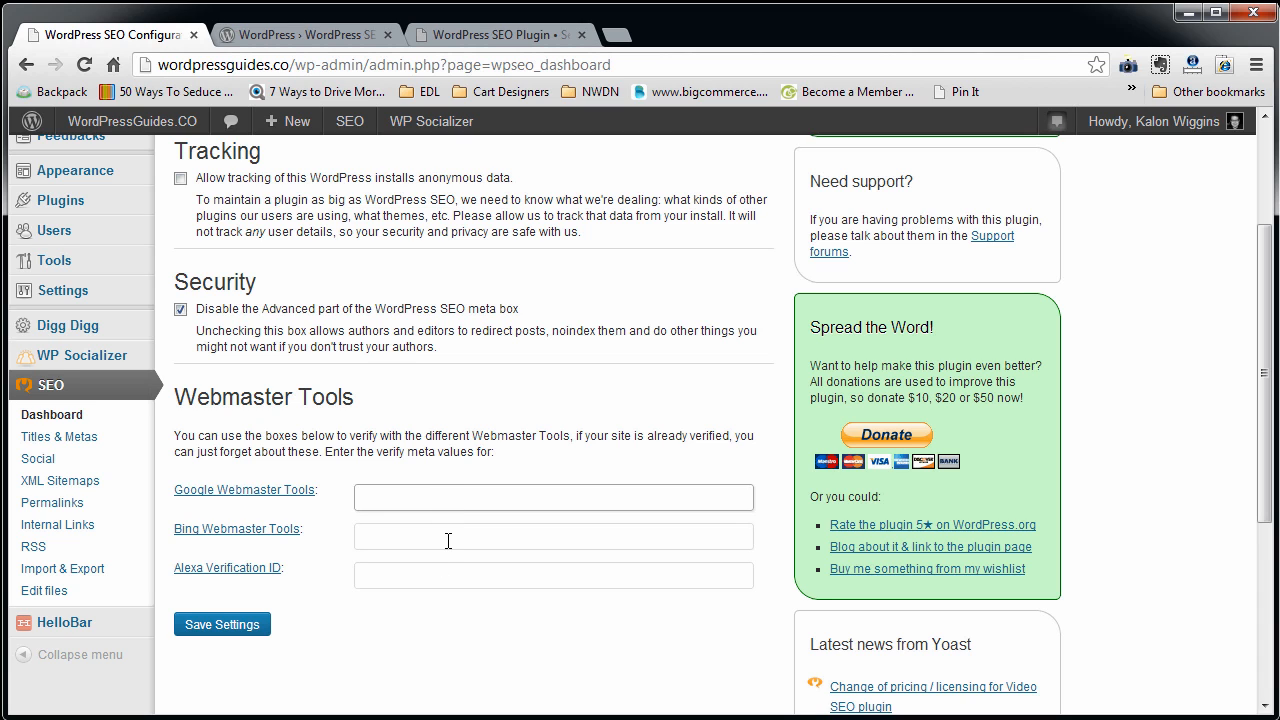
{"action": "scroll", "coordinate": [448, 541], "scroll_direction": "up", "scroll_amount": 2}
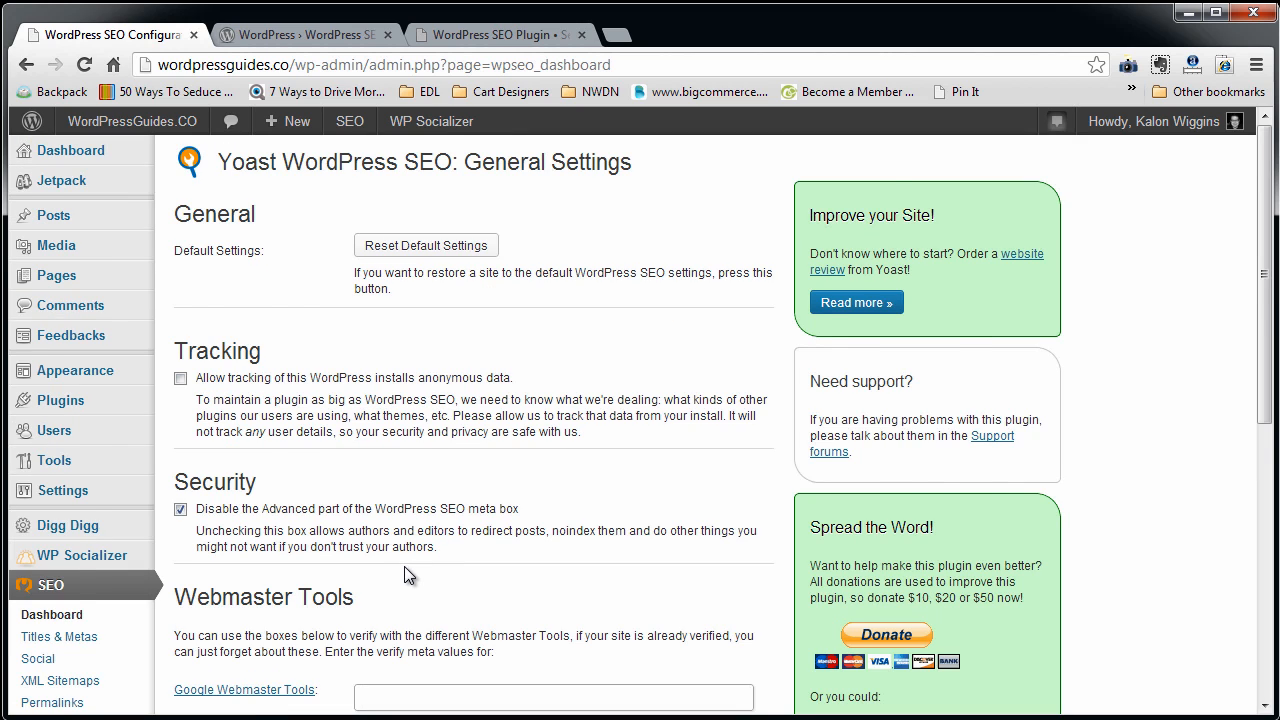
Open the Titles & Metas settings and enable the "Use meta keywords tag?" option in the sitewide meta settings.
{"action": "scroll", "coordinate": [404, 566], "scroll_direction": "down", "scroll_amount": 1}
{"action": "left_click", "coordinate": [78, 541]}
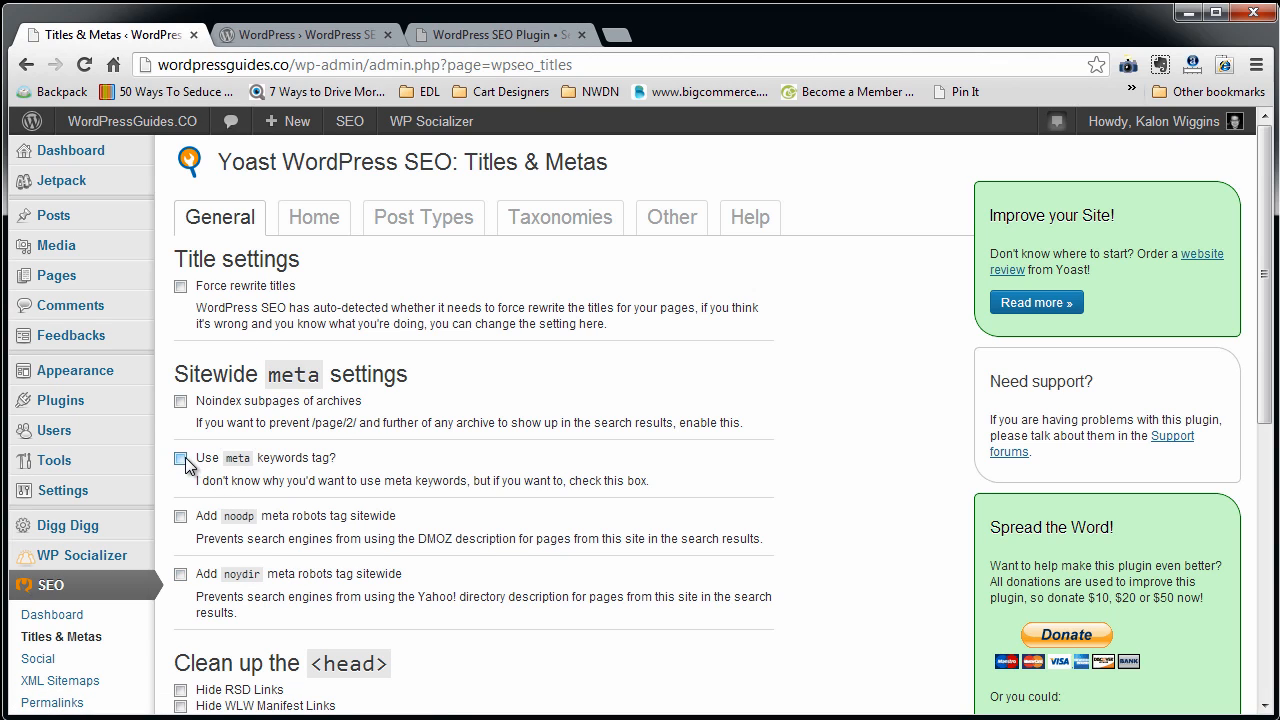
{"action": "left_click_drag", "start_coordinate": [332, 457], "coordinate": [201, 467]}
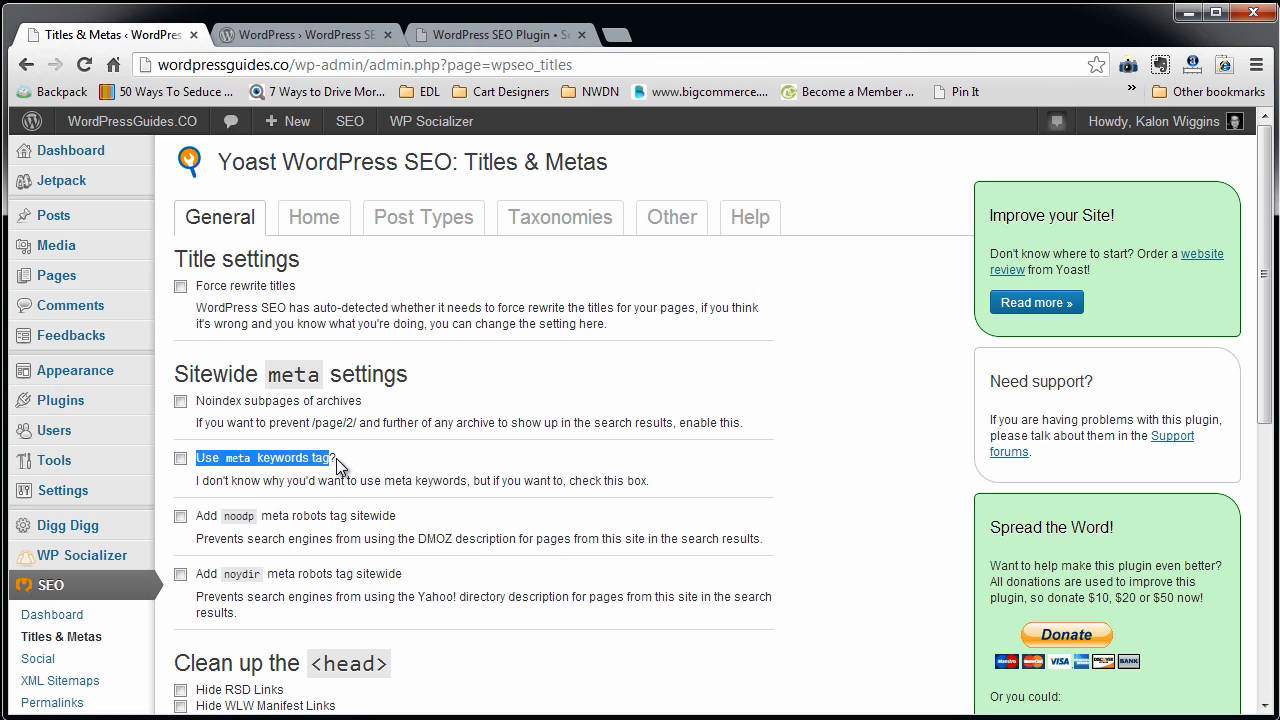
{"action": "left_click_drag", "start_coordinate": [338, 458], "coordinate": [198, 458]}
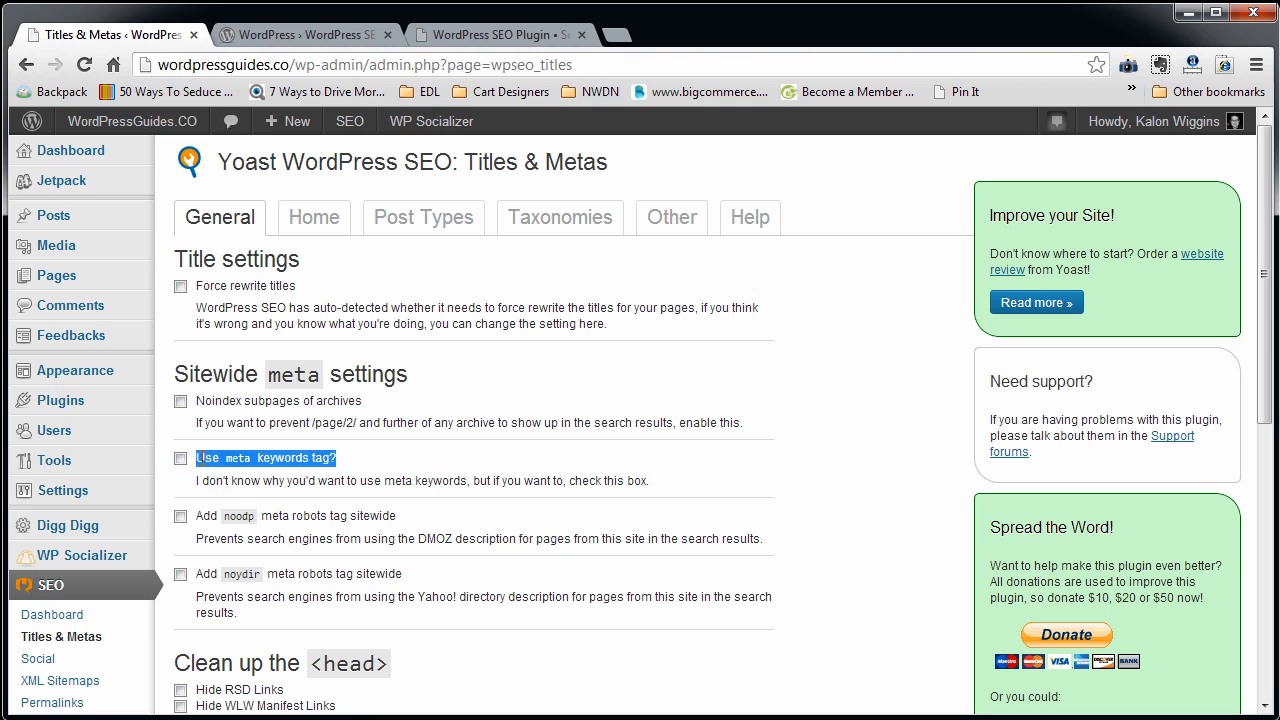
{"action": "left_click", "coordinate": [197, 458]}
Review the remaining general title, robots and head clean-up options and save the Titles & Metas settings.
{"action": "scroll", "coordinate": [261, 639], "scroll_direction": "down", "scroll_amount": 3}
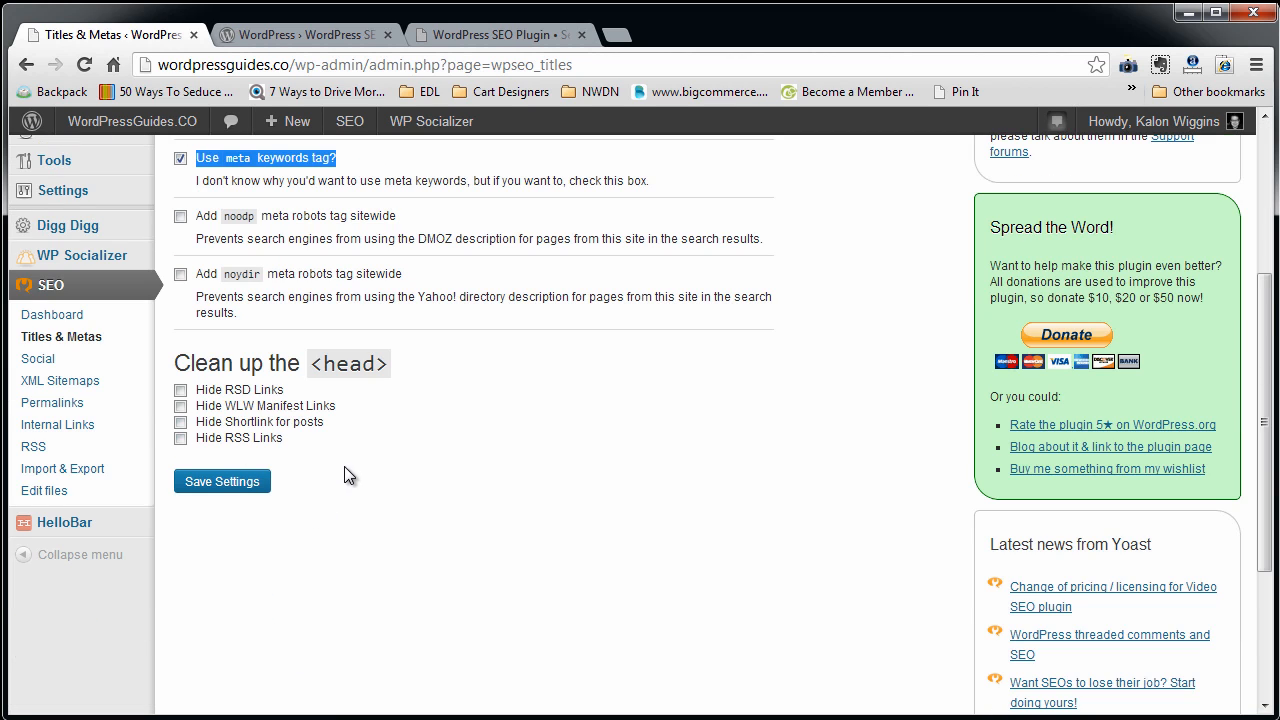
{"action": "scroll", "coordinate": [347, 476], "scroll_direction": "up", "scroll_amount": 2}
{"action": "scroll", "coordinate": [347, 476], "scroll_direction": "up", "scroll_amount": 1}
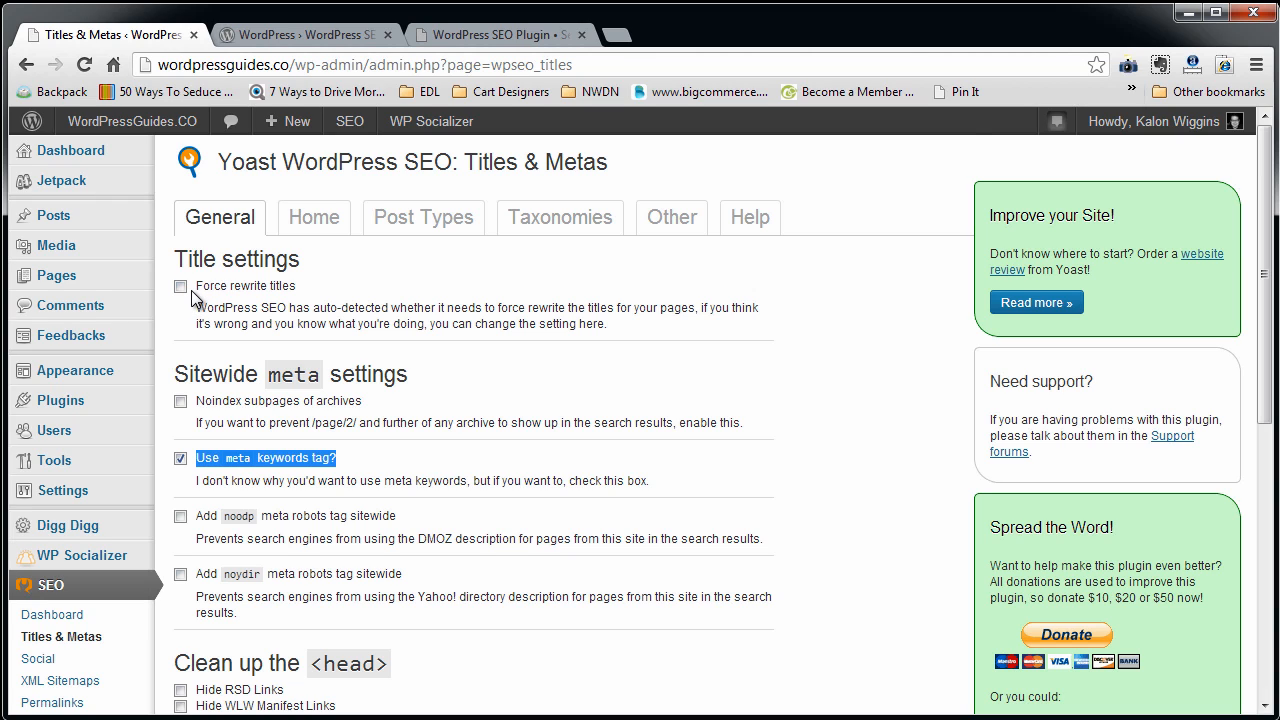
{"action": "scroll", "coordinate": [298, 512], "scroll_direction": "down", "scroll_amount": 1}
{"action": "left_click", "coordinate": [240, 684]}
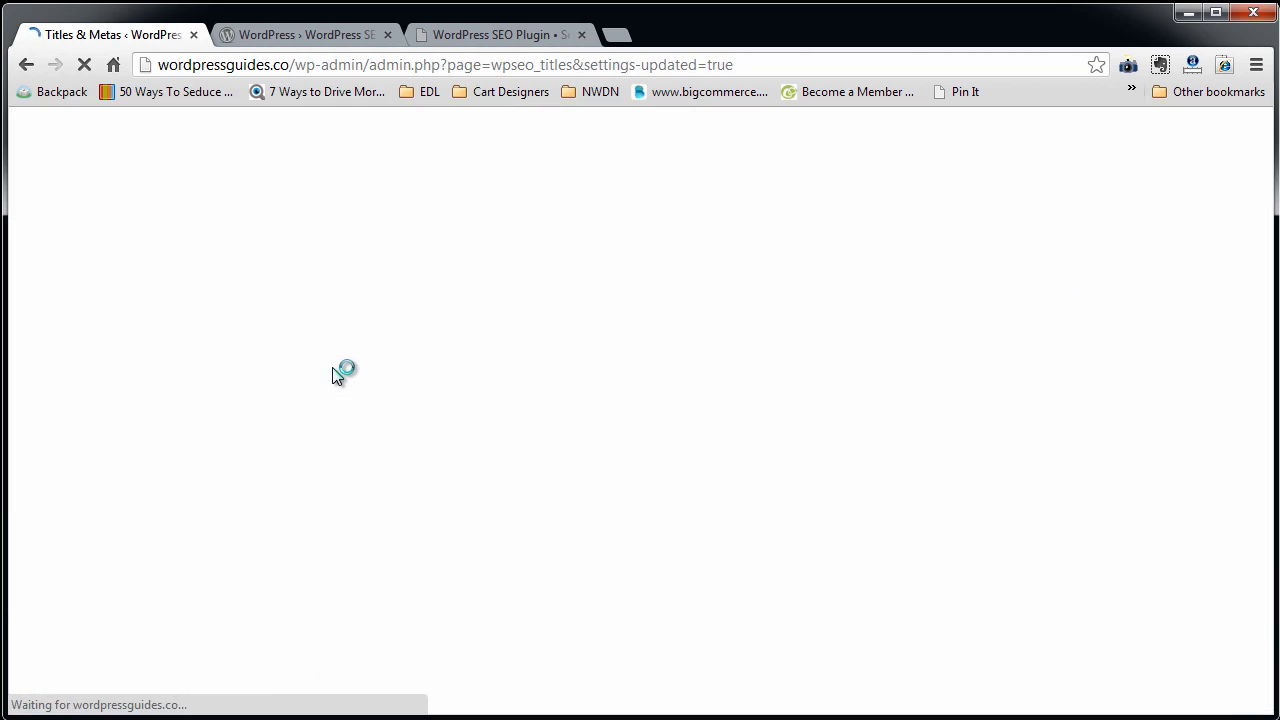
Examine the homepage title template and its variables in the Home section of Titles & Metas.
{"action": "left_click", "coordinate": [311, 287]}
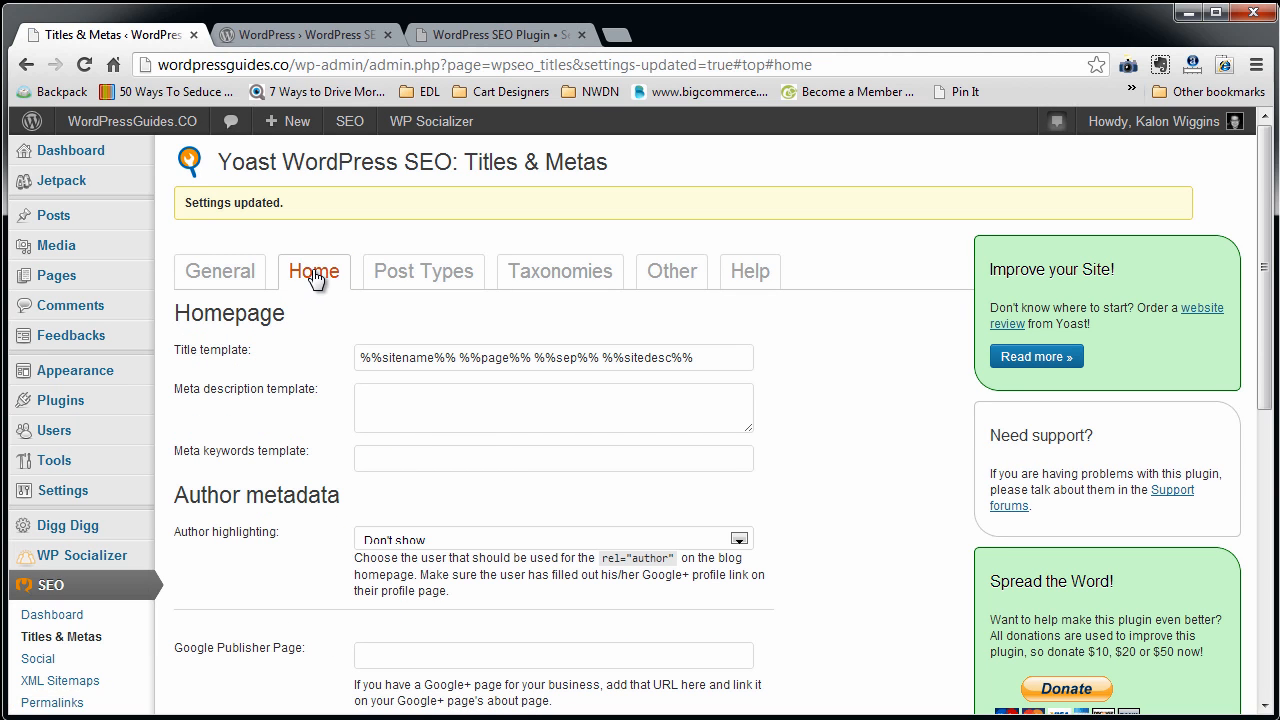
{"action": "scroll", "coordinate": [400, 422], "scroll_direction": "down", "scroll_amount": 1}
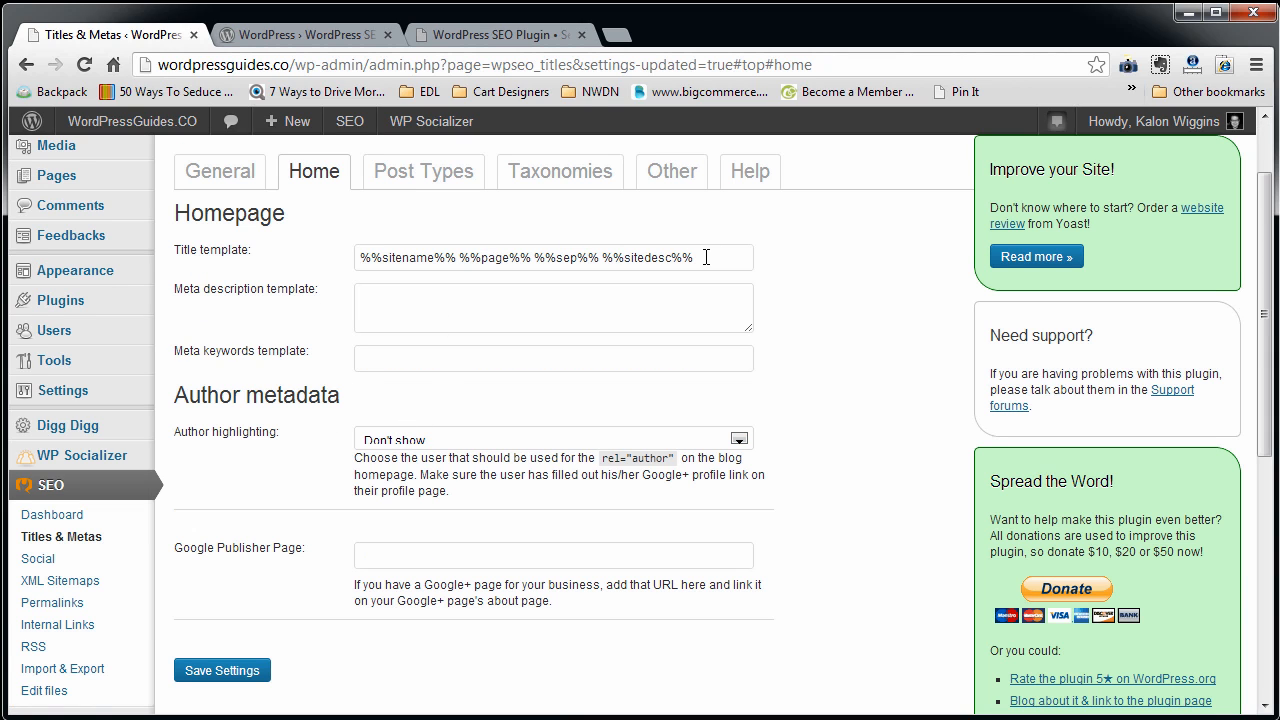
{"action": "left_click_drag", "start_coordinate": [706, 257], "coordinate": [266, 250]}
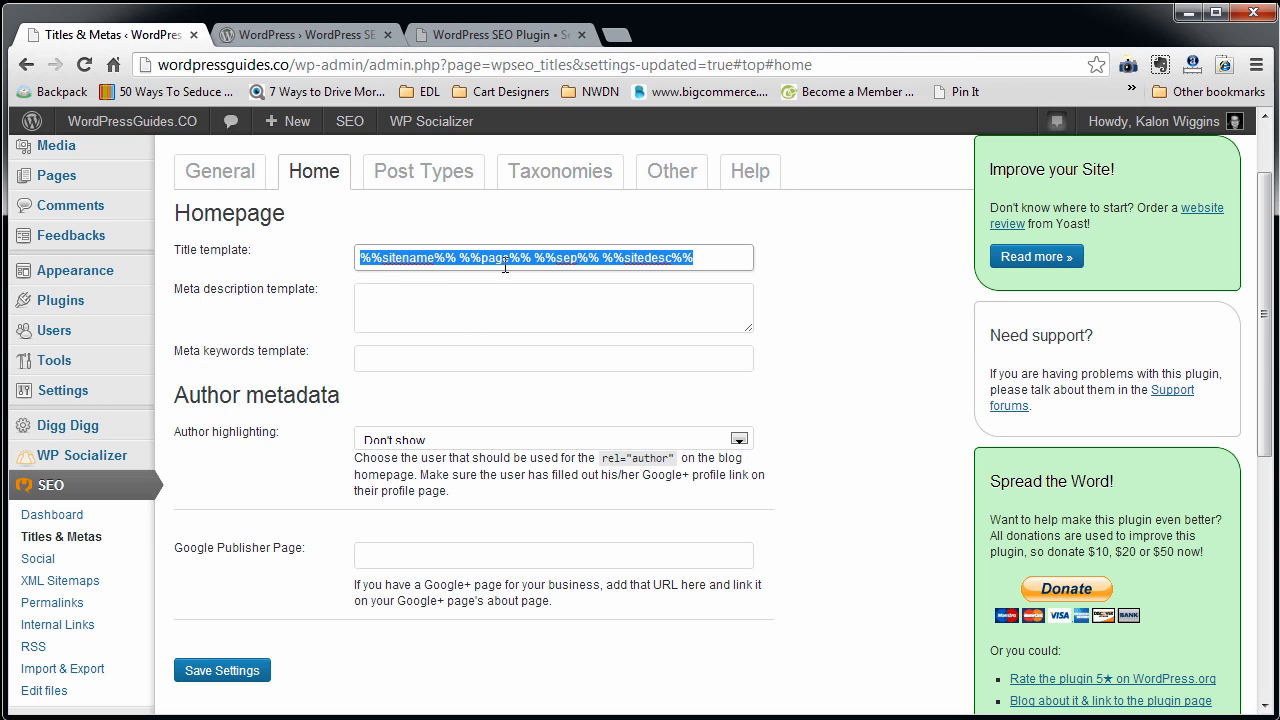
{"action": "scroll", "coordinate": [551, 314], "scroll_direction": "up", "scroll_amount": 1}
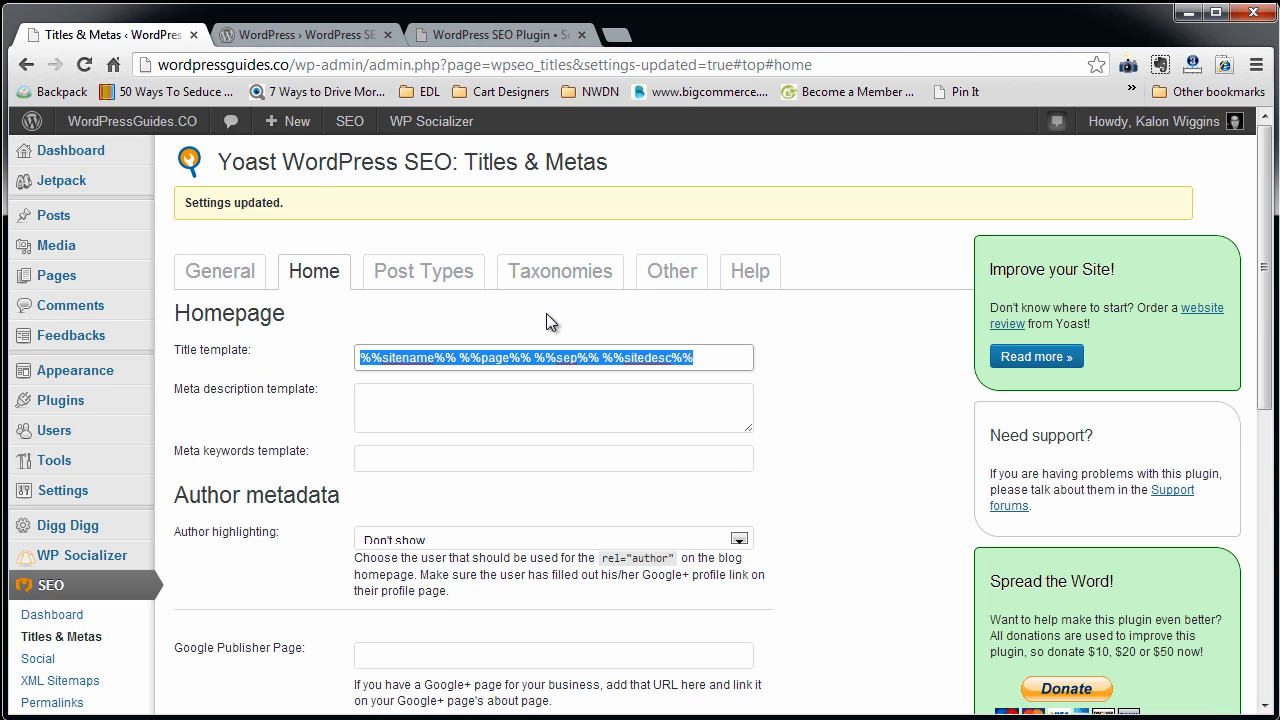
{"action": "left_click", "coordinate": [672, 362]}
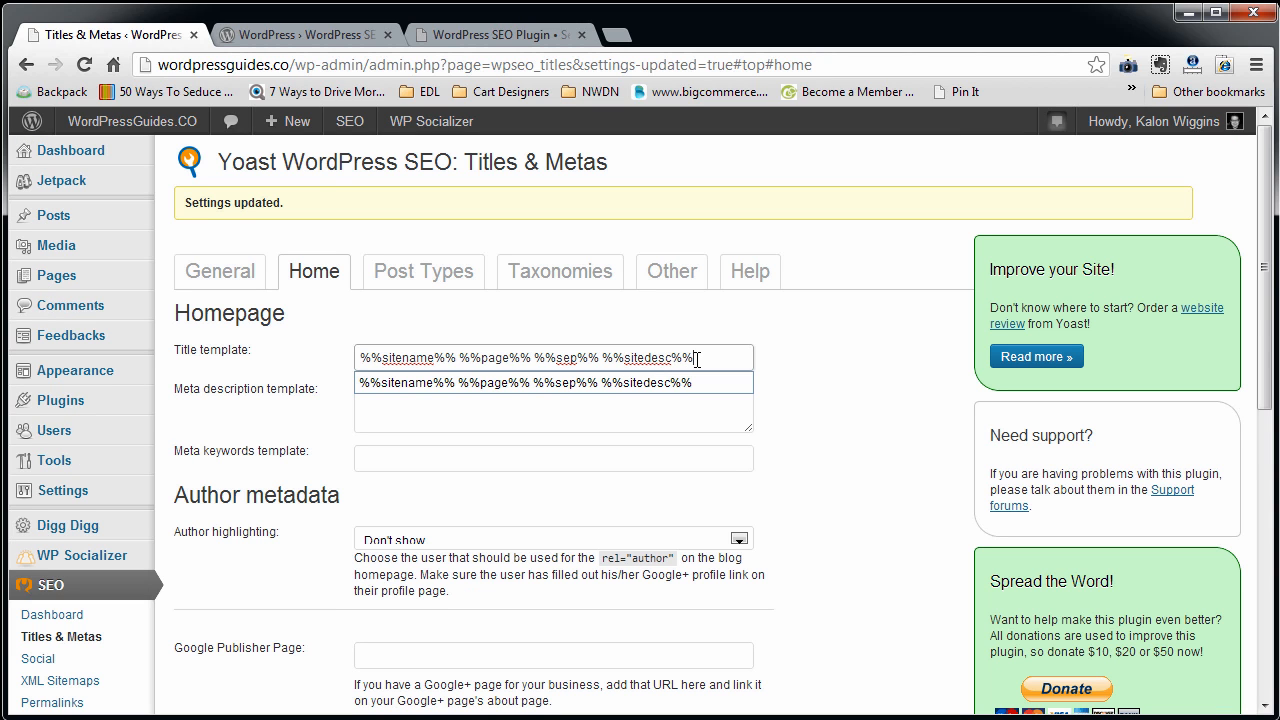
{"action": "left_click_drag", "start_coordinate": [698, 361], "coordinate": [341, 371]}
{"action": "key", "text": "ctrl+c"}
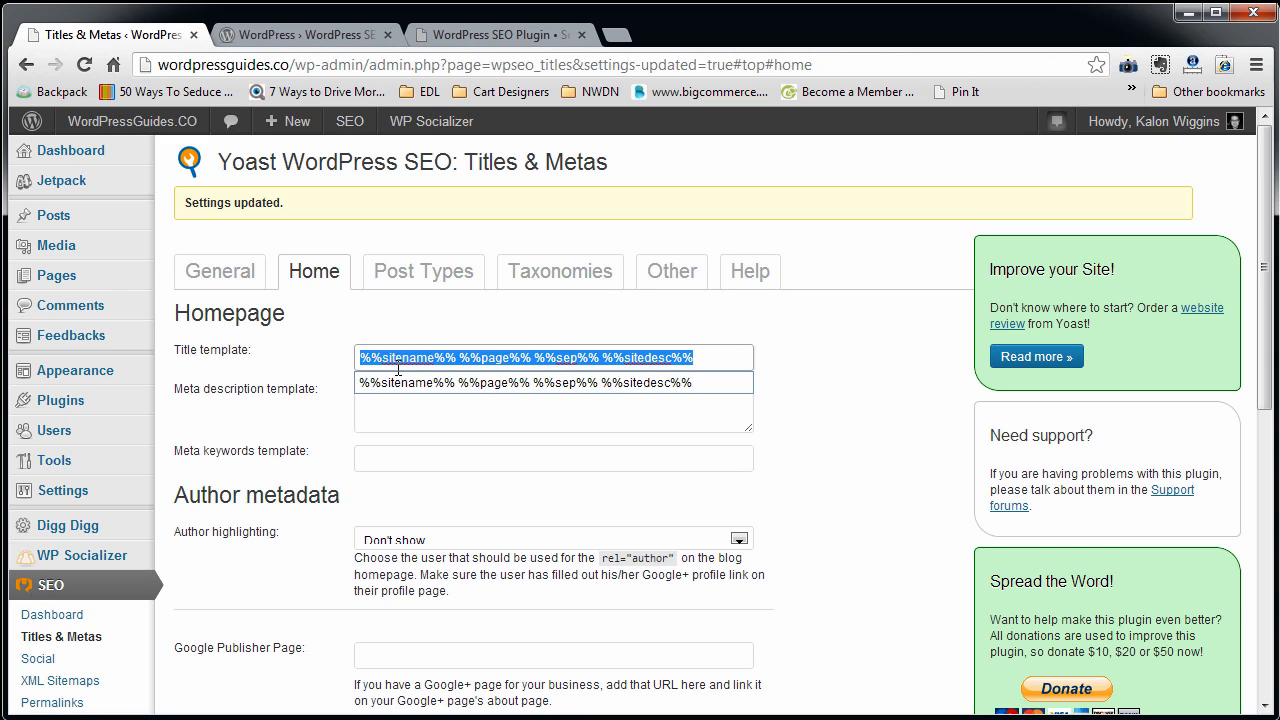
{"action": "key", "text": "Escape"}
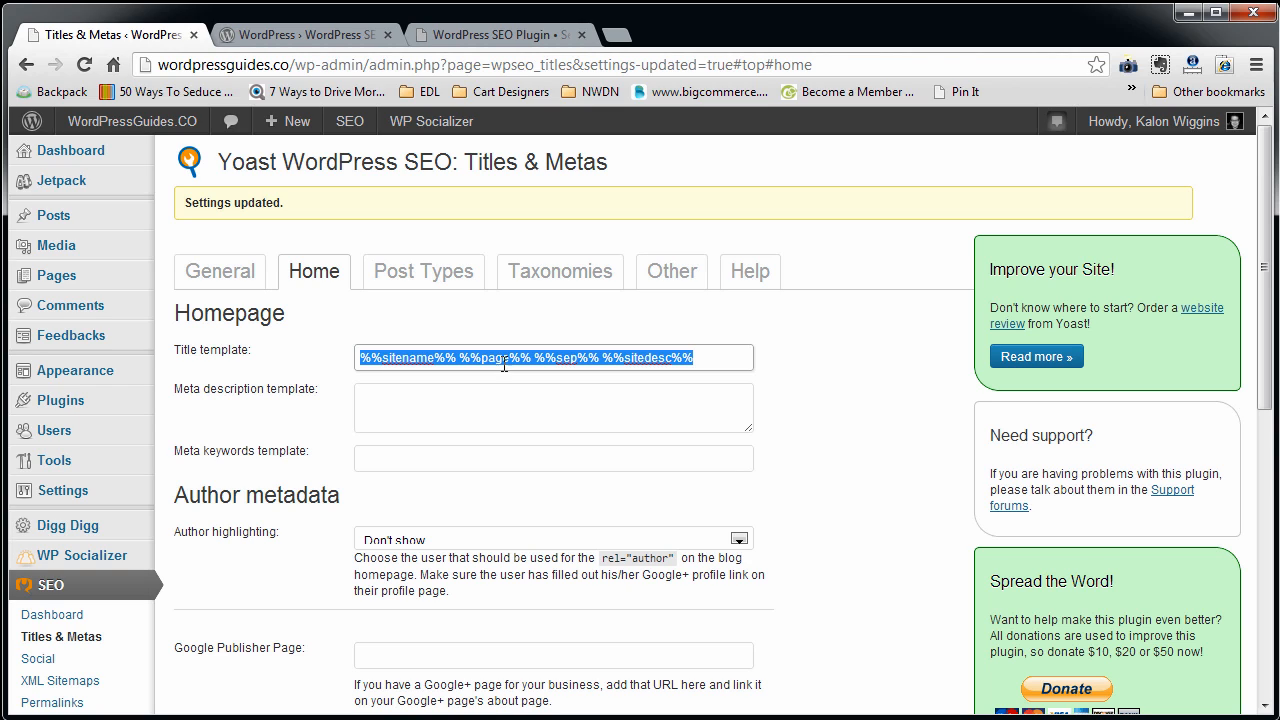
{"action": "key", "text": "Tab"}
{"action": "key", "text": "ctrl+v"}
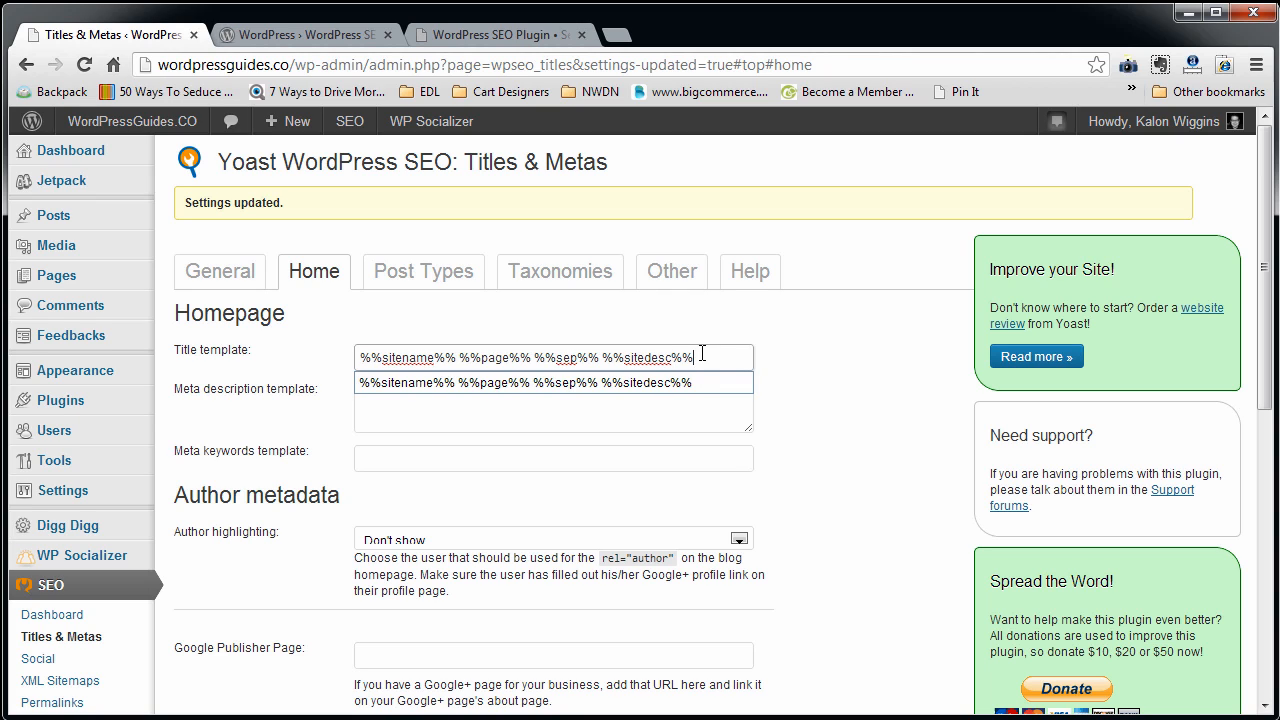
{"action": "left_click_drag", "start_coordinate": [459, 357], "coordinate": [612, 360]}
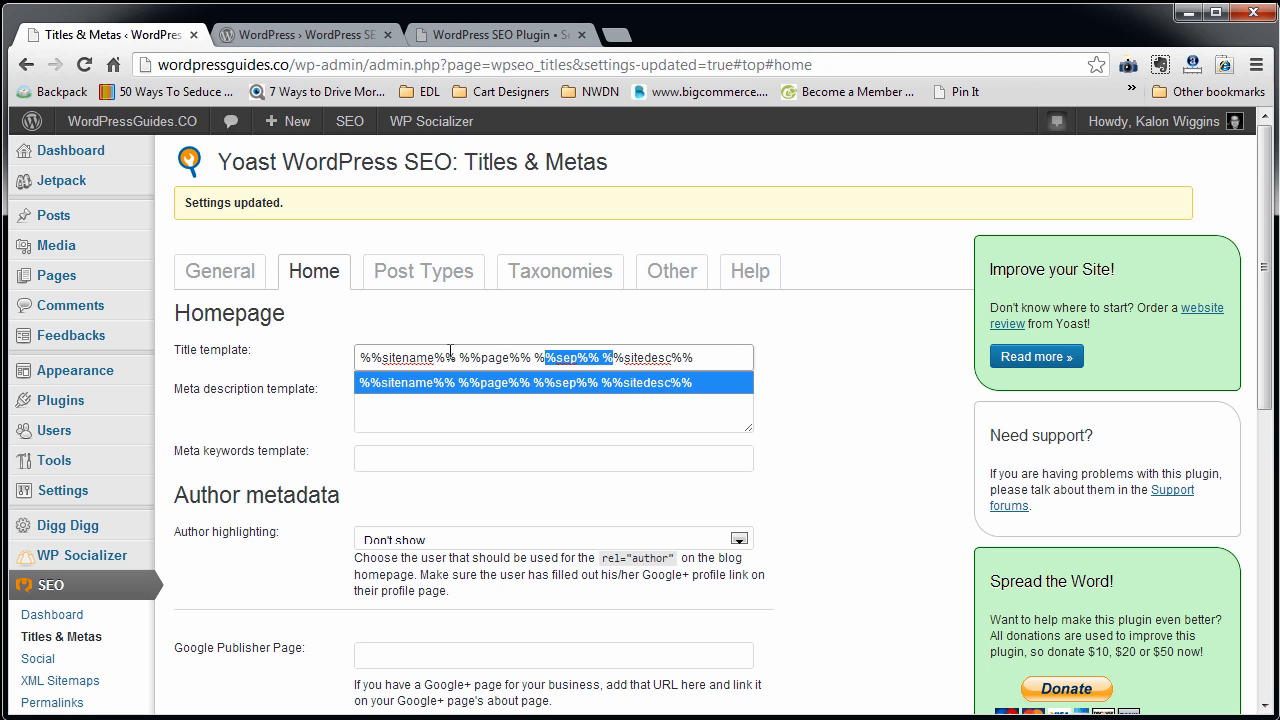
{"action": "left_click_drag", "start_coordinate": [456, 357], "coordinate": [335, 358]}
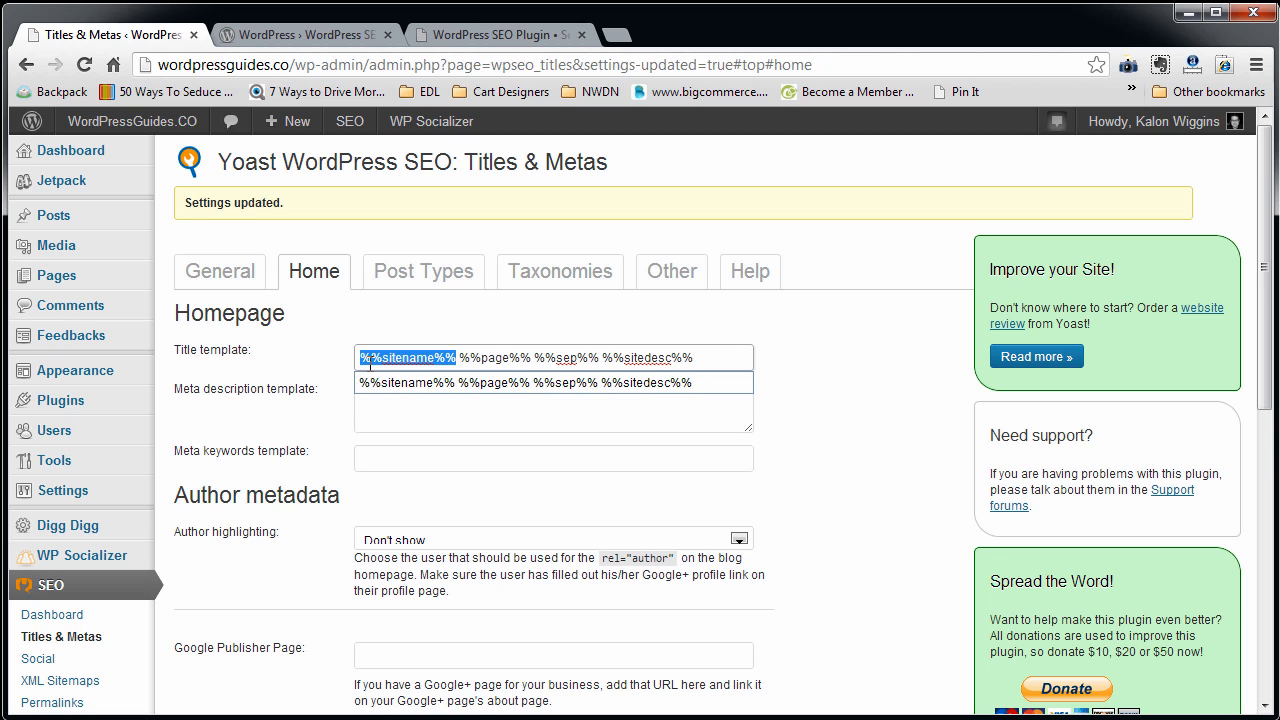
{"action": "scroll", "coordinate": [196, 581], "scroll_direction": "down", "scroll_amount": 3}
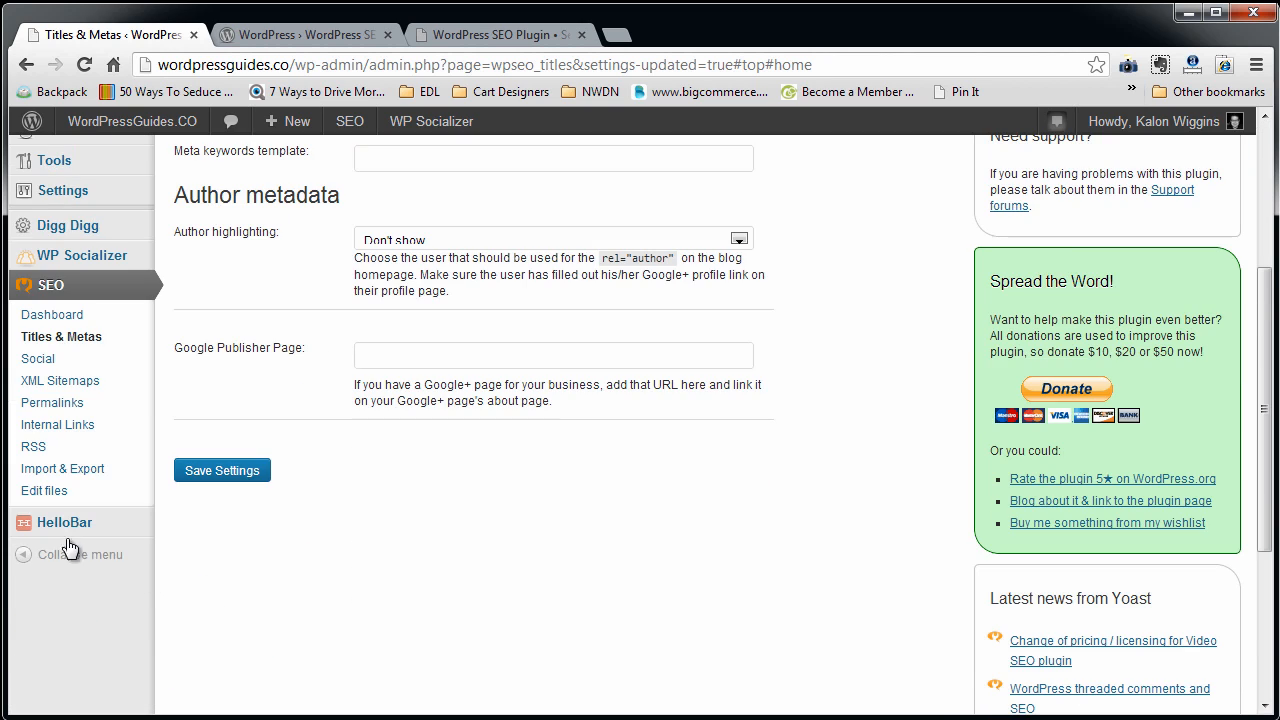
{"action": "scroll", "coordinate": [75, 333], "scroll_direction": "up", "scroll_amount": 2}
{"action": "mouse_move", "coordinate": [100, 394]}
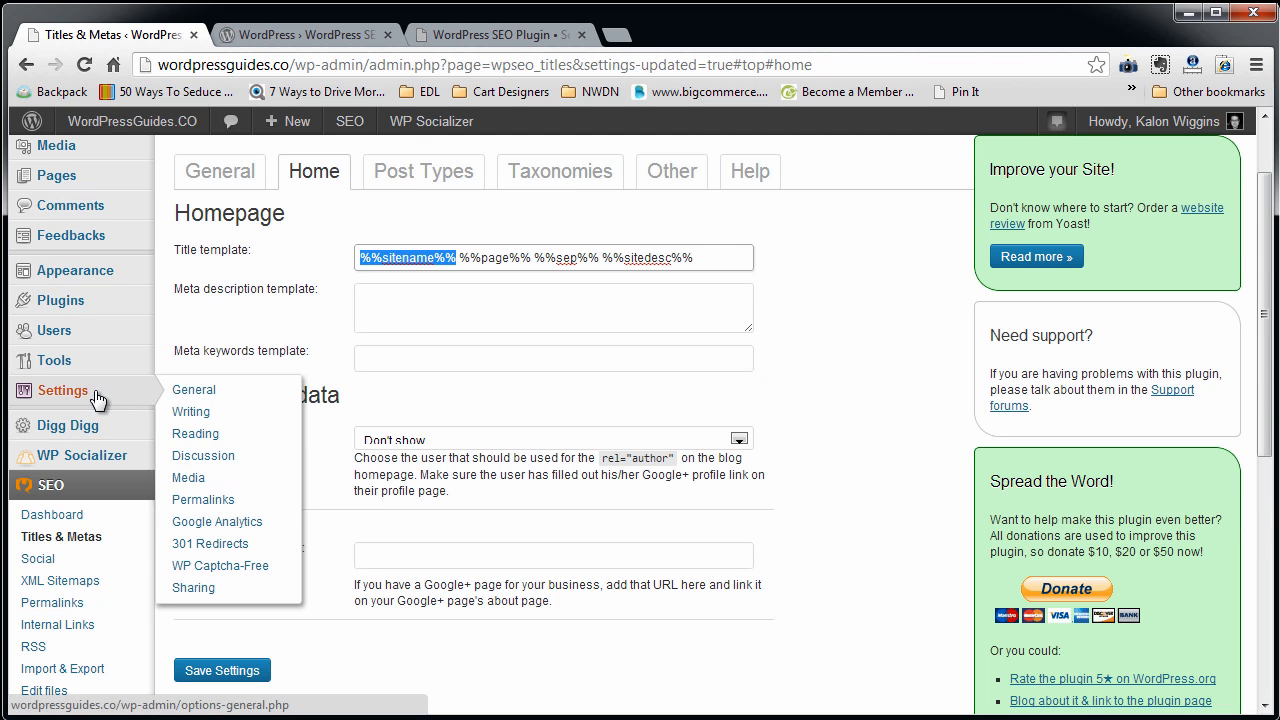
{"action": "scroll", "coordinate": [352, 321], "scroll_direction": "up", "scroll_amount": 1}
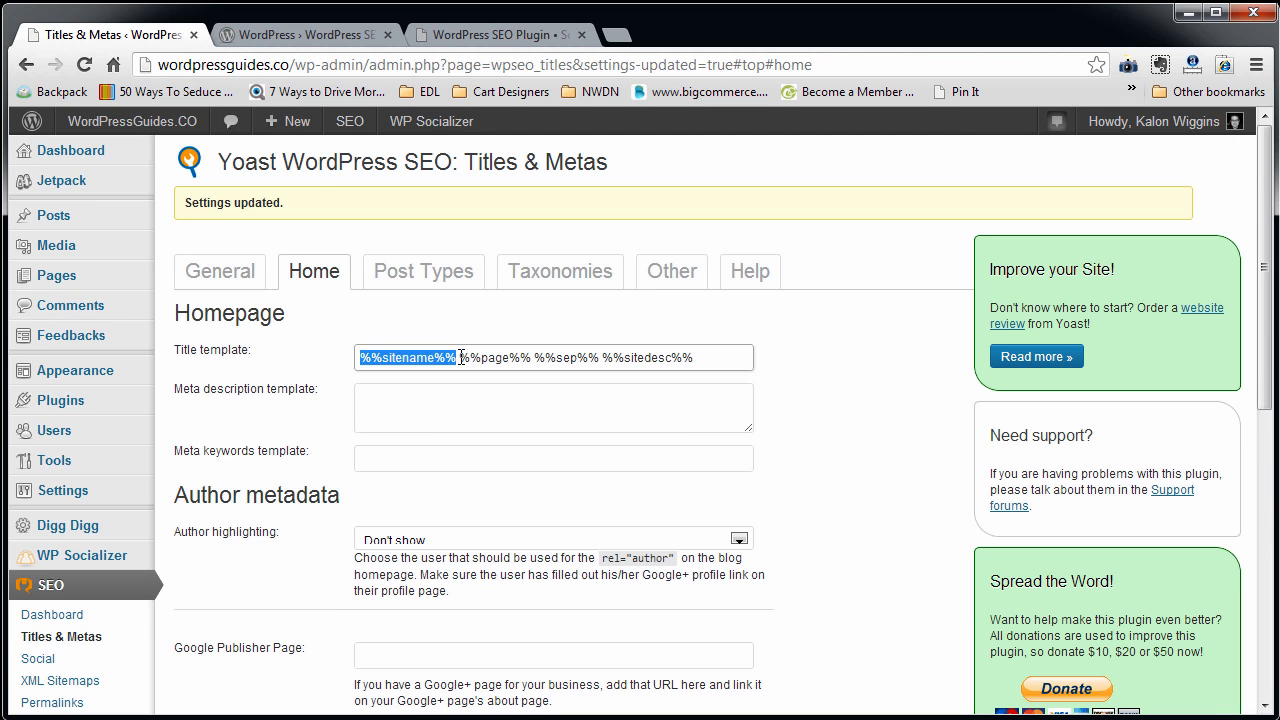
{"action": "mouse_move", "coordinate": [450, 357]}
{"action": "left_mouse_down"}
{"action": "mouse_move", "coordinate": [503, 364]}
{"action": "mouse_move", "coordinate": [440, 356]}
{"action": "left_mouse_up"}
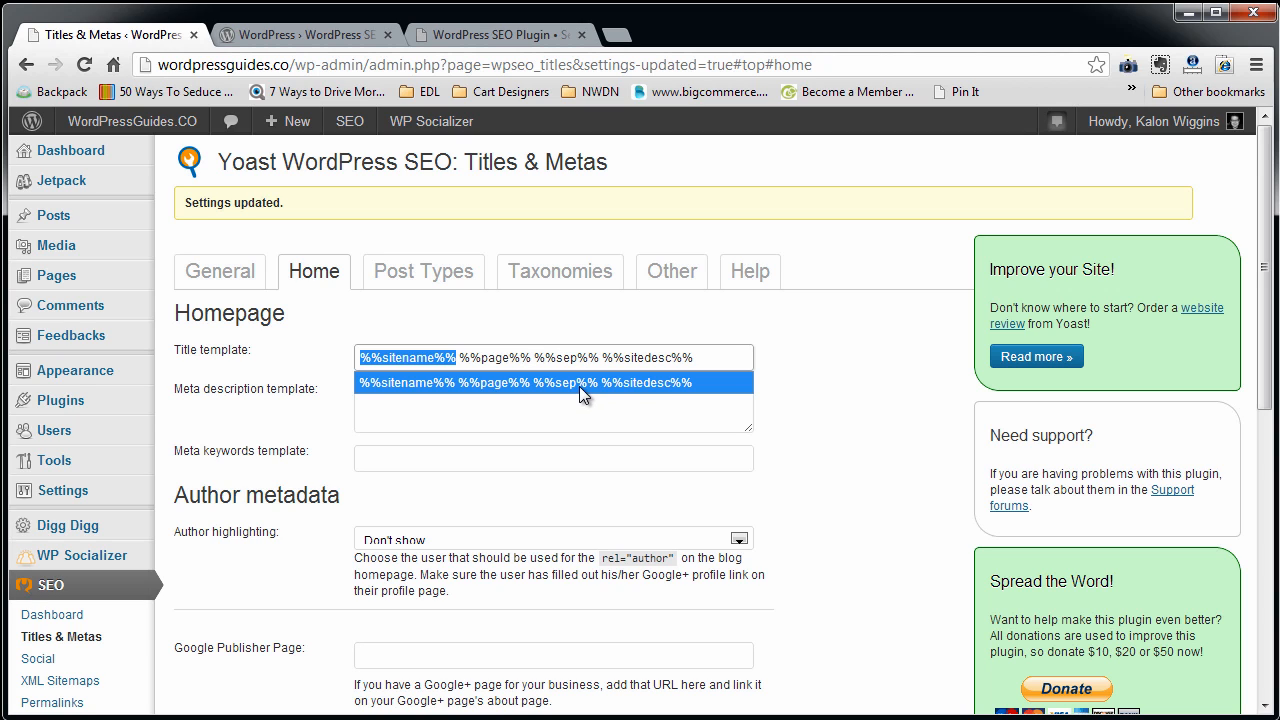
{"action": "left_click", "coordinate": [777, 344]}
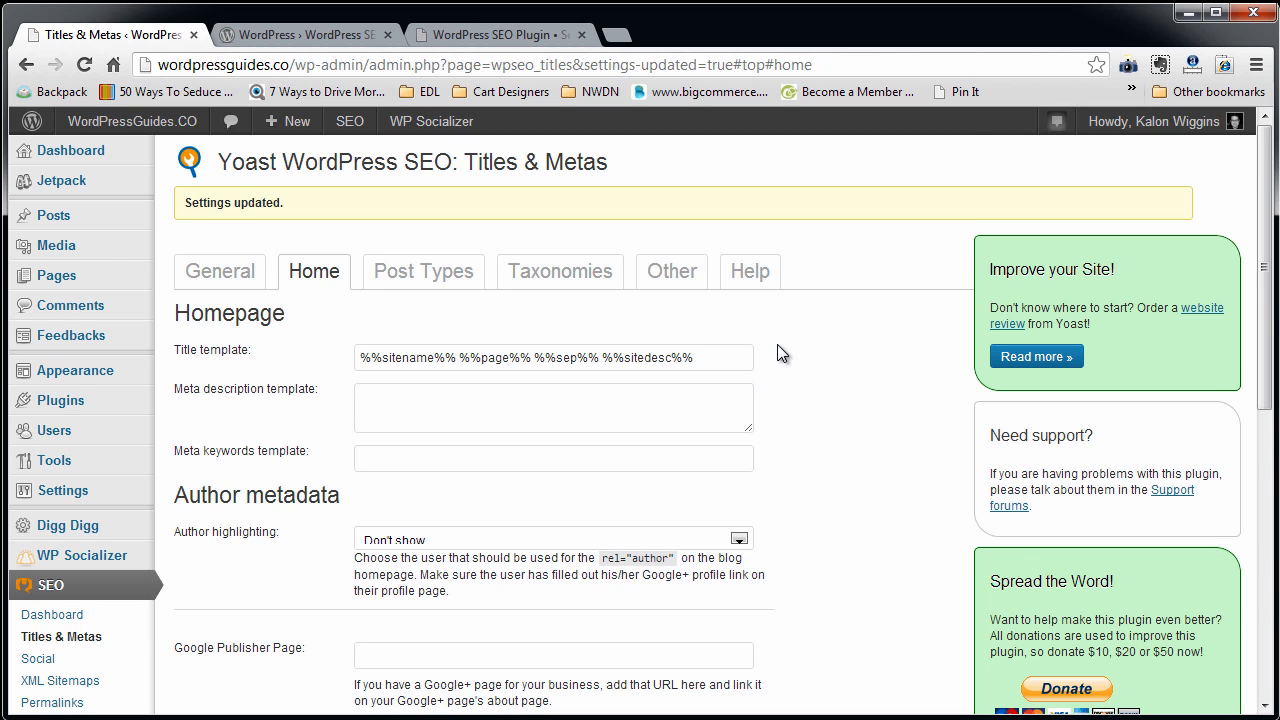
Look through the homepage description, keywords and author fields, and the title templates for posts and pages under Post Types.
{"action": "scroll", "coordinate": [778, 350], "scroll_direction": "down", "scroll_amount": 1}
{"action": "scroll", "coordinate": [778, 344], "scroll_direction": "down", "scroll_amount": 1}
{"action": "scroll", "coordinate": [778, 344], "scroll_direction": "up", "scroll_amount": 1}
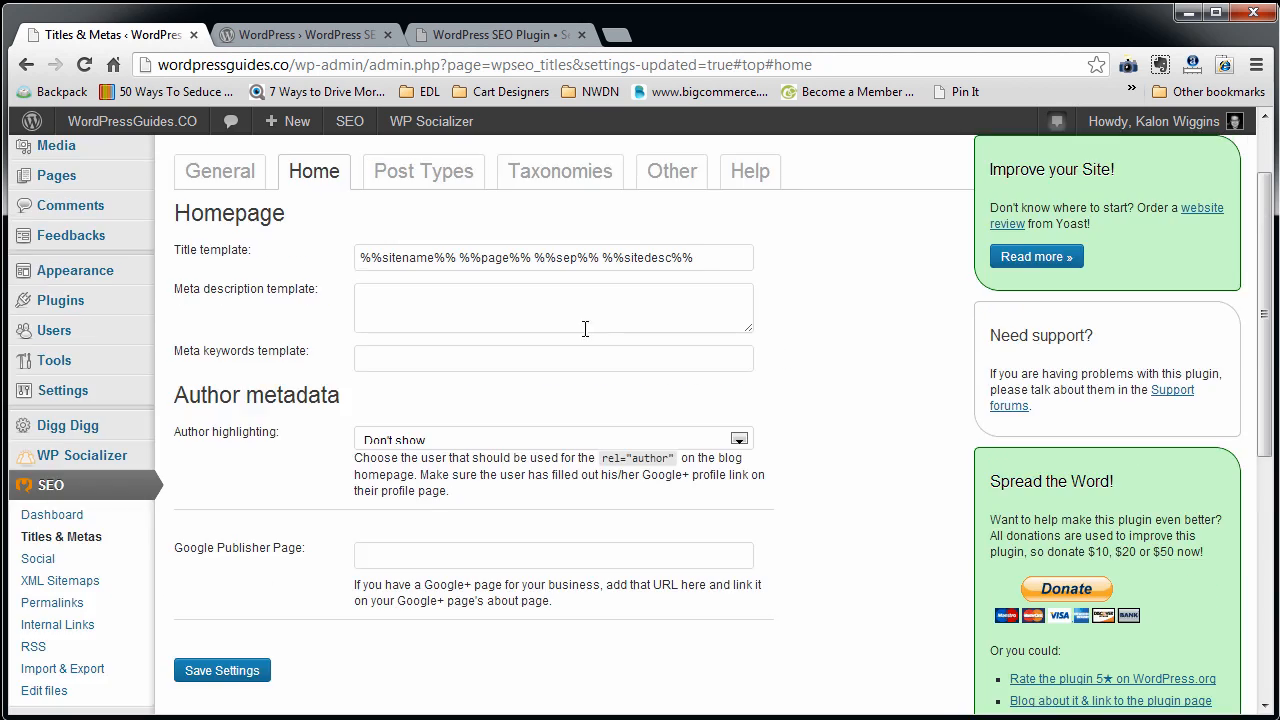
{"action": "left_click", "coordinate": [420, 178]}
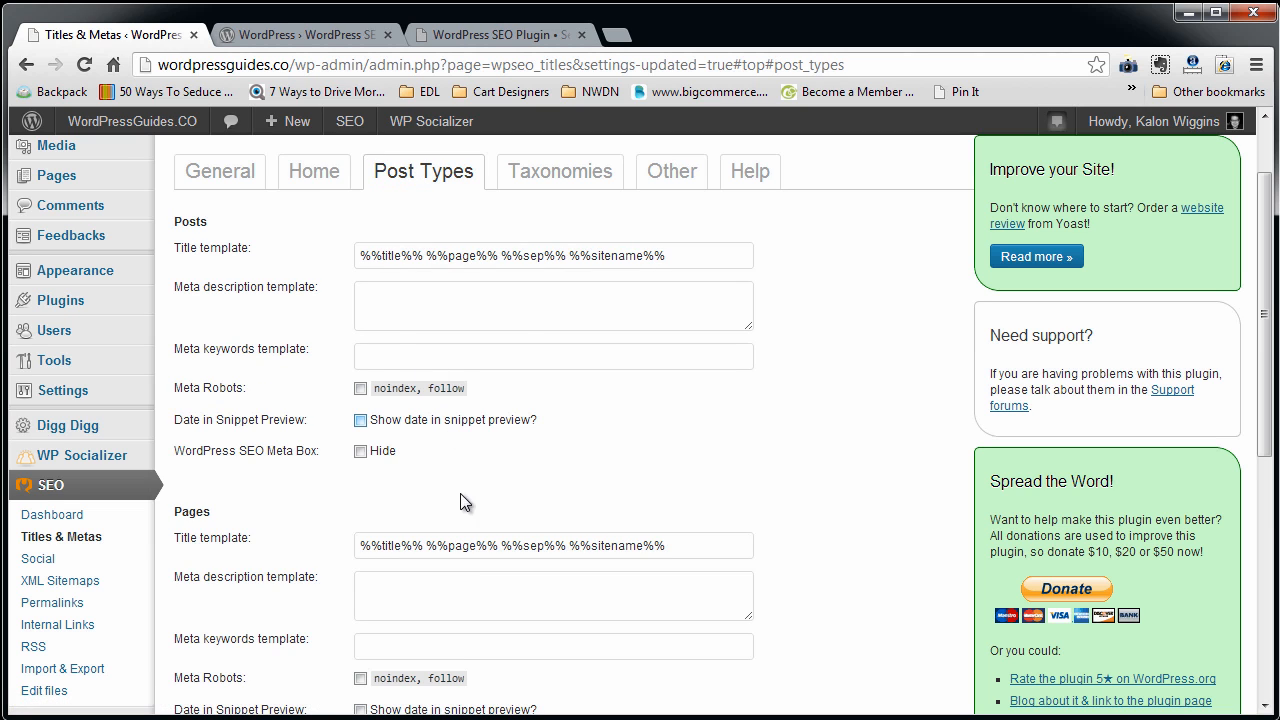
{"action": "scroll", "coordinate": [462, 505], "scroll_direction": "down", "scroll_amount": 5}
{"action": "scroll", "coordinate": [470, 480], "scroll_direction": "up", "scroll_amount": 6}
Examine the help list of template variables, including the meanings of %%sitename%% and %%sep%%.
{"action": "left_click", "coordinate": [749, 271]}
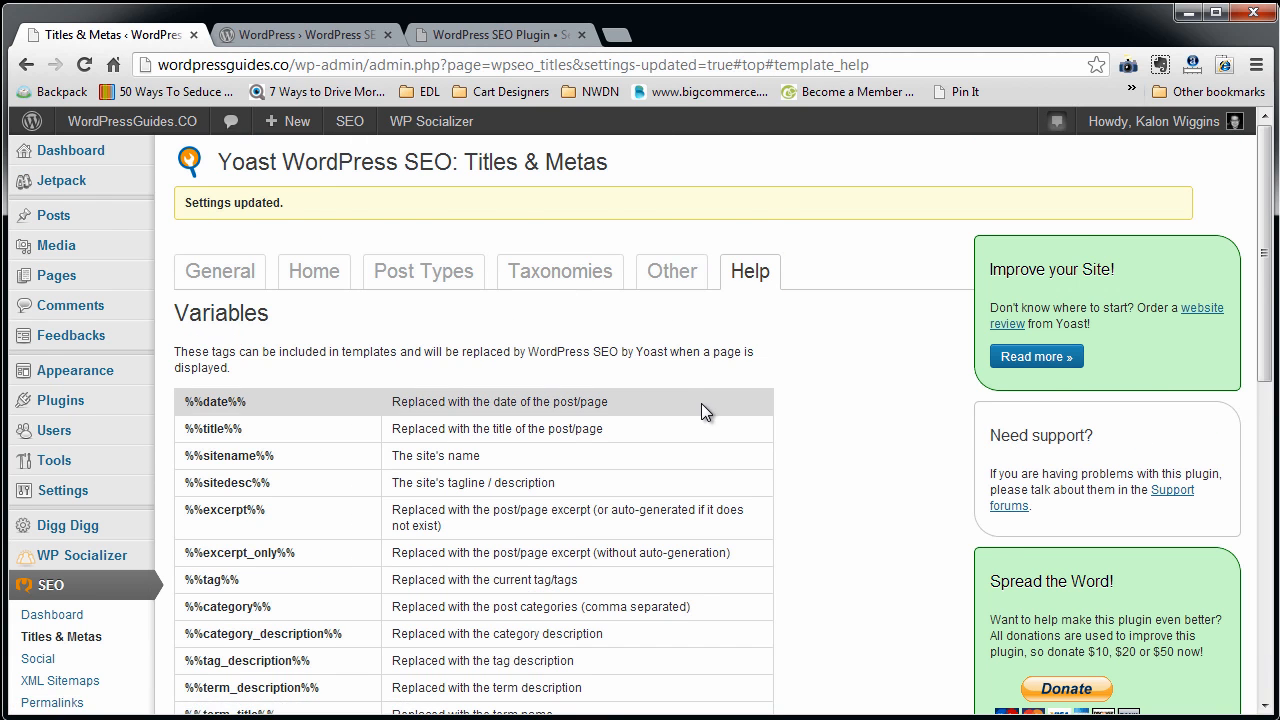
{"action": "scroll", "coordinate": [703, 405], "scroll_direction": "down", "scroll_amount": 1}
{"action": "scroll", "coordinate": [701, 403], "scroll_direction": "down", "scroll_amount": 3}
{"action": "scroll", "coordinate": [701, 403], "scroll_direction": "up", "scroll_amount": 2}
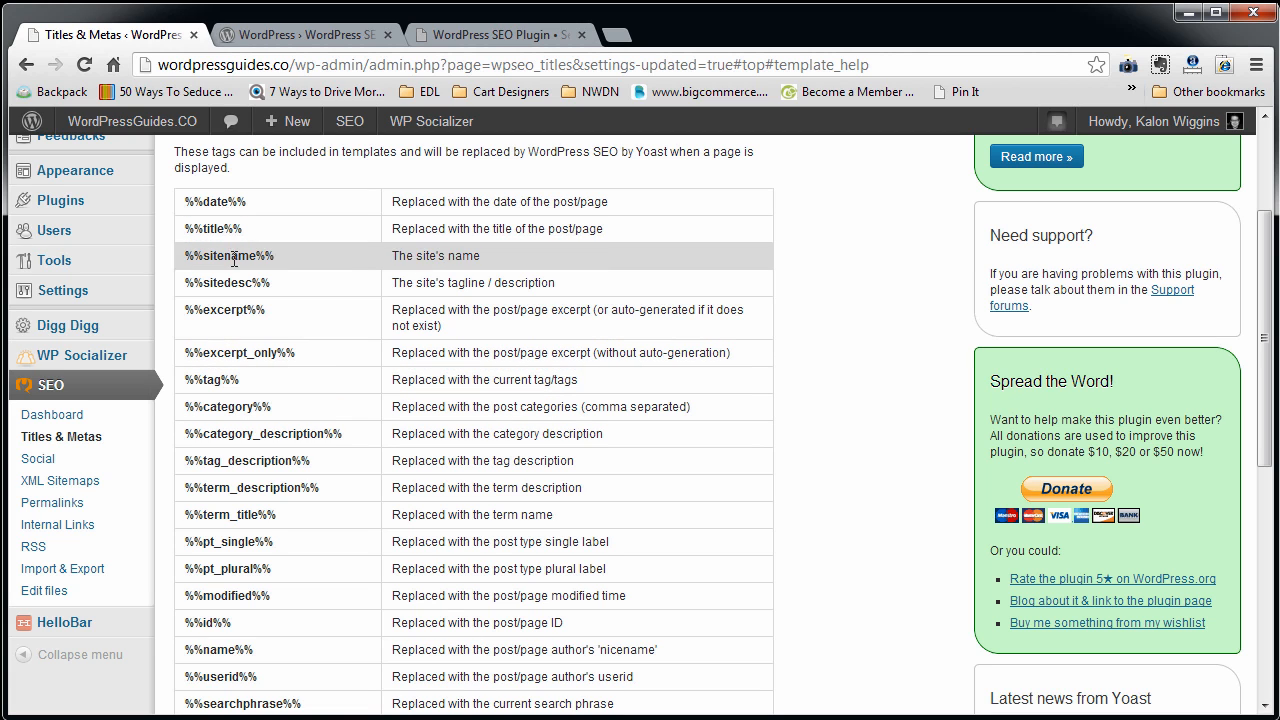
{"action": "scroll", "coordinate": [413, 631], "scroll_direction": "down", "scroll_amount": 5}
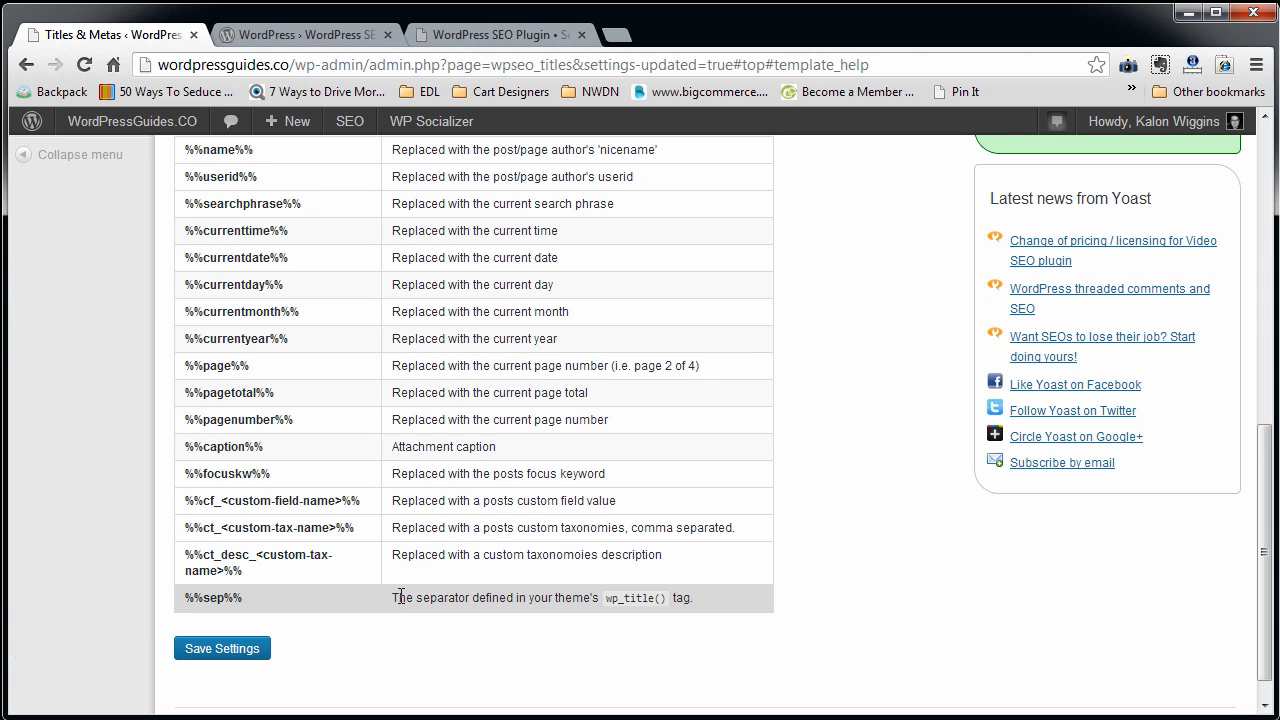
{"action": "left_click_drag", "start_coordinate": [392, 598], "coordinate": [712, 605]}
{"action": "scroll", "coordinate": [594, 543], "scroll_direction": "up", "scroll_amount": 6}
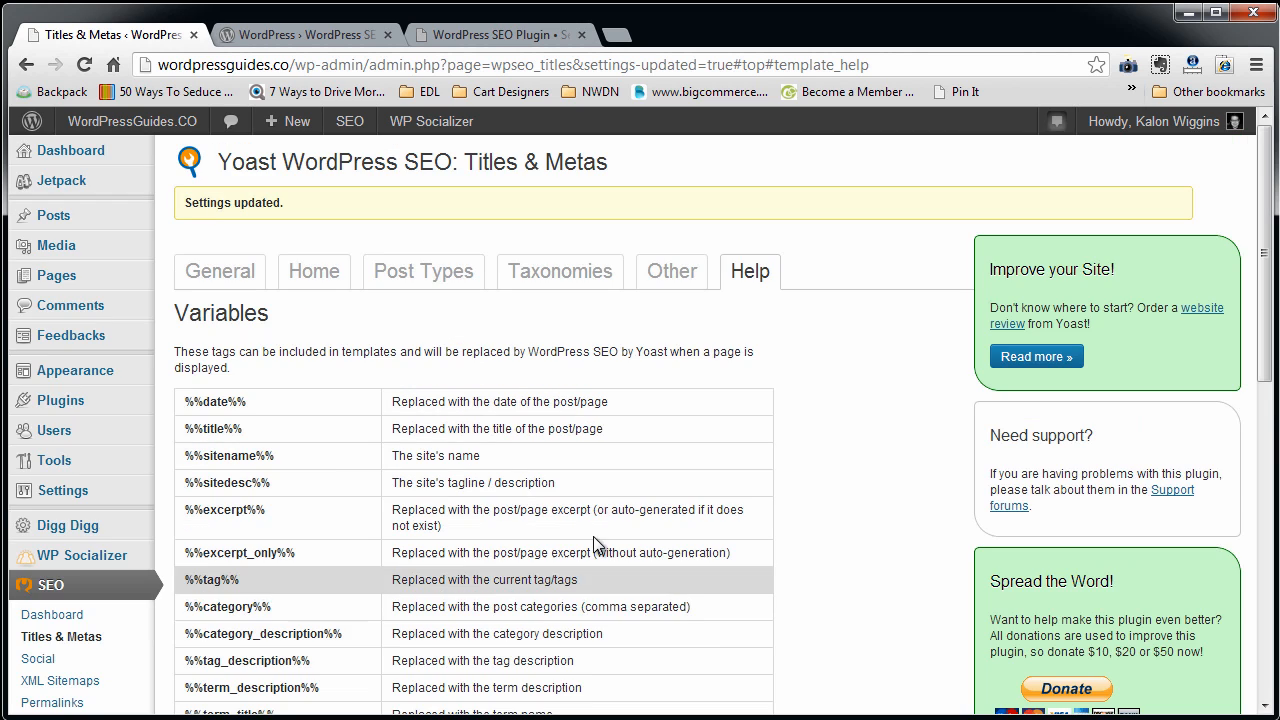
Return to the Home section and examine the %%sitename%%, %%page%%, %%sep%% and %%sitedesc%% parts of the title template.
{"action": "left_click", "coordinate": [314, 271]}
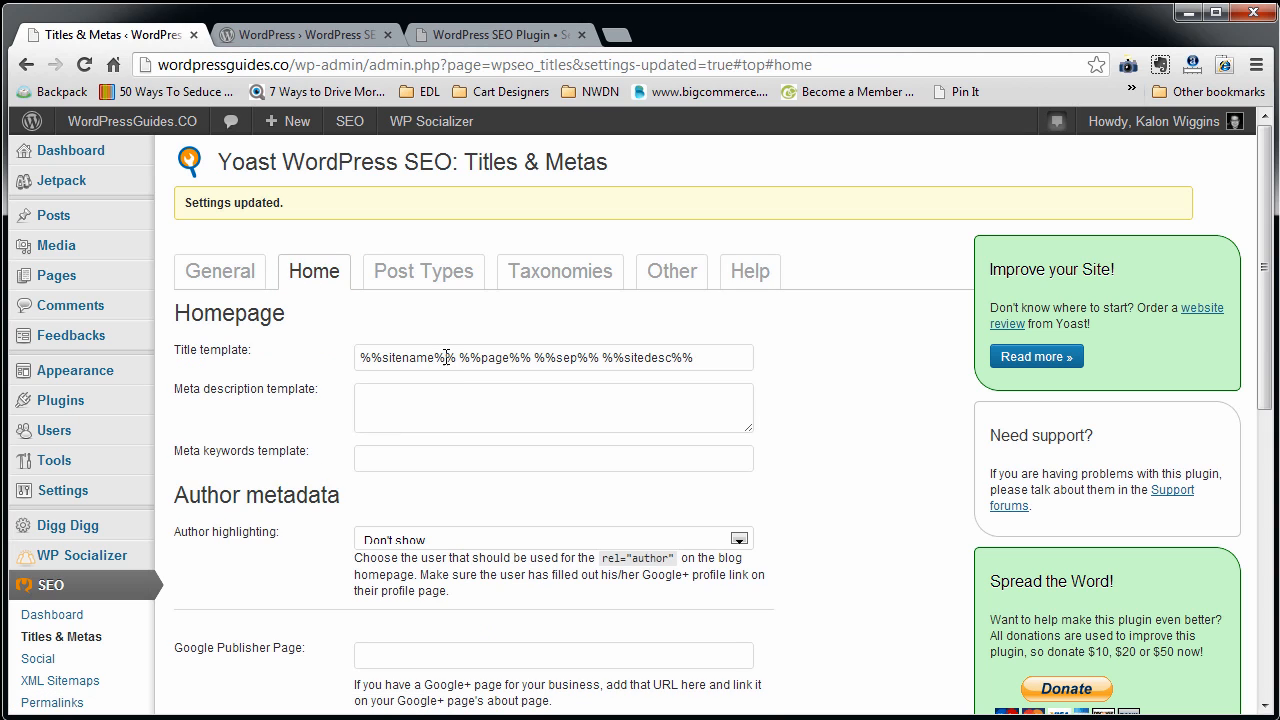
{"action": "left_click_drag", "start_coordinate": [456, 357], "coordinate": [336, 357]}
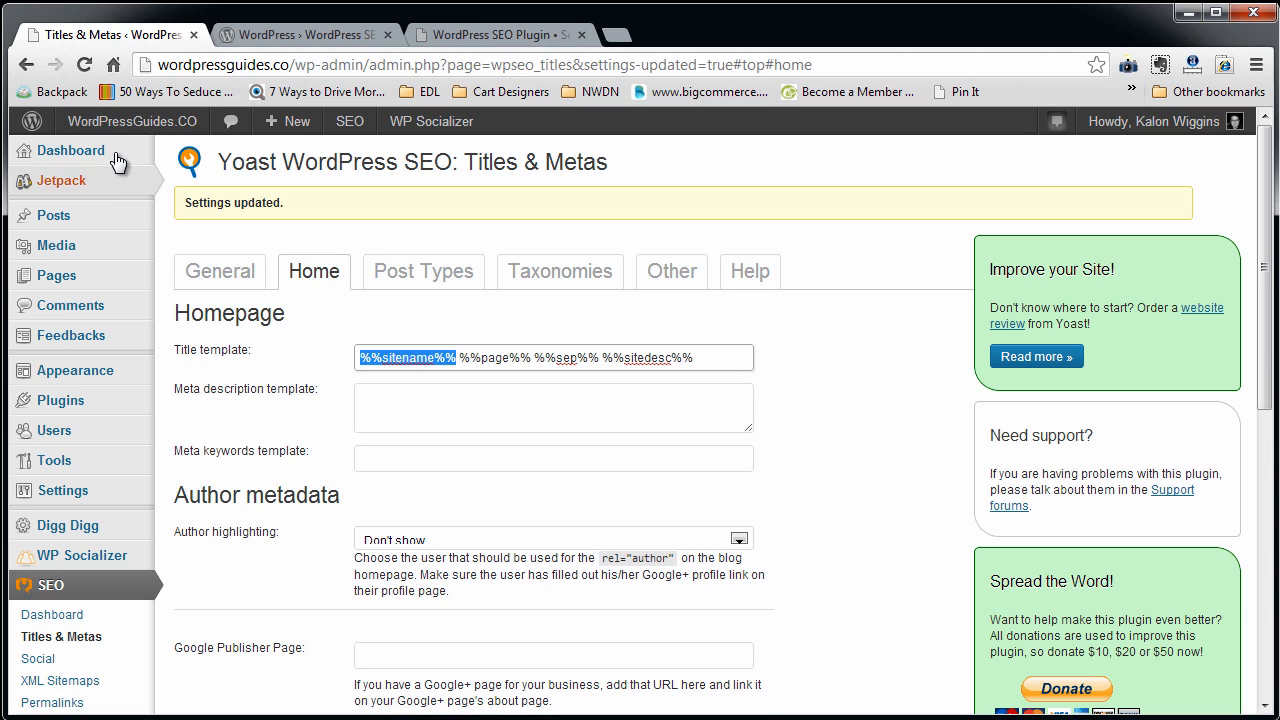
{"action": "mouse_move", "coordinate": [125, 138]}
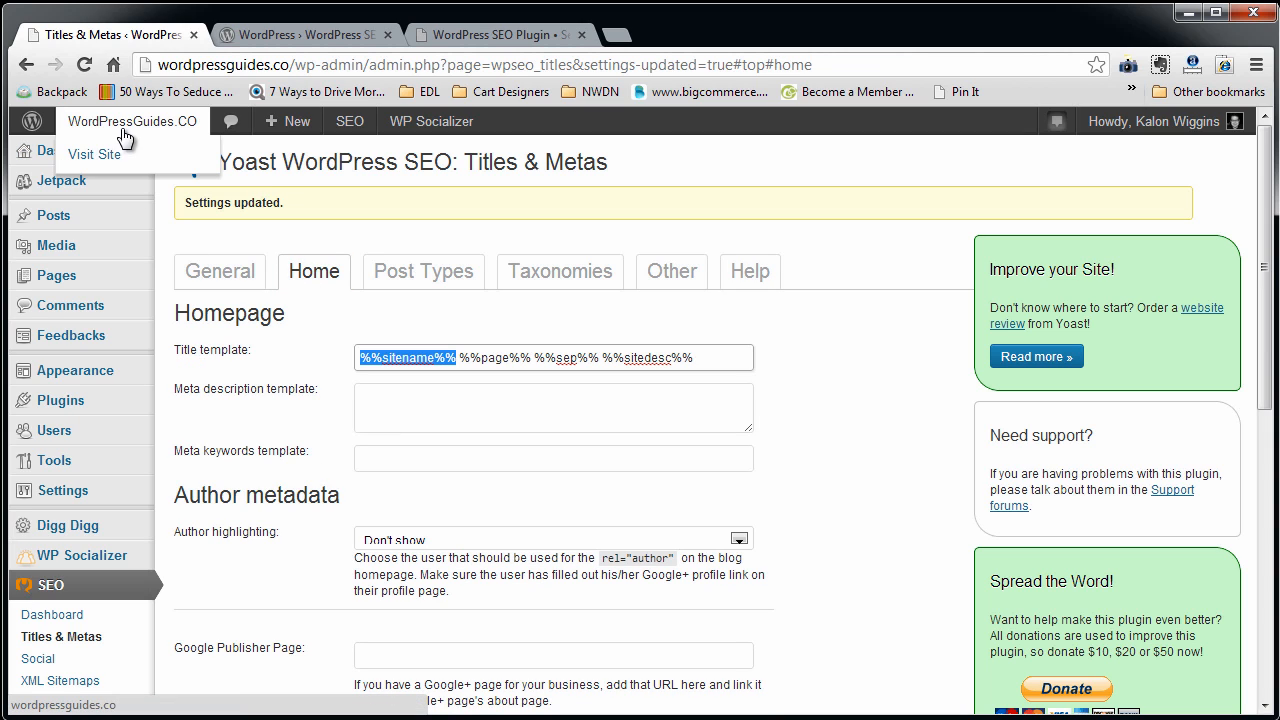
{"action": "left_click", "coordinate": [463, 357]}
{"action": "left_click_drag", "start_coordinate": [459, 357], "coordinate": [603, 355]}
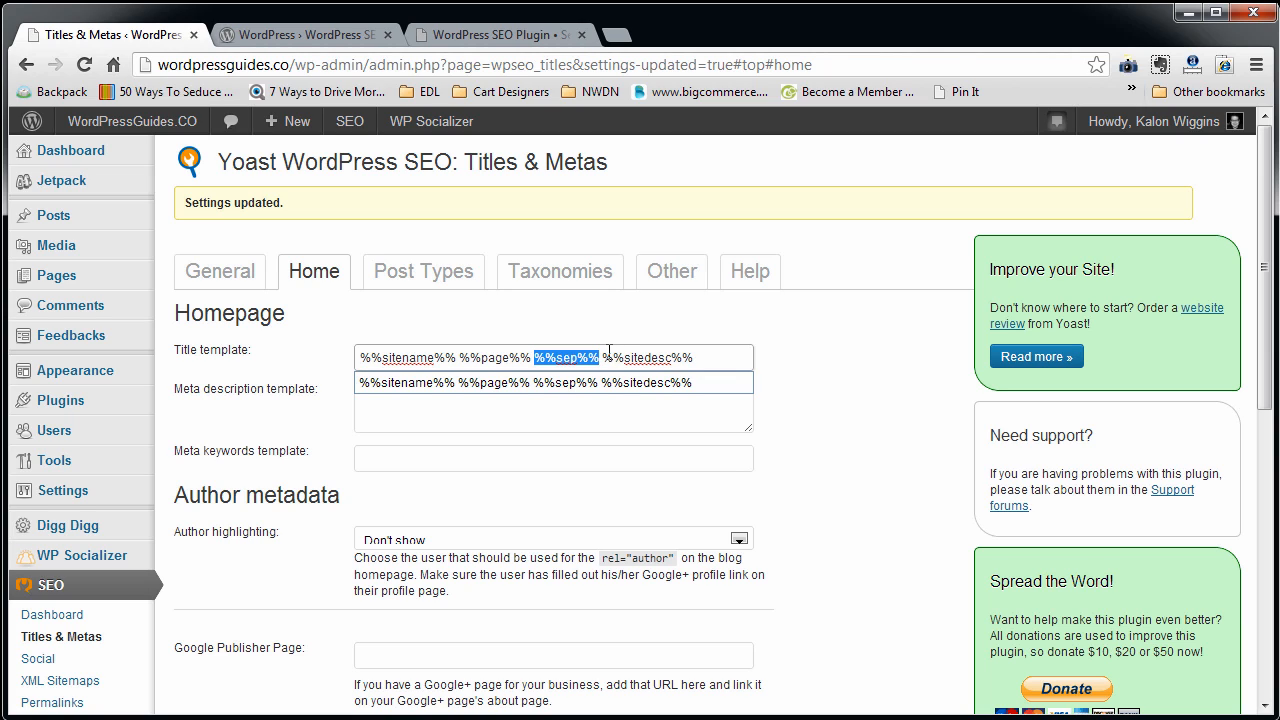
{"action": "left_click_drag", "start_coordinate": [603, 357], "coordinate": [694, 357]}
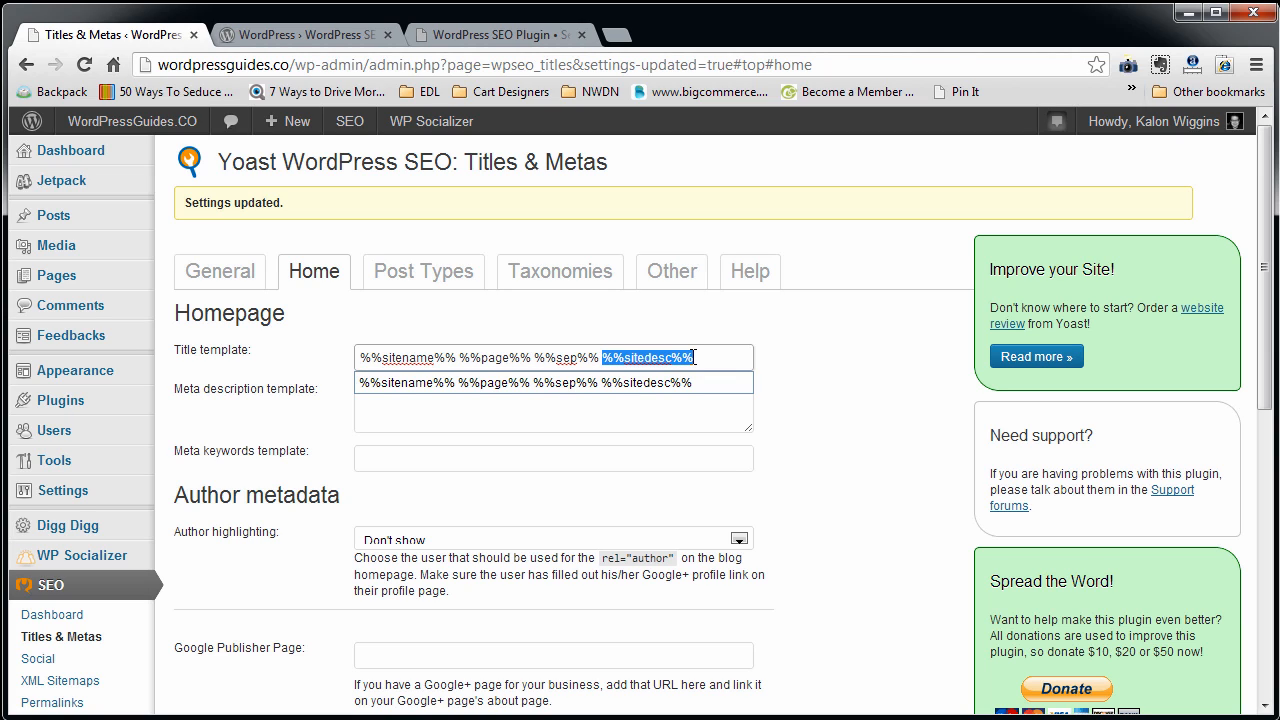
{"action": "left_click", "coordinate": [839, 351]}
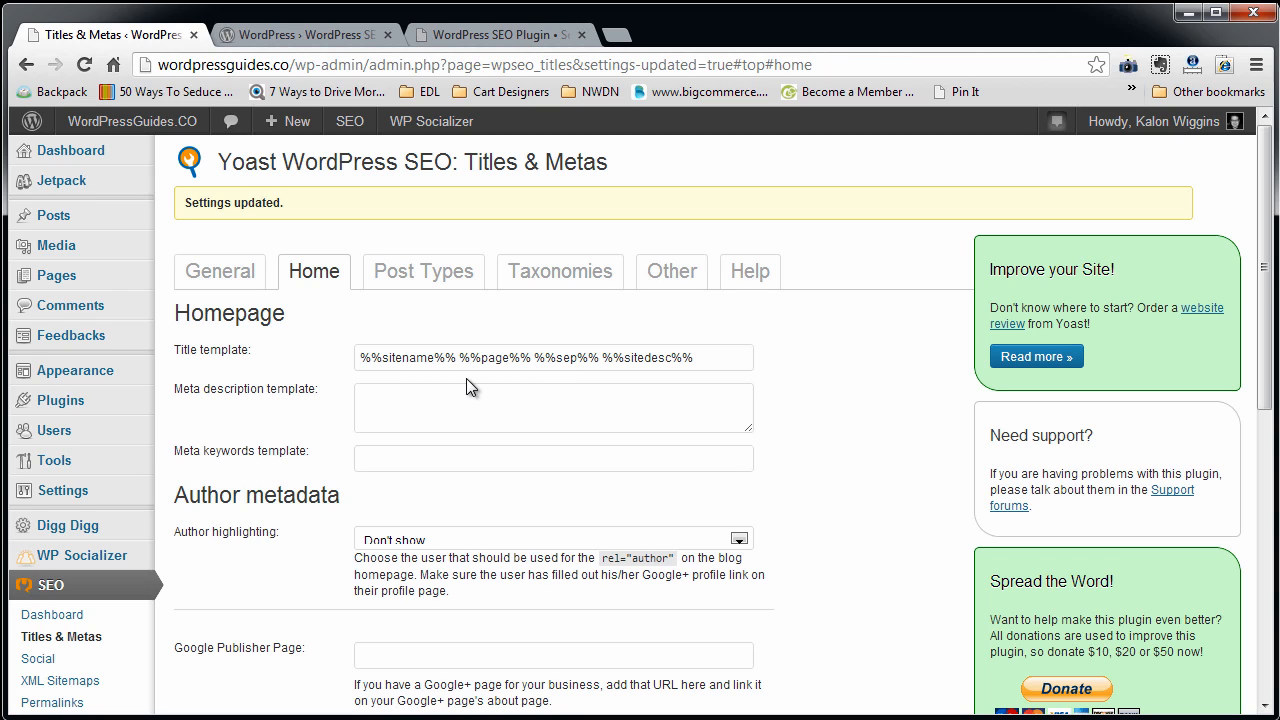
Set the homepage title template to "Your Wordpress How-to - %%sitename%%".
{"action": "left_click_drag", "start_coordinate": [459, 358], "coordinate": [1055, 418]}
{"action": "key", "text": "BackSpace"}
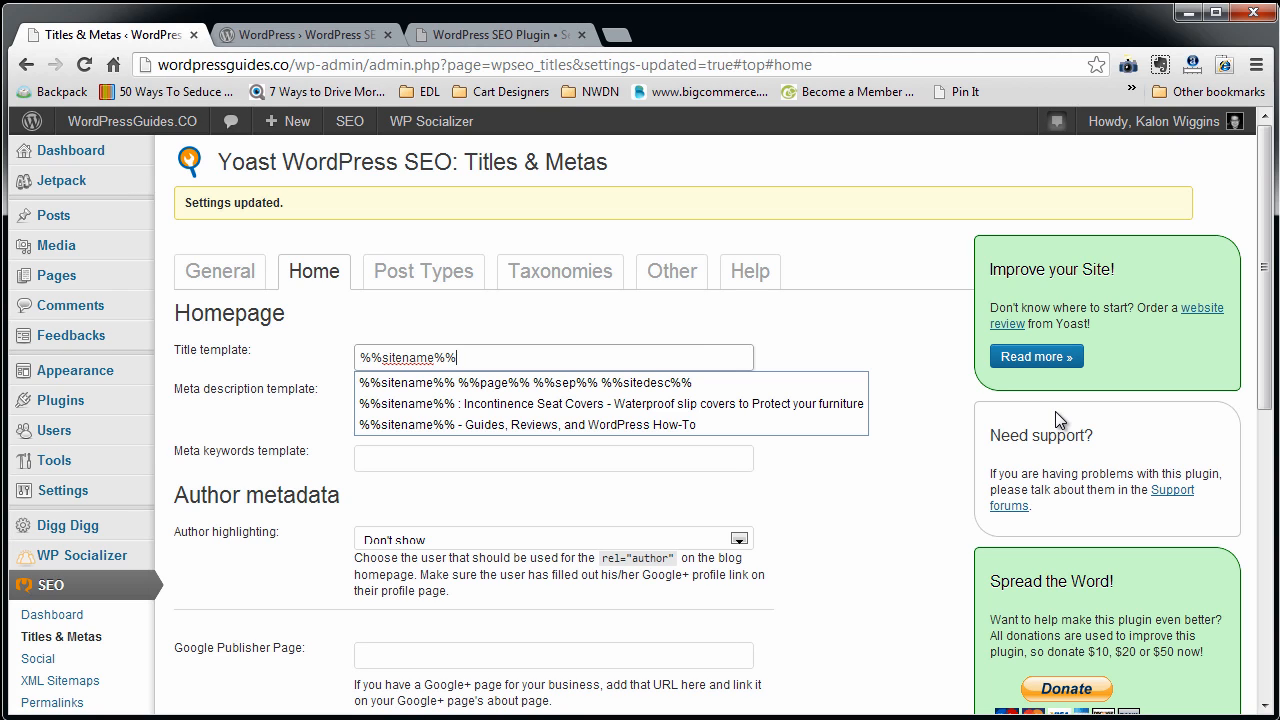
{"action": "type", "text": "-"}
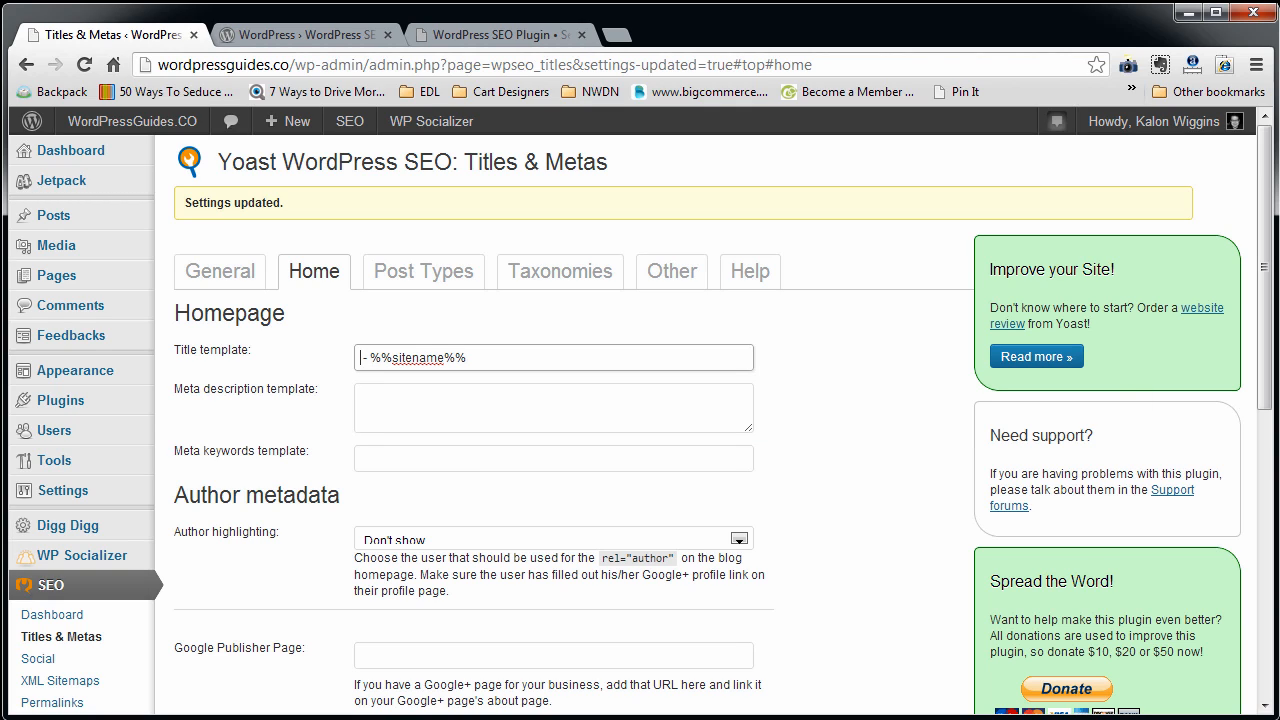
{"action": "type", "text": "Your Wordpress How-to"}
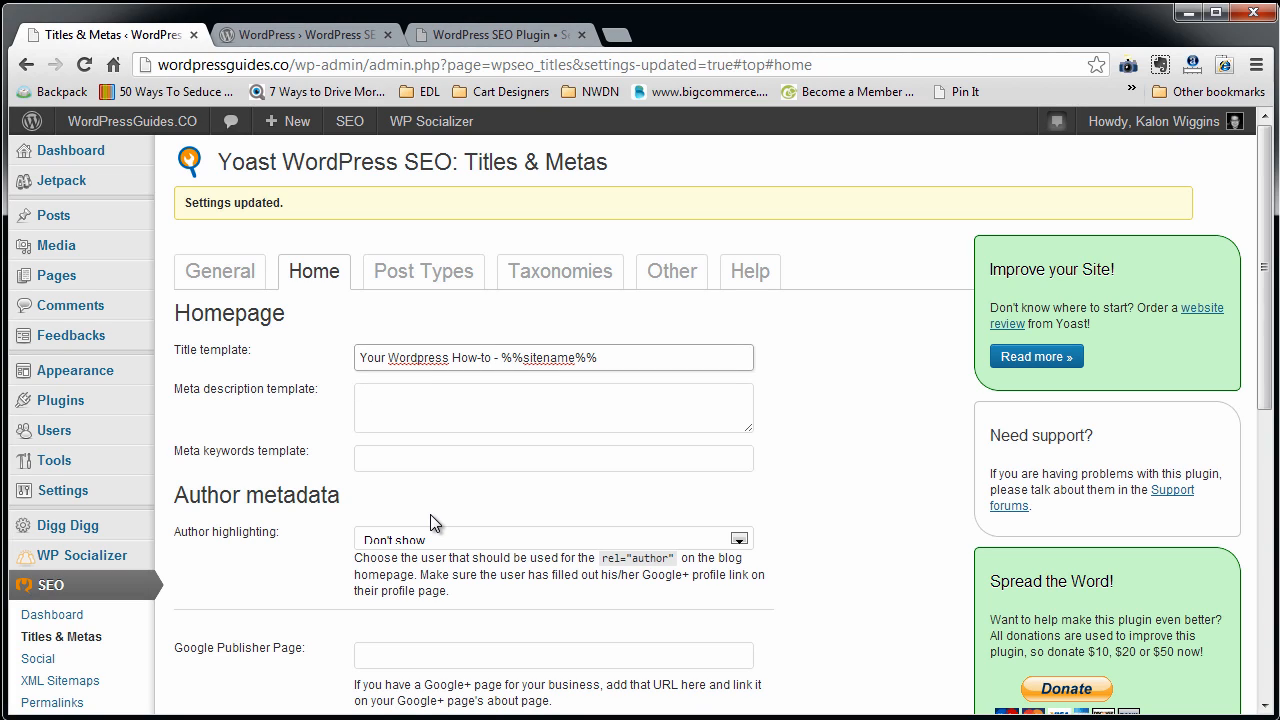
Set the homepage meta description to "Top source for wordpress tutorails, wordpress plugin guides, and wordpress how-to videos".
{"action": "key", "text": "Tab"}
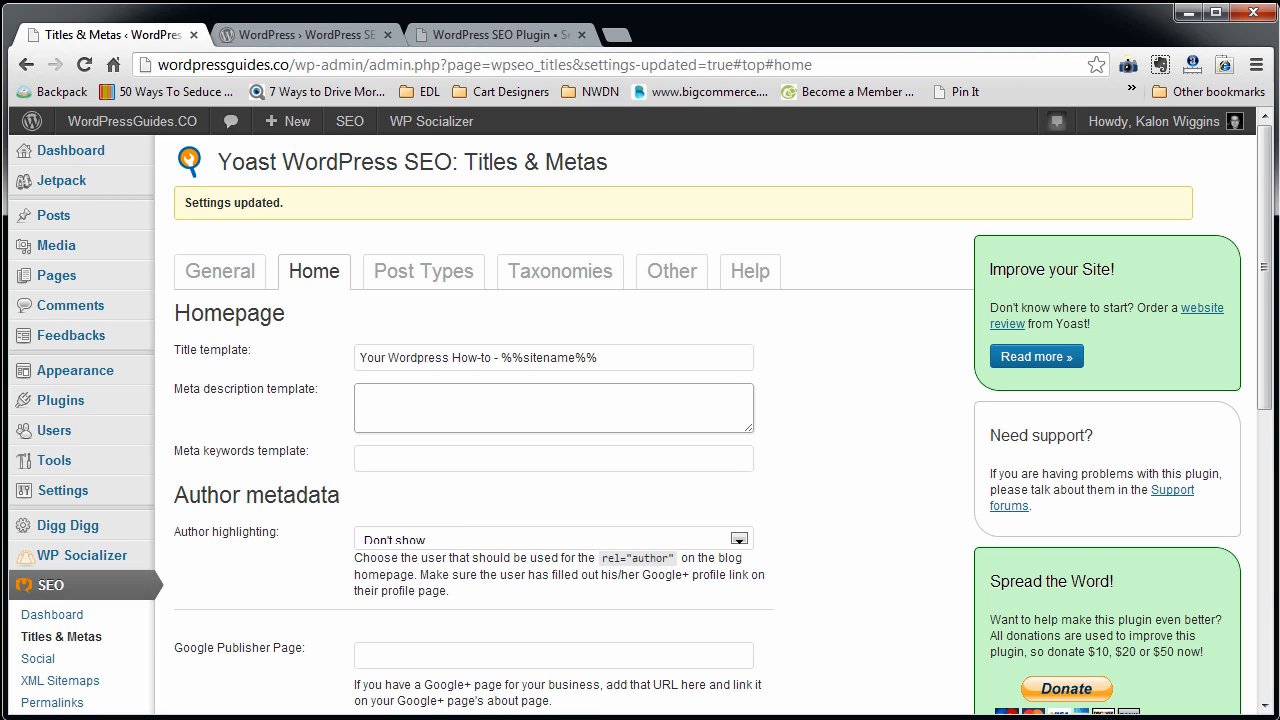
{"action": "type", "text": "Top Sour"}
{"action": "key", "text": "BackSpace"}
{"action": "key", "text": "BackSpace"}
{"action": "key", "text": "BackSpace"}
{"action": "key", "text": "BackSpace"}
{"action": "type", "text": "source for wordpress tutorails, wordpress plugin guides, and"}
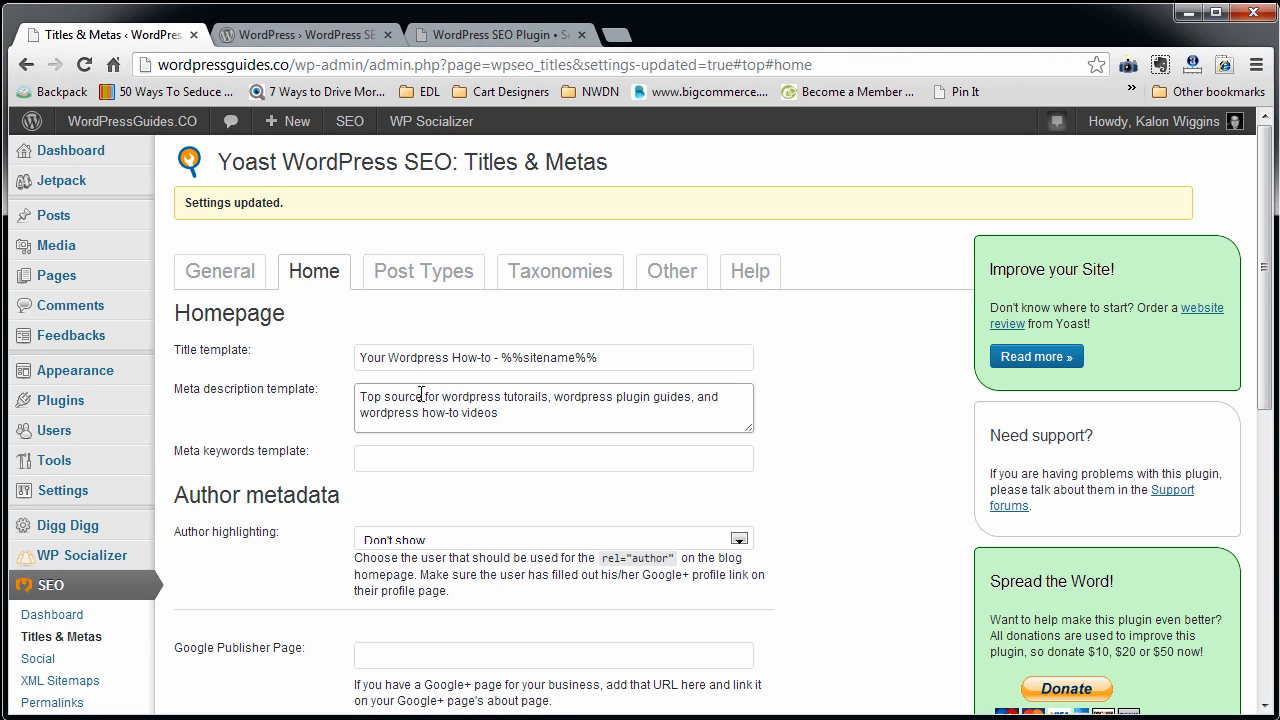
Replace the opening "Top source for" of the homepage meta description with "Wordpress blogs made easy with".
{"action": "left_click_drag", "start_coordinate": [423, 397], "coordinate": [288, 403]}
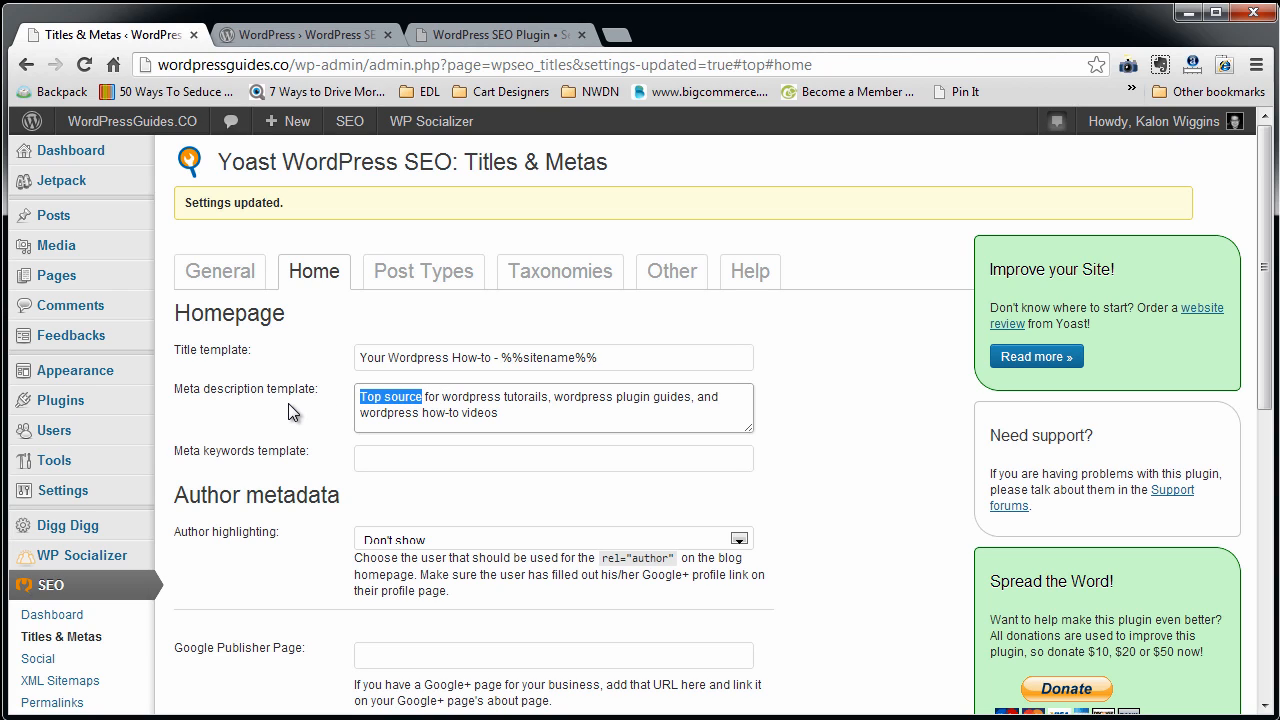
{"action": "type", "text": "Wordpre"}
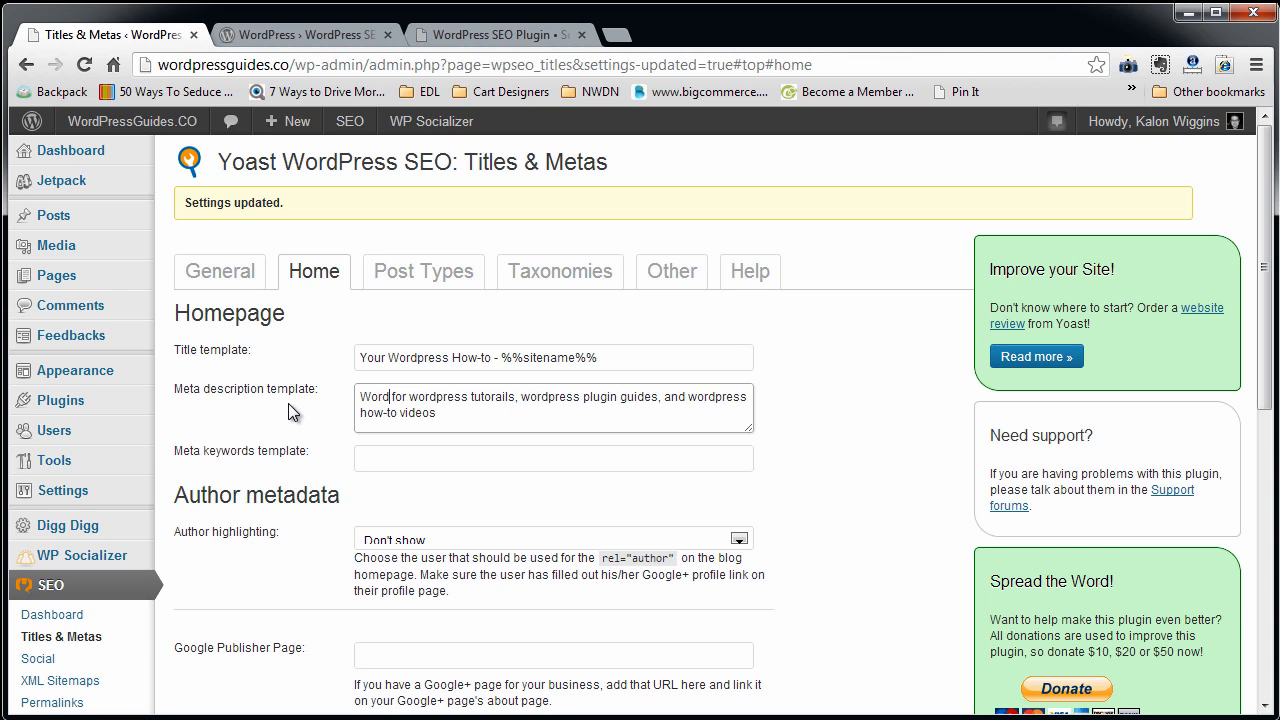
{"action": "type", "text": "ss"}
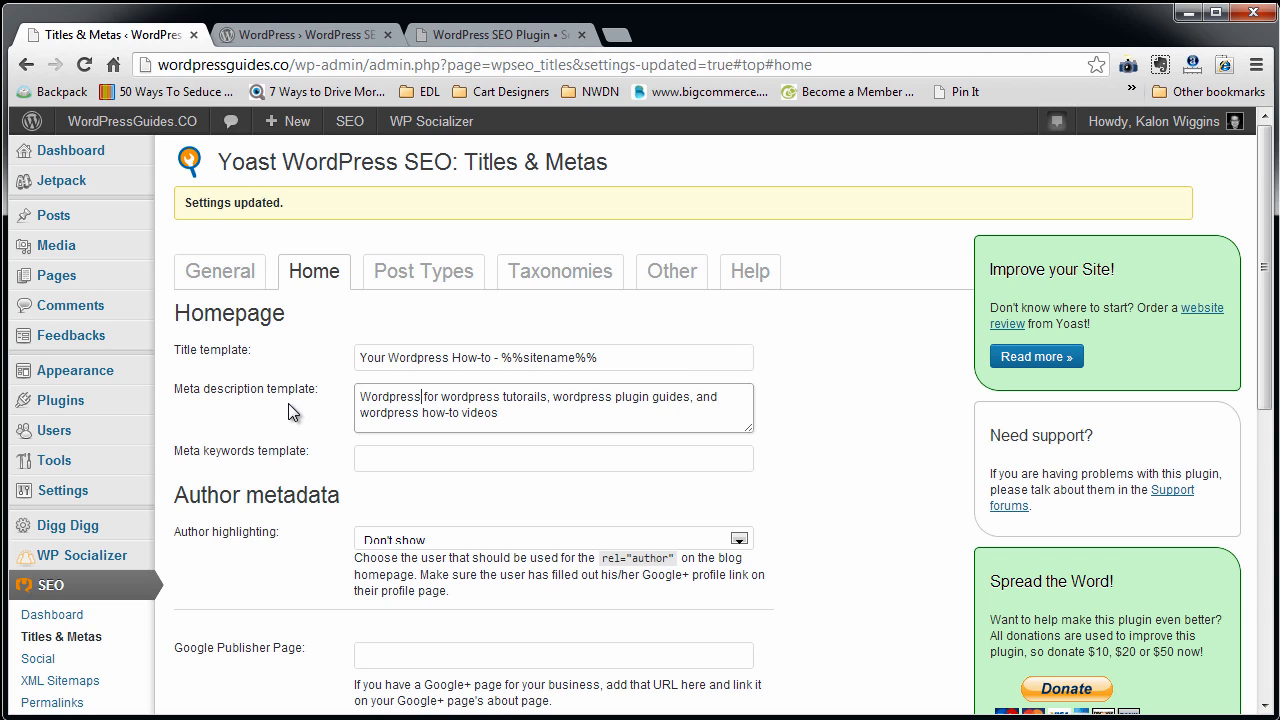
{"action": "type", "text": " blogs made "}
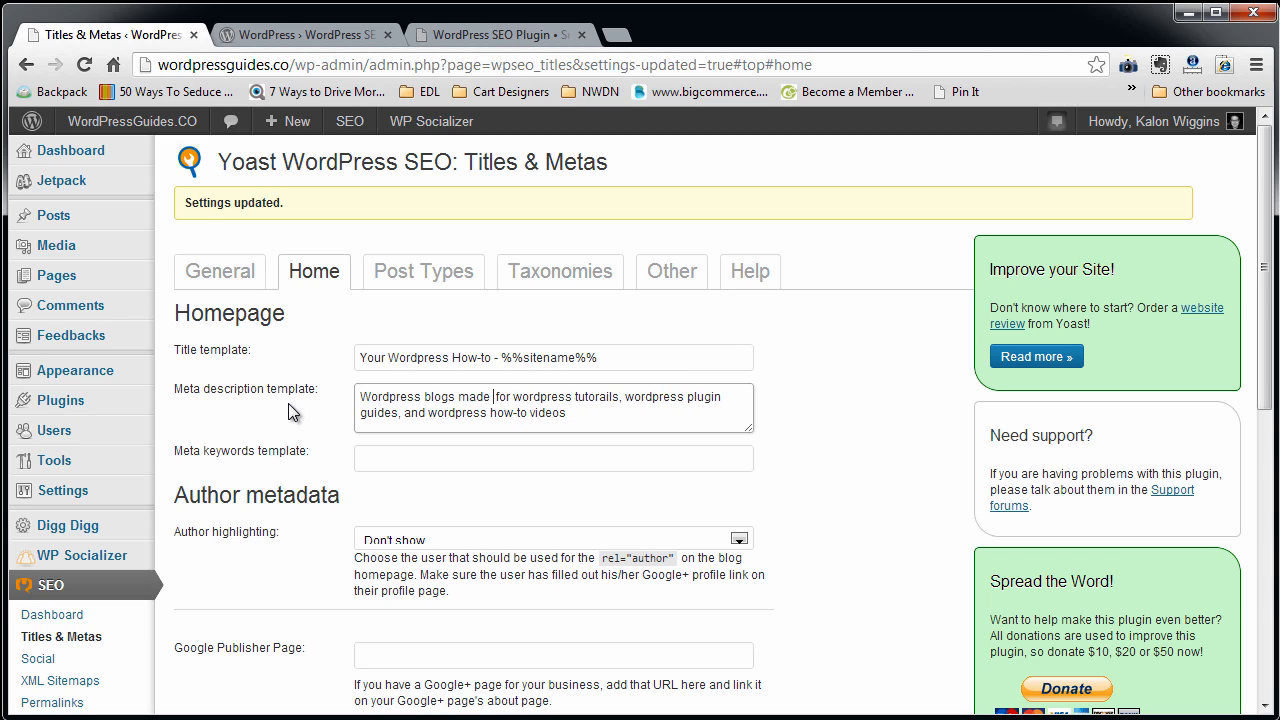
{"action": "type", "text": "easy wi"}
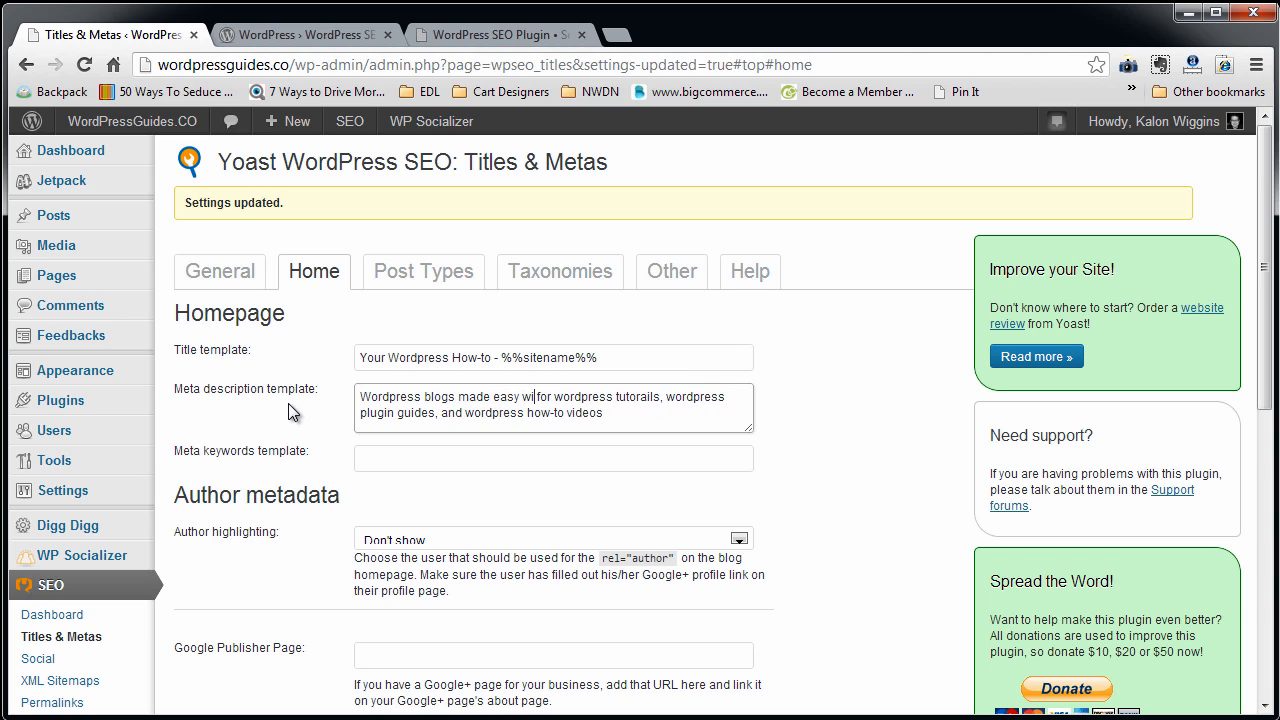
{"action": "type", "text": "th"}
{"action": "key", "text": "Delete"}
{"action": "key", "text": "Delete"}
{"action": "key", "text": "Delete"}
{"action": "key", "text": "Delete"}
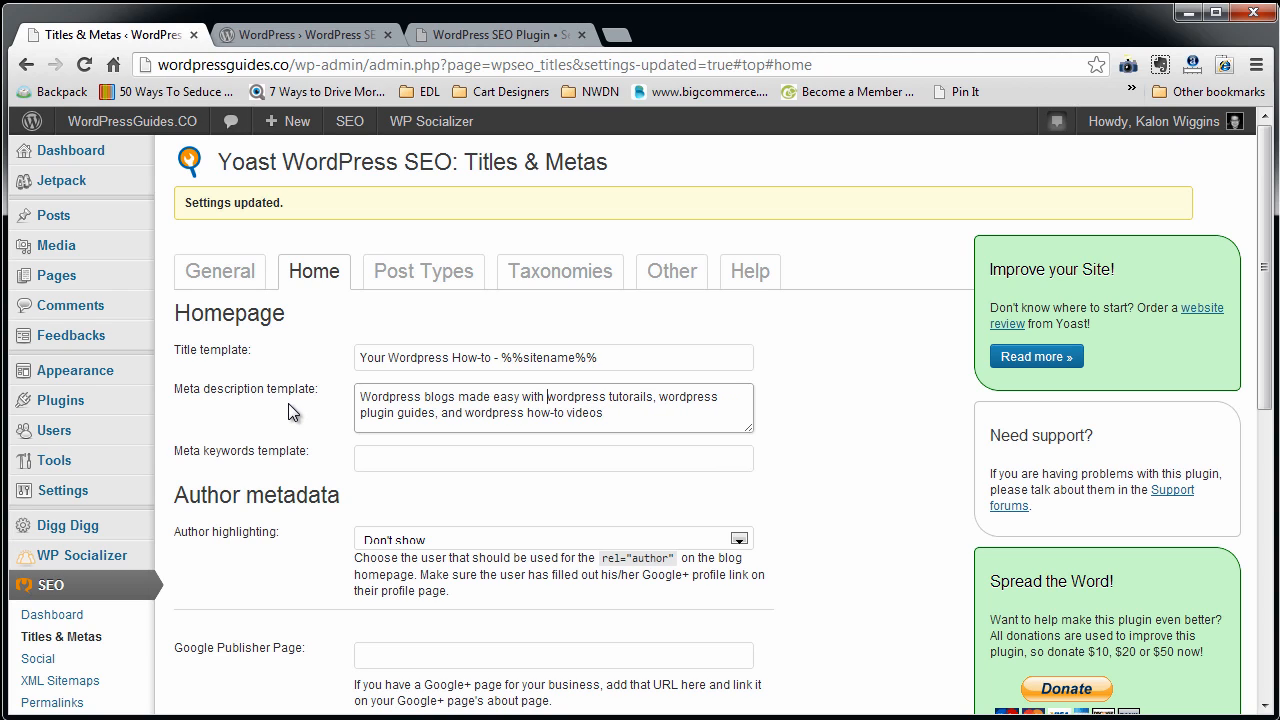
Change the opening of the homepage meta description back to "Top source for".
{"action": "key", "text": "shift+Home"}
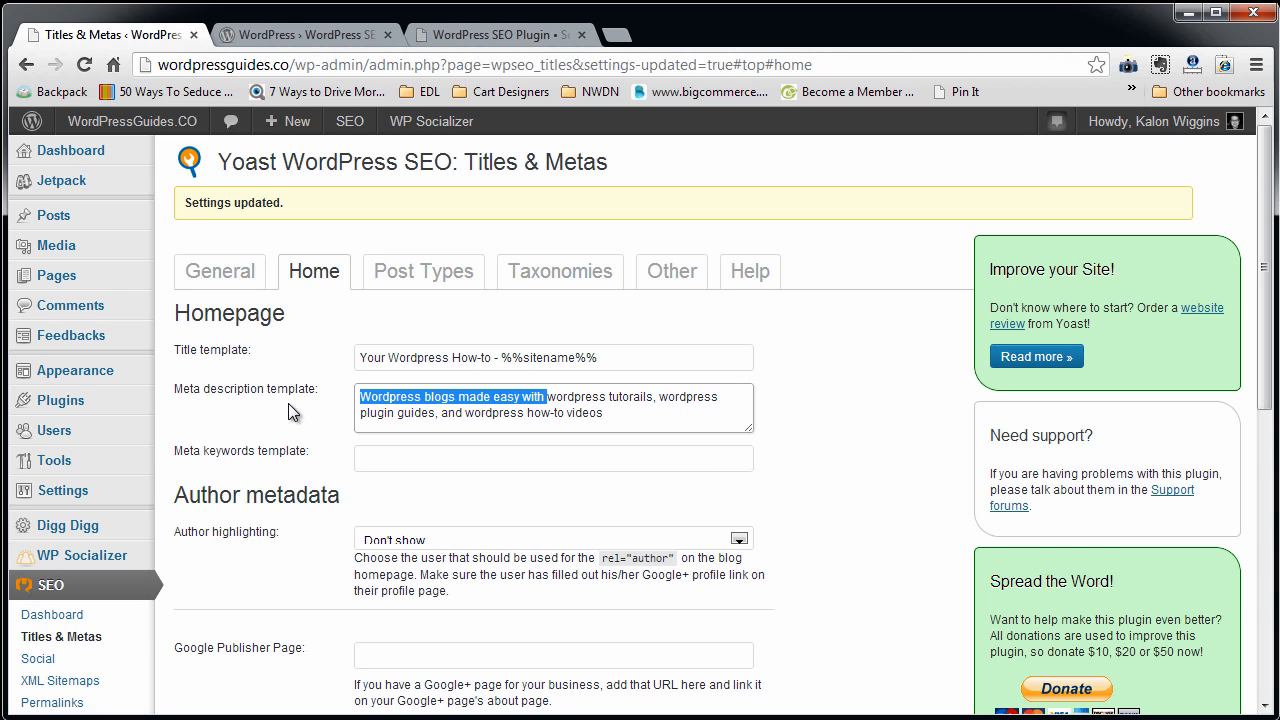
{"action": "type", "text": "Top source for"}
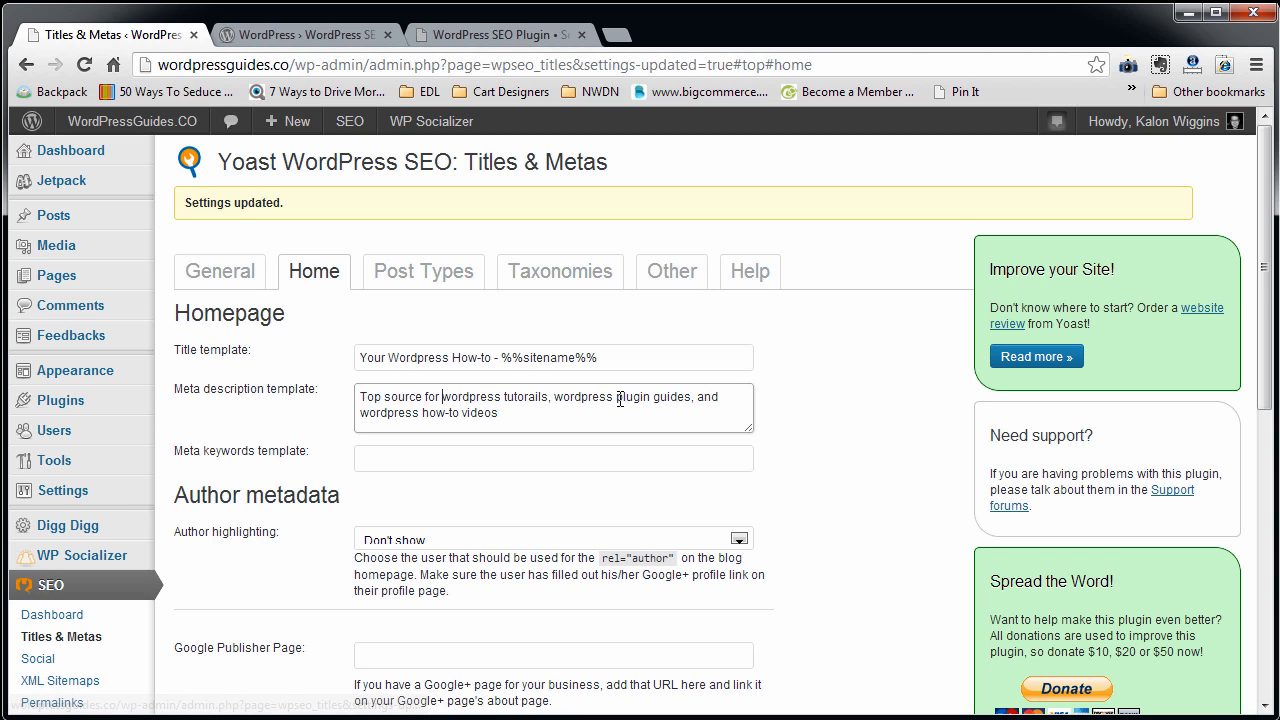
Begin the homepage meta description with "The top source" and add "online" at its end.
{"action": "left_click", "coordinate": [357, 396]}
{"action": "type", "text": "The"}
{"action": "key", "text": "Delete"}
{"action": "type", "text": "t"}
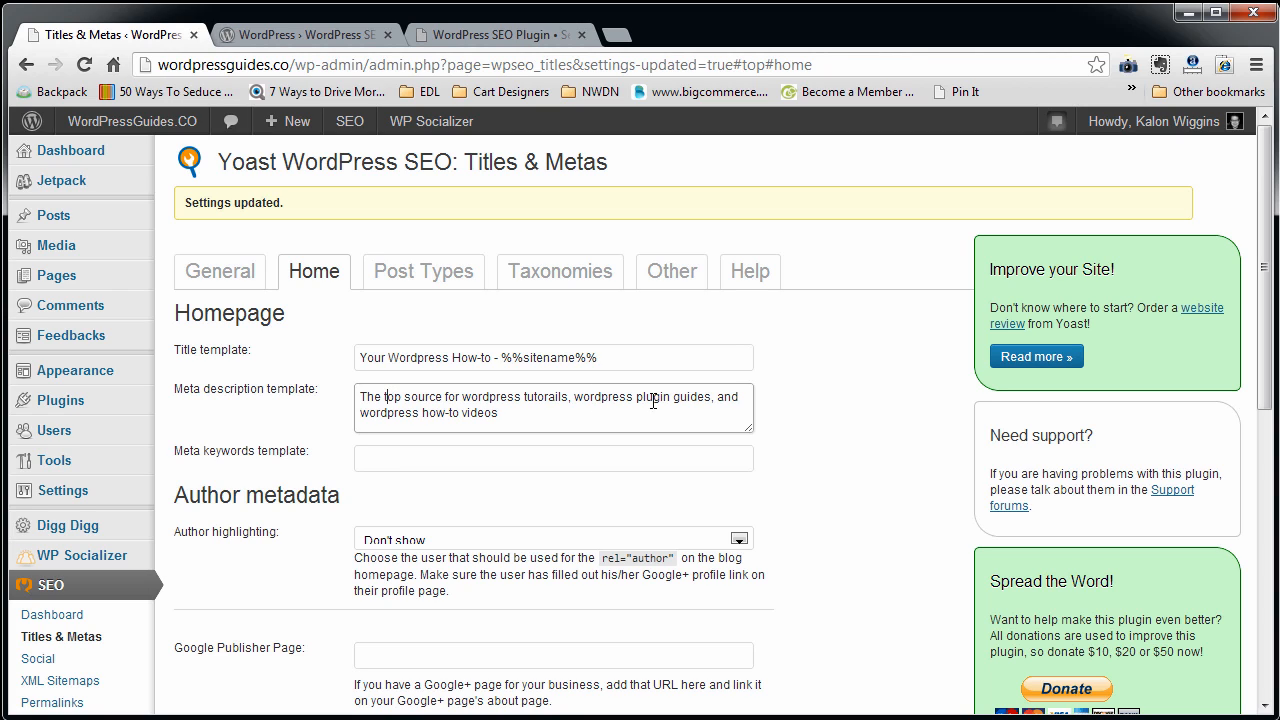
{"action": "key", "text": "ctrl+a"}
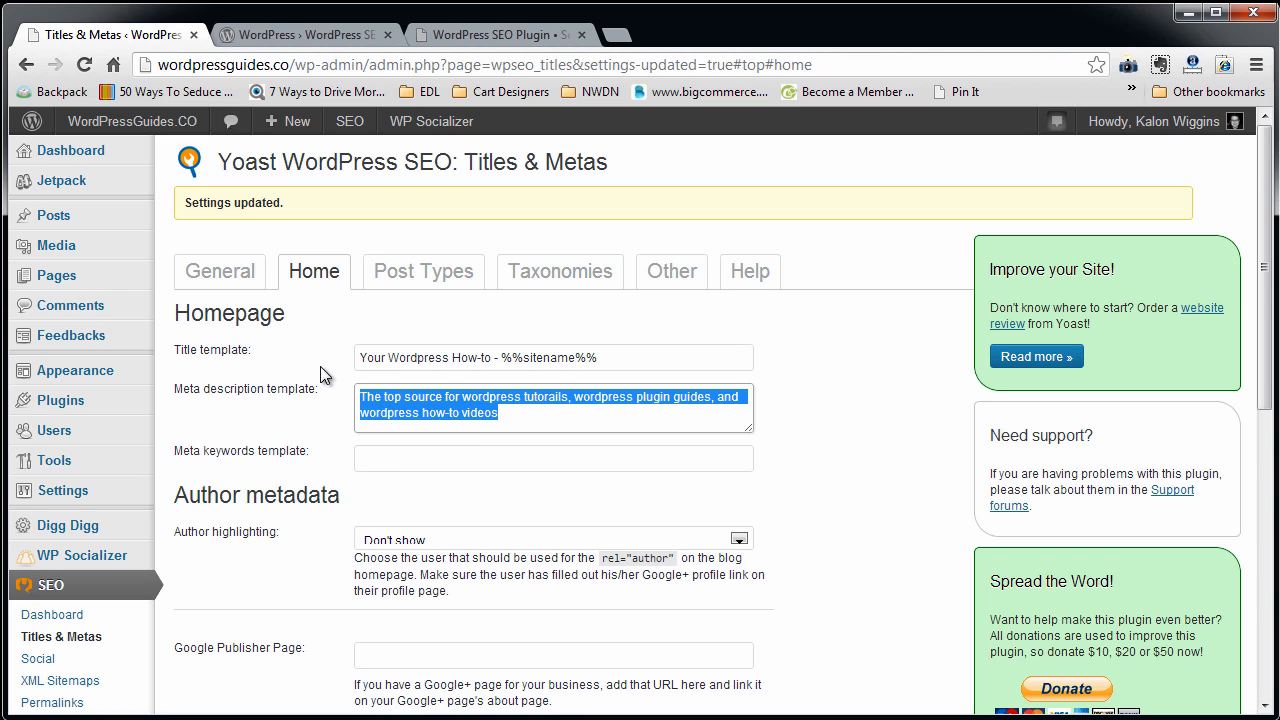
{"action": "left_click", "coordinate": [519, 409]}
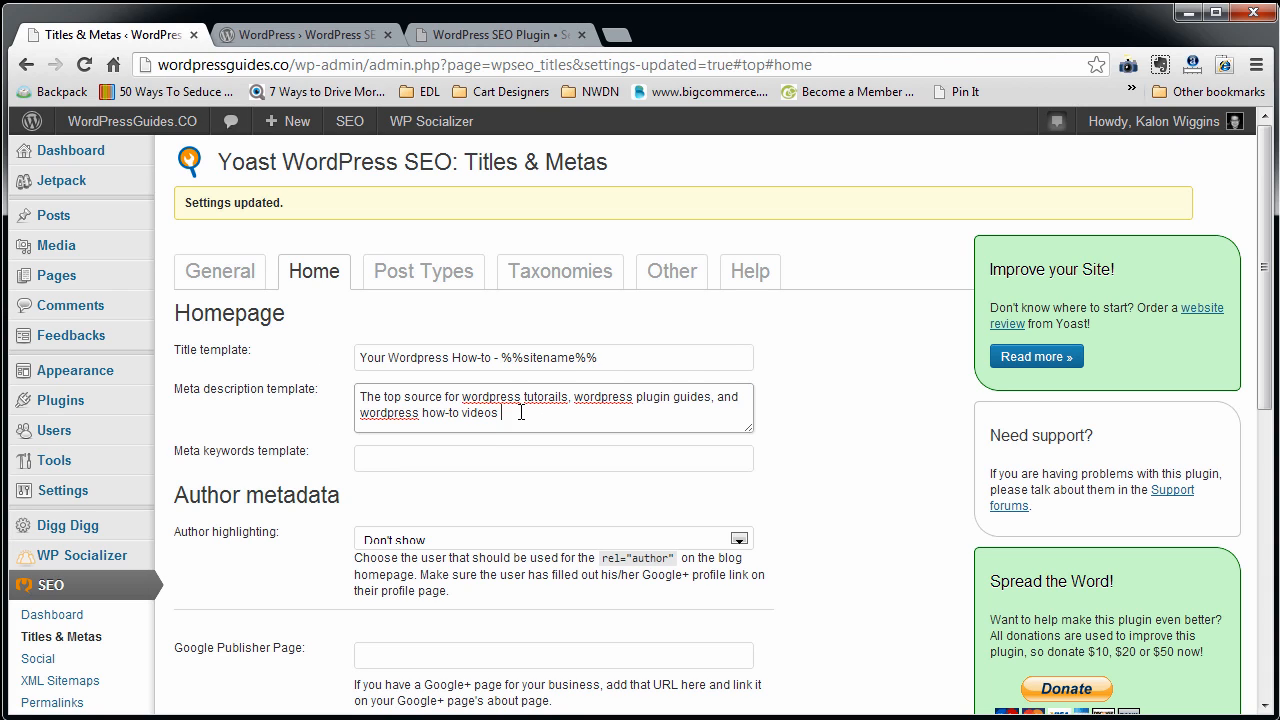
{"action": "type", "text": "online"}
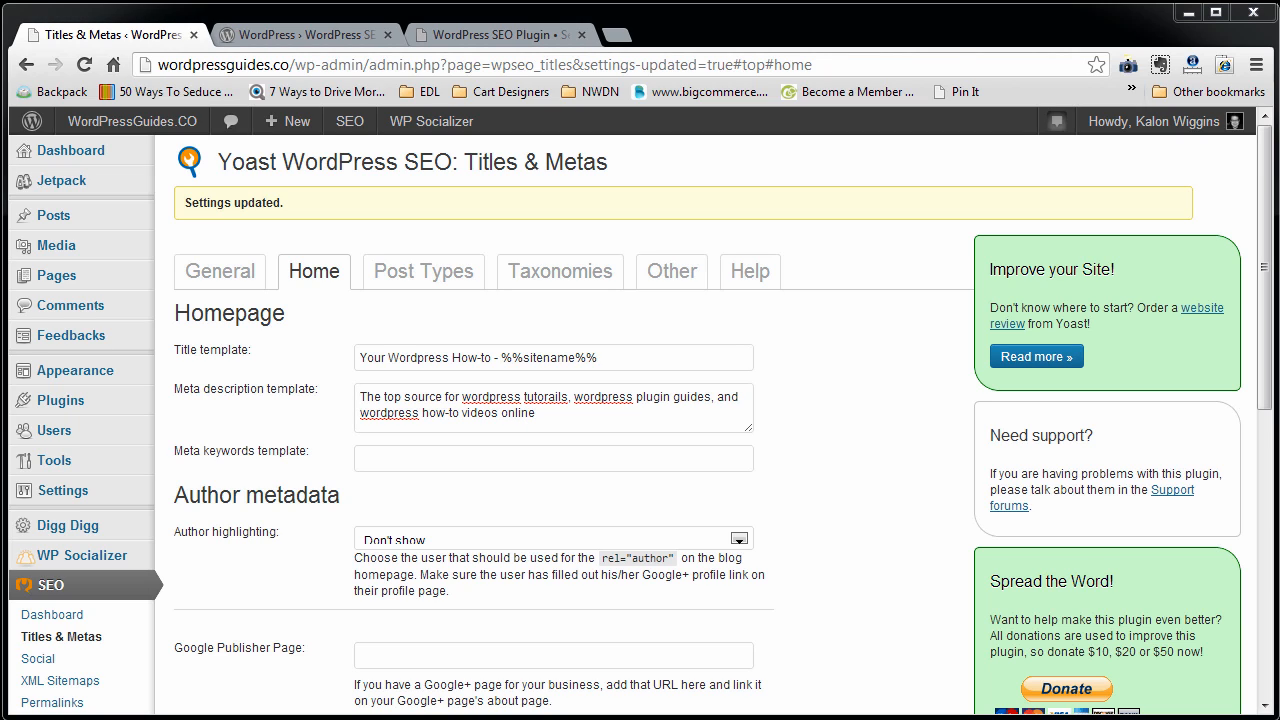
Paste the copied keyword list into the homepage meta keywords template and separate the phrases with commas.
{"action": "left_click", "coordinate": [437, 449]}
{"action": "key", "text": "ctrl+v"}
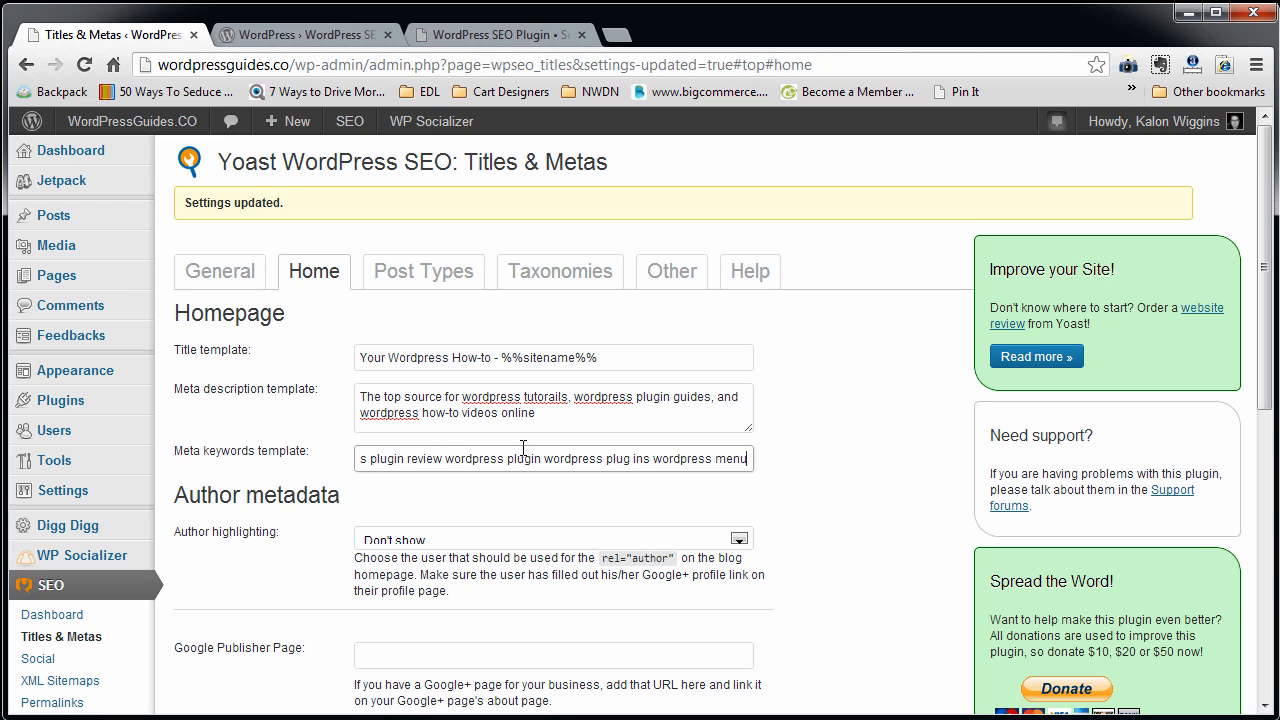
{"action": "key", "text": "Home"}
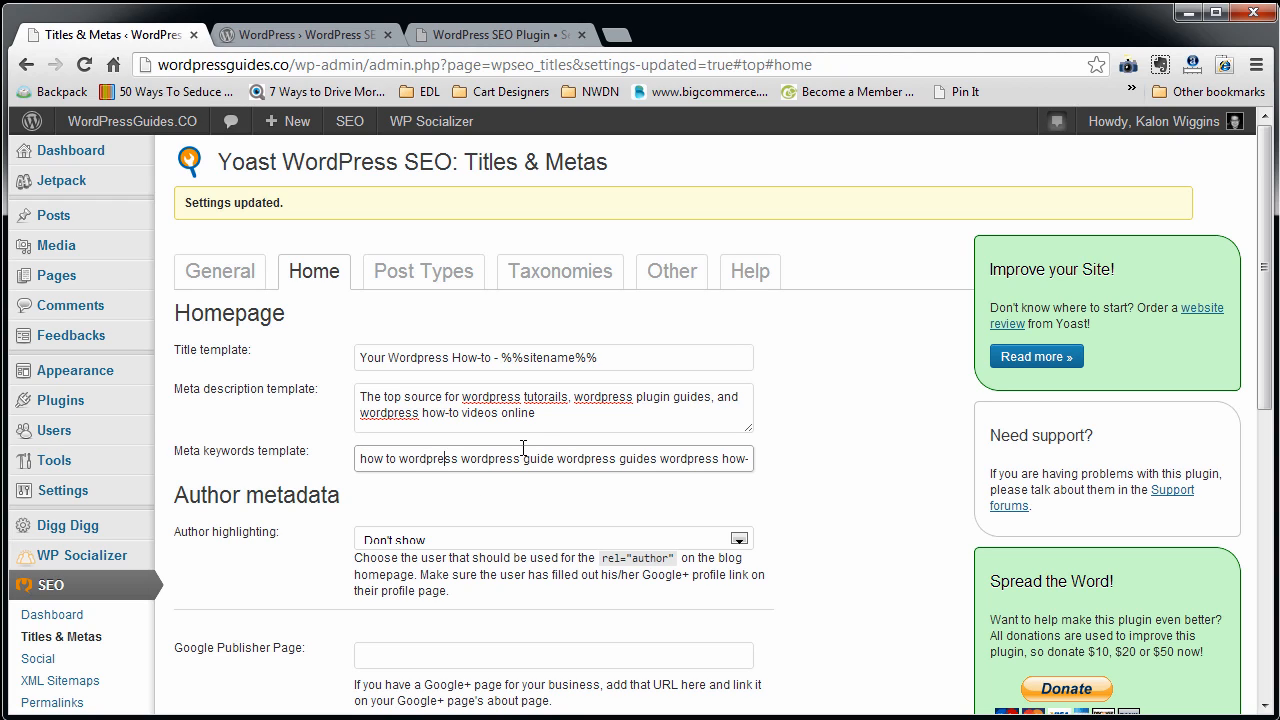
{"action": "type", "text": ","}
{"action": "key", "text": "Right"}
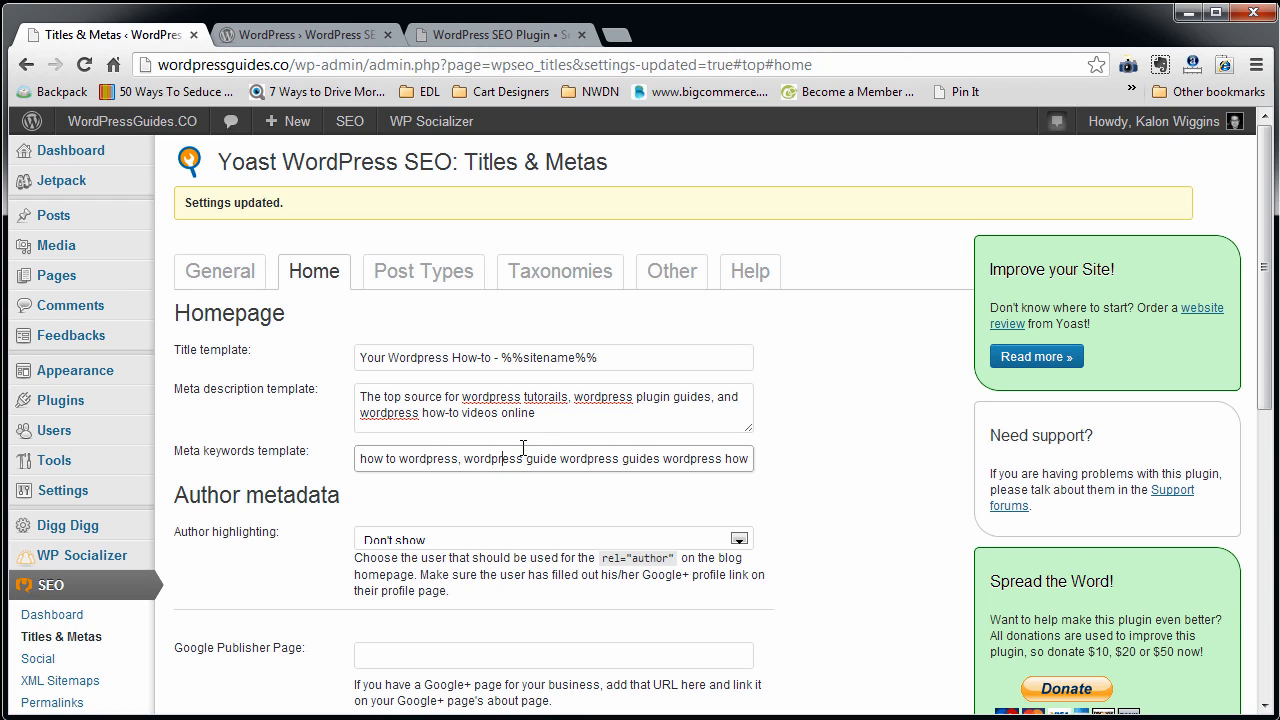
{"action": "key", "text": "Right"}
{"action": "type", "text": ","}
{"action": "key", "text": "Right"}
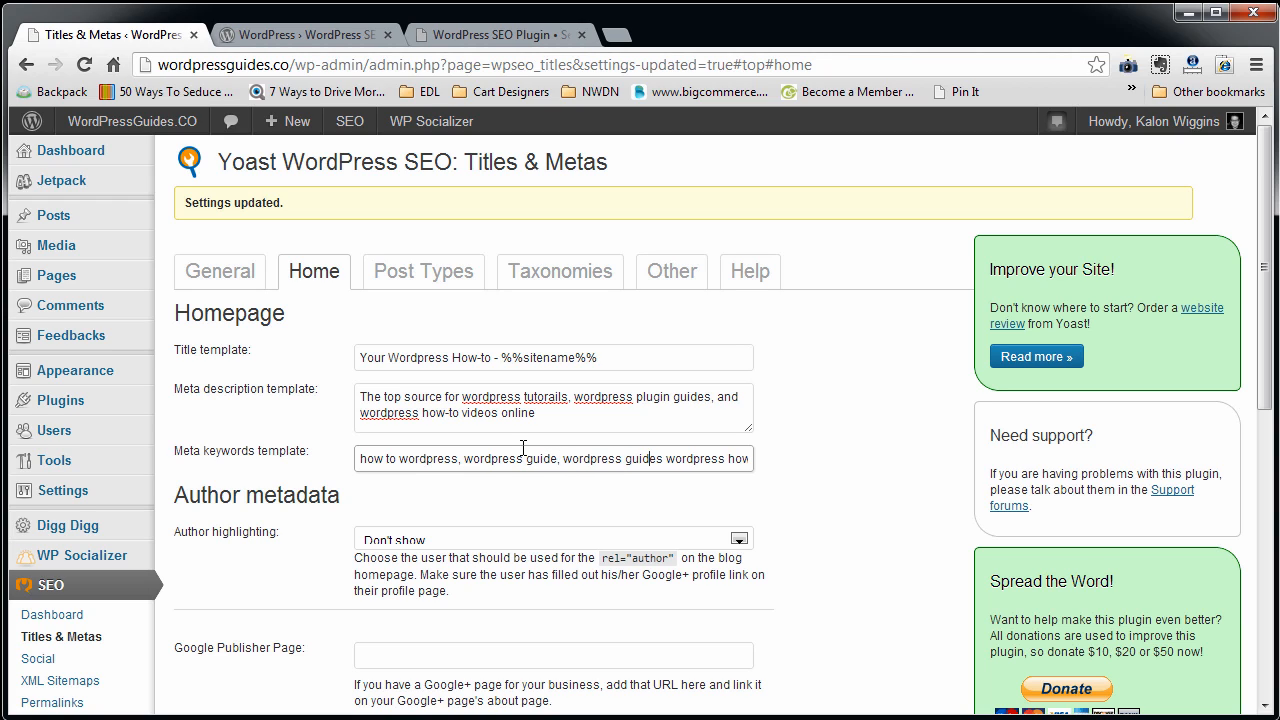
{"action": "key", "text": "Right"}
{"action": "key", "text": "Right"}
{"action": "type", "text": ","}
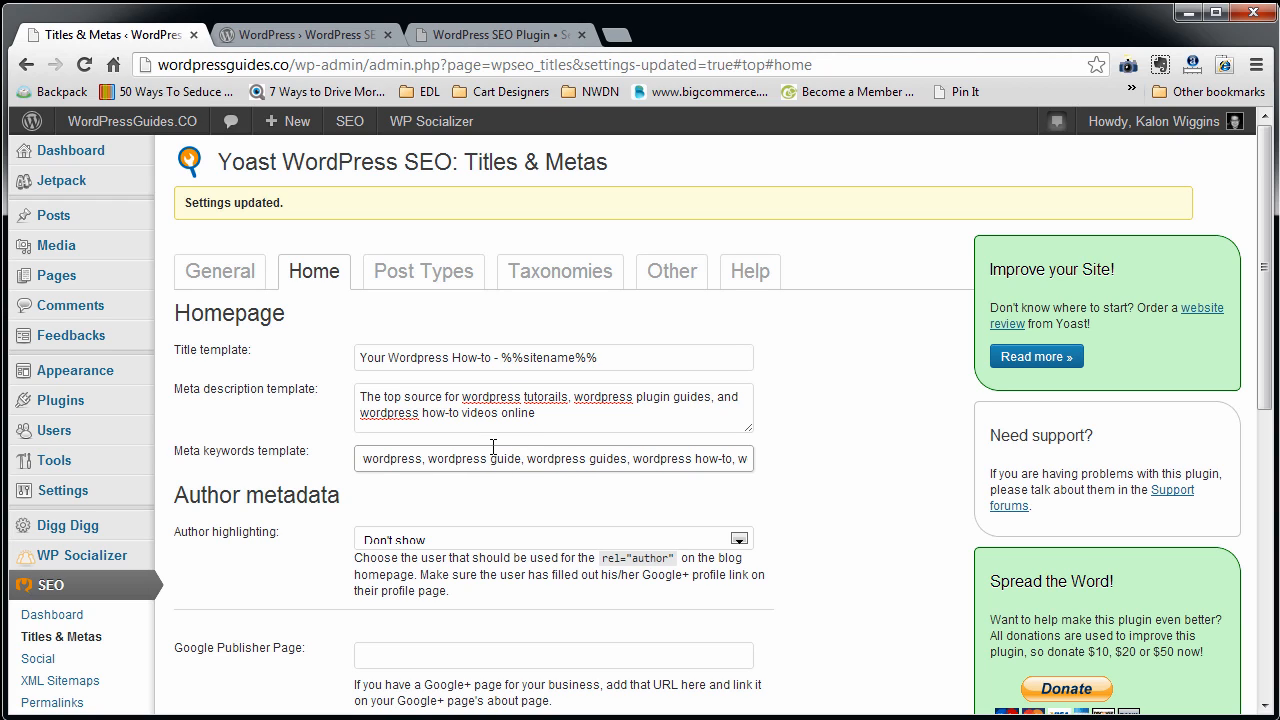
{"action": "key", "text": "ctrl+a"}
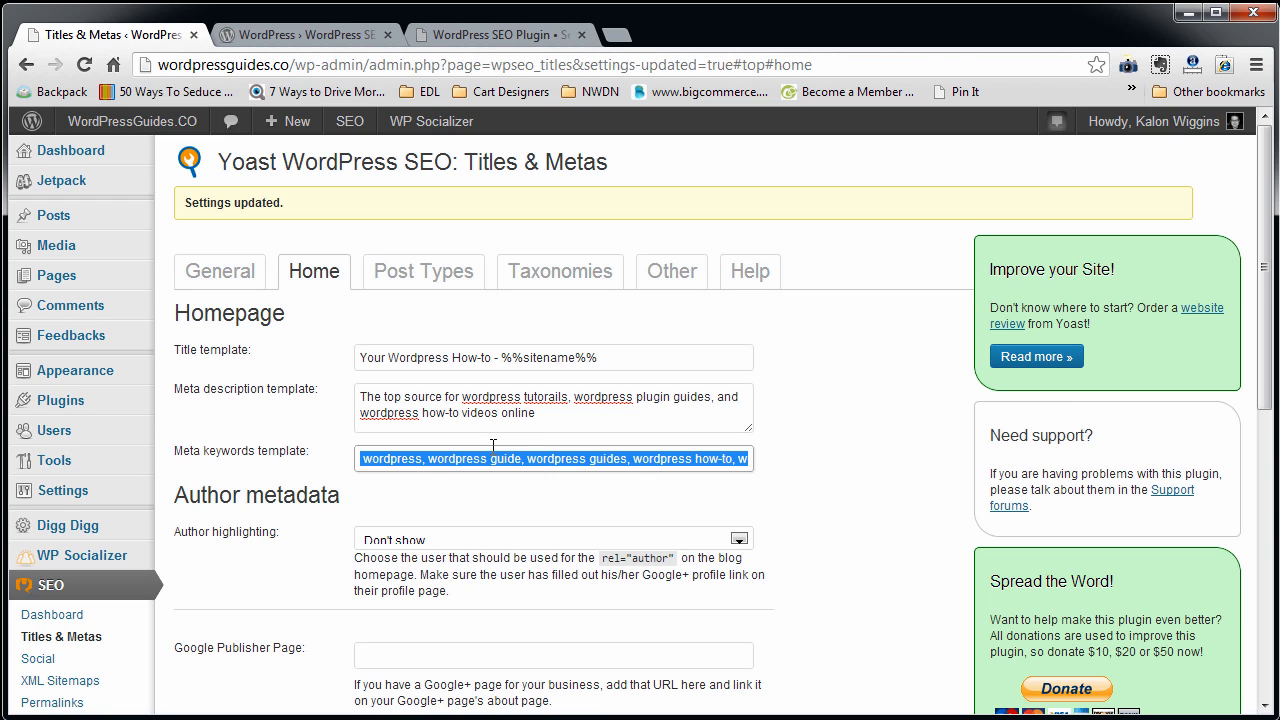
Enter the site's Google+ page URL as the Google Publisher Page and save the homepage settings.
{"action": "scroll", "coordinate": [428, 490], "scroll_direction": "down", "scroll_amount": 2}
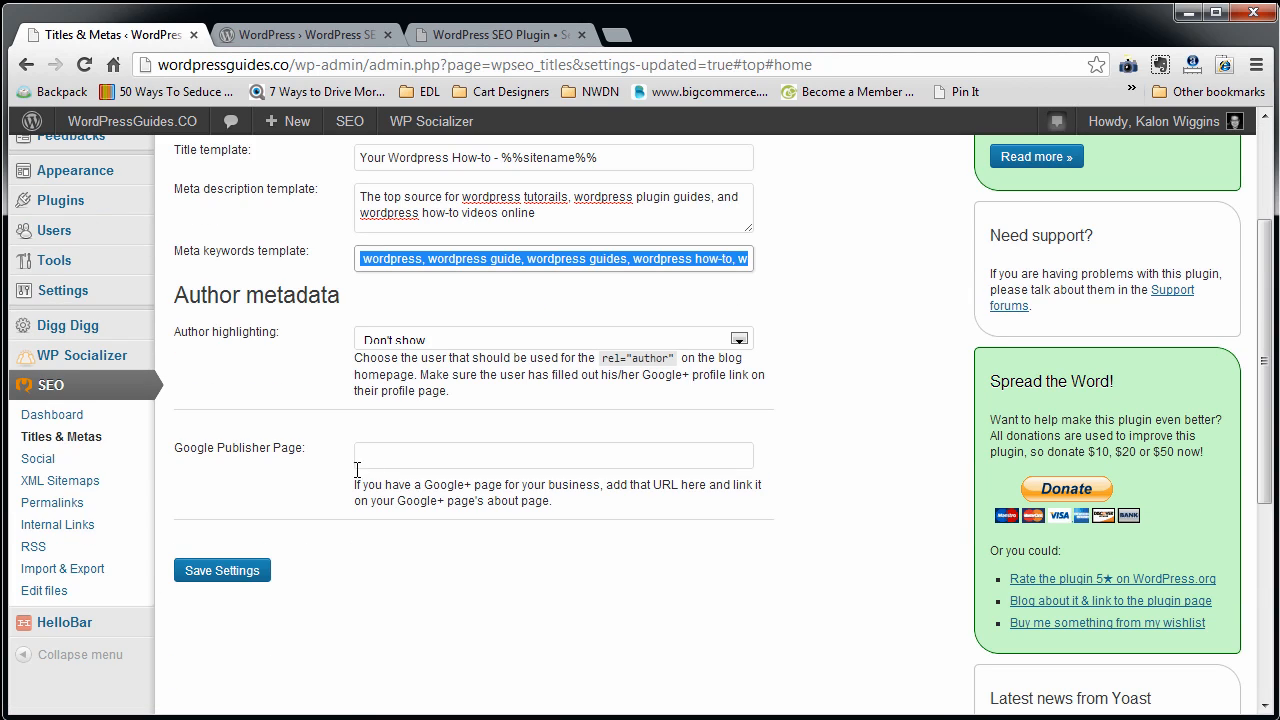
{"action": "left_click", "coordinate": [397, 465]}
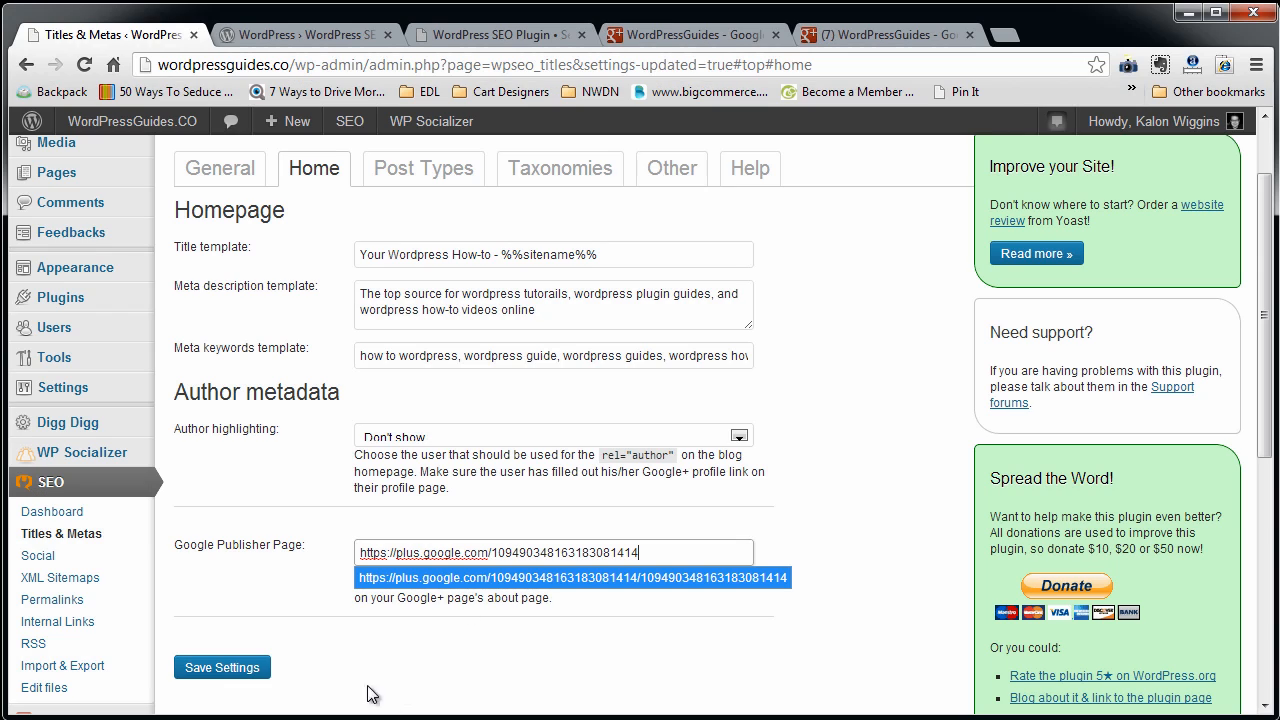
{"action": "left_click", "coordinate": [229, 668]}
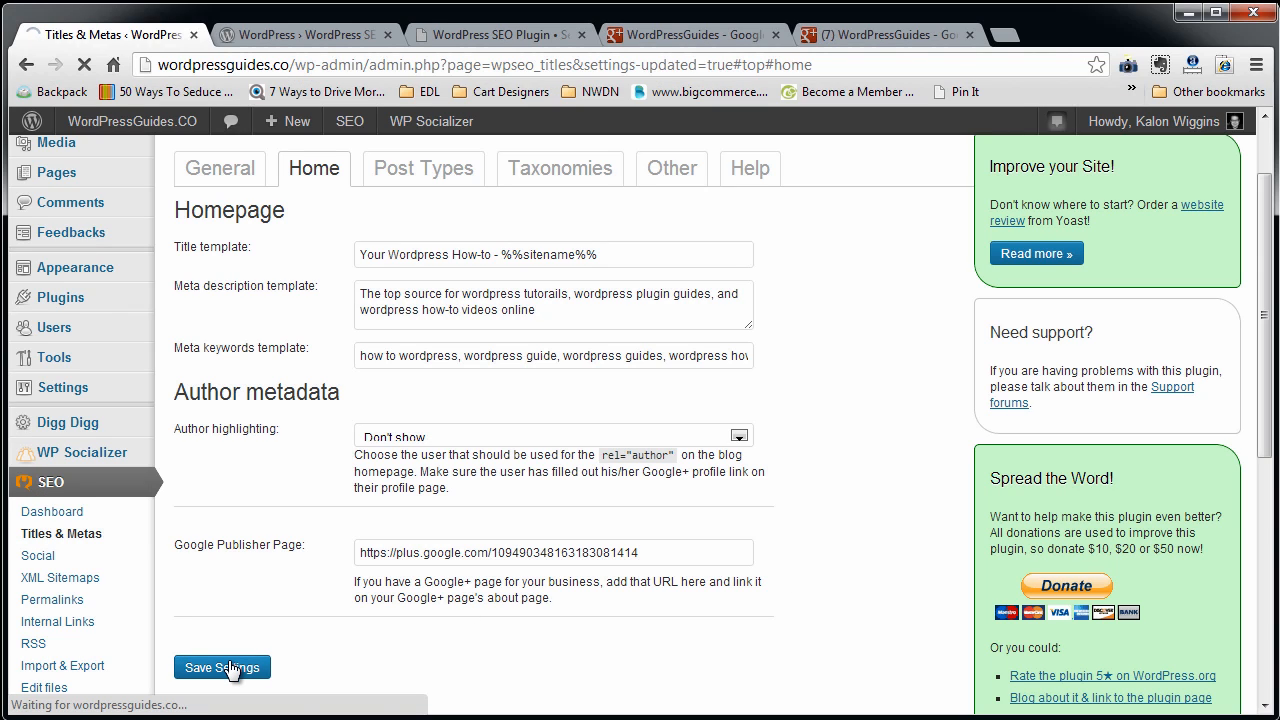
Copy the homepage meta description into the meta description template for Posts under Post Types.
{"action": "left_click", "coordinate": [323, 170]}
{"action": "left_click", "coordinate": [462, 305]}
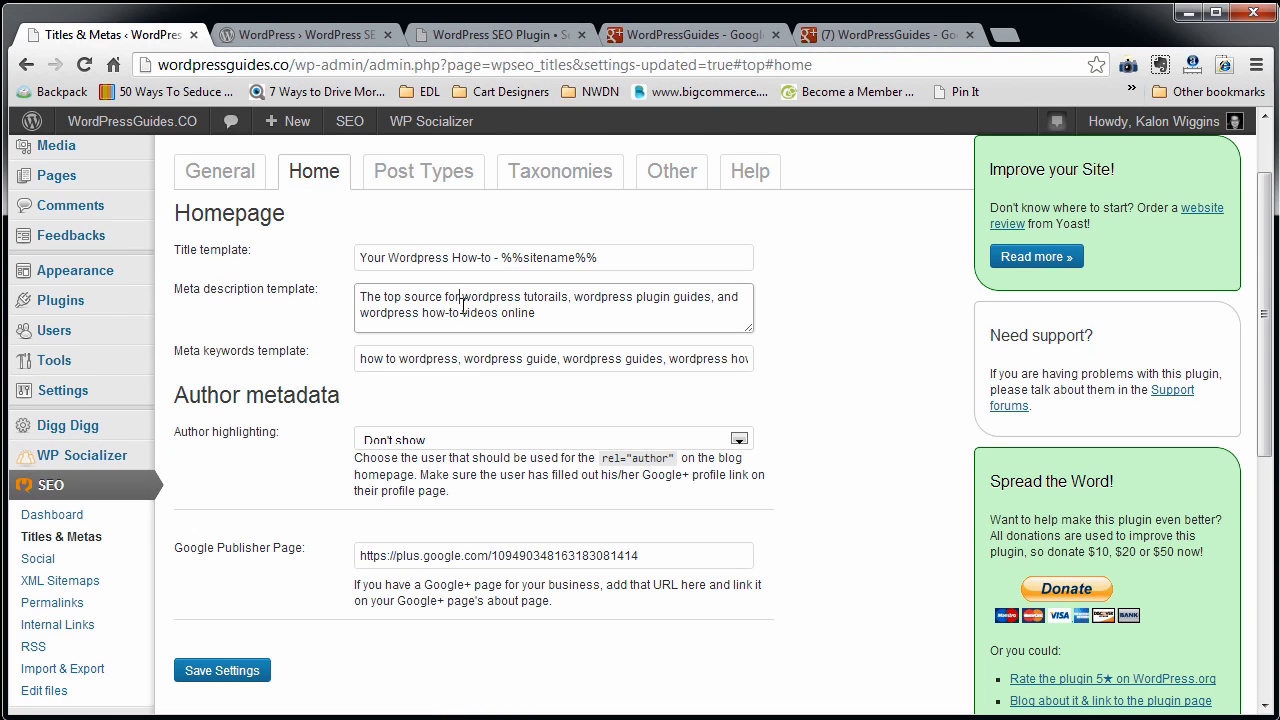
{"action": "key", "text": "ctrl+a"}
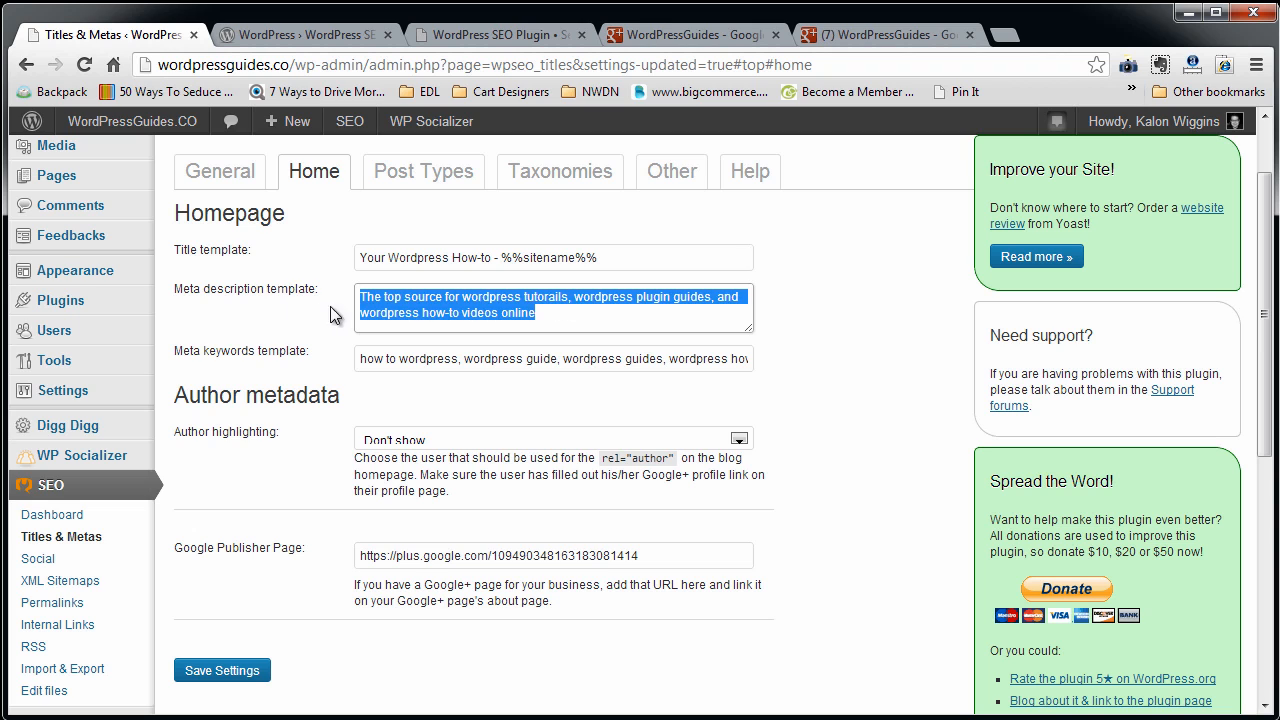
{"action": "right_click", "coordinate": [397, 296]}
{"action": "left_click", "coordinate": [455, 373]}
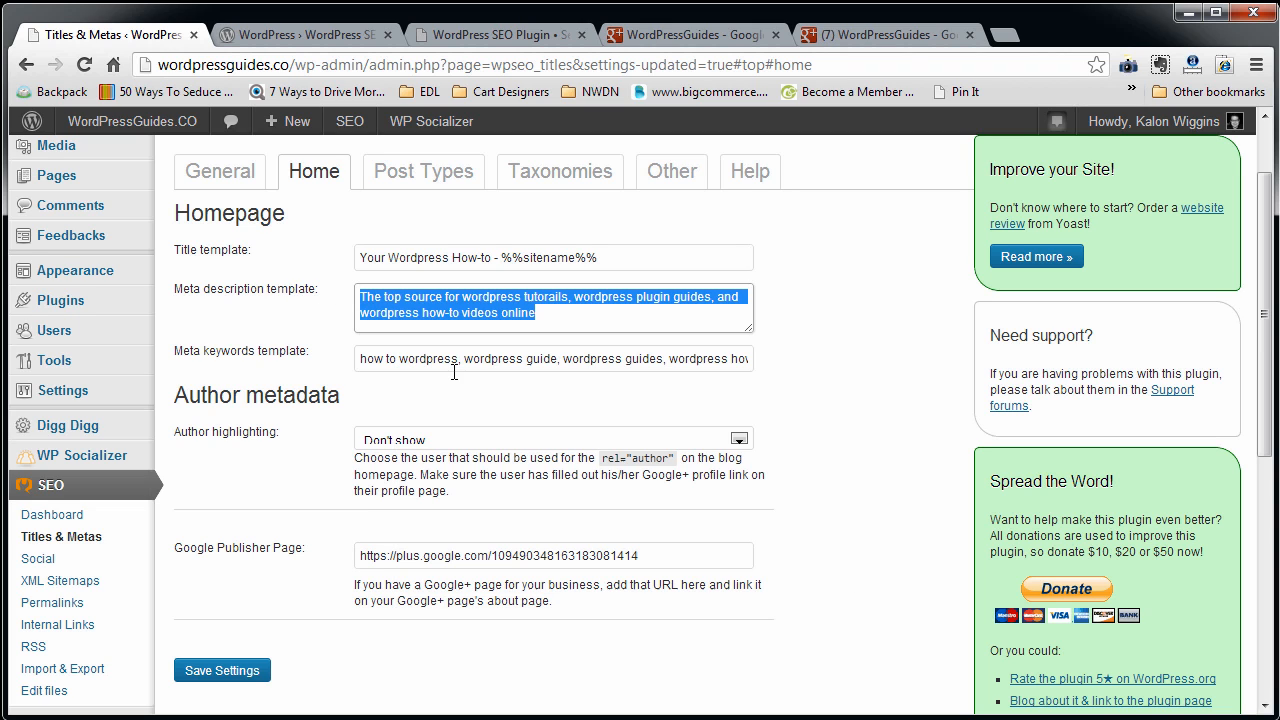
{"action": "left_click", "coordinate": [418, 176]}
{"action": "right_click", "coordinate": [399, 309]}
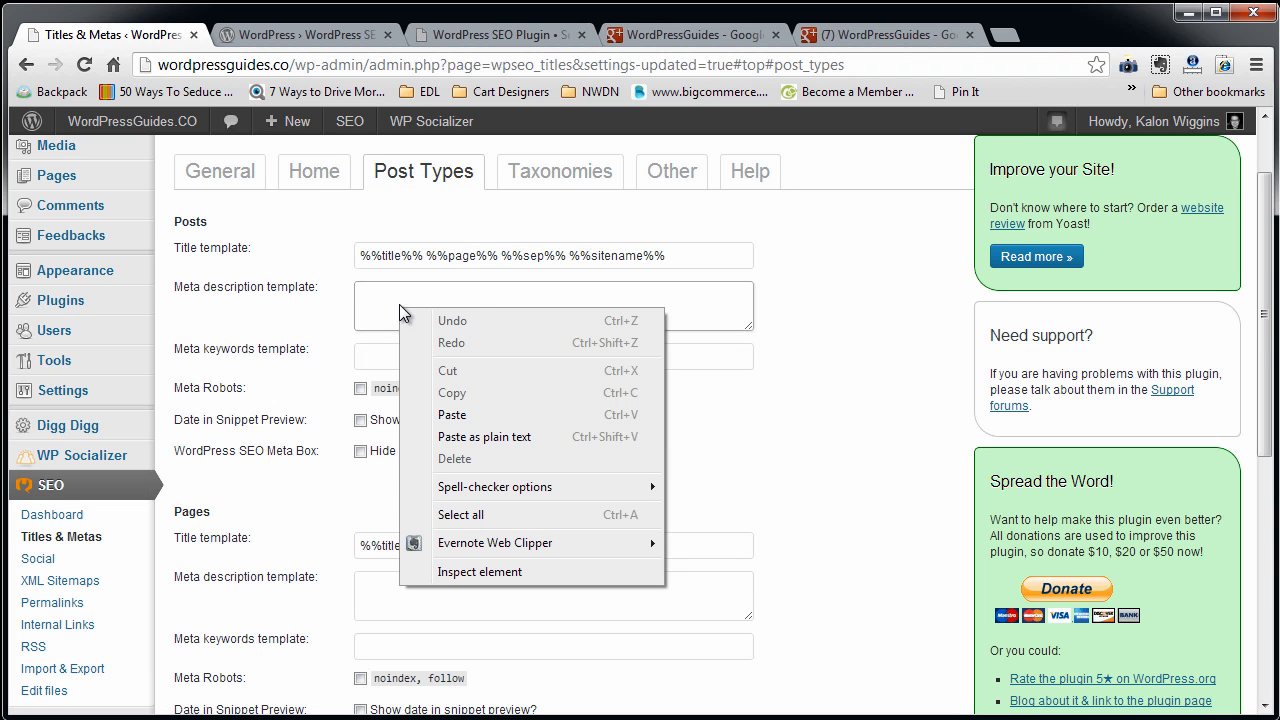
{"action": "right_click", "coordinate": [382, 292]}
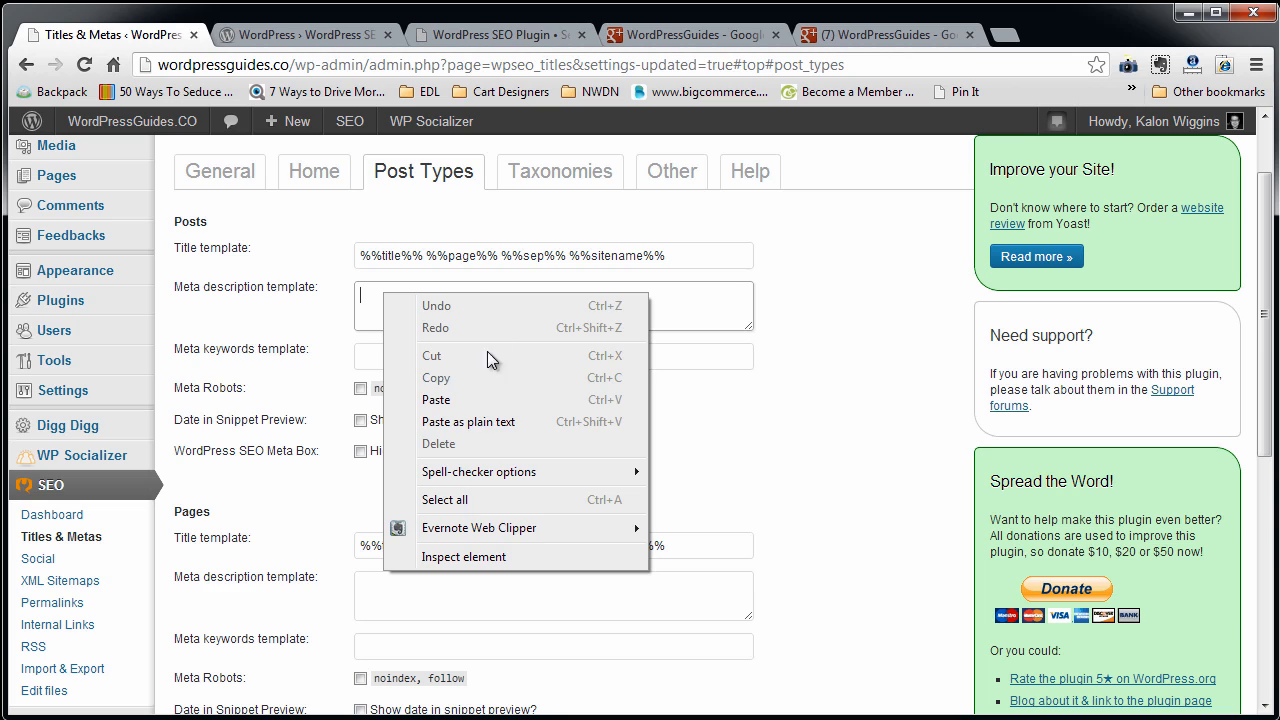
{"action": "left_click", "coordinate": [445, 399]}
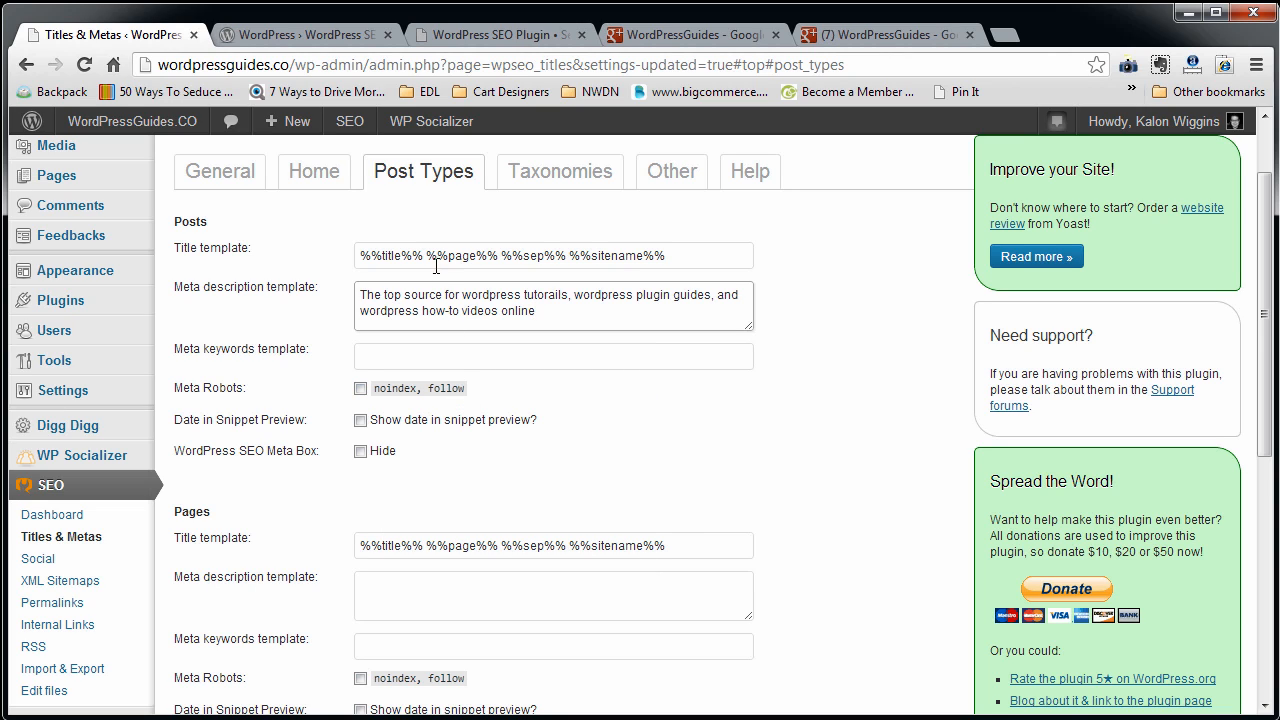
Set the title template for Posts to "%%title%% - WordPressGuides.CO".
{"action": "left_click_drag", "start_coordinate": [427, 256], "coordinate": [885, 242]}
{"action": "key", "text": "BackSpace"}
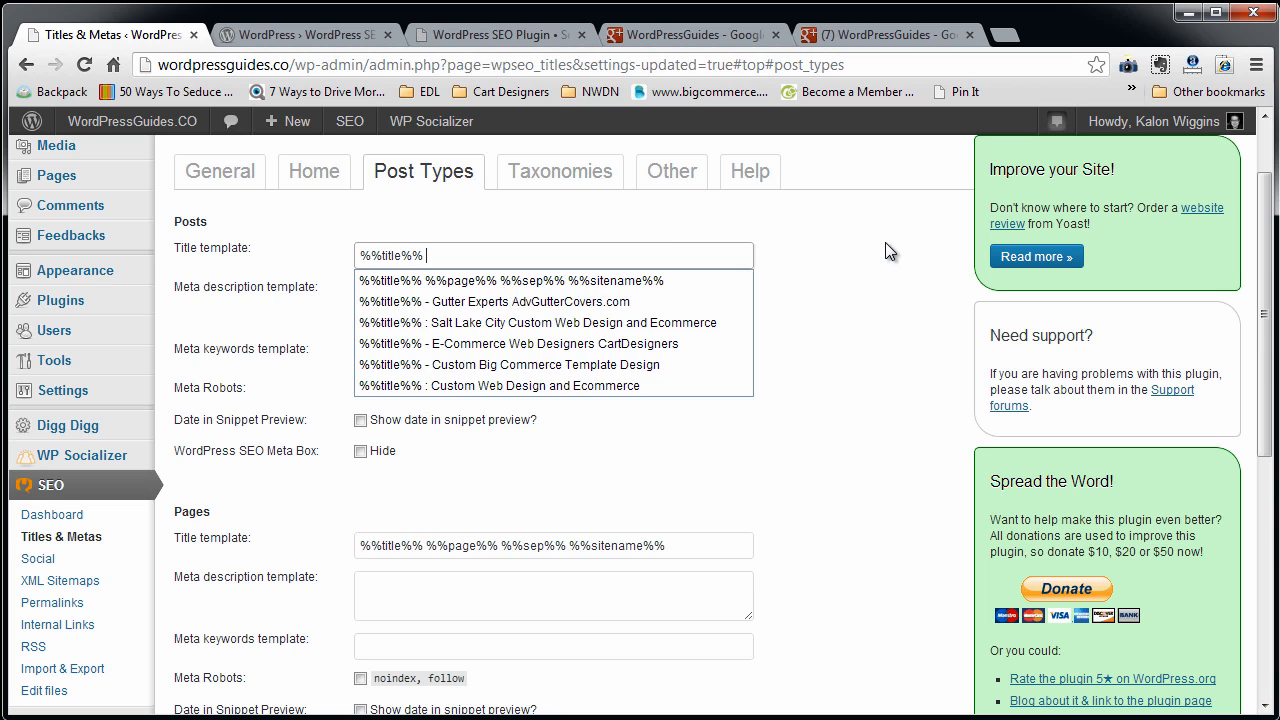
{"action": "type", "text": "- "}
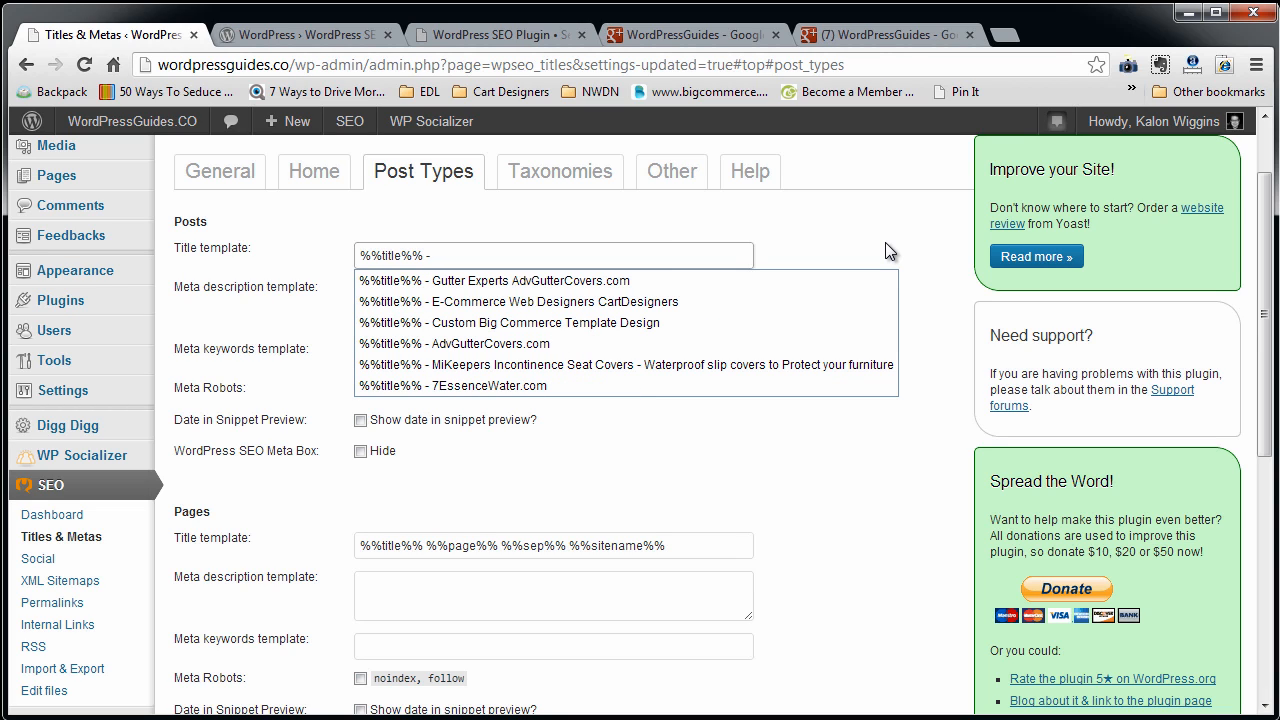
{"action": "type", "text": "Word"}
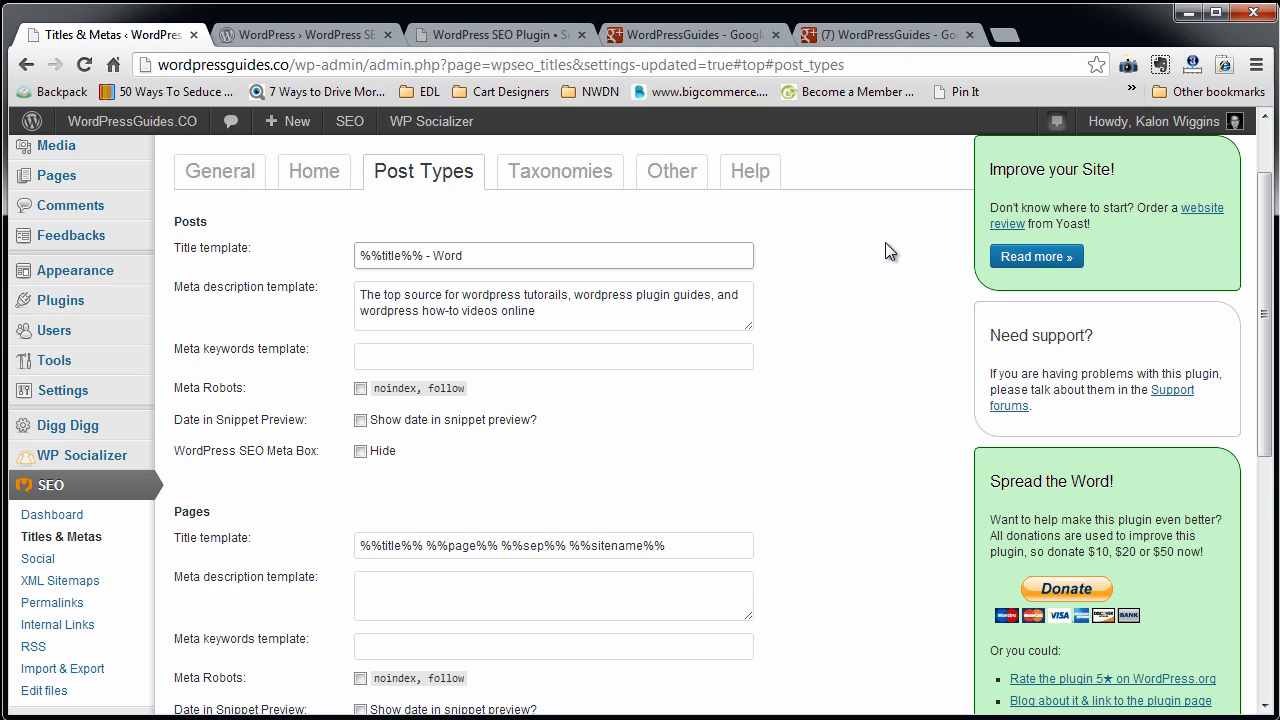
{"action": "type", "text": "PressGuides.CO"}
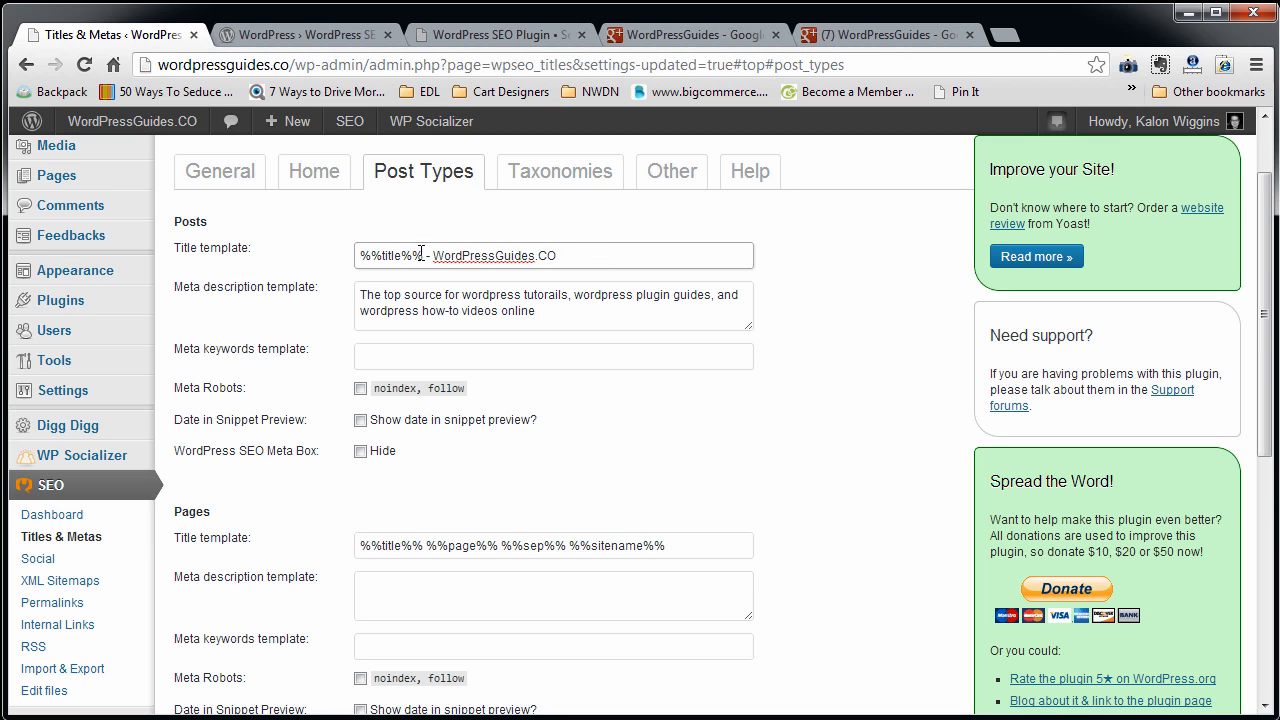
{"action": "left_click_drag", "start_coordinate": [424, 255], "coordinate": [359, 255]}
{"action": "left_click", "coordinate": [386, 295]}
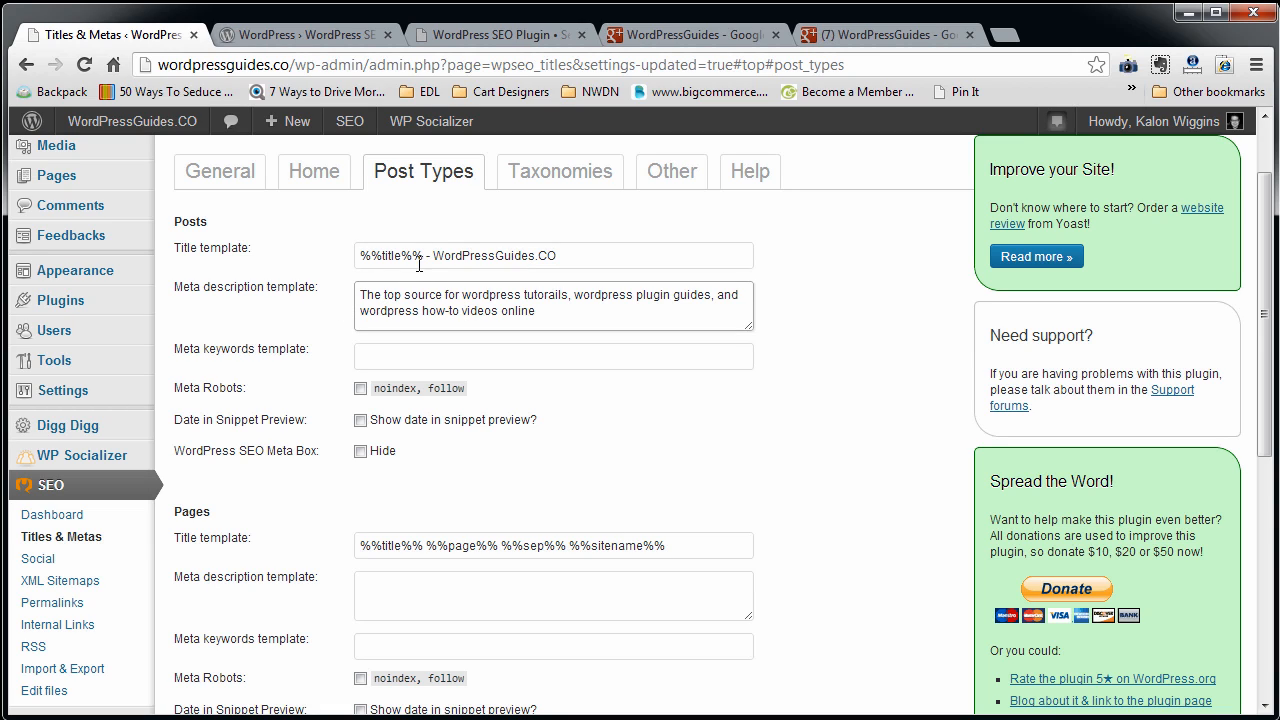
{"action": "left_click_drag", "start_coordinate": [422, 256], "coordinate": [306, 253]}
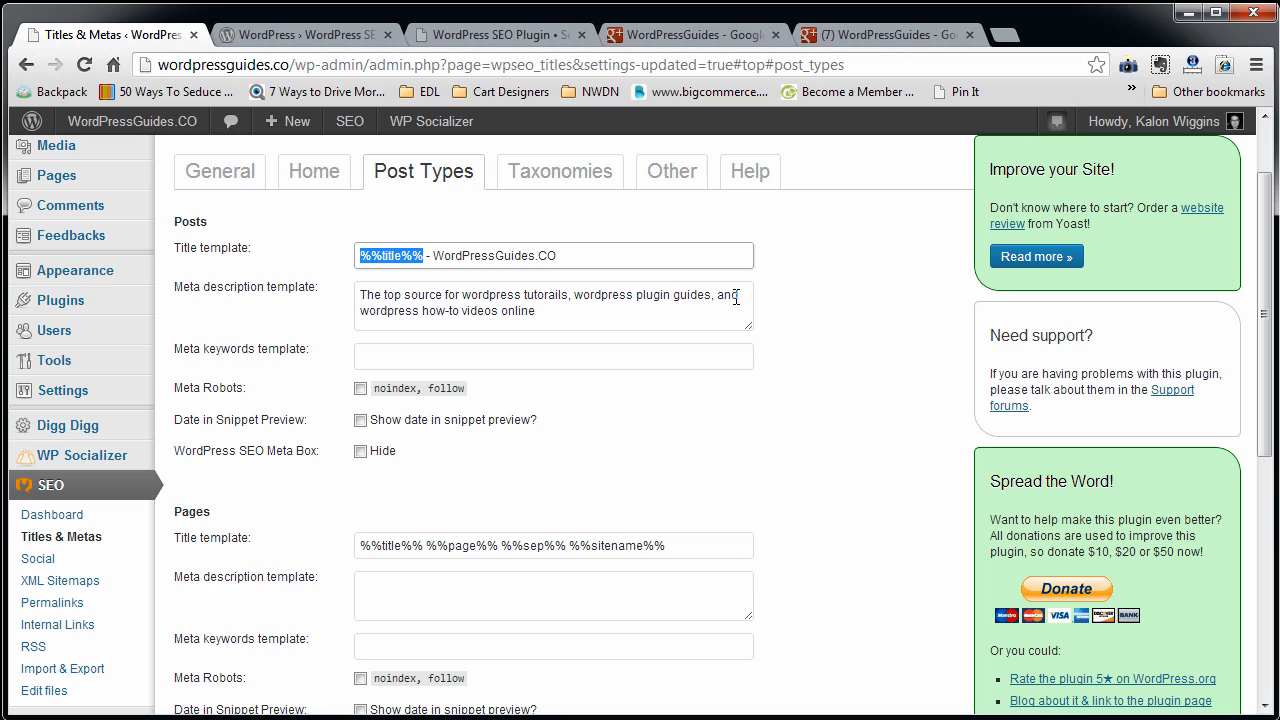
Append ", %%title%%" to the end of the meta description template for Posts.
{"action": "left_click", "coordinate": [607, 310]}
{"action": "type", "text": "share"}
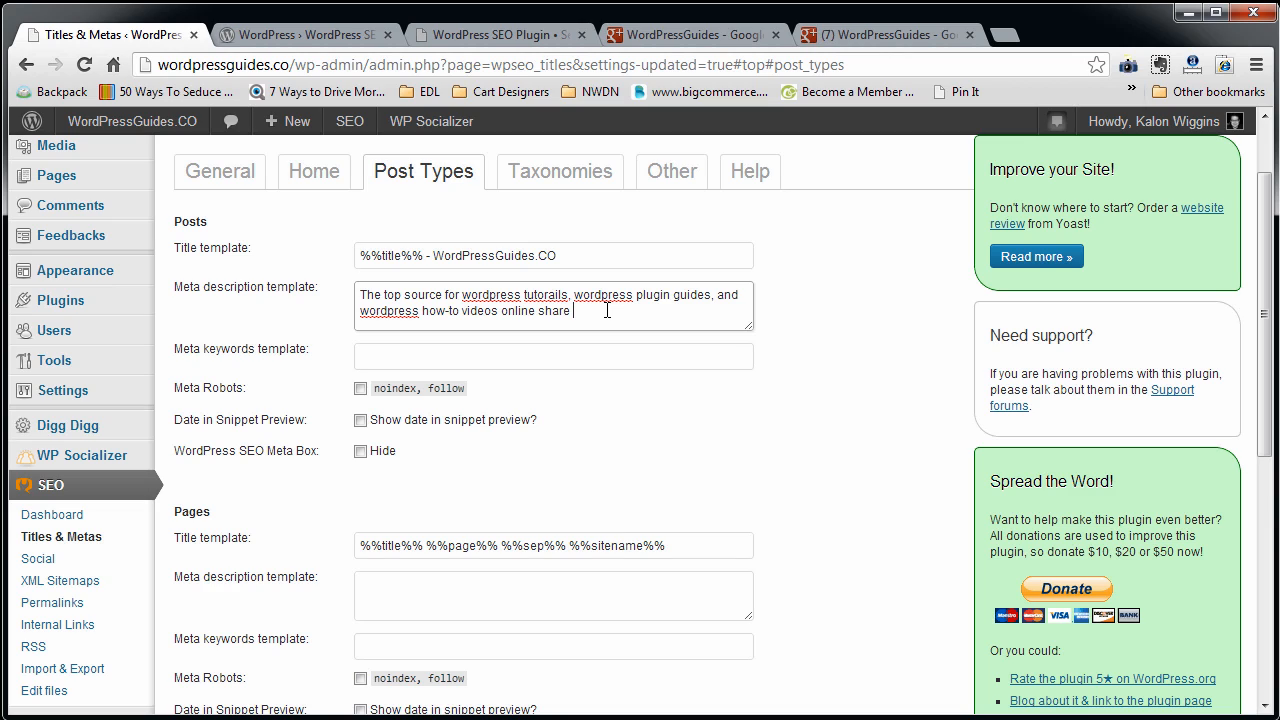
{"action": "key", "text": "BackSpace"}
{"action": "key", "text": "BackSpace"}
{"action": "key", "text": "BackSpace"}
{"action": "key", "text": "BackSpace"}
{"action": "key", "text": "BackSpace"}
{"action": "type", "text": "and"}
{"action": "key", "text": "BackSpace"}
{"action": "key", "text": "BackSpace"}
{"action": "key", "text": "BackSpace"}
{"action": "key", "text": "BackSpace"}
{"action": "key", "text": "BackSpace"}
{"action": "key", "text": "ctrl+v"}
Copy the homepage meta keywords list into the meta keywords template for Posts.
{"action": "left_click", "coordinate": [314, 185]}
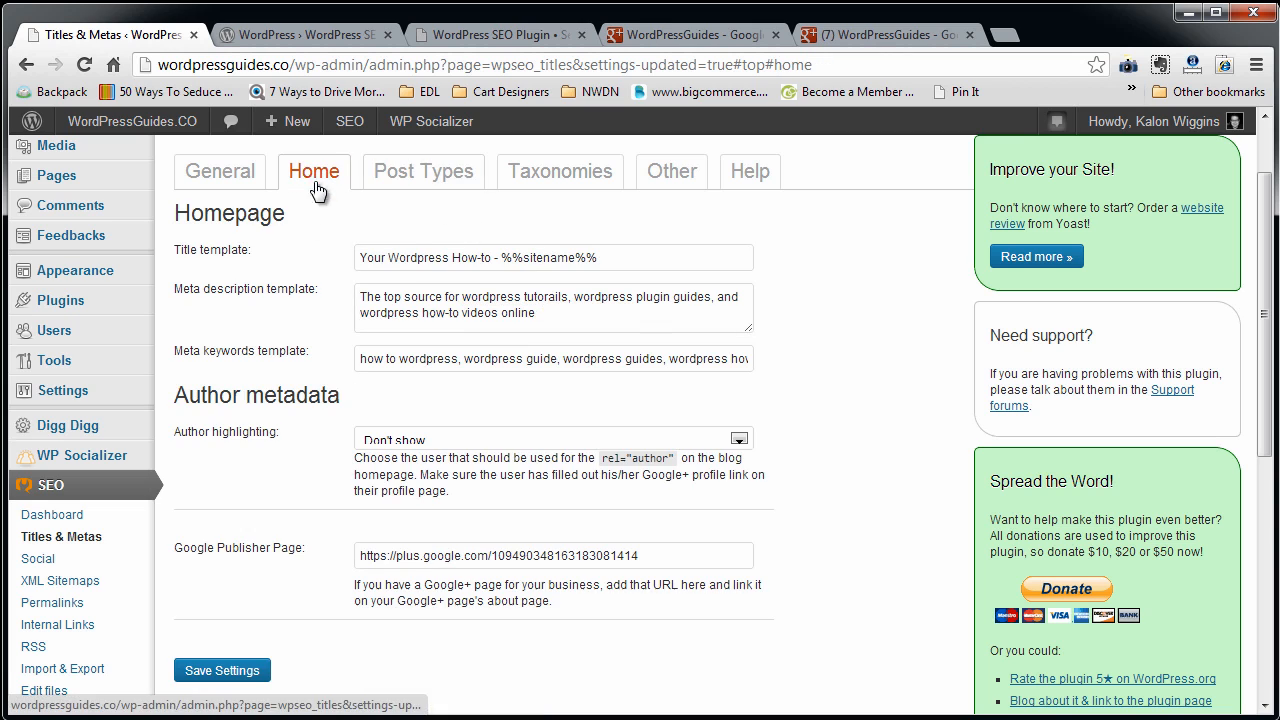
{"action": "triple_click", "coordinate": [422, 360]}
{"action": "key", "text": "ctrl+c"}
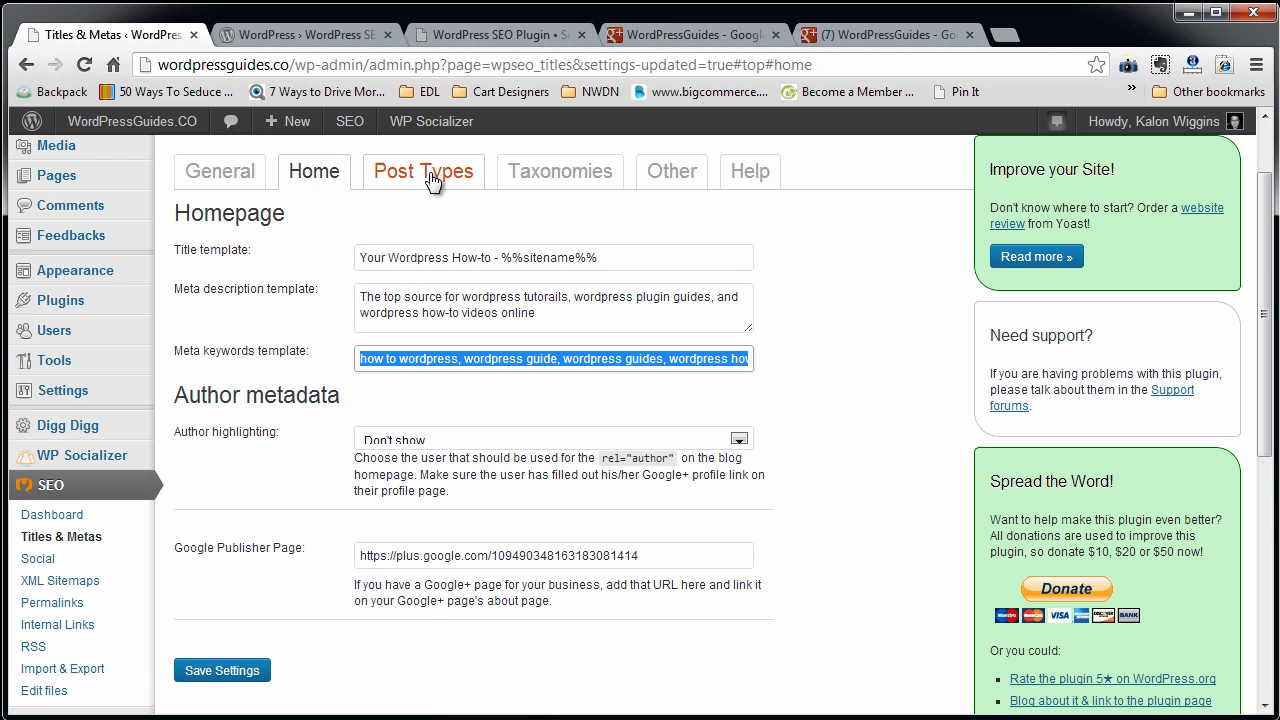
{"action": "left_click", "coordinate": [424, 171]}
{"action": "left_click", "coordinate": [400, 360]}
{"action": "key", "text": "ctrl+v"}
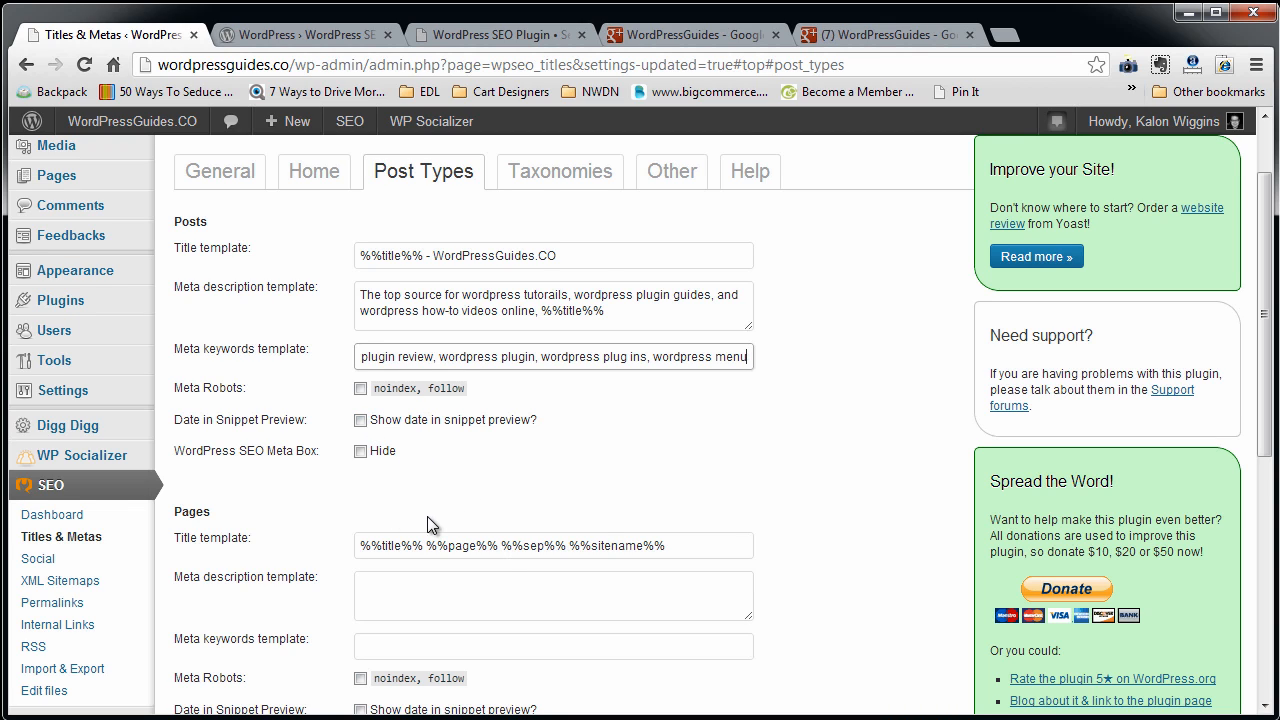
Replace the Pages title template with the Posts title template "%%title%% - WordPressGuides.CO".
{"action": "scroll", "coordinate": [427, 516], "scroll_direction": "down", "scroll_amount": 2}
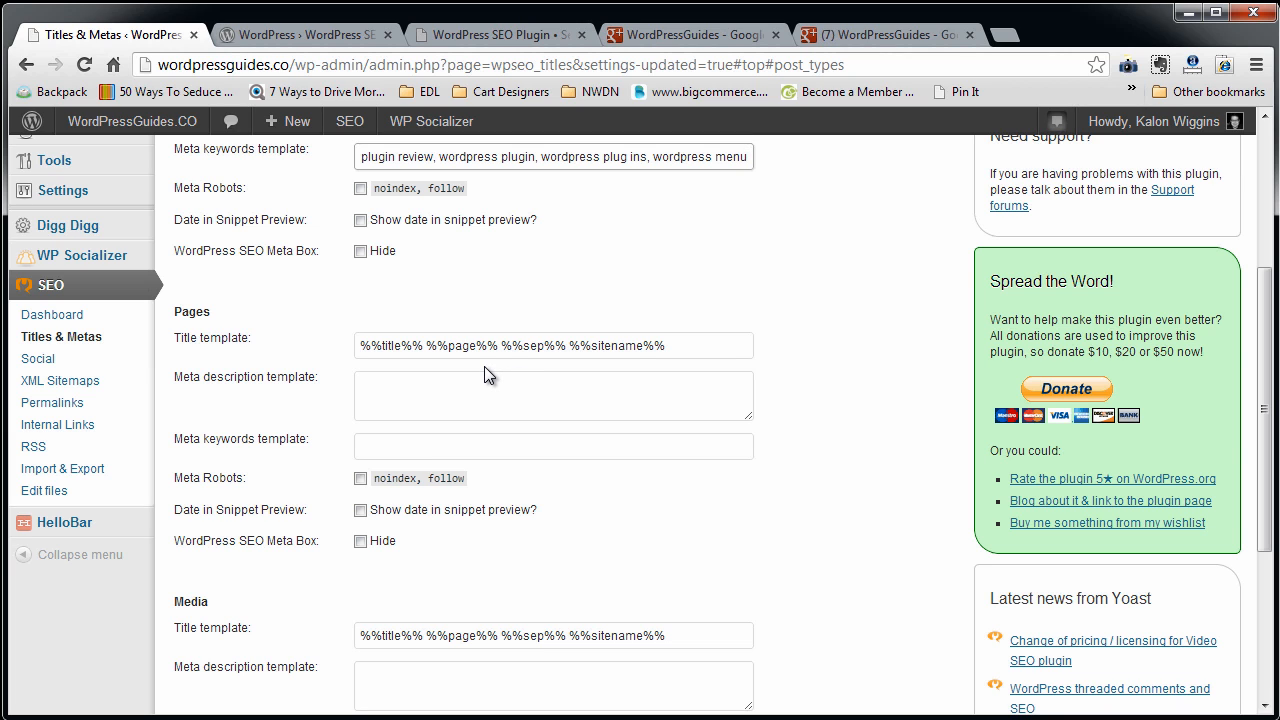
{"action": "scroll", "coordinate": [438, 358], "scroll_direction": "up", "scroll_amount": 2}
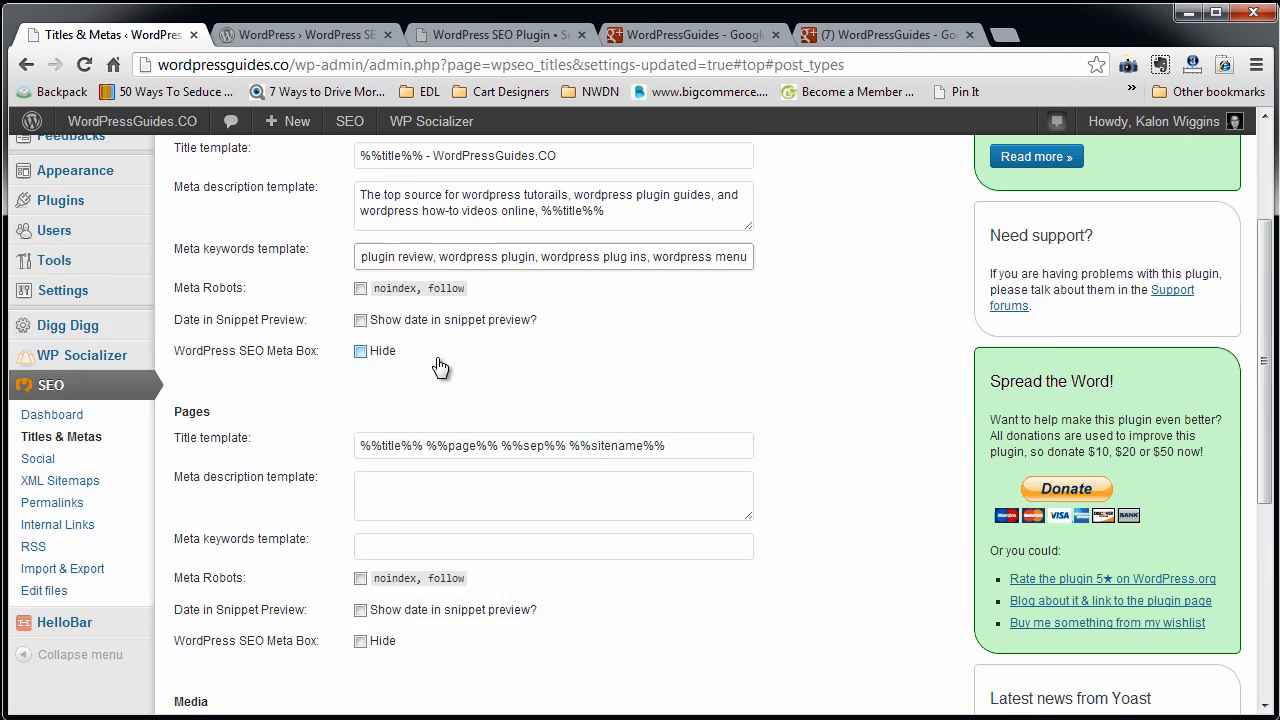
{"action": "left_click_drag", "start_coordinate": [558, 256], "coordinate": [221, 299]}
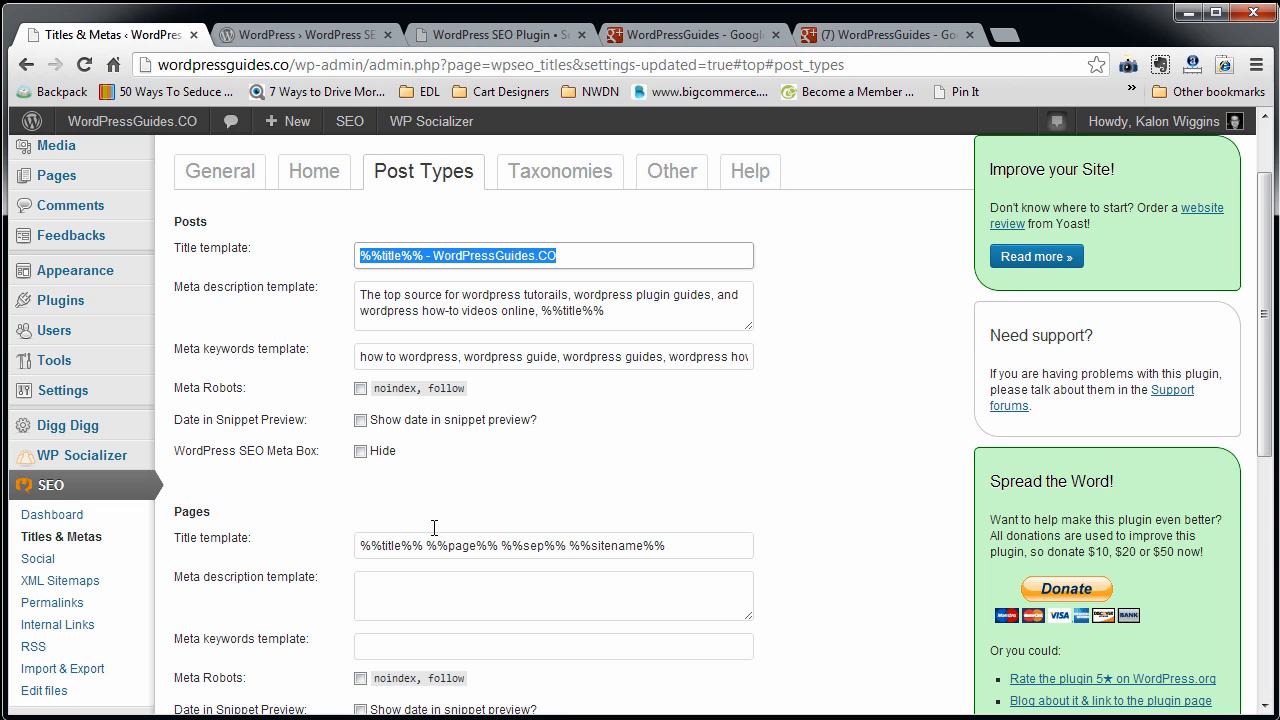
{"action": "left_click_drag", "start_coordinate": [424, 545], "coordinate": [329, 543]}
{"action": "left_click_drag", "start_coordinate": [682, 546], "coordinate": [320, 553]}
{"action": "key", "text": "ctrl+v"}
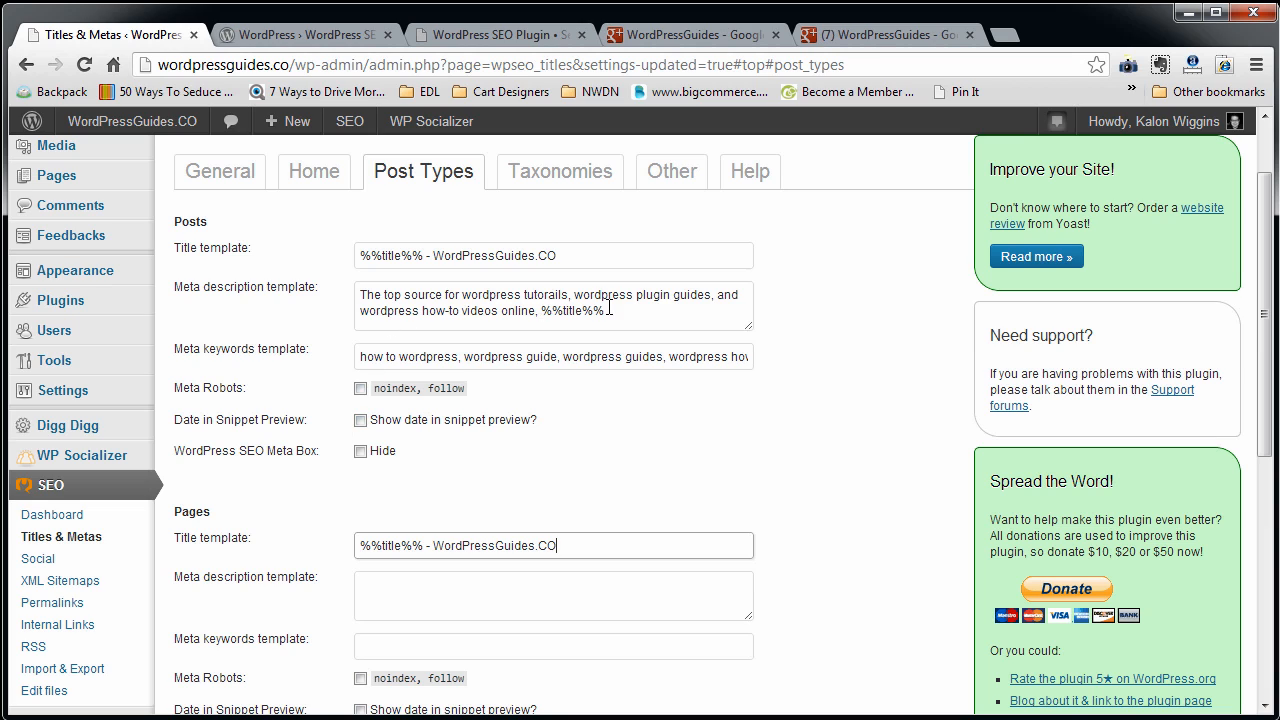
Copy the Posts meta description, including %%title%%, into the meta description template for Pages.
{"action": "left_click_drag", "start_coordinate": [606, 310], "coordinate": [303, 303]}
{"action": "key", "text": "ctrl+c"}
{"action": "left_click", "coordinate": [432, 610]}
{"action": "key", "text": "ctrl+v"}
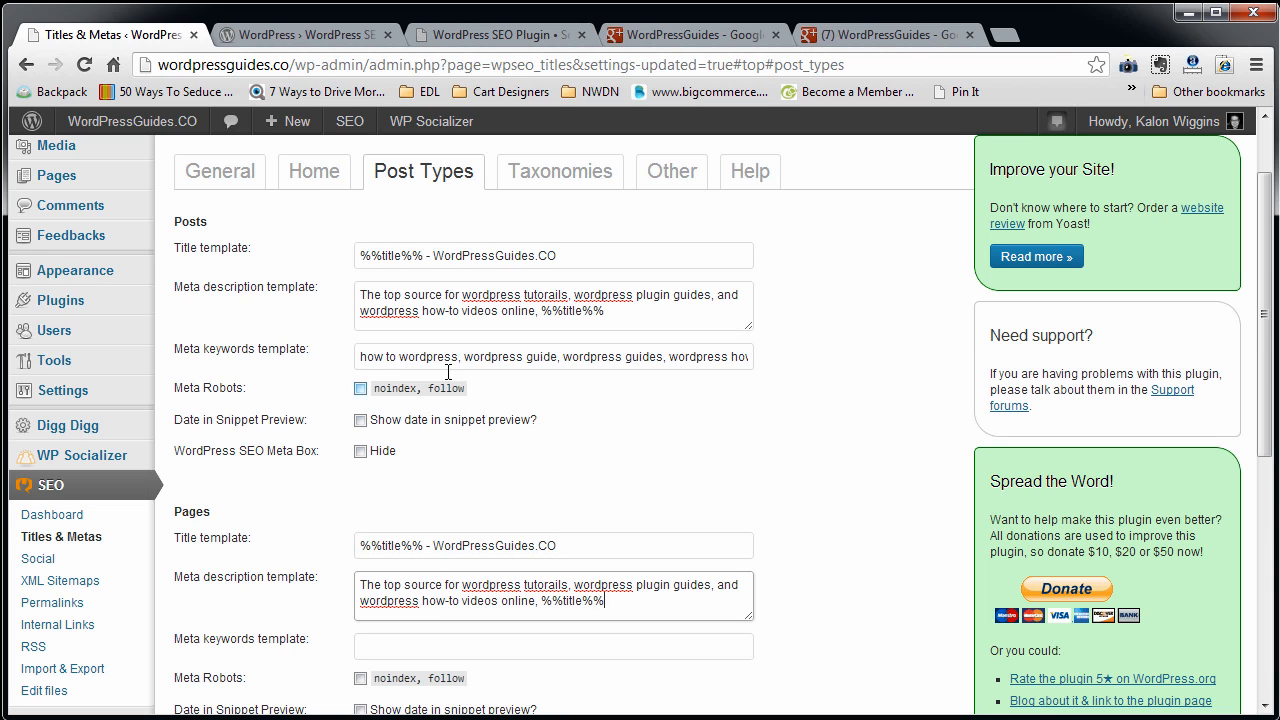
Copy the Posts keyword list into the meta keywords template for Pages.
{"action": "left_click_drag", "start_coordinate": [361, 356], "coordinate": [863, 376]}
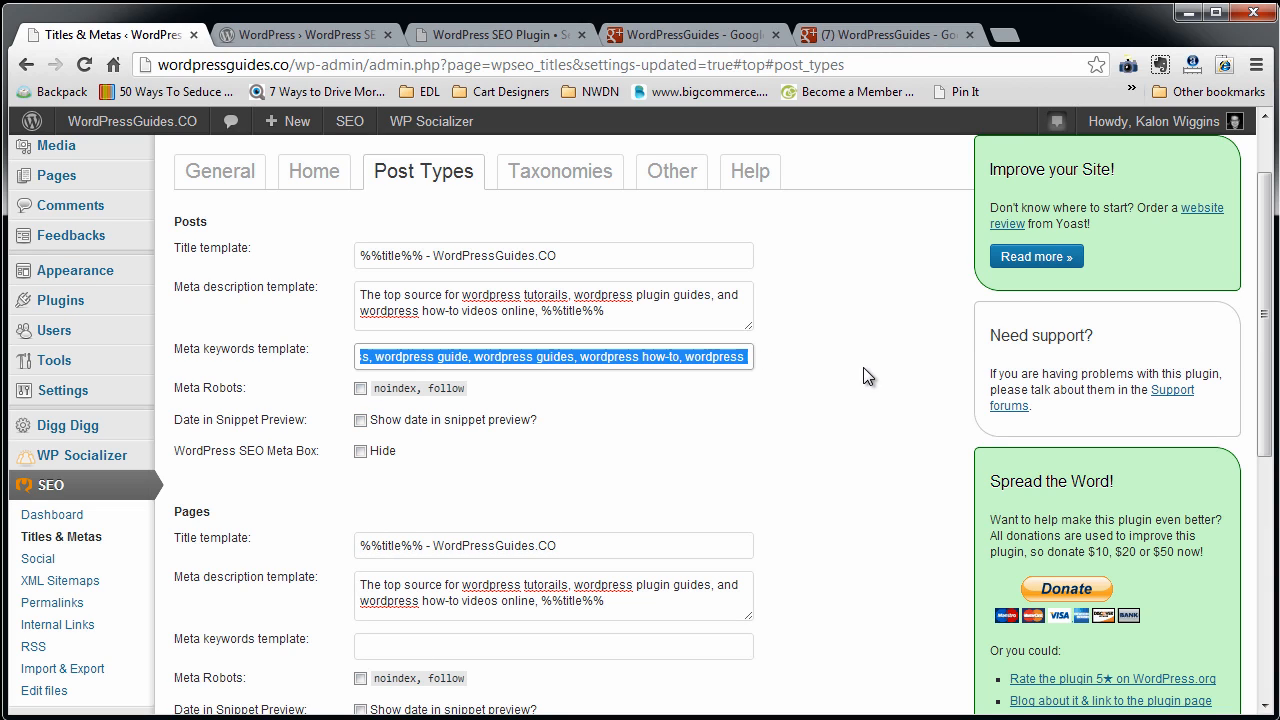
{"action": "key", "text": "ctrl+c"}
{"action": "left_click", "coordinate": [458, 649]}
{"action": "key", "text": "ctrl+v"}
{"action": "scroll", "coordinate": [458, 649], "scroll_direction": "down", "scroll_amount": 3}
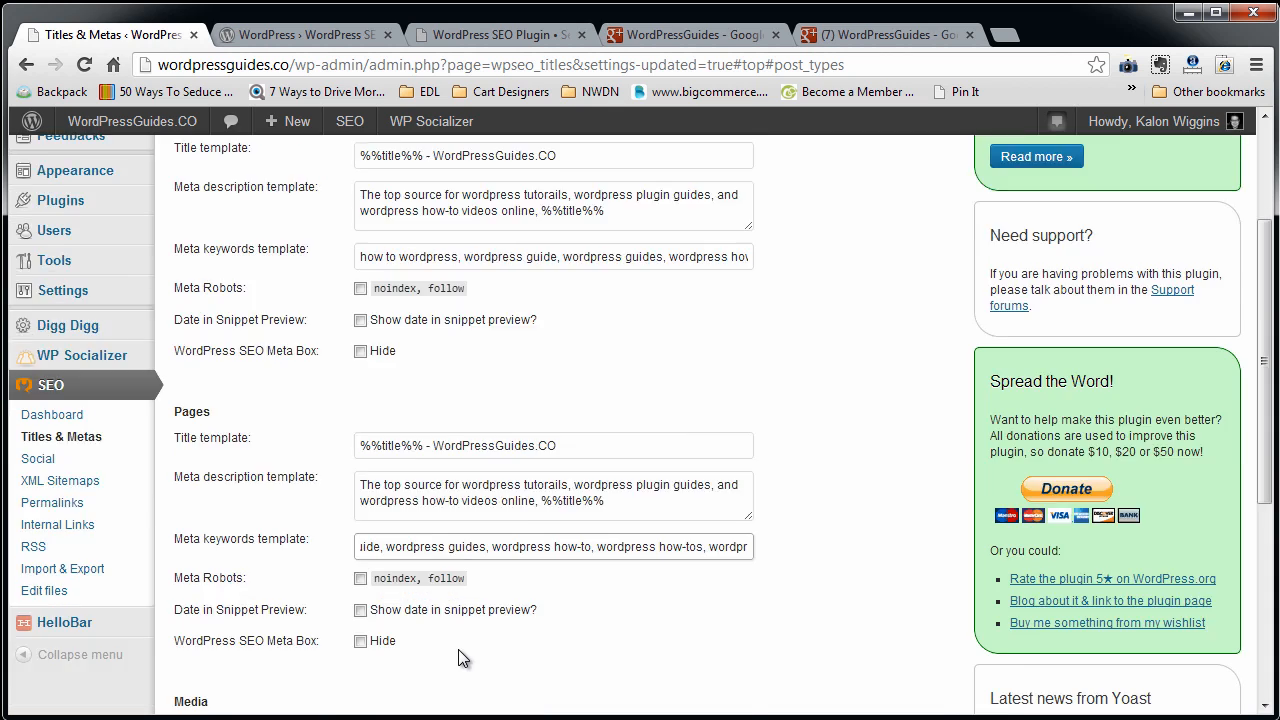
{"action": "scroll", "coordinate": [388, 534], "scroll_direction": "up", "scroll_amount": 2}
{"action": "scroll", "coordinate": [235, 255], "scroll_direction": "up", "scroll_amount": 1}
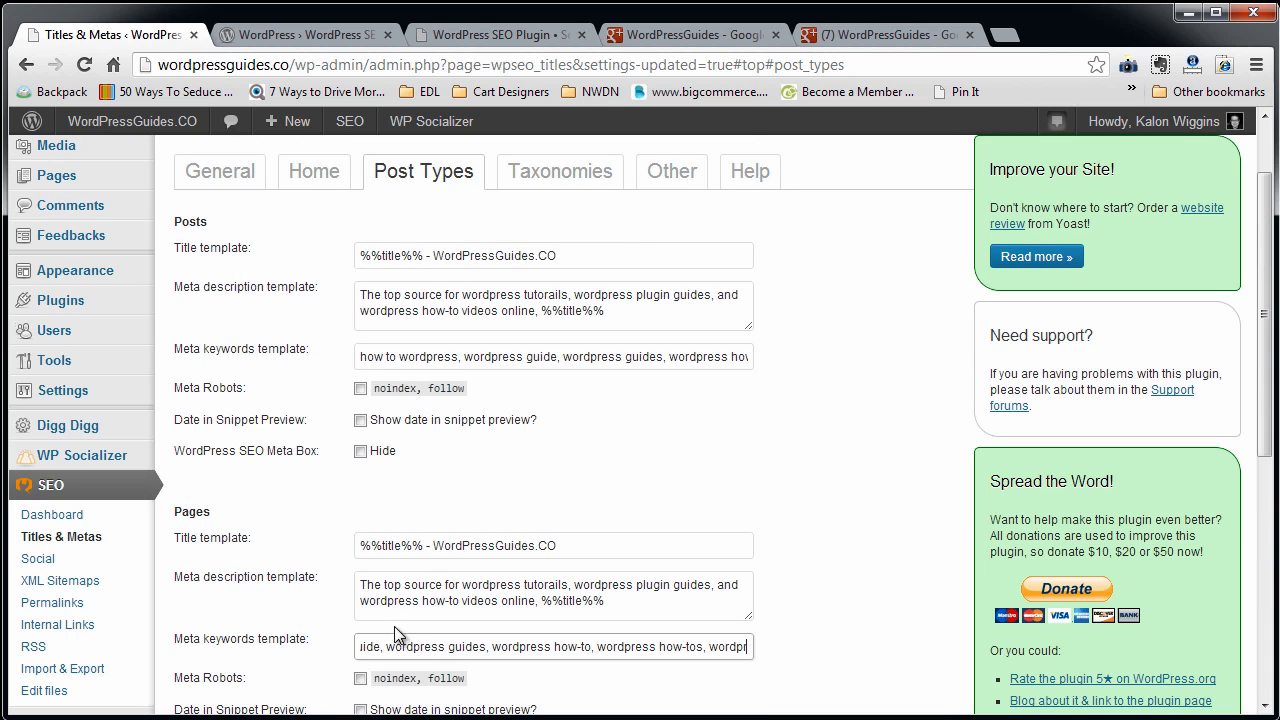
Replace the Media title template with the Pages title template "%%title%% - WordPressGuides.CO".
{"action": "scroll", "coordinate": [396, 624], "scroll_direction": "down", "scroll_amount": 5}
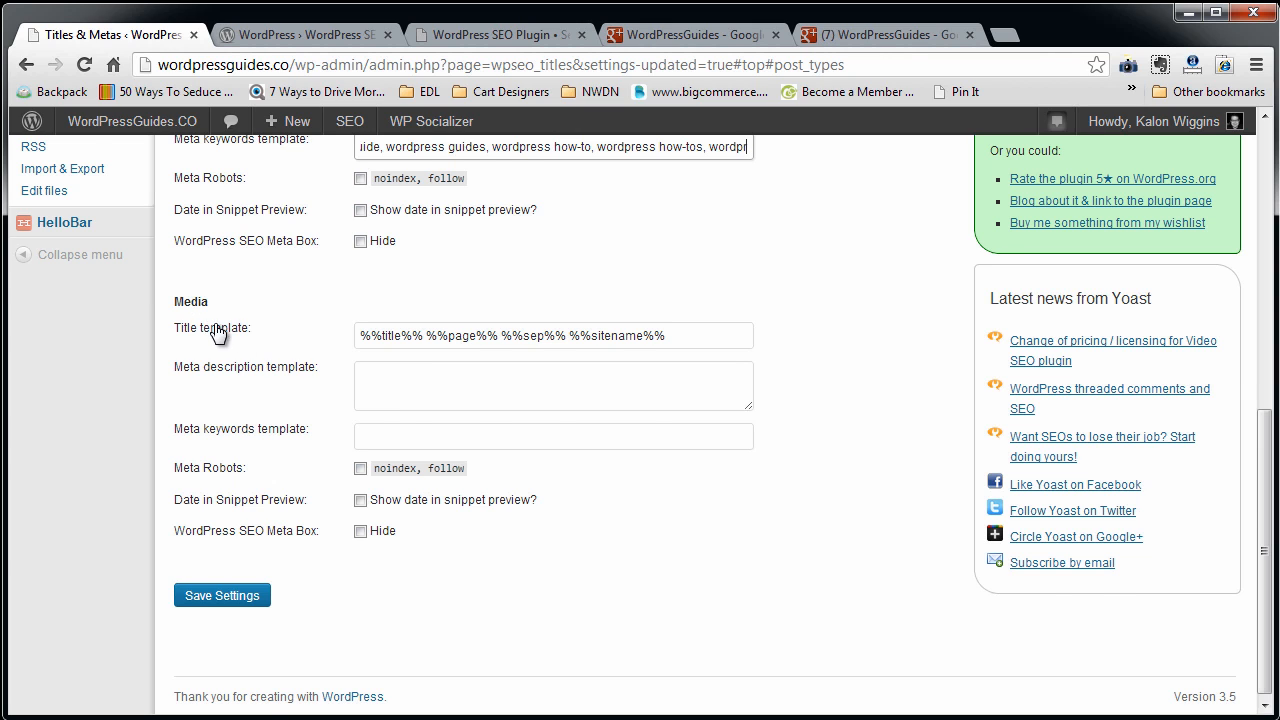
{"action": "scroll", "coordinate": [573, 210], "scroll_direction": "up", "scroll_amount": 1}
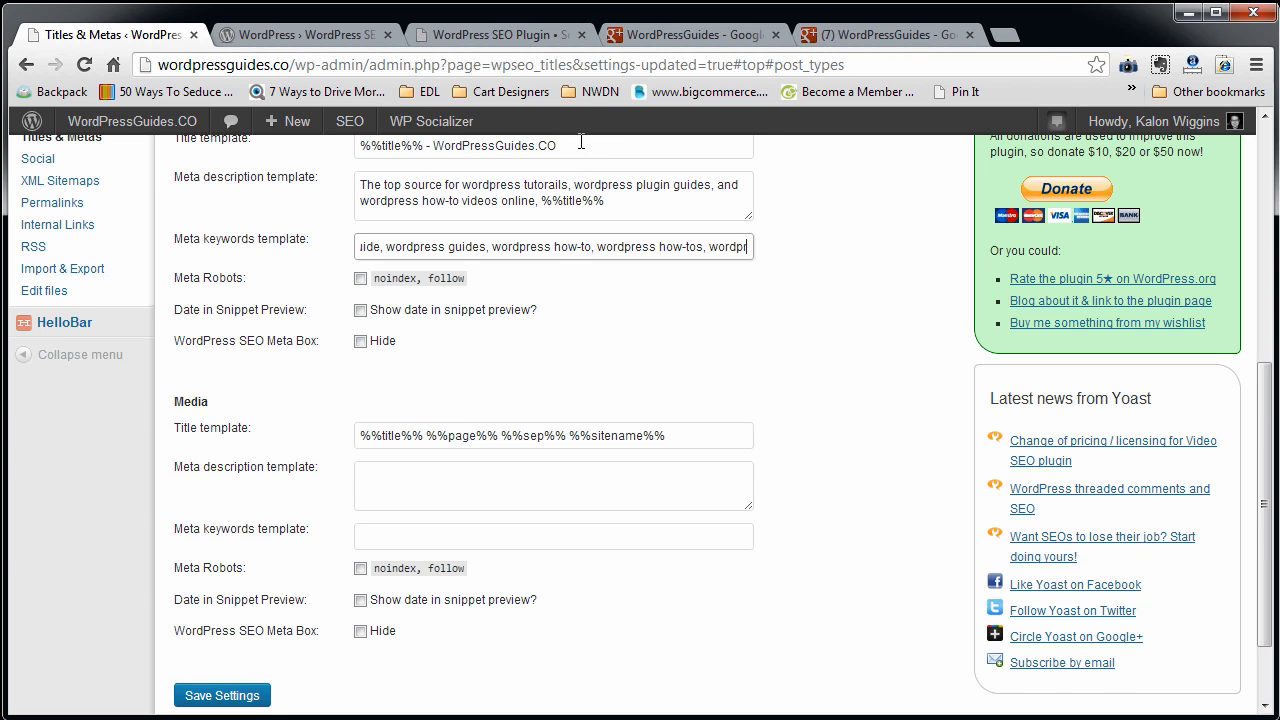
{"action": "left_click_drag", "start_coordinate": [581, 142], "coordinate": [355, 148]}
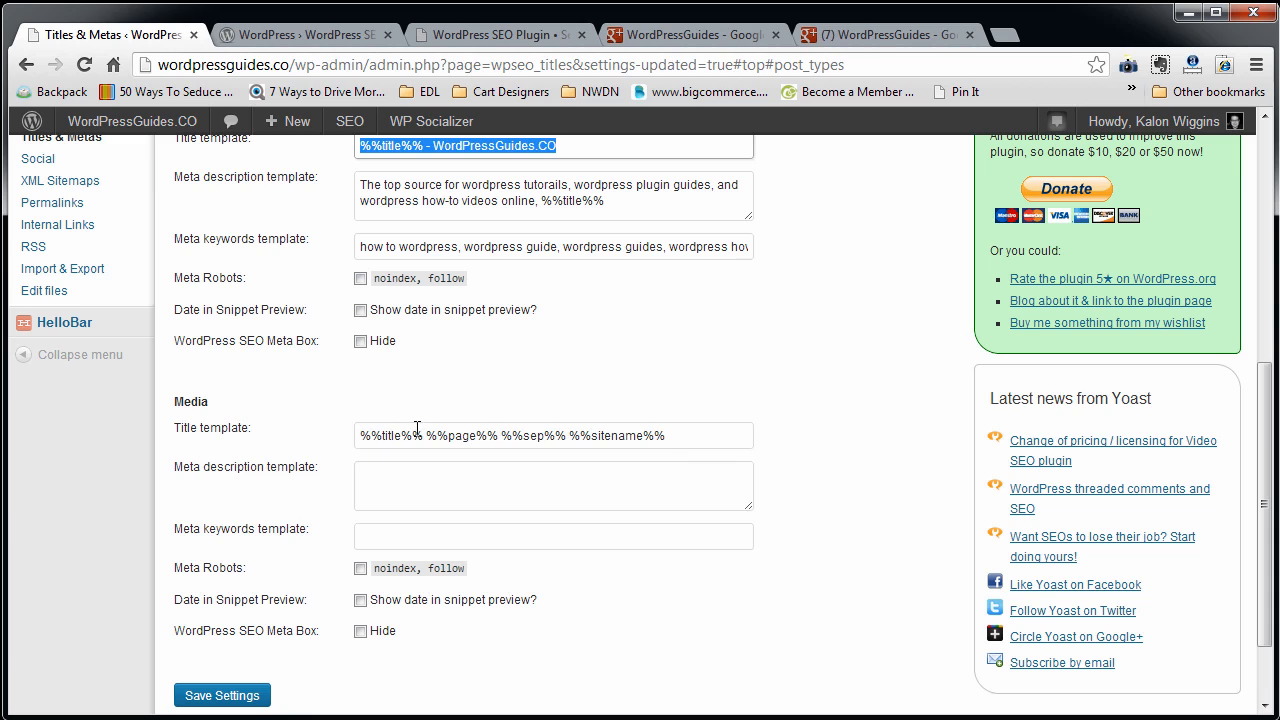
{"action": "left_click_drag", "start_coordinate": [418, 428], "coordinate": [271, 434]}
{"action": "left_click", "coordinate": [680, 437], "text": "shift"}
{"action": "key", "text": "ctrl+v"}
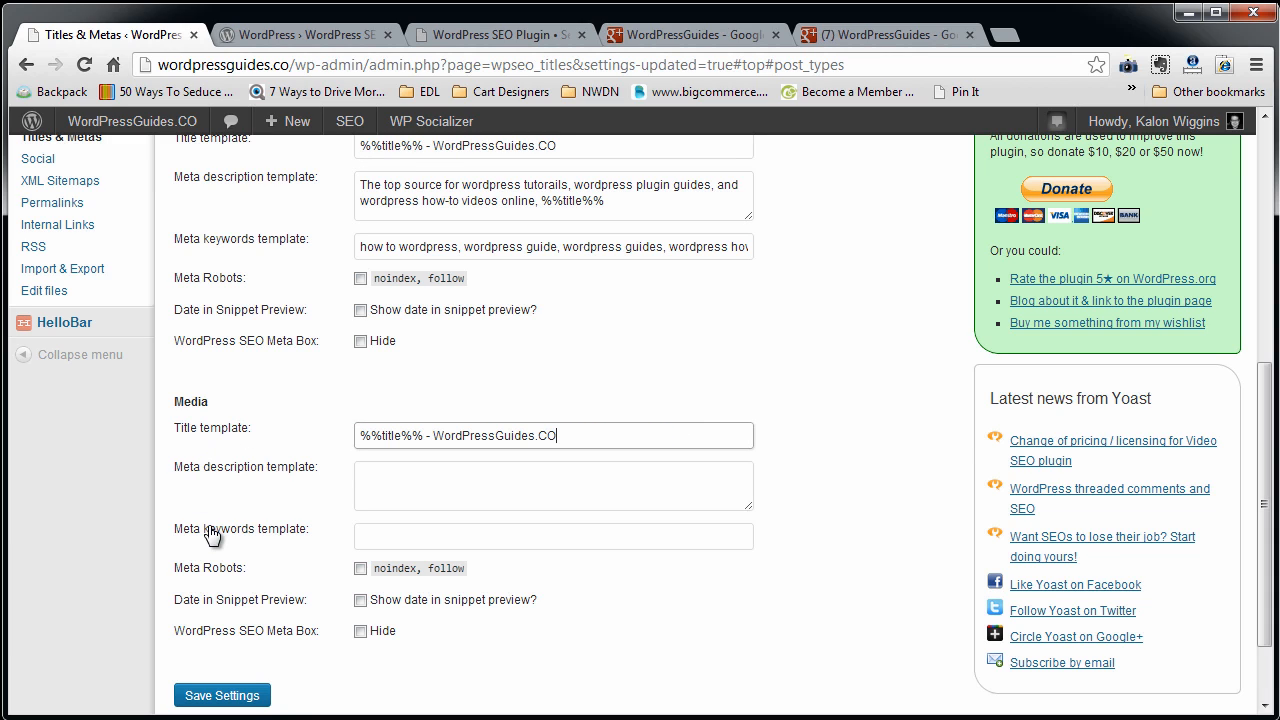
Copy the Pages meta description, including %%title%%, into the meta description template for Media.
{"action": "left_click_drag", "start_coordinate": [623, 205], "coordinate": [282, 193]}
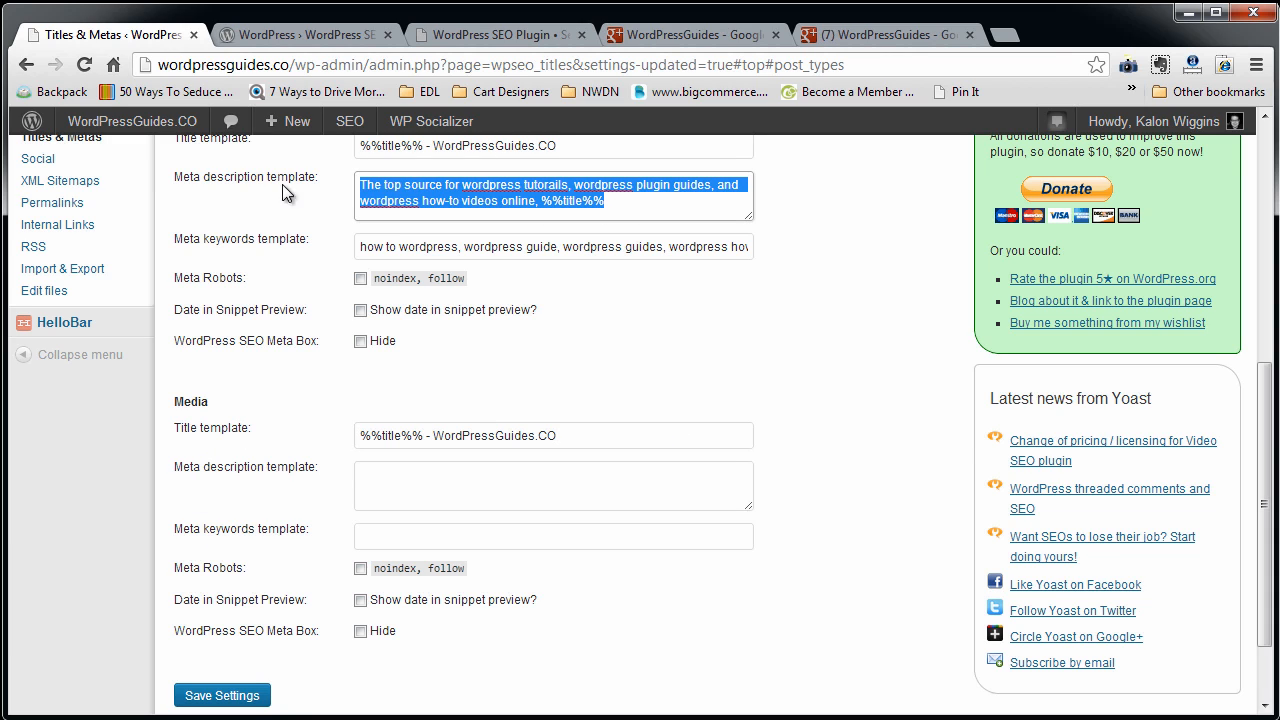
{"action": "key", "text": "ctrl+c"}
{"action": "left_click", "coordinate": [428, 477]}
{"action": "key", "text": "ctrl+v"}
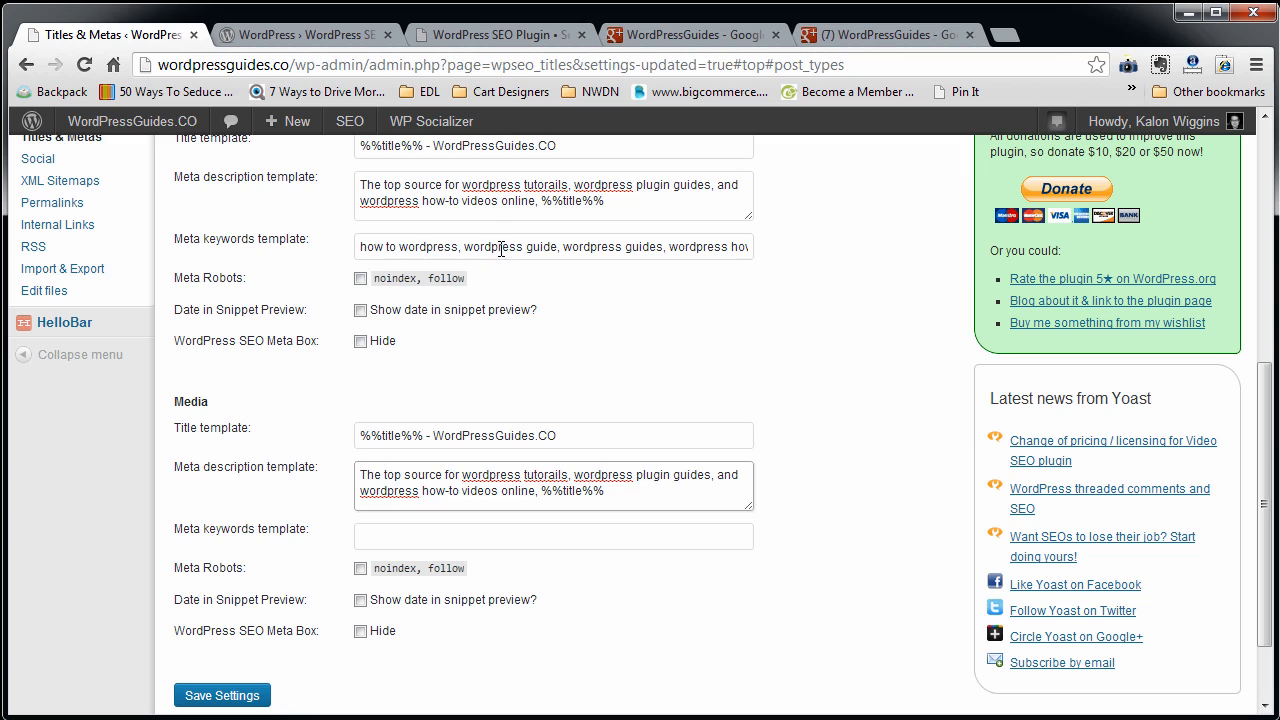
Copy the Pages keyword list into the meta keywords template for Media and save the Post Types settings.
{"action": "left_click", "coordinate": [501, 249]}
{"action": "key", "text": "ctrl+a"}
{"action": "key", "text": "ctrl+c"}
{"action": "left_click", "coordinate": [446, 535]}
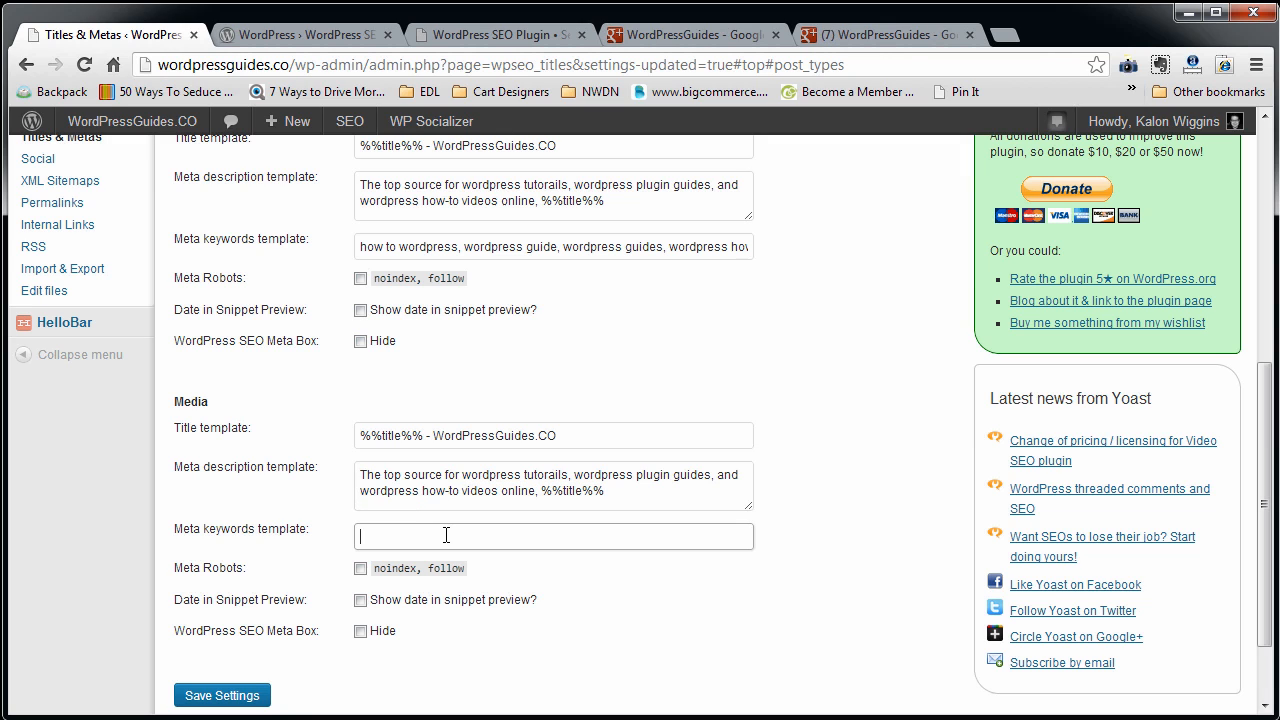
{"action": "key", "text": "ctrl+v"}
{"action": "scroll", "coordinate": [446, 535], "scroll_direction": "down", "scroll_amount": 1}
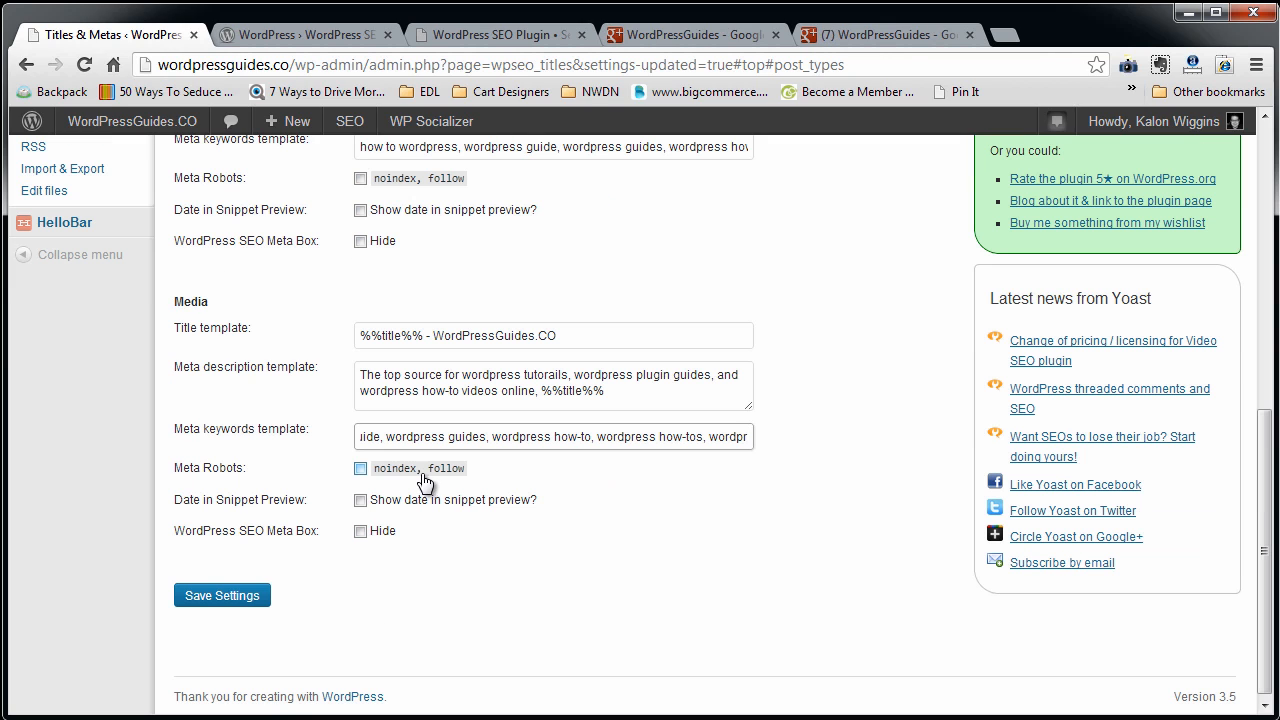
{"action": "left_click", "coordinate": [237, 597]}
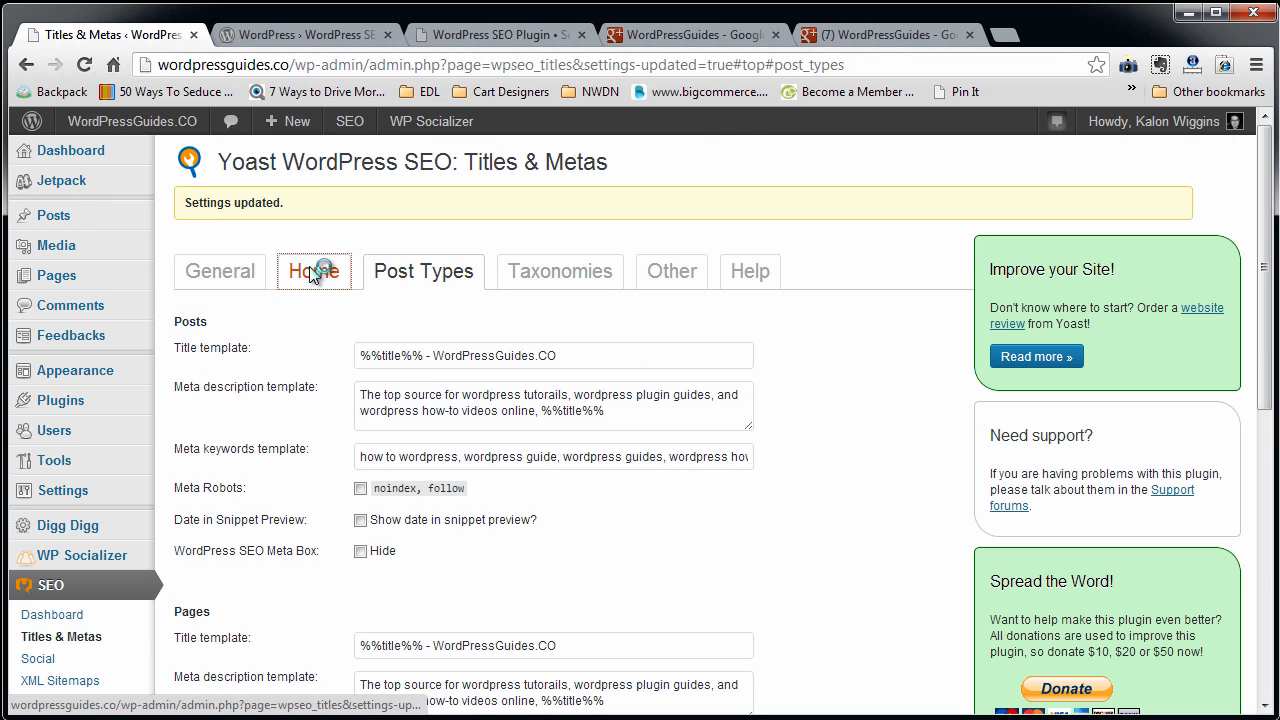
Copy the Posts title template from Post Types and open the Taxonomies settings.
{"action": "left_click", "coordinate": [314, 270]}
{"action": "left_click", "coordinate": [425, 271]}
{"action": "left_click", "coordinate": [548, 275]}
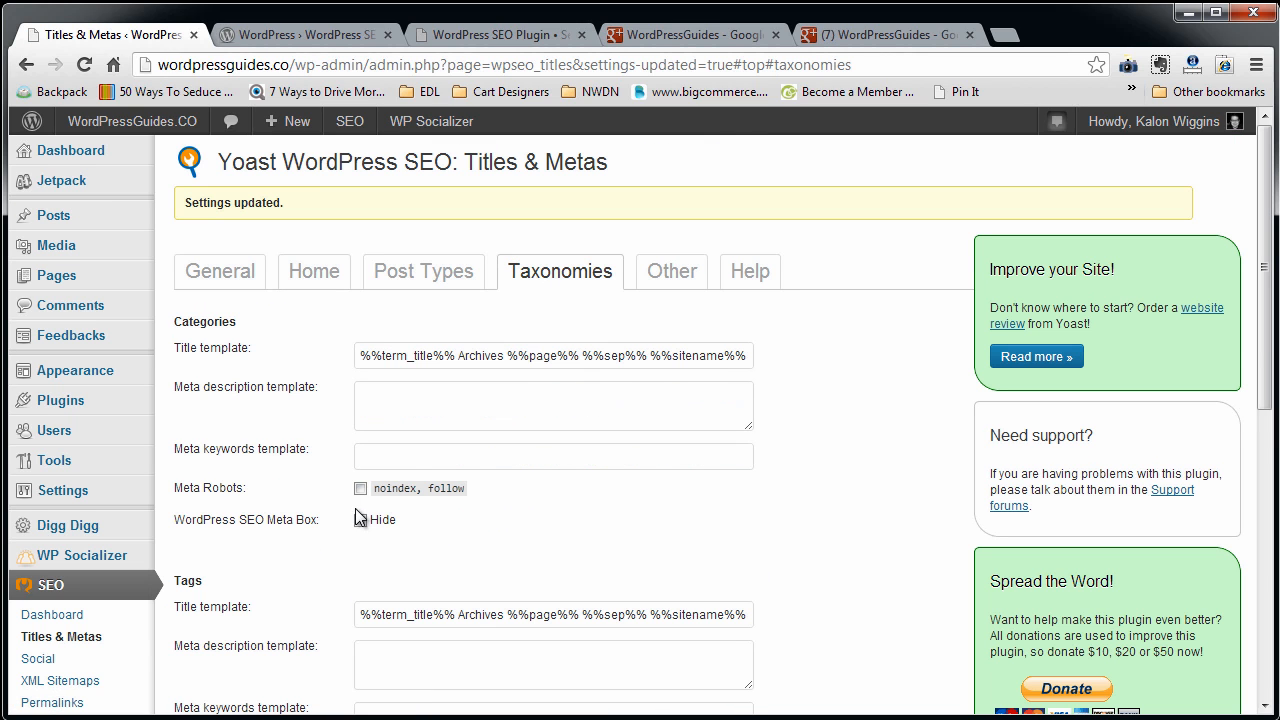
{"action": "left_click", "coordinate": [422, 286]}
{"action": "left_click_drag", "start_coordinate": [556, 356], "coordinate": [360, 356]}
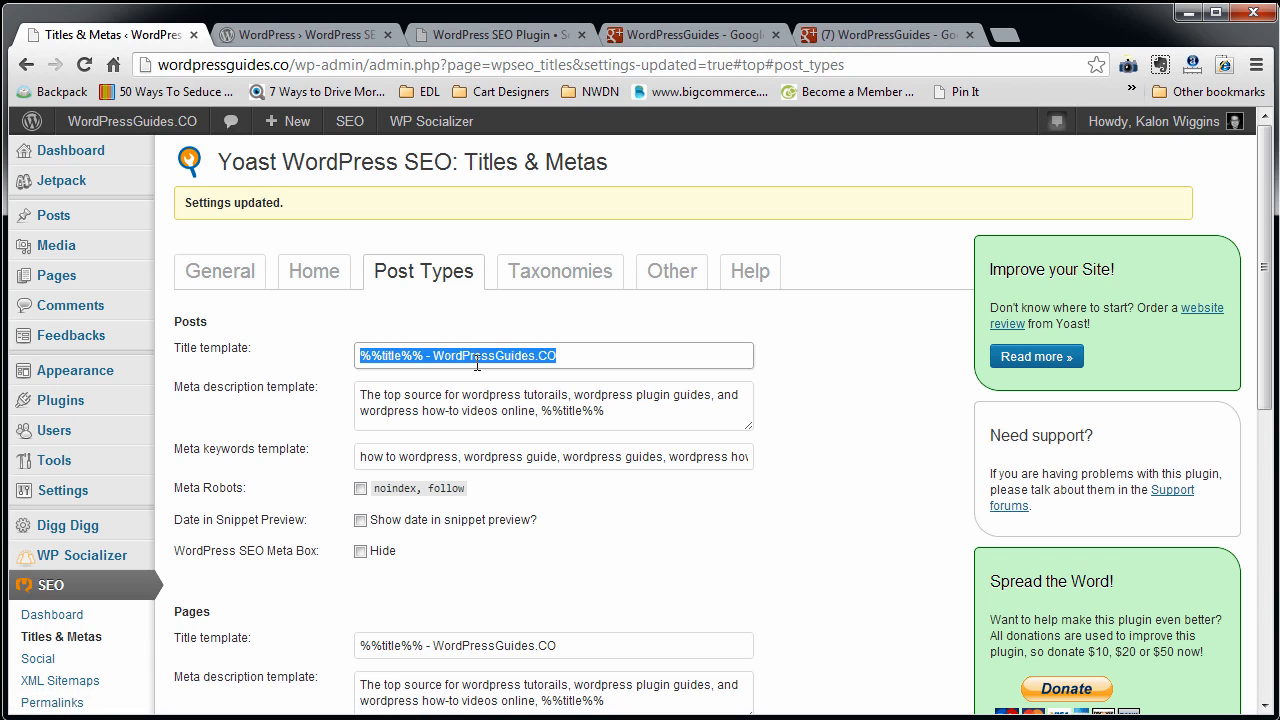
{"action": "left_click", "coordinate": [545, 274]}
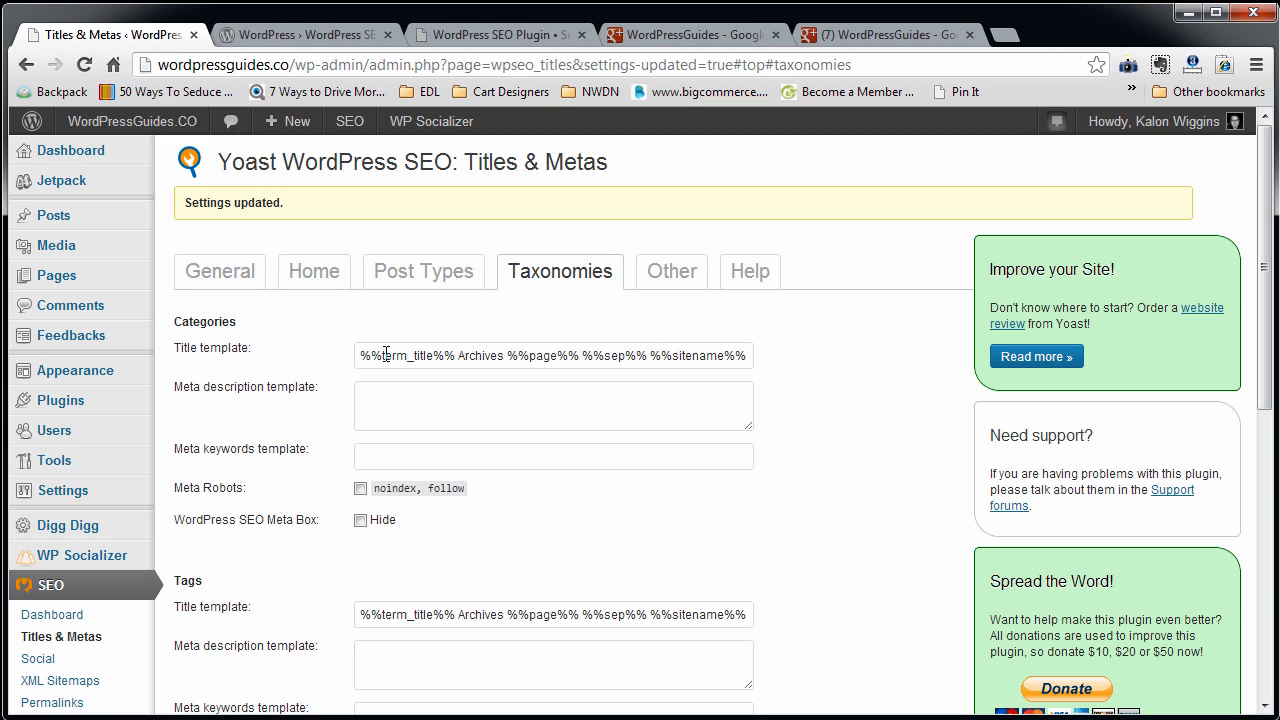
Set the Categories title template to %%term_title%% followed by " - WordPressGuides.CO", dropping the Archives, page, separator and sitename parts.
{"action": "left_click_drag", "start_coordinate": [384, 355], "coordinate": [434, 356]}
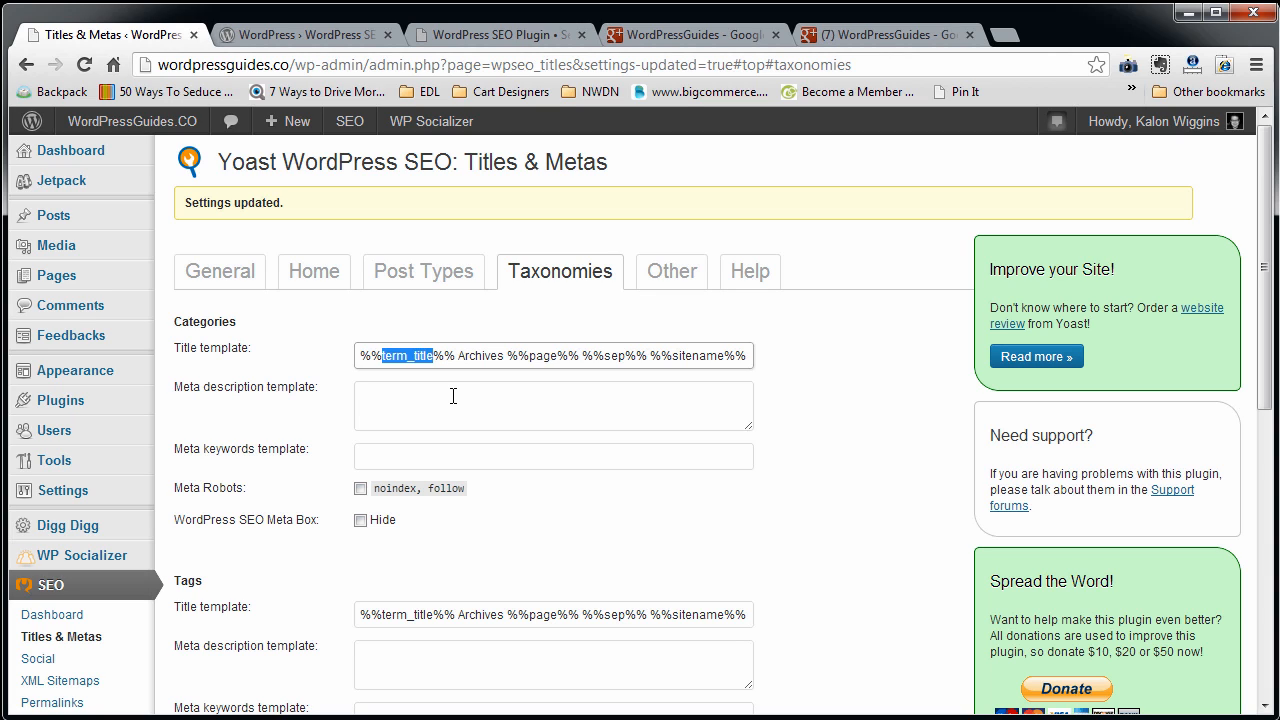
{"action": "left_click_drag", "start_coordinate": [455, 355], "coordinate": [358, 355]}
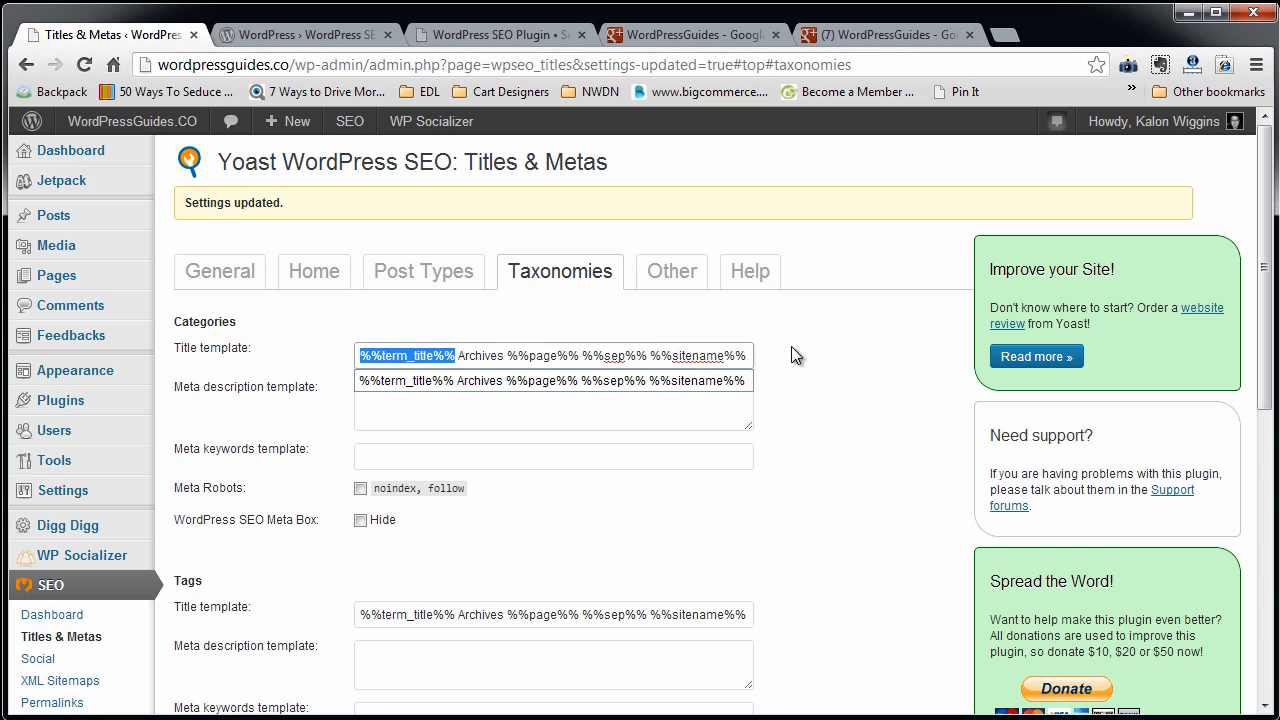
{"action": "left_click", "coordinate": [459, 356]}
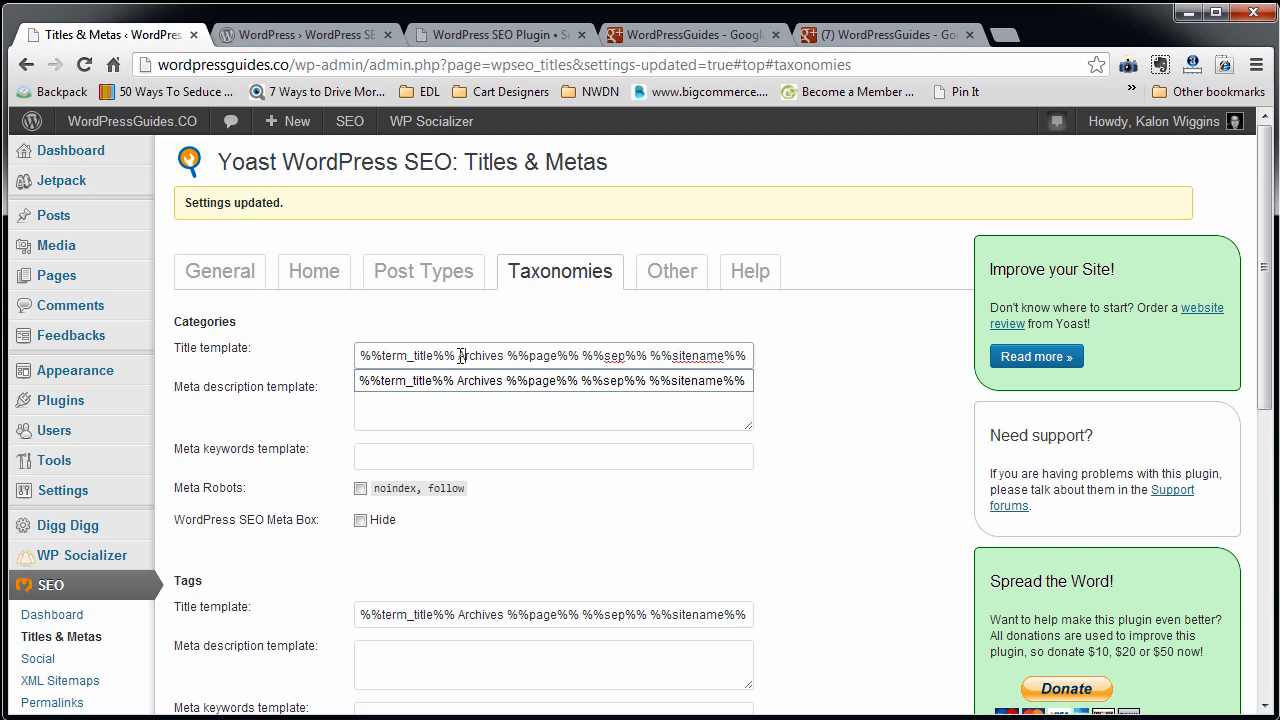
{"action": "left_click_drag", "start_coordinate": [464, 356], "coordinate": [828, 345]}
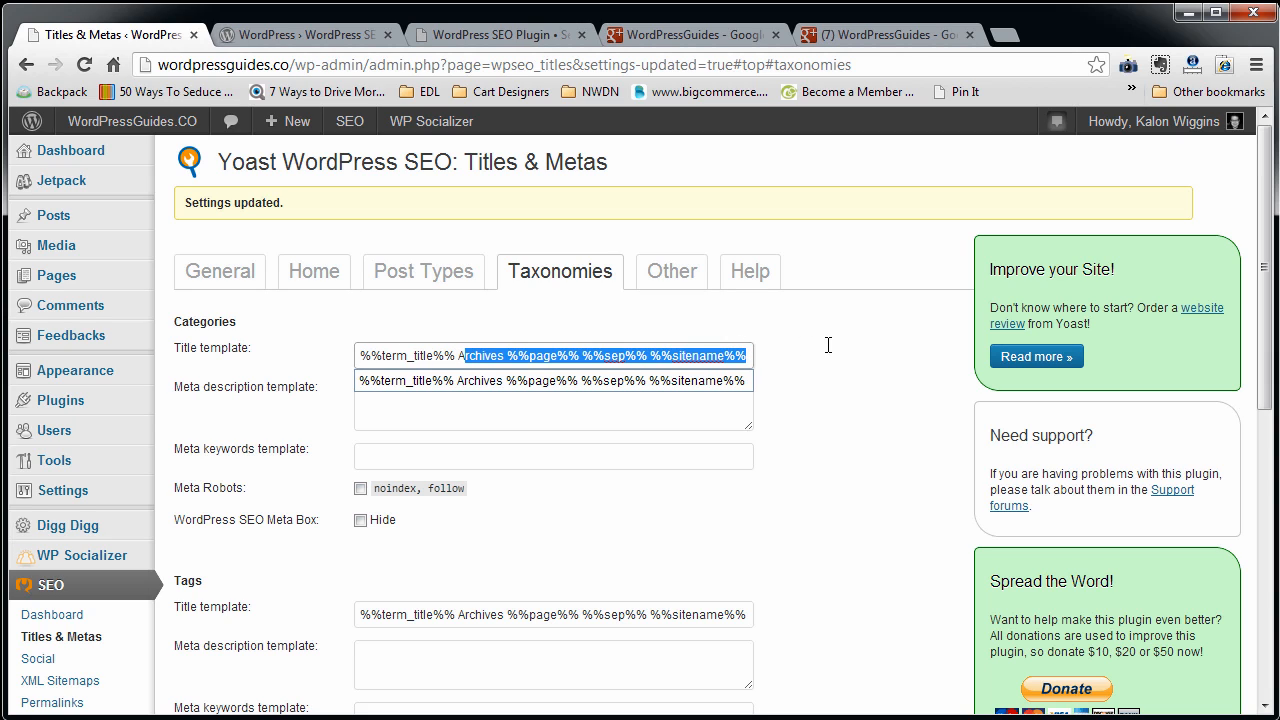
{"action": "key", "text": "BackSpace"}
{"action": "key", "text": "BackSpace"}
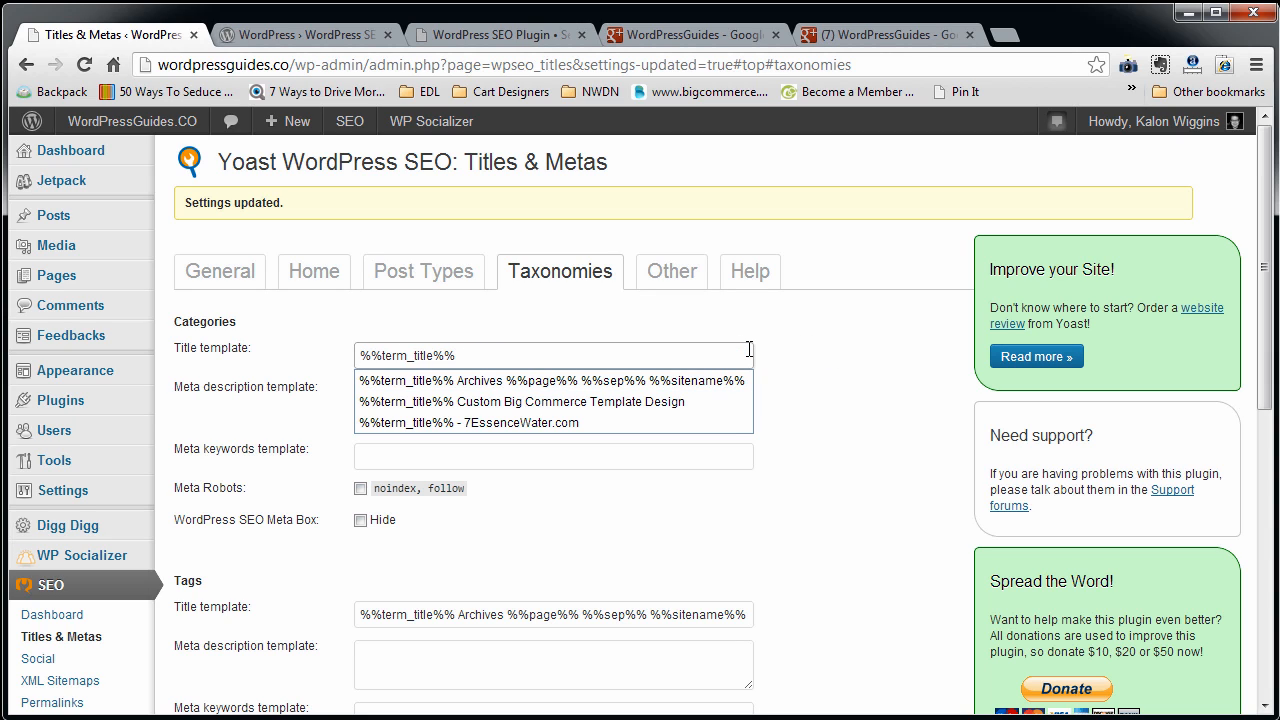
{"action": "key", "text": "ctrl+v"}
{"action": "left_click_drag", "start_coordinate": [458, 356], "coordinate": [521, 356]}
{"action": "key", "text": "BackSpace"}
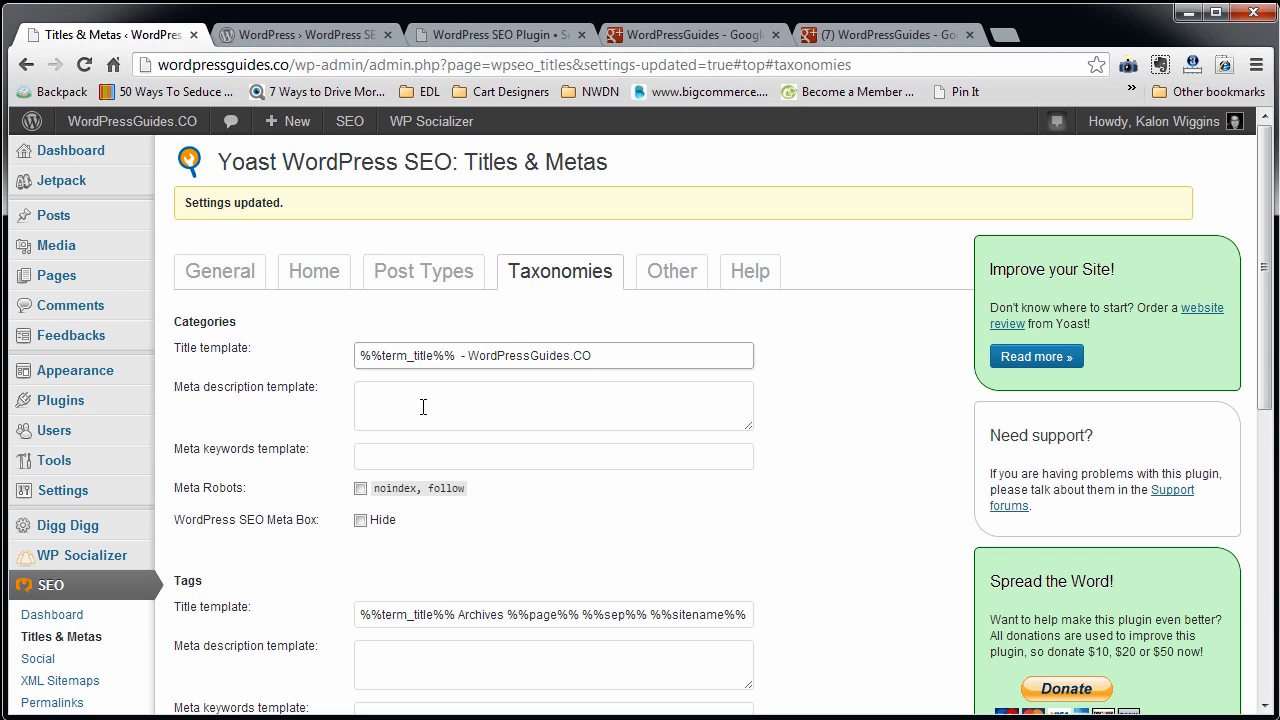
Copy the Posts meta description into the Categories meta description template and remove its trailing ", %%title%%".
{"action": "left_click", "coordinate": [426, 275]}
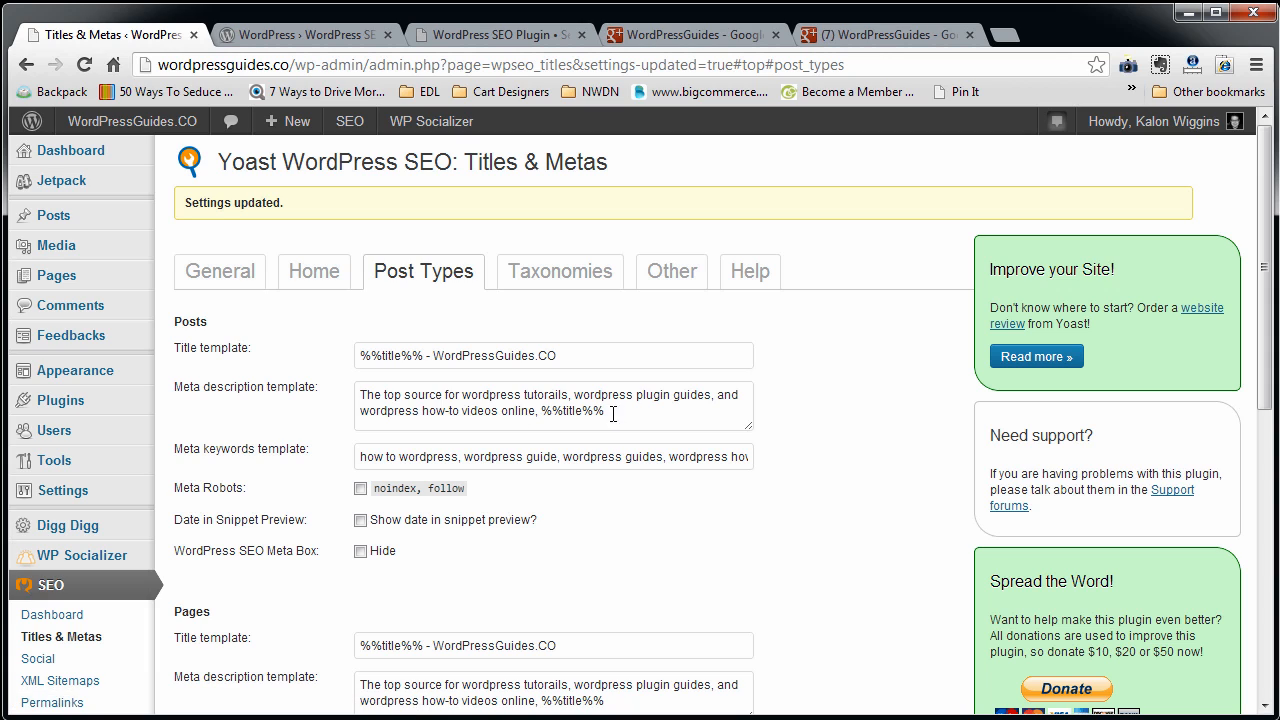
{"action": "left_click_drag", "start_coordinate": [608, 411], "coordinate": [334, 400]}
{"action": "left_click", "coordinate": [545, 275]}
{"action": "left_click", "coordinate": [509, 392]}
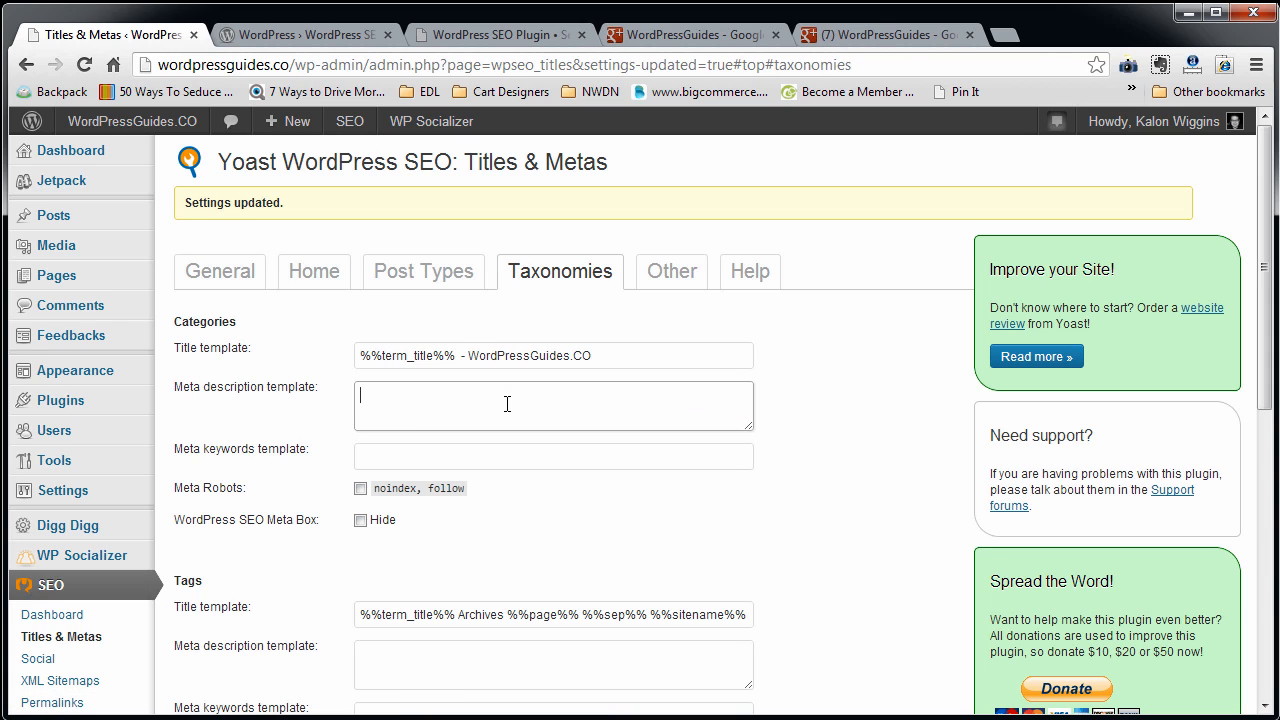
{"action": "key", "text": "ctrl+v"}
{"action": "left_click_drag", "start_coordinate": [455, 355], "coordinate": [255, 367]}
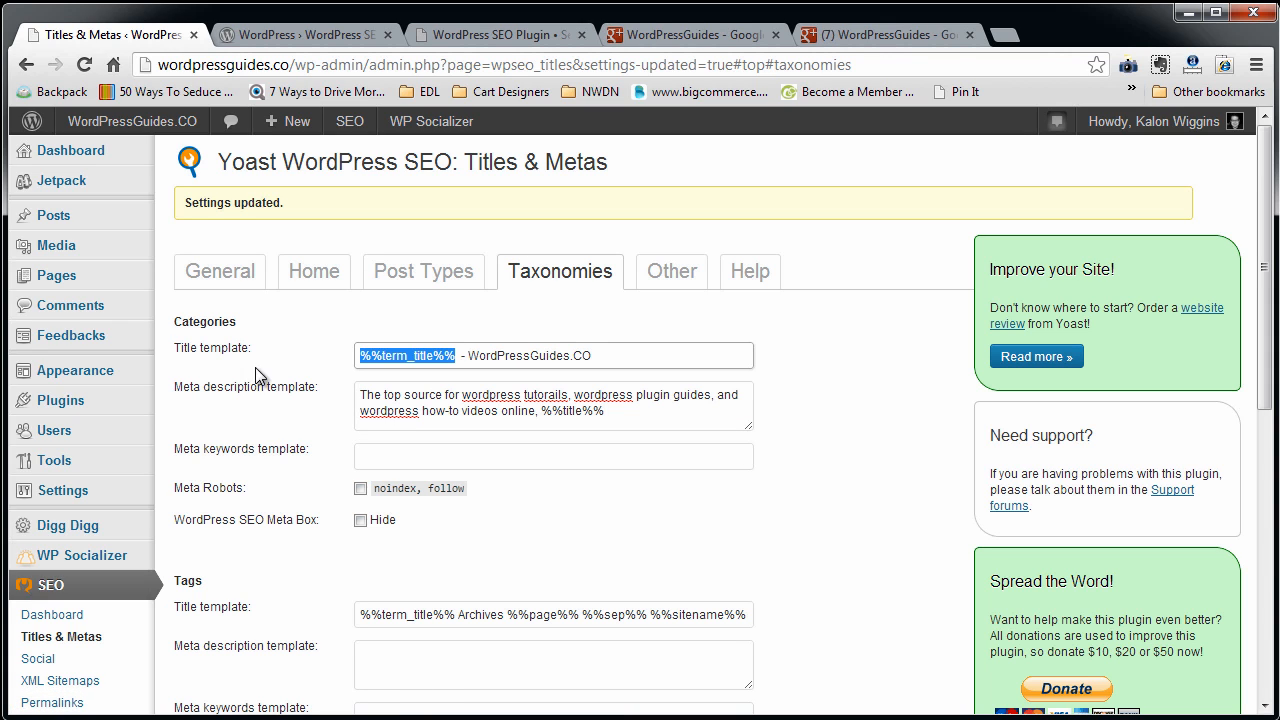
{"action": "left_click_drag", "start_coordinate": [541, 410], "coordinate": [754, 434]}
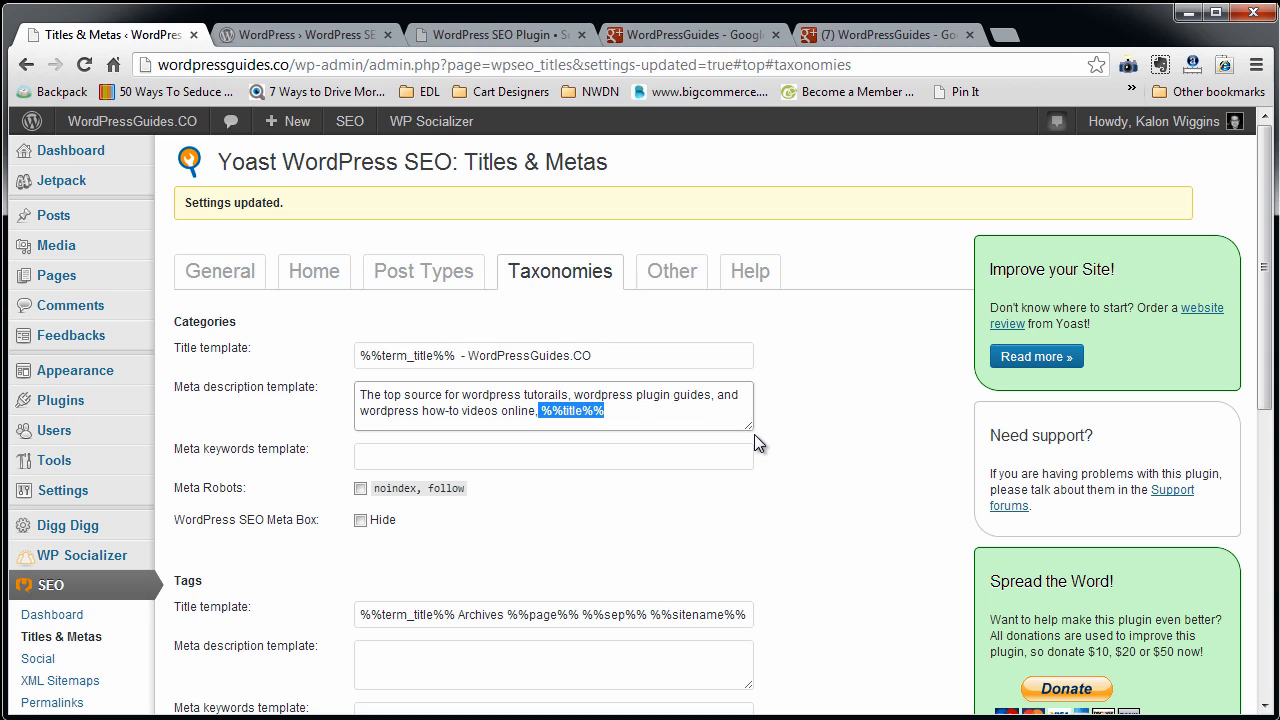
{"action": "key", "text": "BackSpace"}
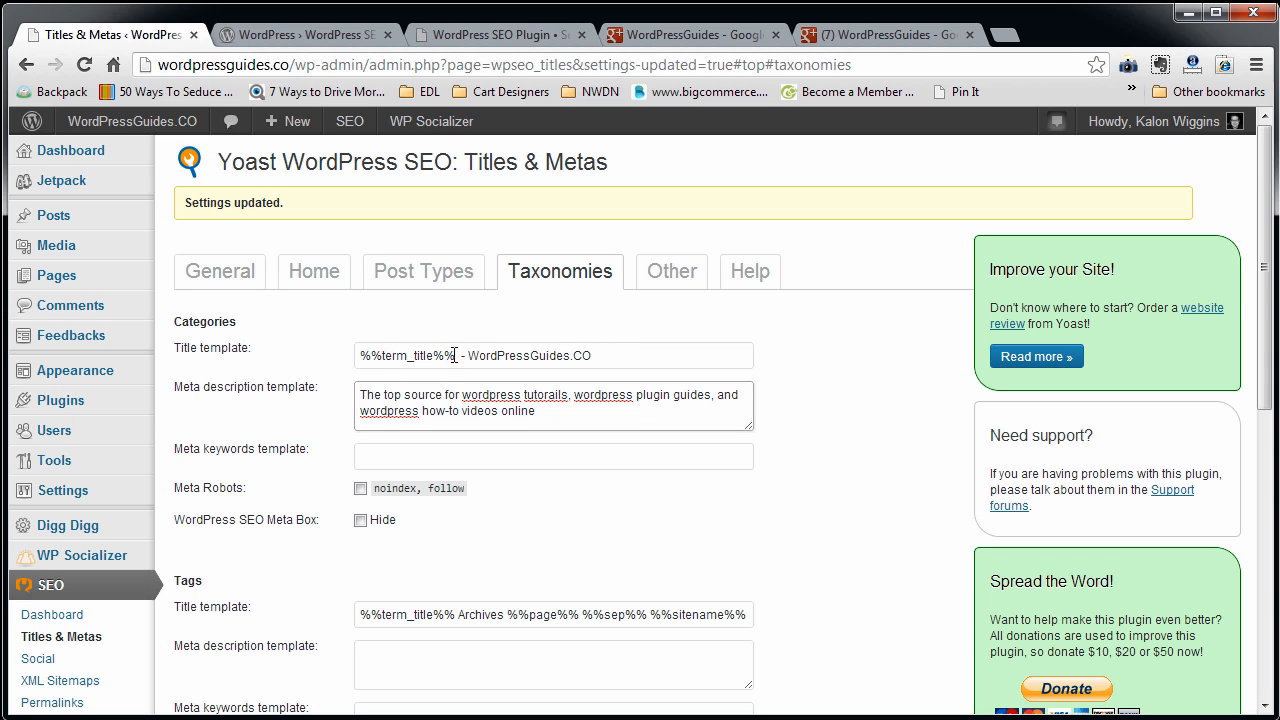
Insert "%%term_title%%," after "The top source for" in the Categories meta description template, reusing the variable from the Categories title template.
{"action": "left_click_drag", "start_coordinate": [455, 355], "coordinate": [297, 385]}
{"action": "left_click", "coordinate": [463, 398]}
{"action": "key", "text": "ctrl+v"}
{"action": "type", "text": ","}
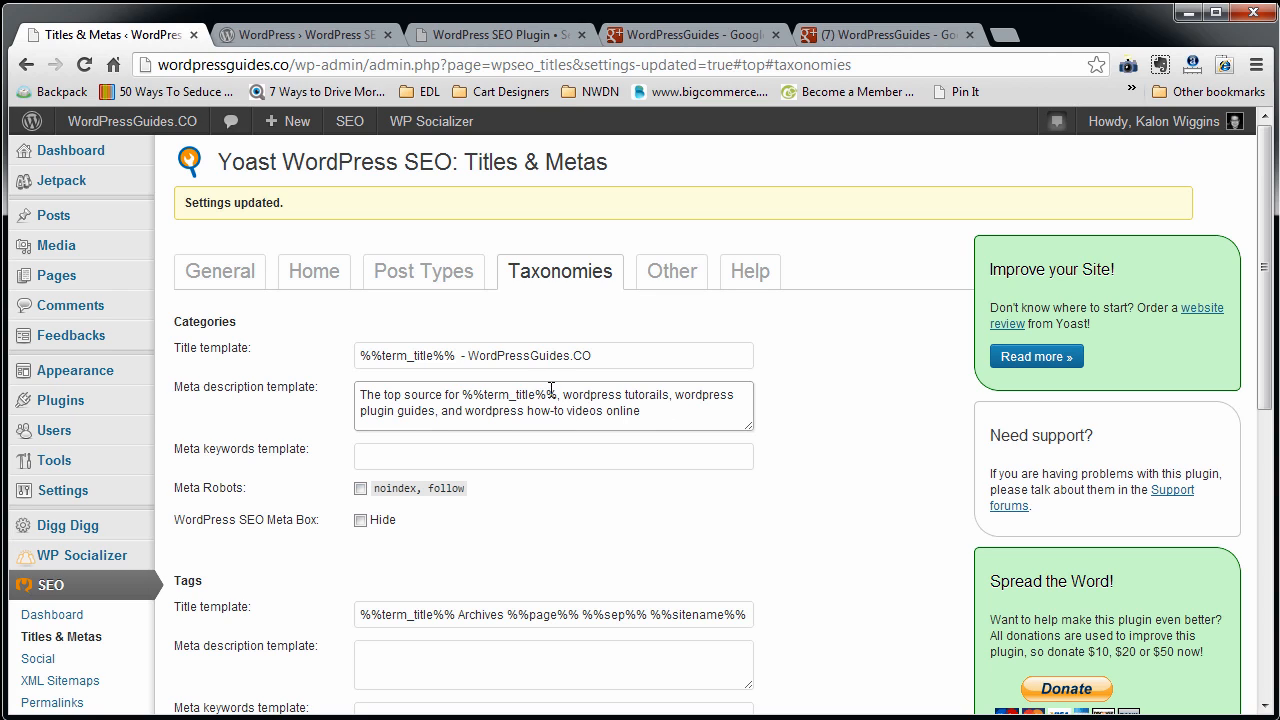
{"action": "left_click_drag", "start_coordinate": [557, 394], "coordinate": [465, 394]}
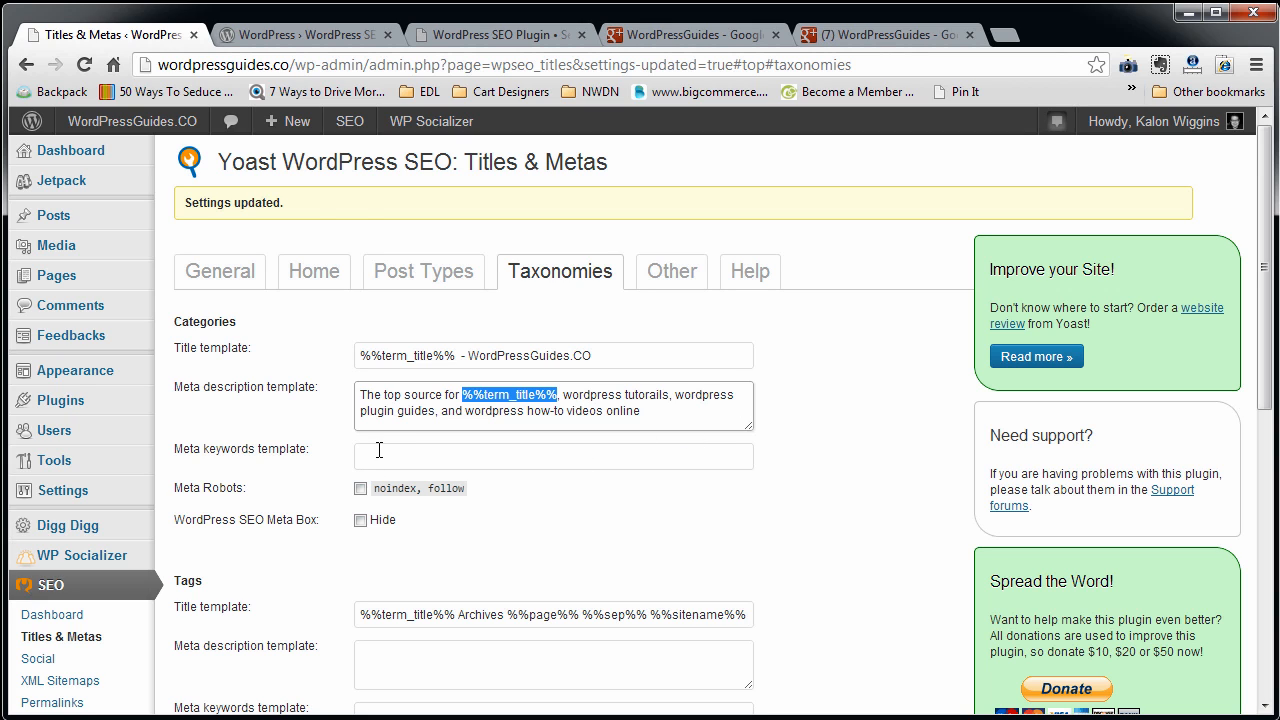
Copy the Posts keyword list from Post Types into the Categories meta keywords template under Taxonomies.
{"action": "left_click", "coordinate": [425, 270]}
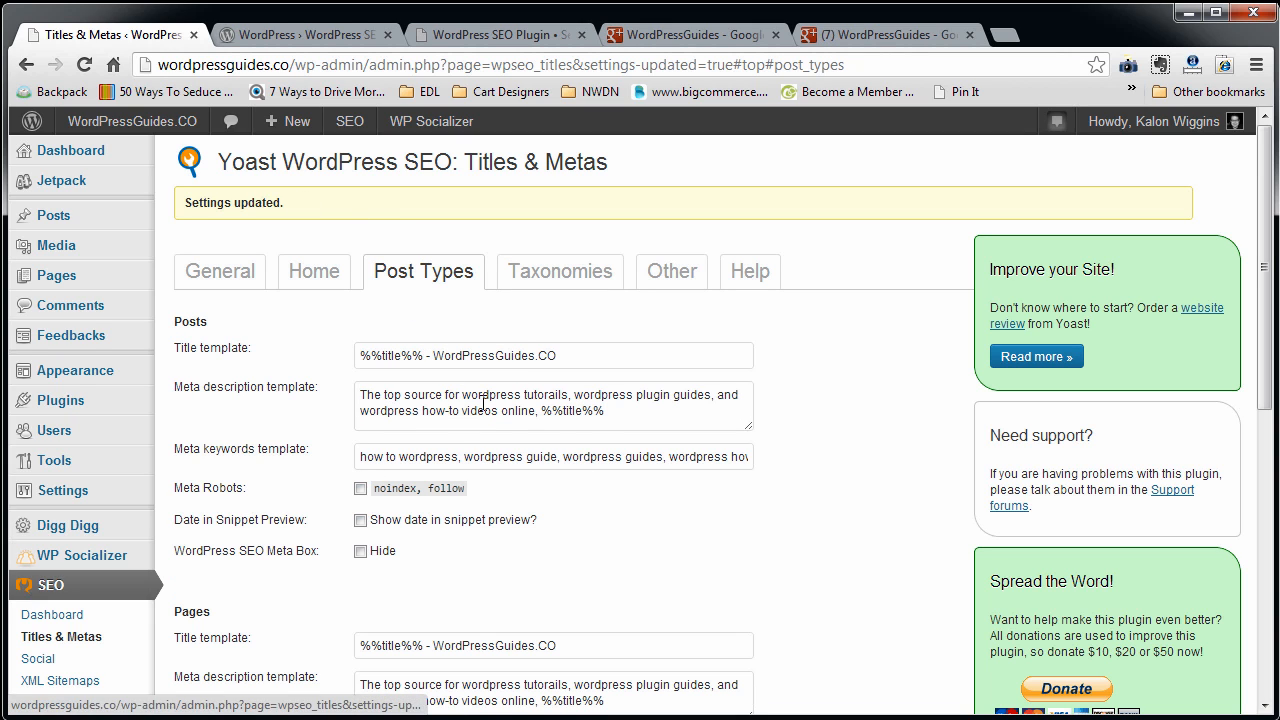
{"action": "triple_click", "coordinate": [621, 458]}
{"action": "left_click", "coordinate": [552, 285]}
{"action": "left_click", "coordinate": [500, 457]}
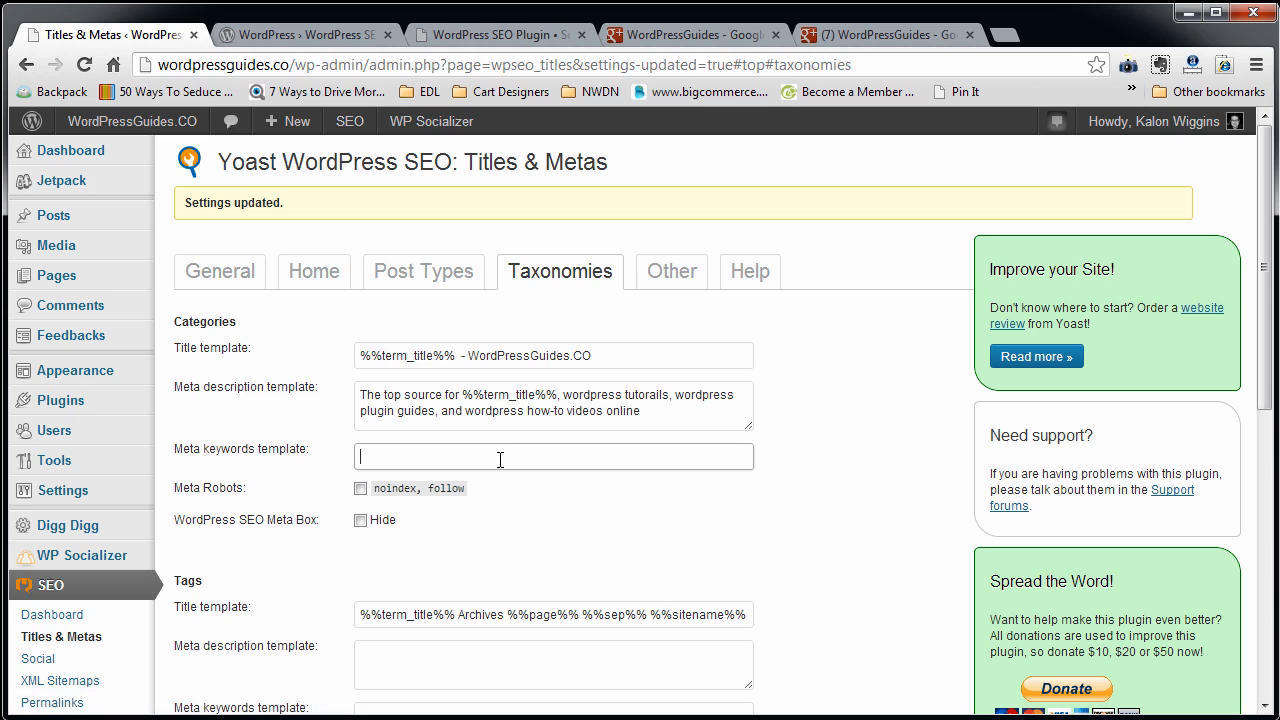
{"action": "type", "text": "plugin review, wordpress plugin, wordpress plug ins, wordpress menu"}
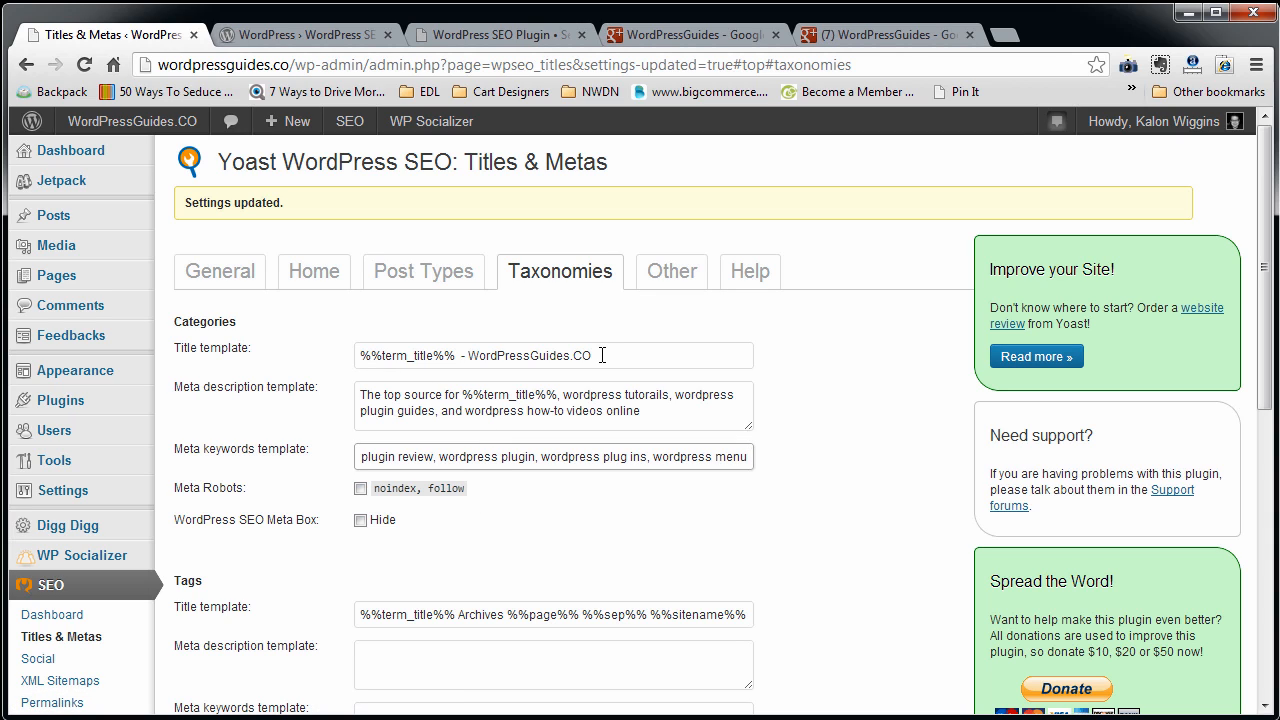
Replace the Tags title template with the Categories title template, %%term_title%% - WordPressGuides.CO.
{"action": "left_click_drag", "start_coordinate": [603, 355], "coordinate": [352, 357]}
{"action": "key", "text": "ctrl+c"}
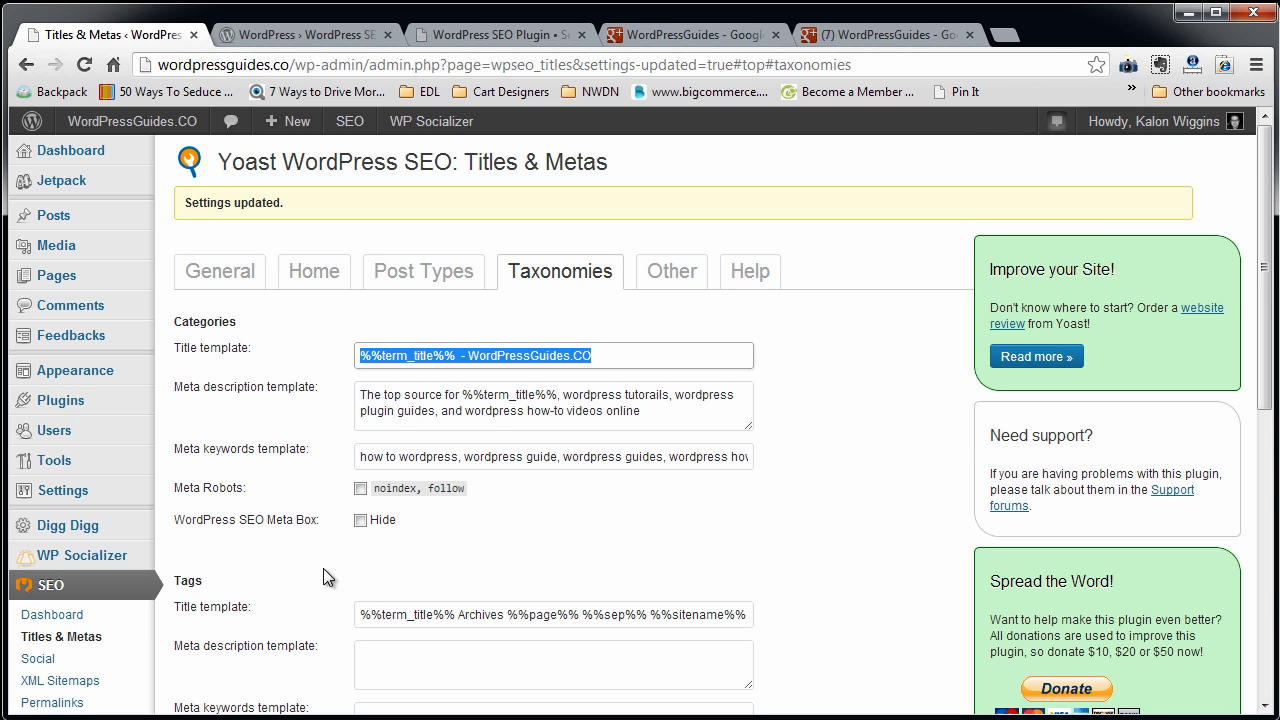
{"action": "scroll", "coordinate": [323, 568], "scroll_direction": "down", "scroll_amount": 2}
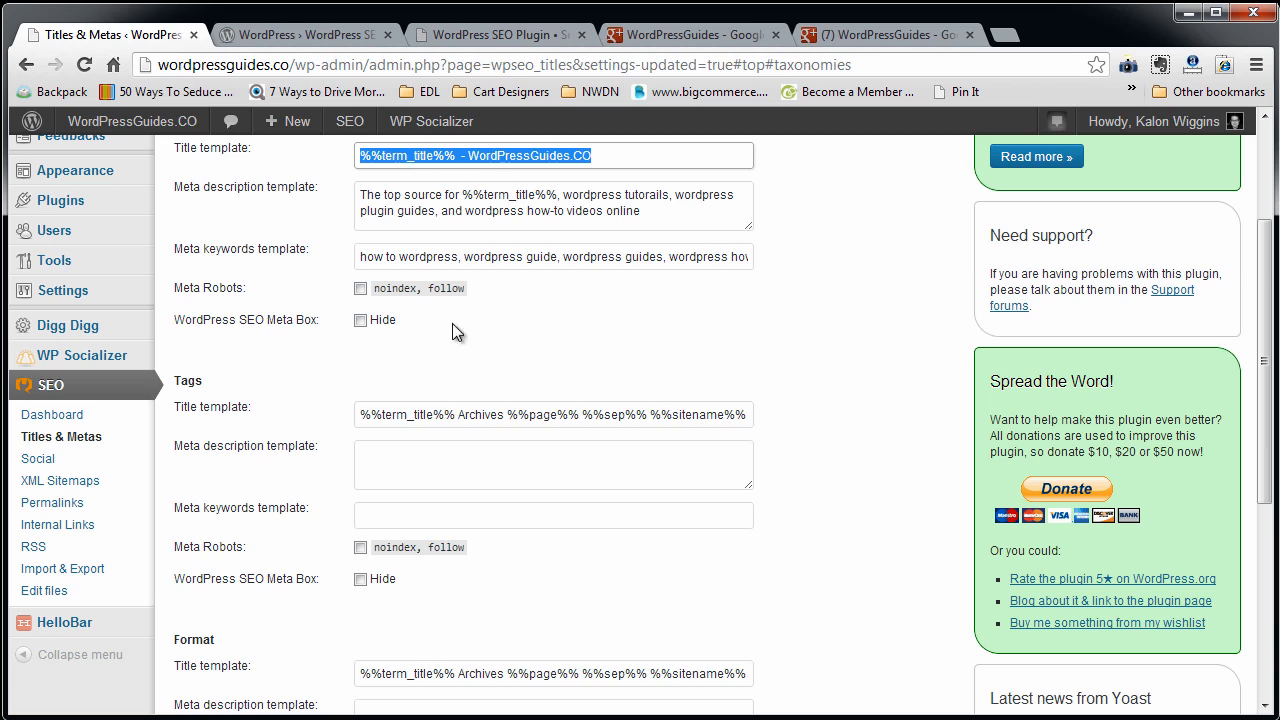
{"action": "triple_click", "coordinate": [402, 416]}
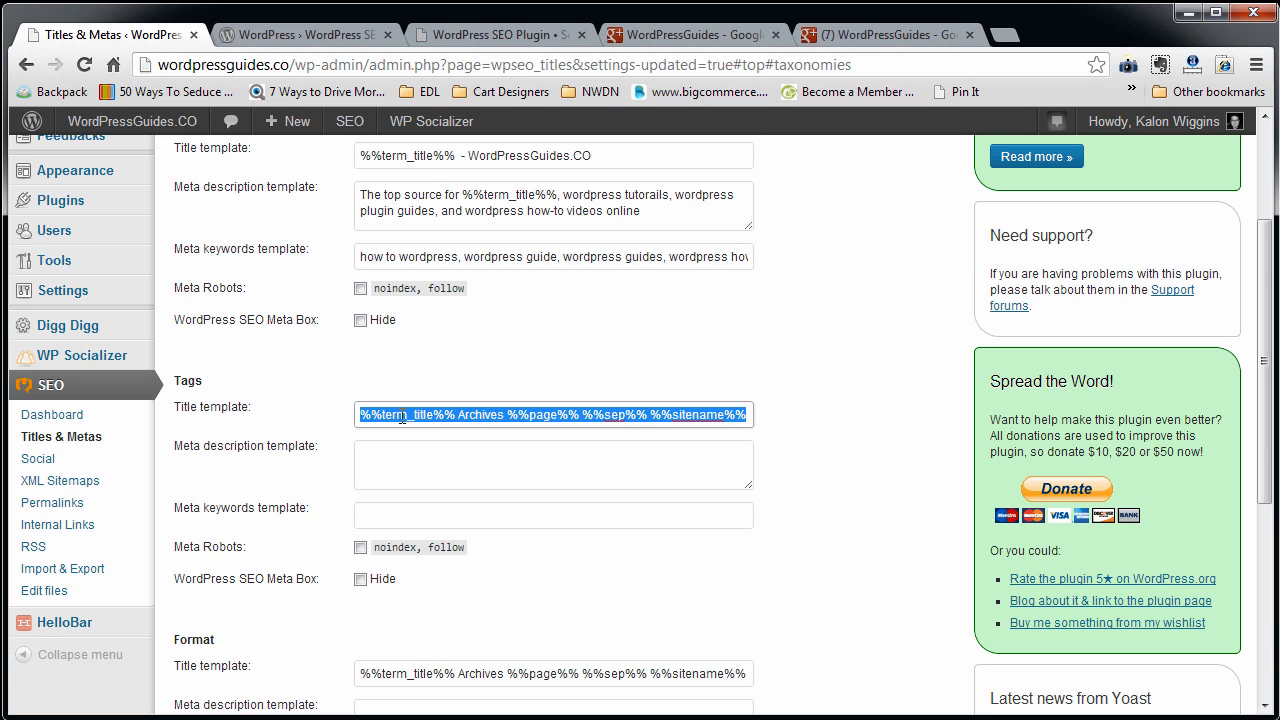
{"action": "key", "text": "ctrl+v"}
Copy the Categories meta description and keyword list into the matching Tags templates.
{"action": "triple_click", "coordinate": [663, 209]}
{"action": "key", "text": "ctrl+c"}
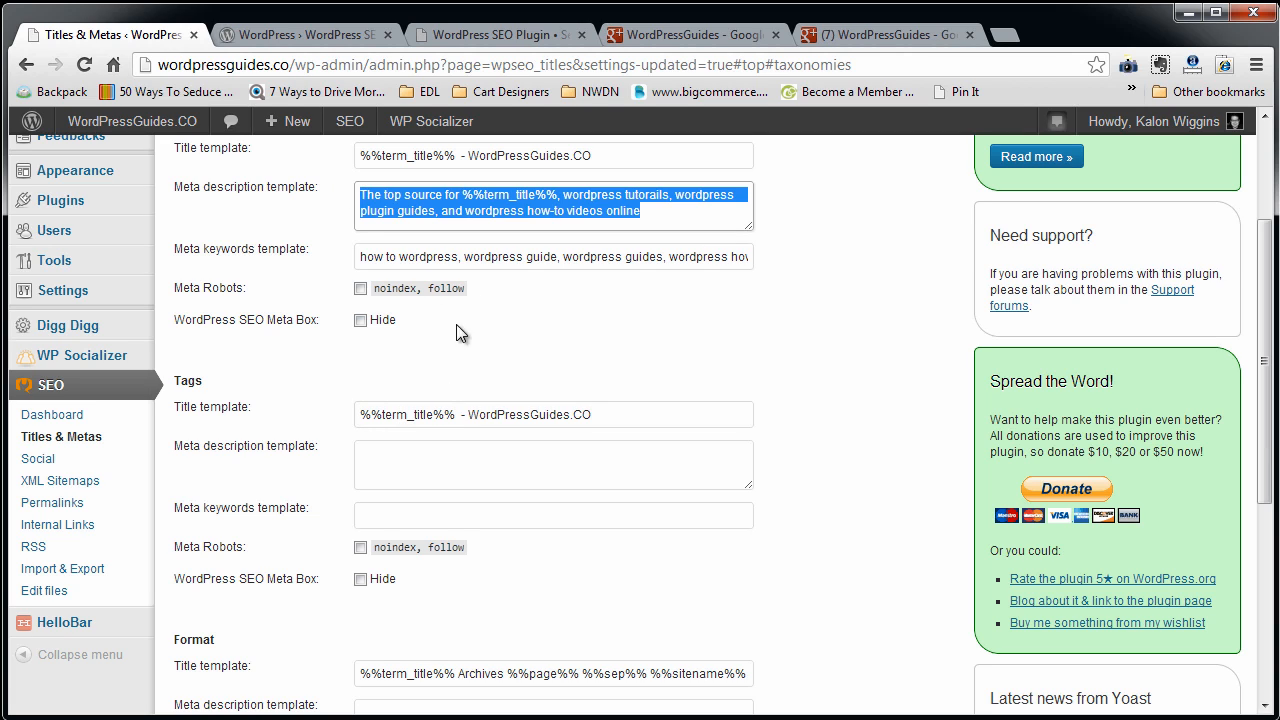
{"action": "left_click", "coordinate": [456, 468]}
{"action": "key", "text": "ctrl+v"}
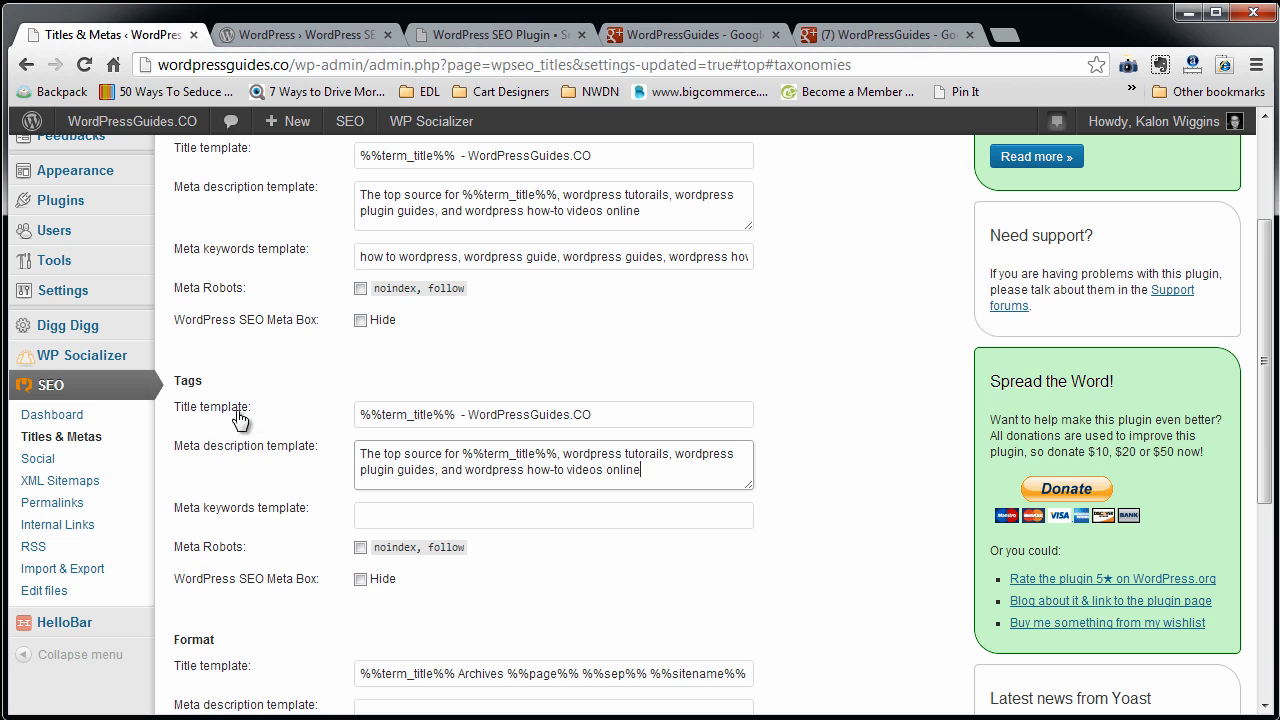
{"action": "triple_click", "coordinate": [504, 258]}
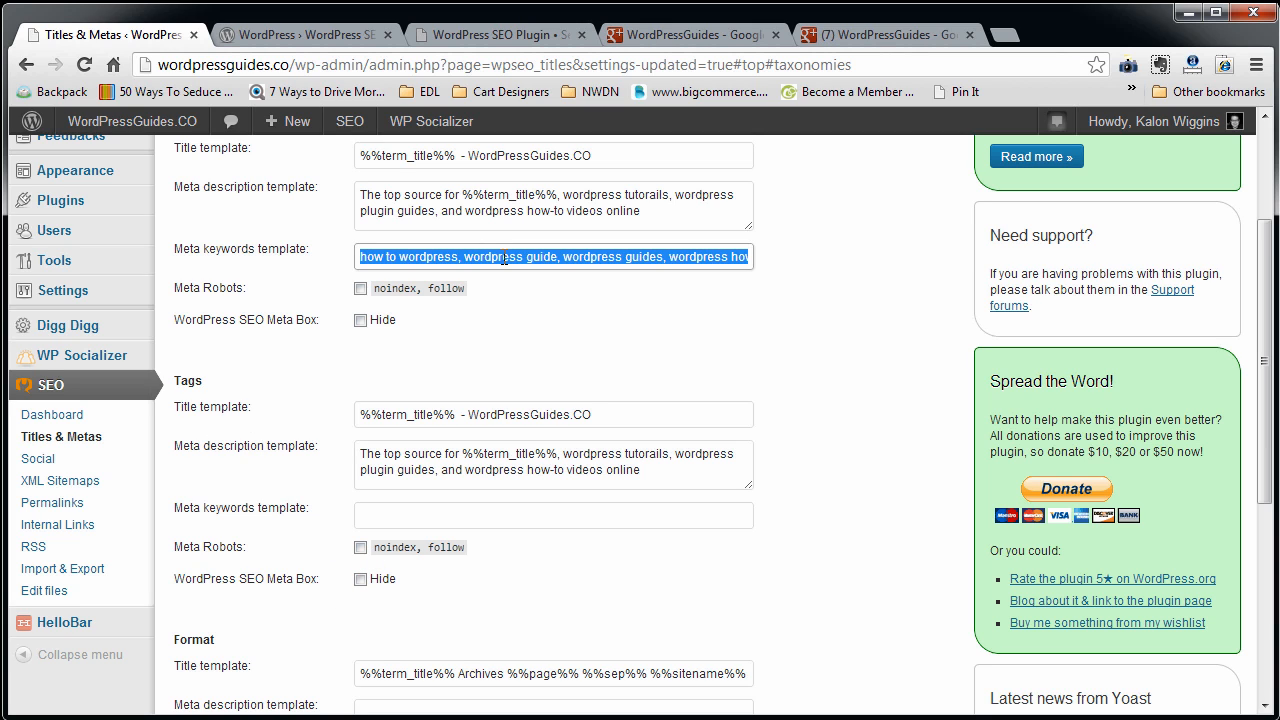
{"action": "key", "text": "ctrl+c"}
{"action": "left_click", "coordinate": [411, 519]}
{"action": "key", "text": "ctrl+v"}
Set the Format taxonomy's Meta Robots to noindex, follow and save the Taxonomies settings.
{"action": "scroll", "coordinate": [414, 522], "scroll_direction": "down", "scroll_amount": 3}
{"action": "left_click", "coordinate": [360, 506]}
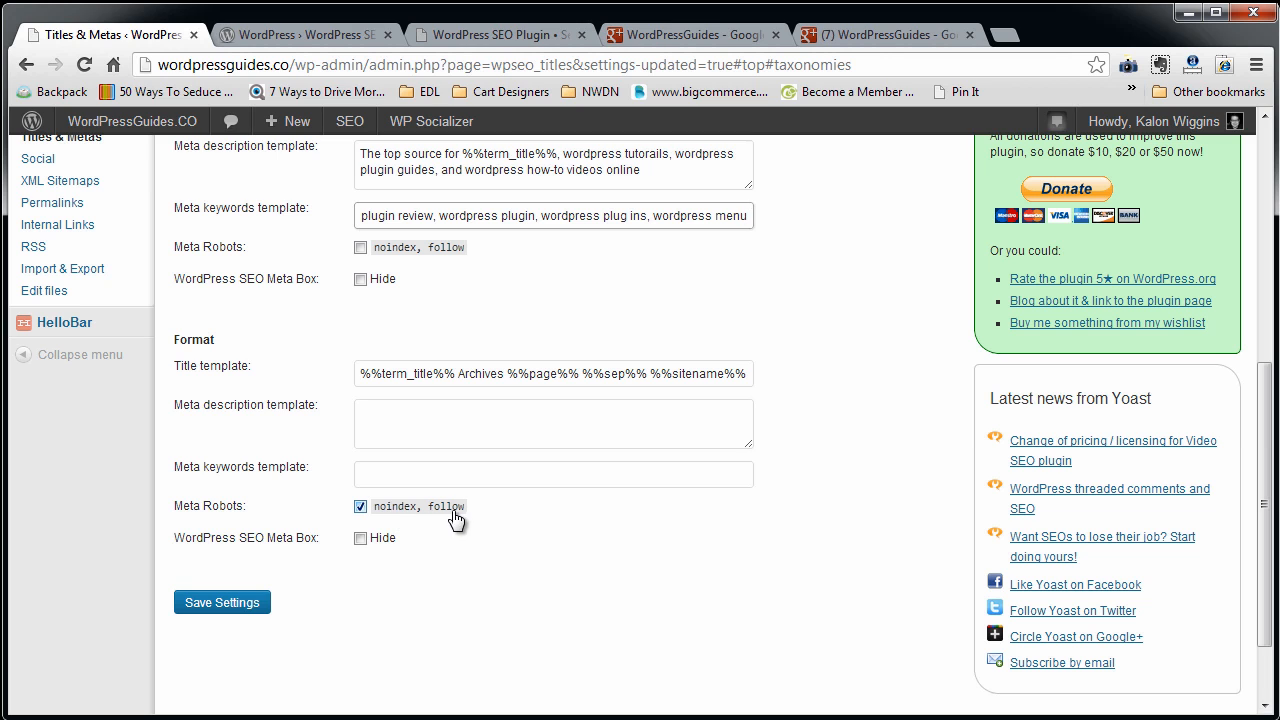
{"action": "left_click", "coordinate": [258, 600]}
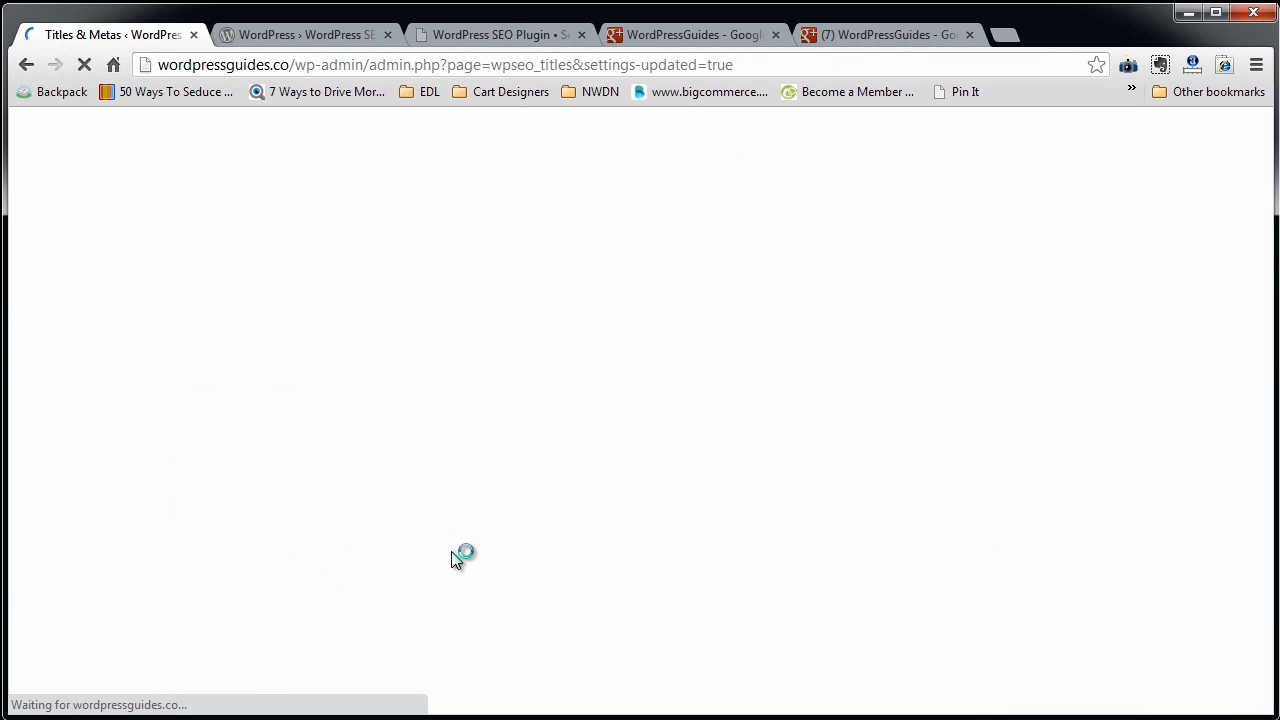
Open the Other settings and remove %%page%% from the Author Archives title template, leaving "%%name%%, Author at %%sitename%%".
{"action": "left_click", "coordinate": [668, 272]}
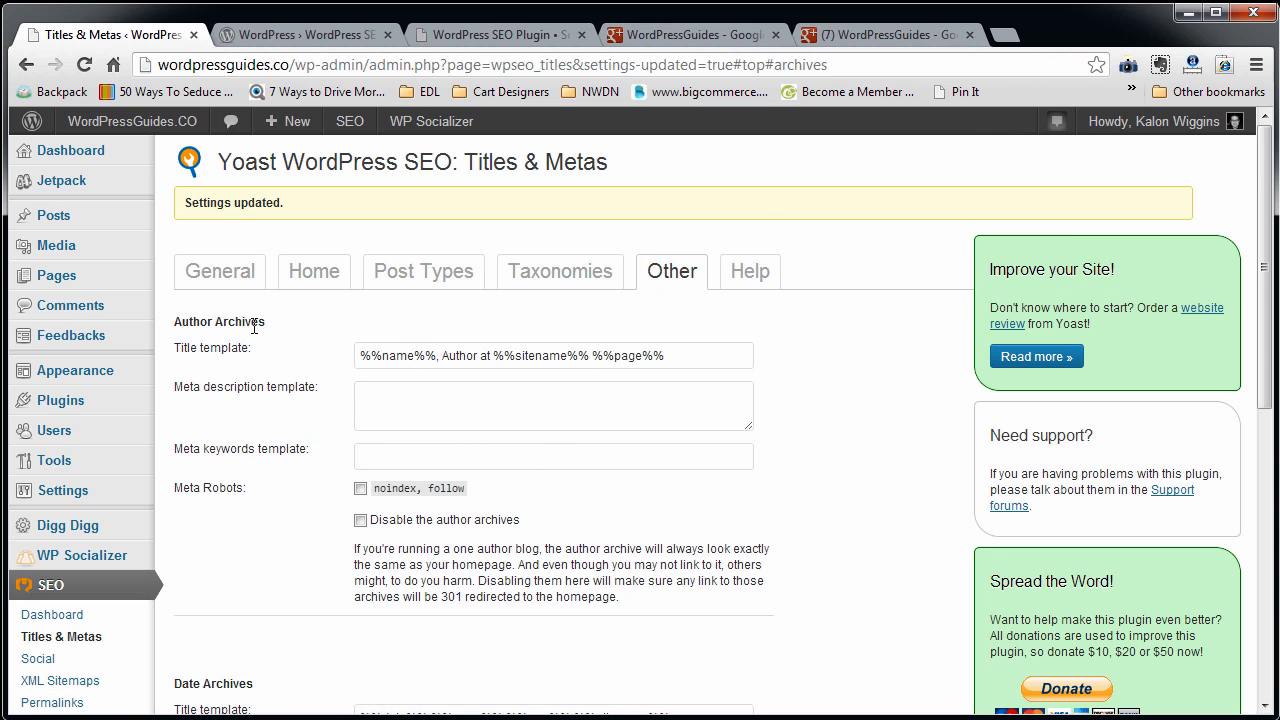
{"action": "scroll", "coordinate": [367, 366], "scroll_direction": "down", "scroll_amount": 1}
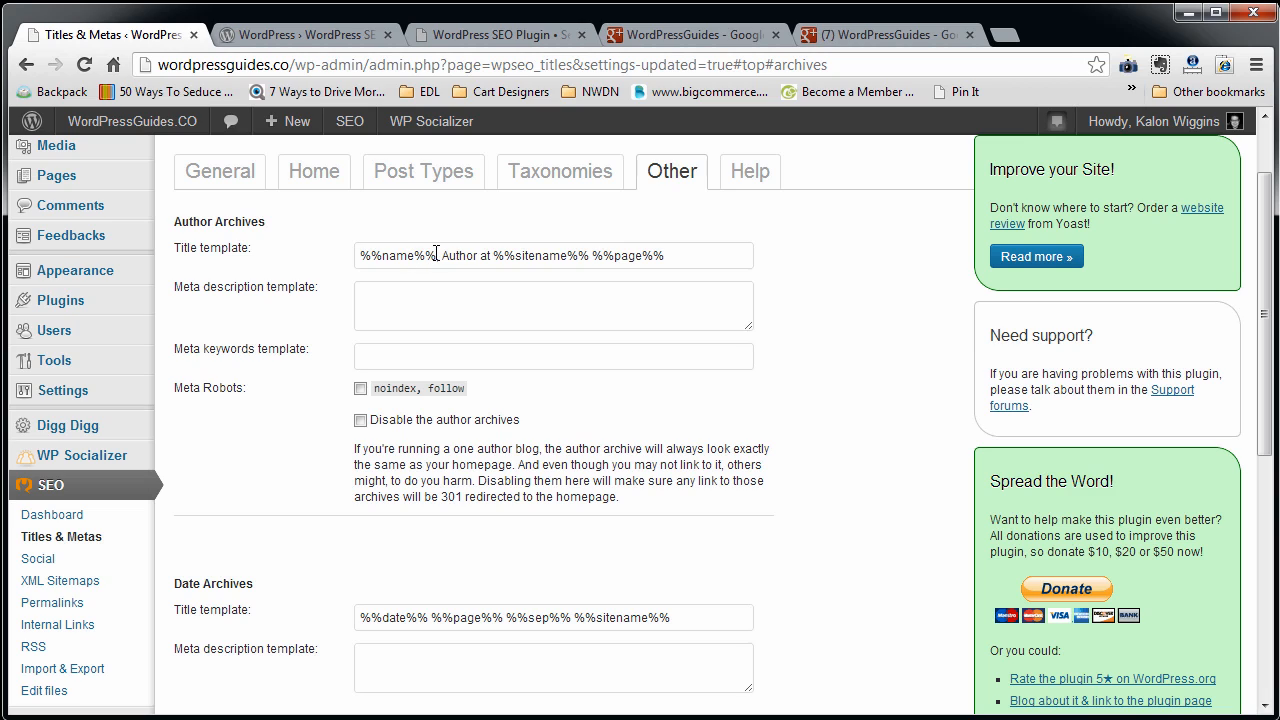
{"action": "left_click_drag", "start_coordinate": [437, 257], "coordinate": [320, 256]}
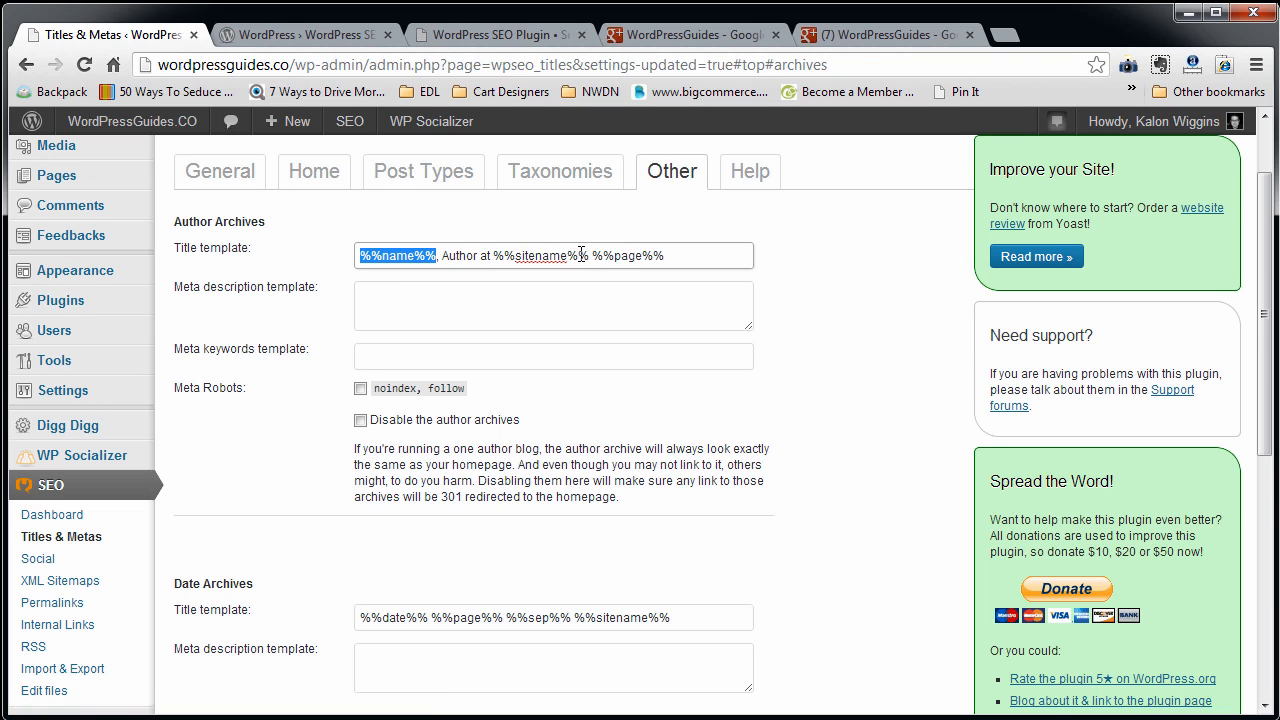
{"action": "left_click_drag", "start_coordinate": [589, 256], "coordinate": [883, 286]}
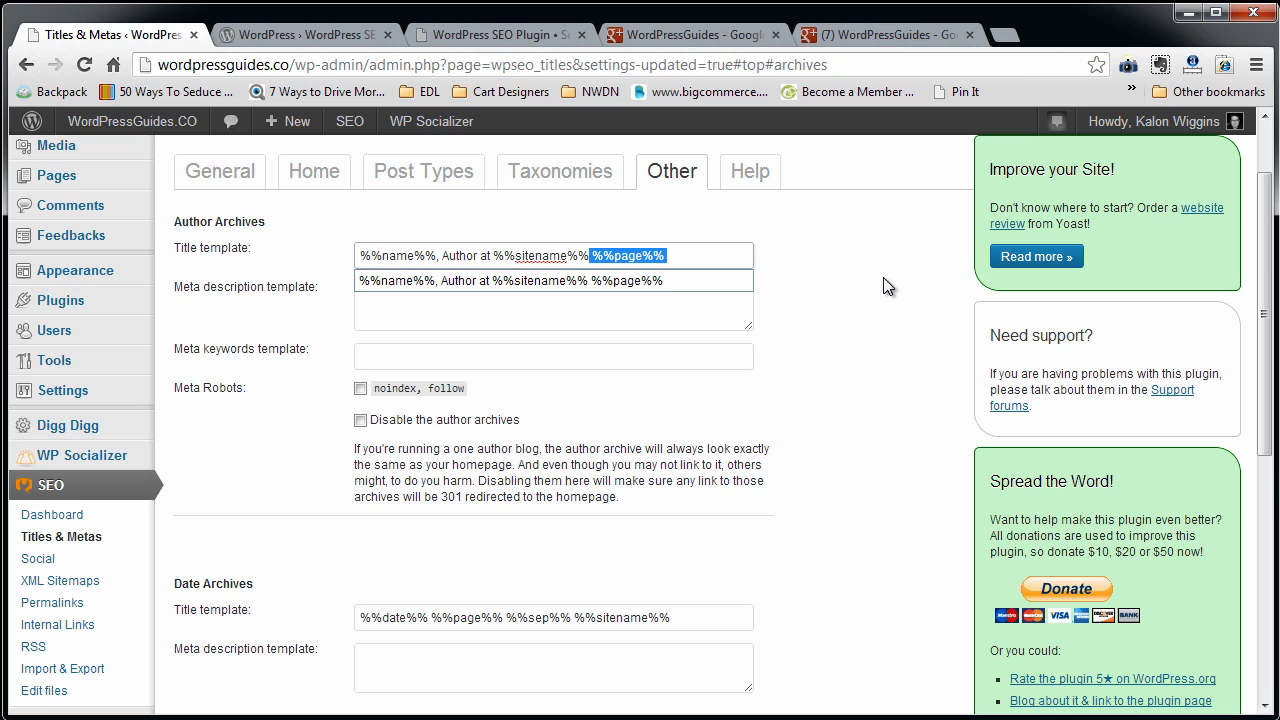
{"action": "key", "text": "BackSpace"}
{"action": "key", "text": "Escape"}
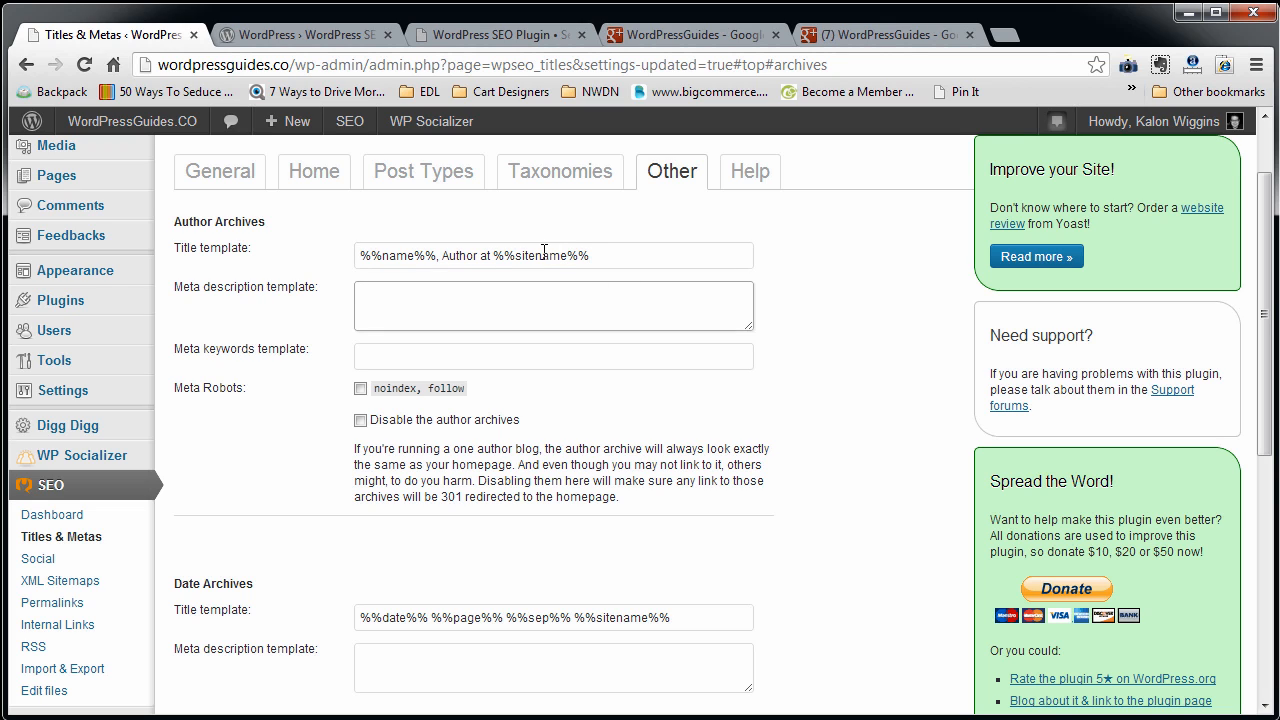
Copy the Posts meta description from Post Types into the Author Archives meta description template.
{"action": "left_click", "coordinate": [384, 172]}
{"action": "left_click_drag", "start_coordinate": [621, 312], "coordinate": [314, 282]}
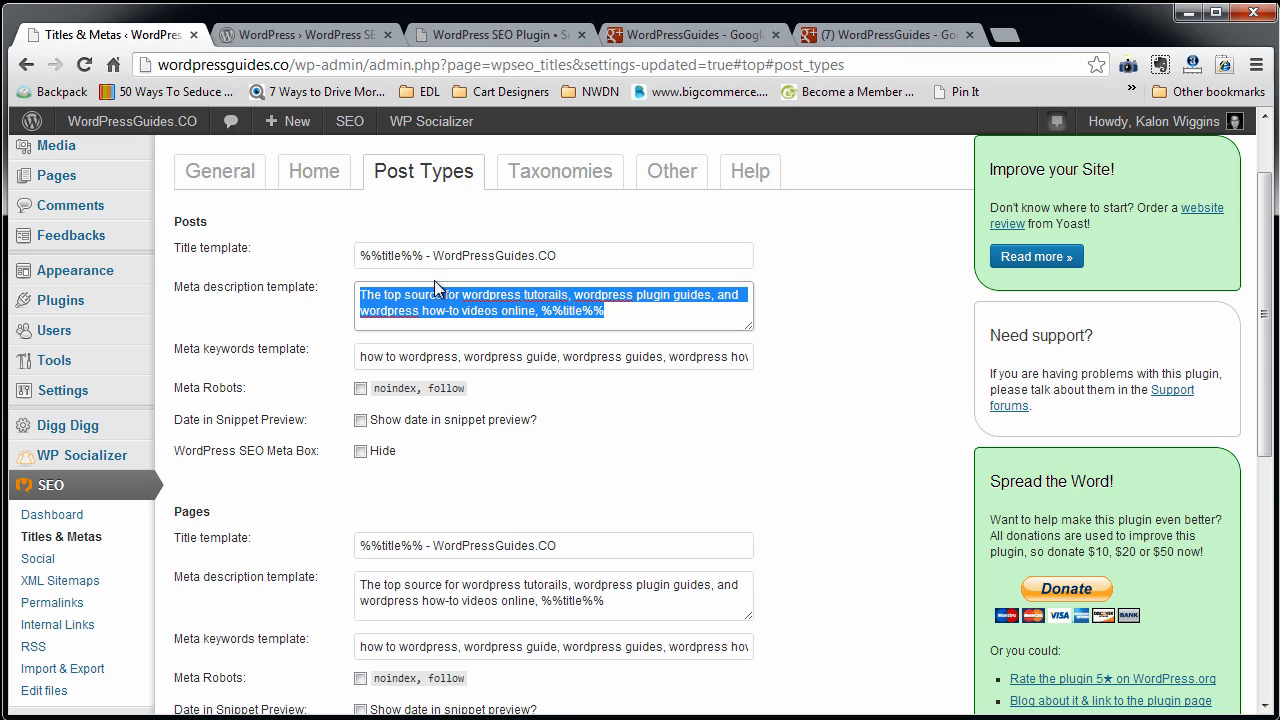
{"action": "left_click", "coordinate": [672, 172]}
{"action": "left_click", "coordinate": [503, 294]}
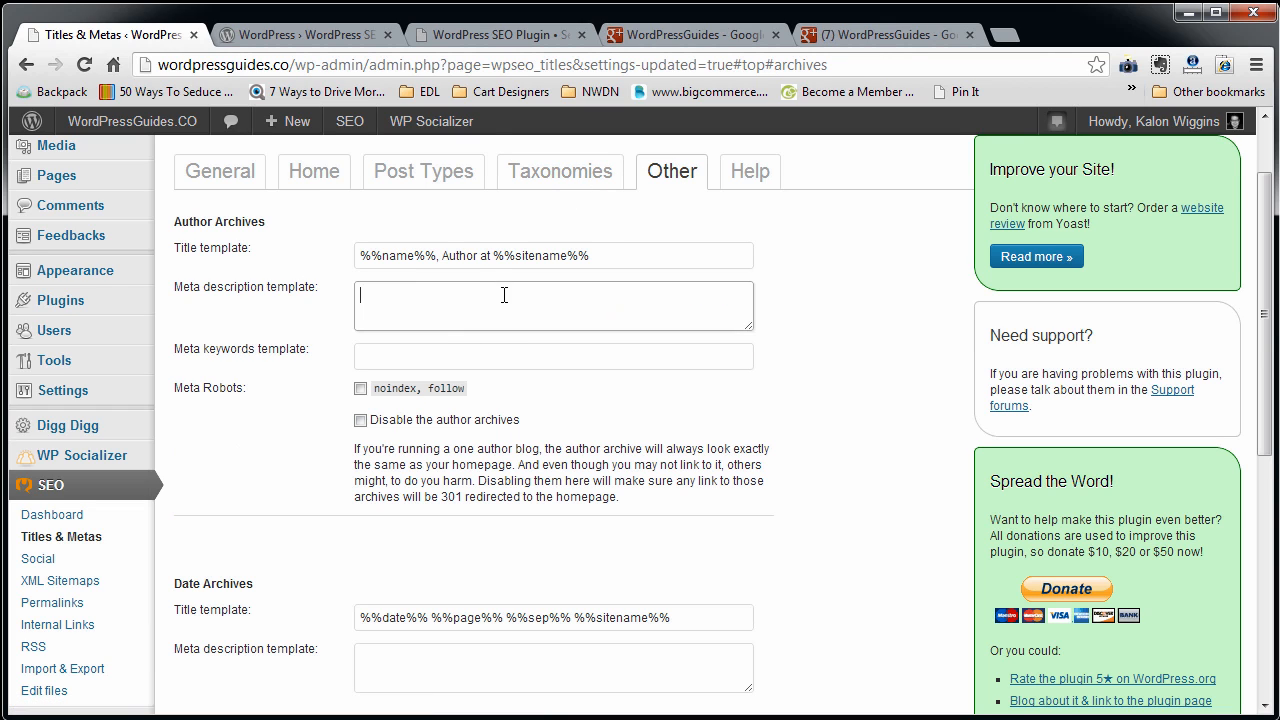
{"action": "key", "text": "ctrl+v"}
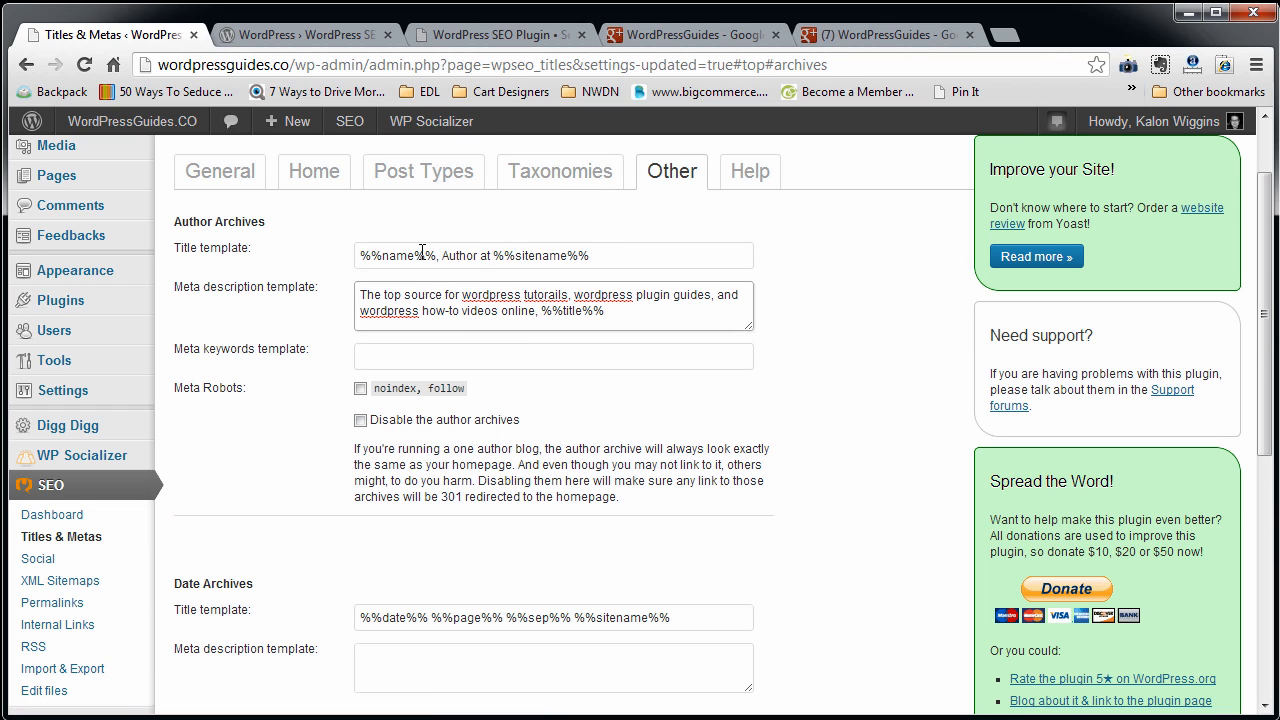
Replace "The top source for" with "Learn from %%name%% all about" at the start of the Author Archives meta description.
{"action": "triple_click", "coordinate": [423, 255]}
{"action": "left_click", "coordinate": [404, 297]}
{"action": "key", "text": "Home"}
{"action": "type", "text": "Learn fr"}
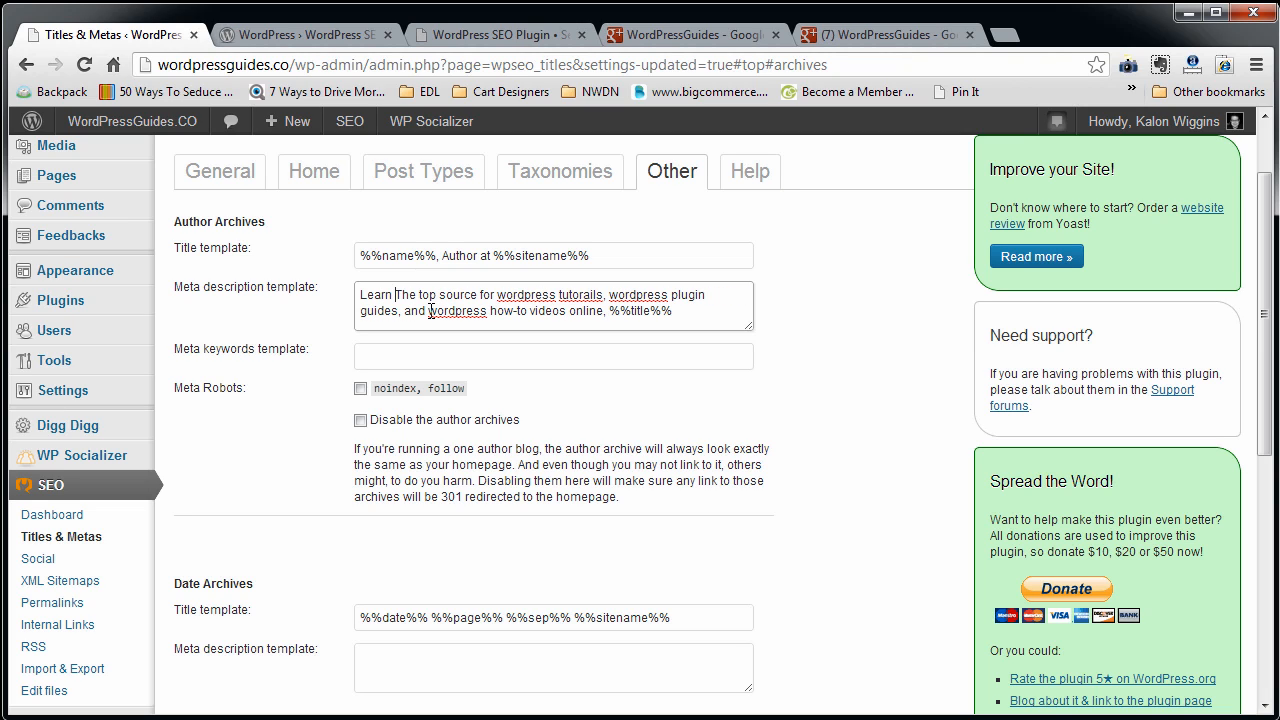
{"action": "type", "text": "om %%name%%"}
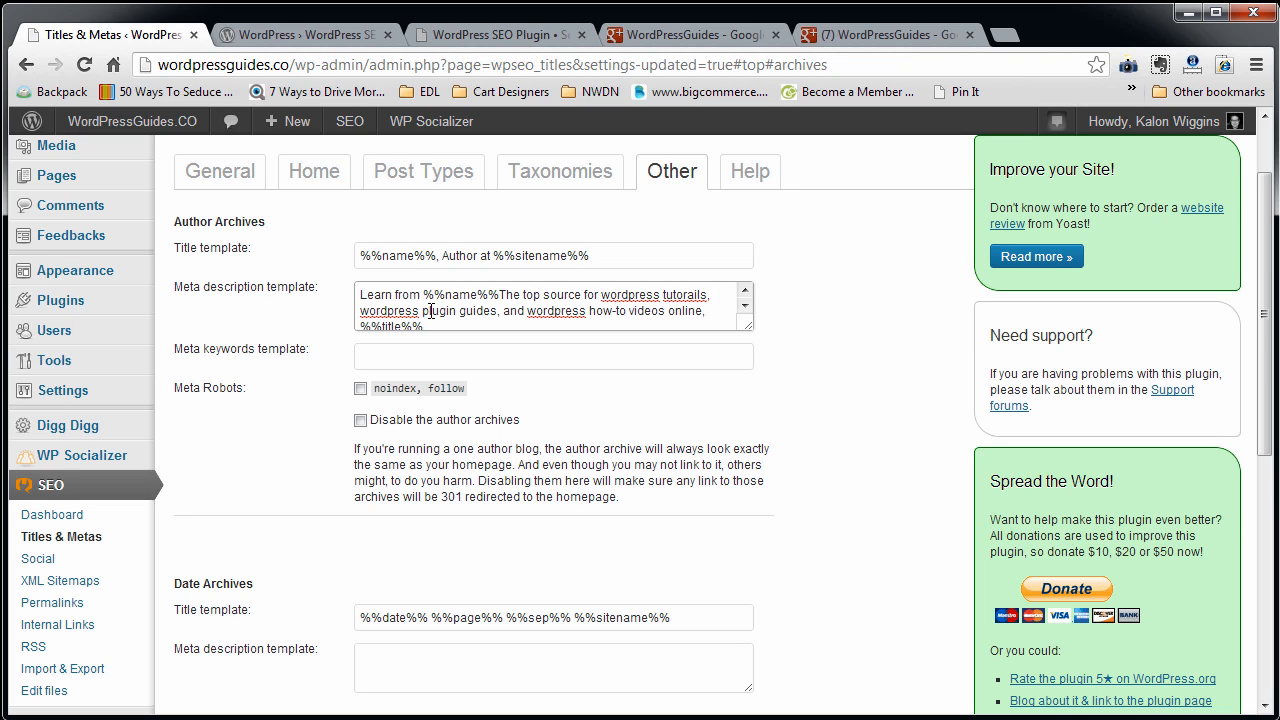
{"action": "type", "text": " all about"}
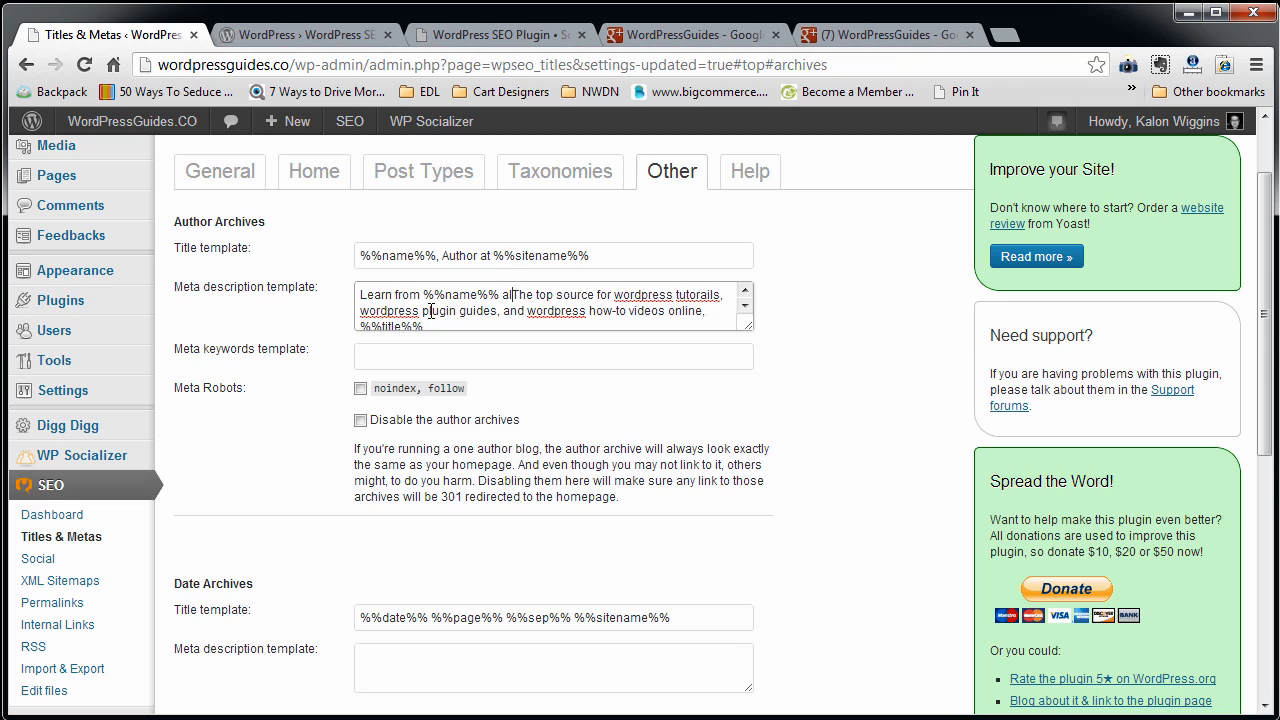
{"action": "key", "text": "Delete"}
{"action": "key", "text": "Delete"}
{"action": "key", "text": "Delete"}
{"action": "key", "text": "Delete"}
{"action": "key", "text": "Delete"}
{"action": "key", "text": "Delete"}
{"action": "key", "text": "Delete"}
{"action": "key", "text": "Delete"}
{"action": "key", "text": "Delete"}
{"action": "key", "text": "Delete"}
{"action": "key", "text": "Delete"}
{"action": "key", "text": "Delete"}
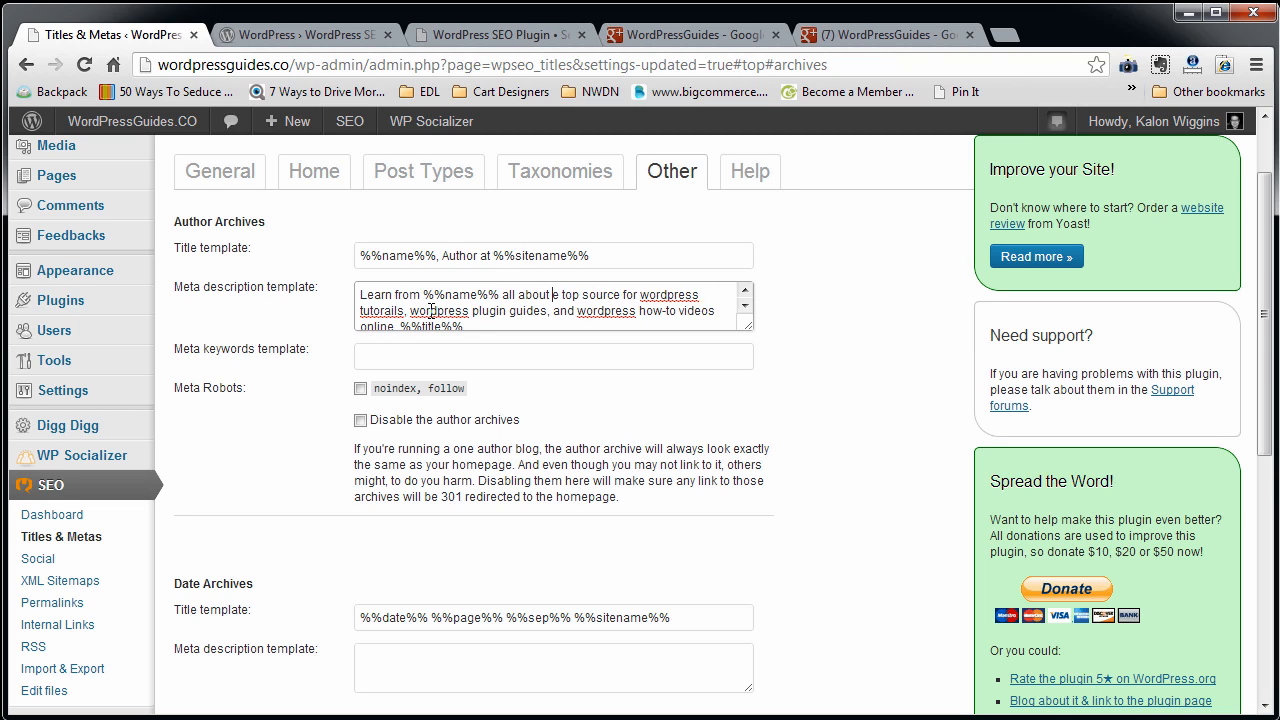
{"action": "key", "text": "Delete"}
{"action": "key", "text": "Delete"}
{"action": "key", "text": "Delete"}
{"action": "key", "text": "Delete"}
{"action": "key", "text": "Delete"}
{"action": "key", "text": "Delete"}
{"action": "key", "text": "Delete"}
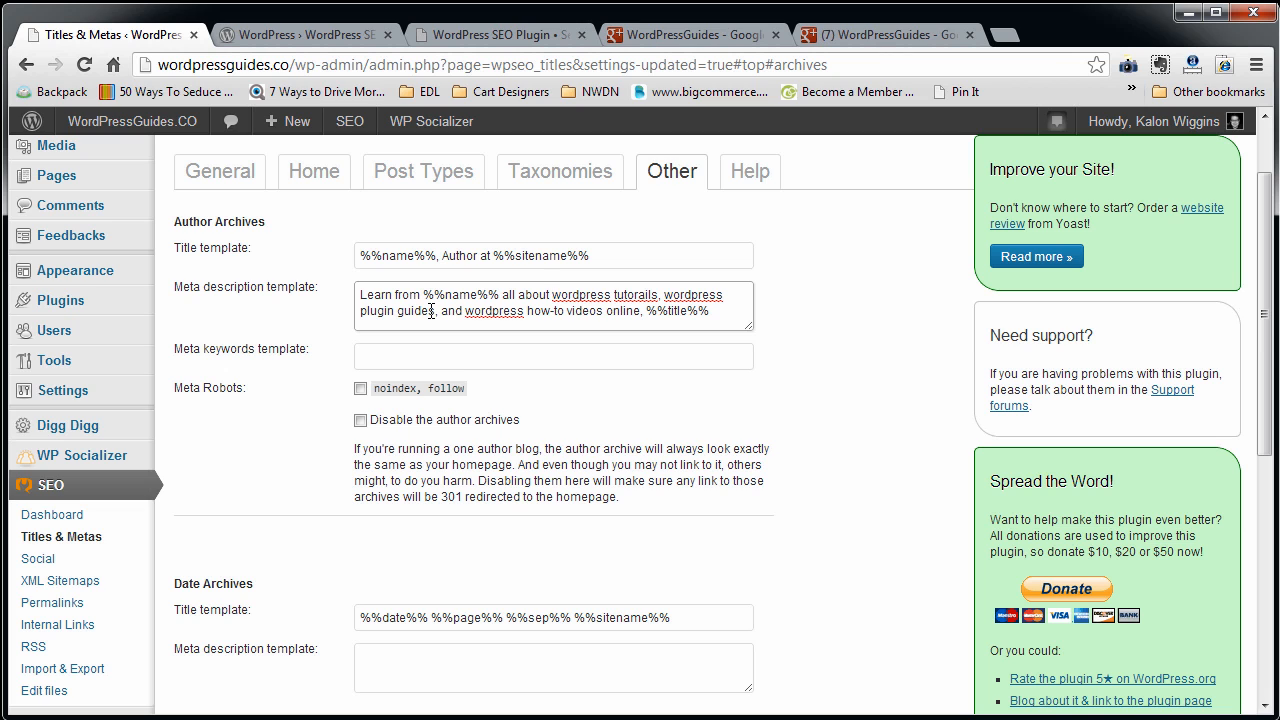
Copy the Posts keyword list from Post Types into the Author Archives meta keywords template.
{"action": "left_click", "coordinate": [363, 356]}
{"action": "left_click", "coordinate": [441, 185]}
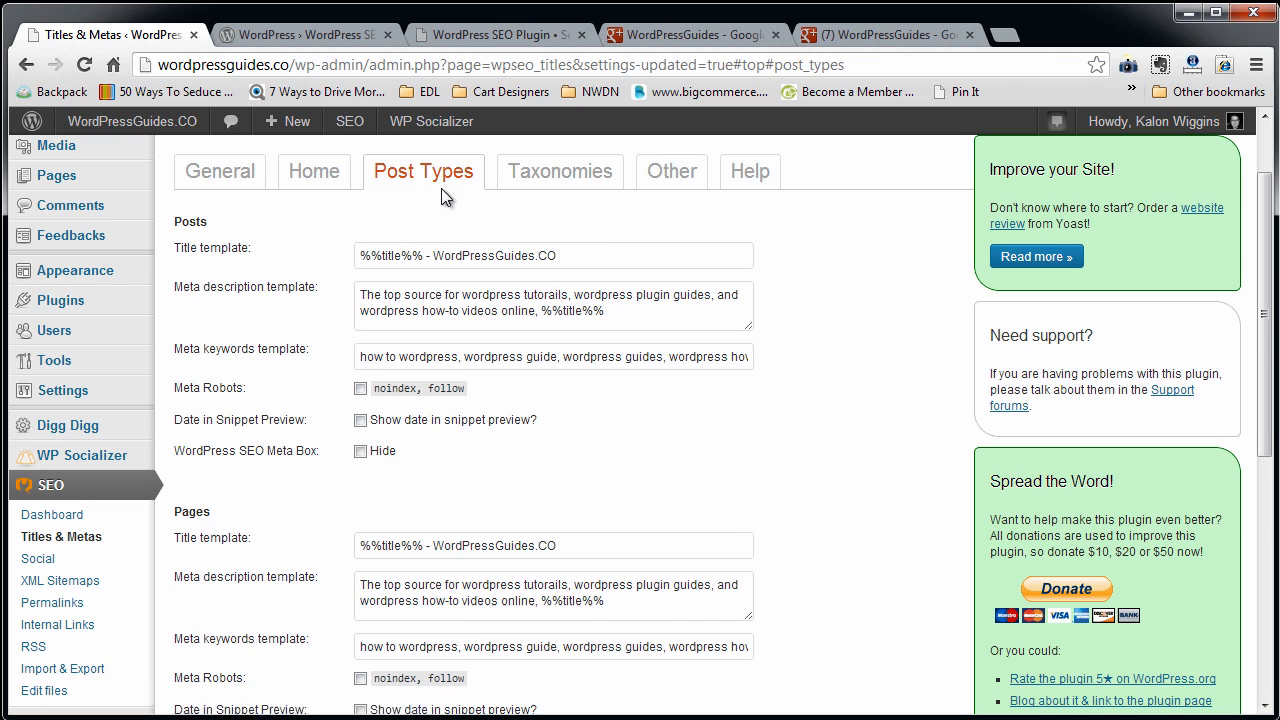
{"action": "triple_click", "coordinate": [454, 358]}
{"action": "left_click", "coordinate": [540, 172]}
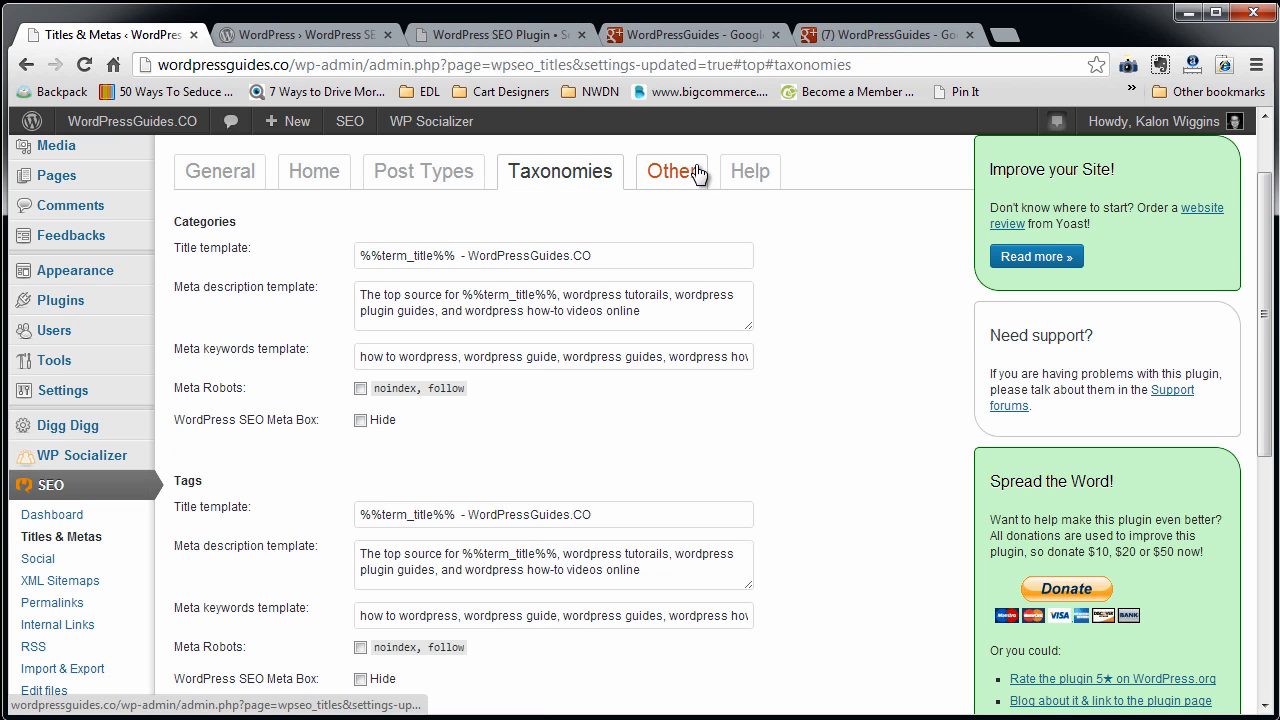
{"action": "left_click", "coordinate": [697, 175]}
{"action": "left_click", "coordinate": [540, 360]}
{"action": "key", "text": "ctrl+v"}
Look over the Date Archives and Special Pages options and save the Other settings.
{"action": "scroll", "coordinate": [414, 440], "scroll_direction": "down", "scroll_amount": 4}
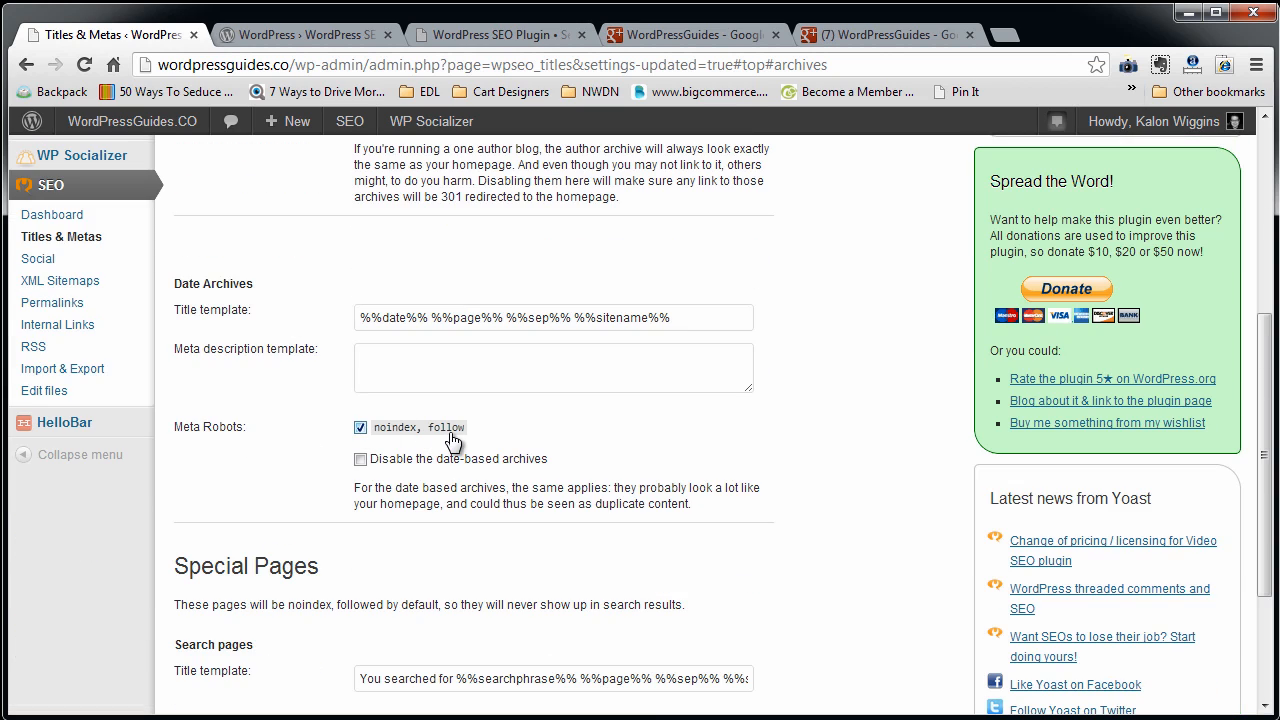
{"action": "scroll", "coordinate": [449, 437], "scroll_direction": "down", "scroll_amount": 2}
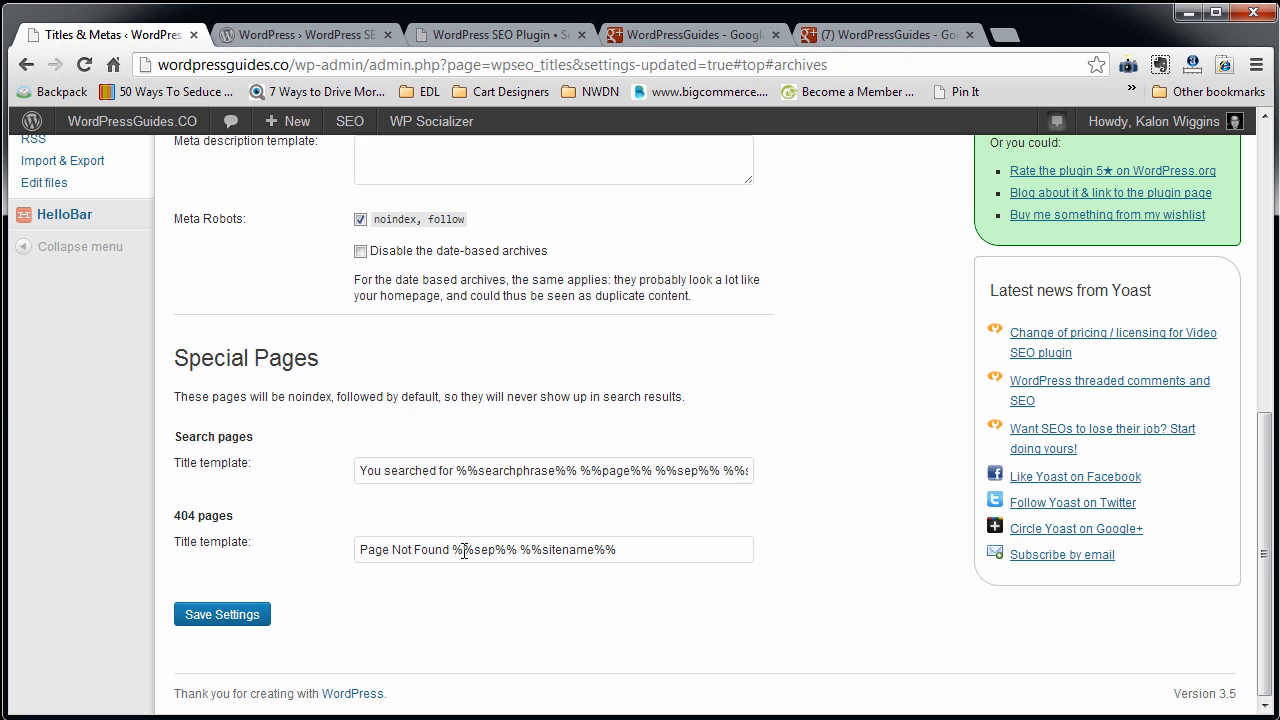
{"action": "scroll", "coordinate": [394, 505], "scroll_direction": "up", "scroll_amount": 6}
{"action": "scroll", "coordinate": [396, 504], "scroll_direction": "down", "scroll_amount": 5}
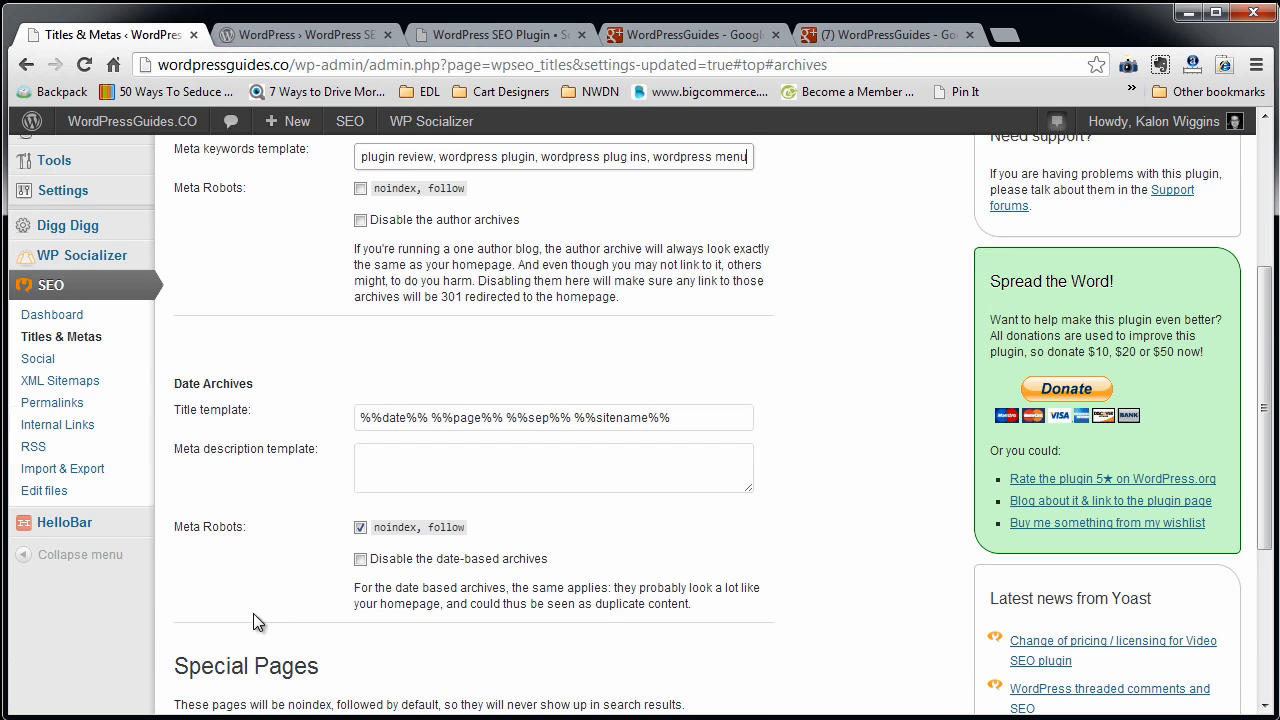
{"action": "scroll", "coordinate": [236, 648], "scroll_direction": "down", "scroll_amount": 1}
{"action": "left_click", "coordinate": [235, 615]}
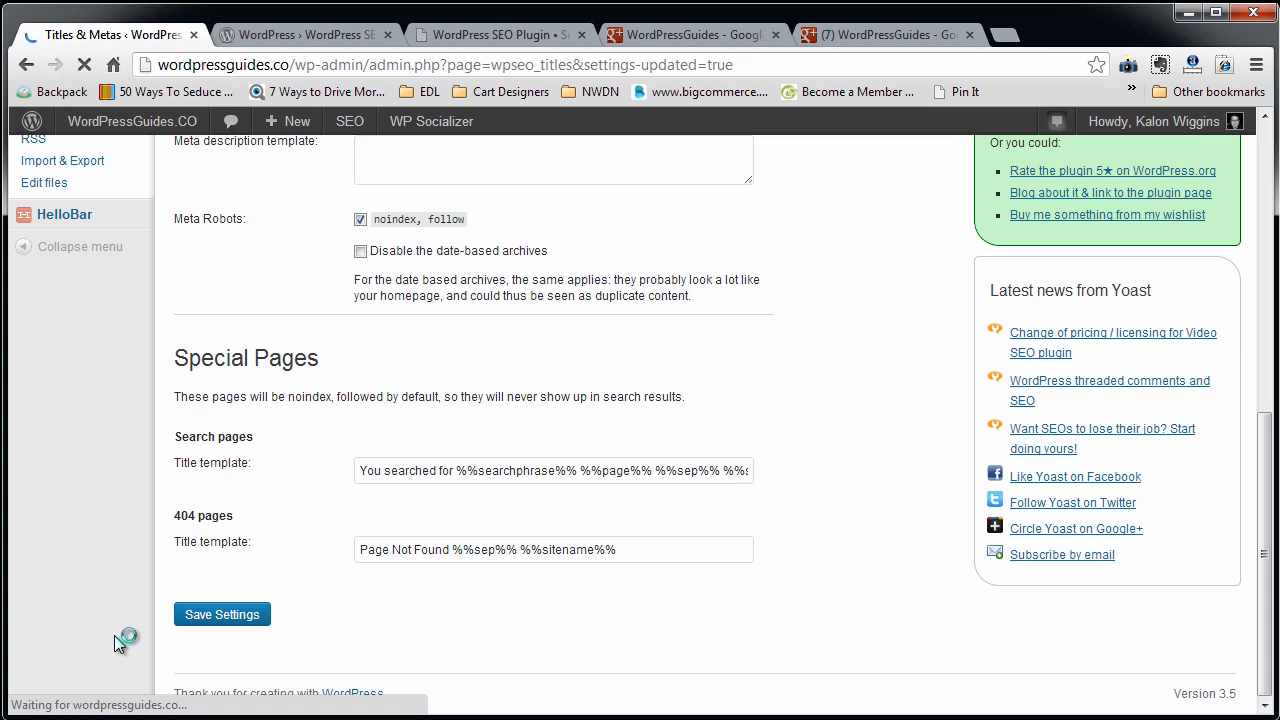
Open the SEO plugin's Social settings and look through the Facebook OpenGraph and Twitter options.
{"action": "scroll", "coordinate": [254, 491], "scroll_direction": "down", "scroll_amount": 2}
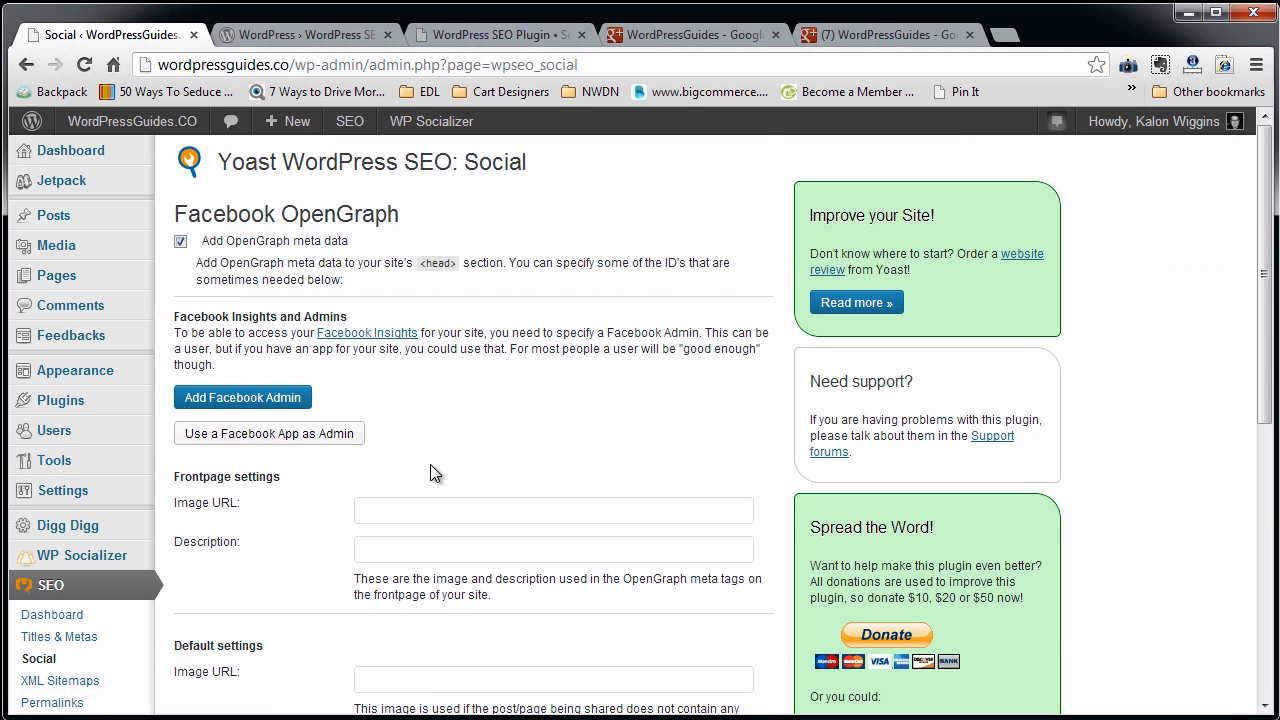
{"action": "scroll", "coordinate": [430, 464], "scroll_direction": "down", "scroll_amount": 2}
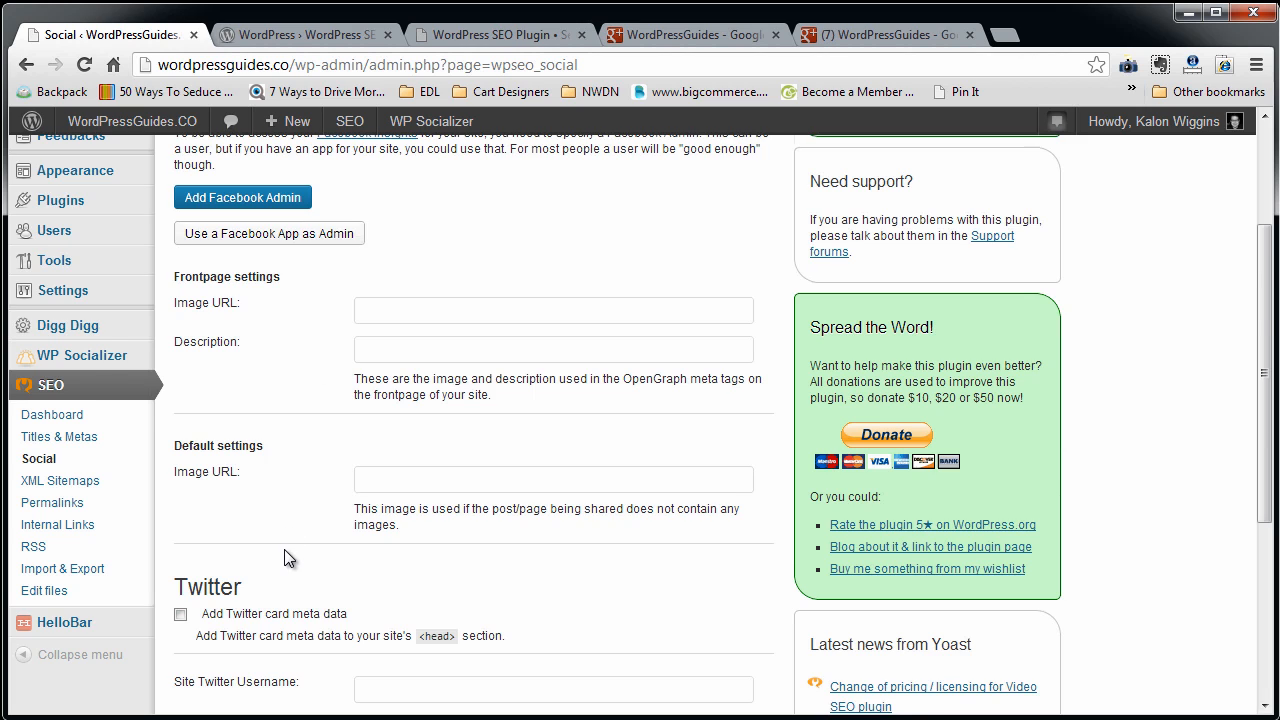
{"action": "scroll", "coordinate": [284, 549], "scroll_direction": "down", "scroll_amount": 2}
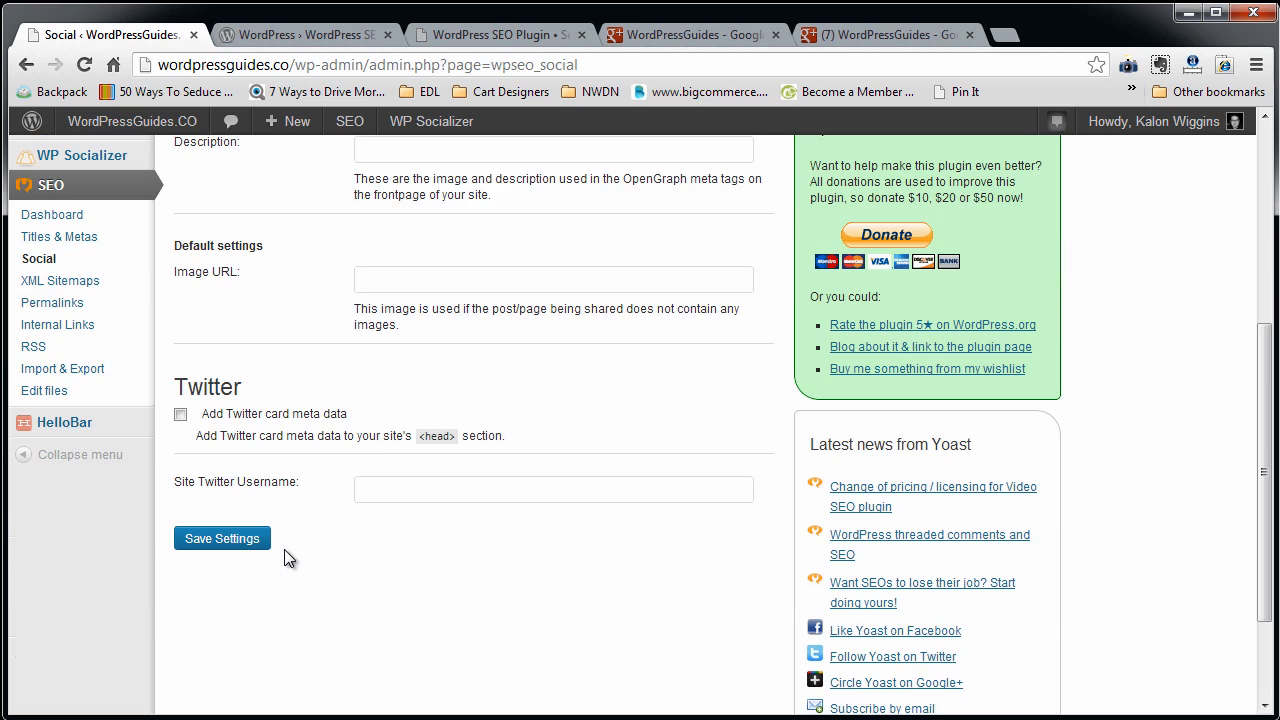
Open the SEO plugin's XML Sitemaps settings and enable pinging Yahoo! and Ask.com after content publication.
{"action": "left_click", "coordinate": [72, 280]}
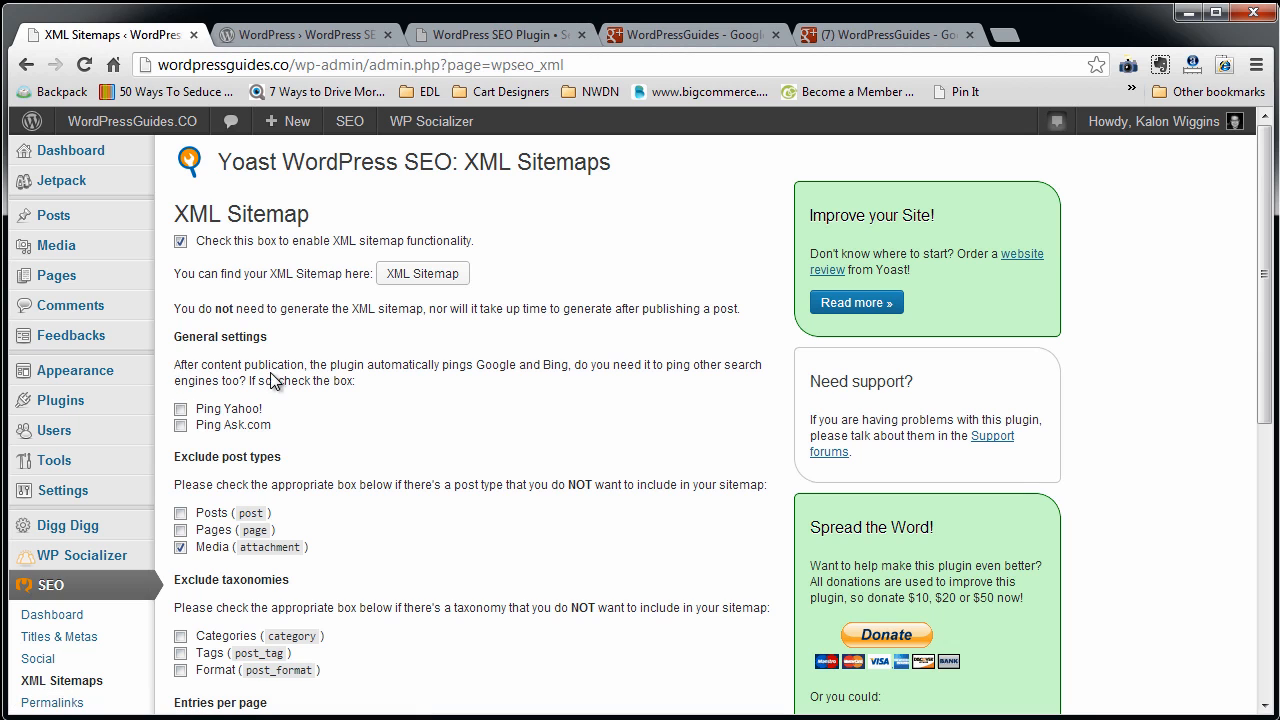
{"action": "scroll", "coordinate": [275, 380], "scroll_direction": "down", "scroll_amount": 1}
{"action": "scroll", "coordinate": [275, 380], "scroll_direction": "up", "scroll_amount": 1}
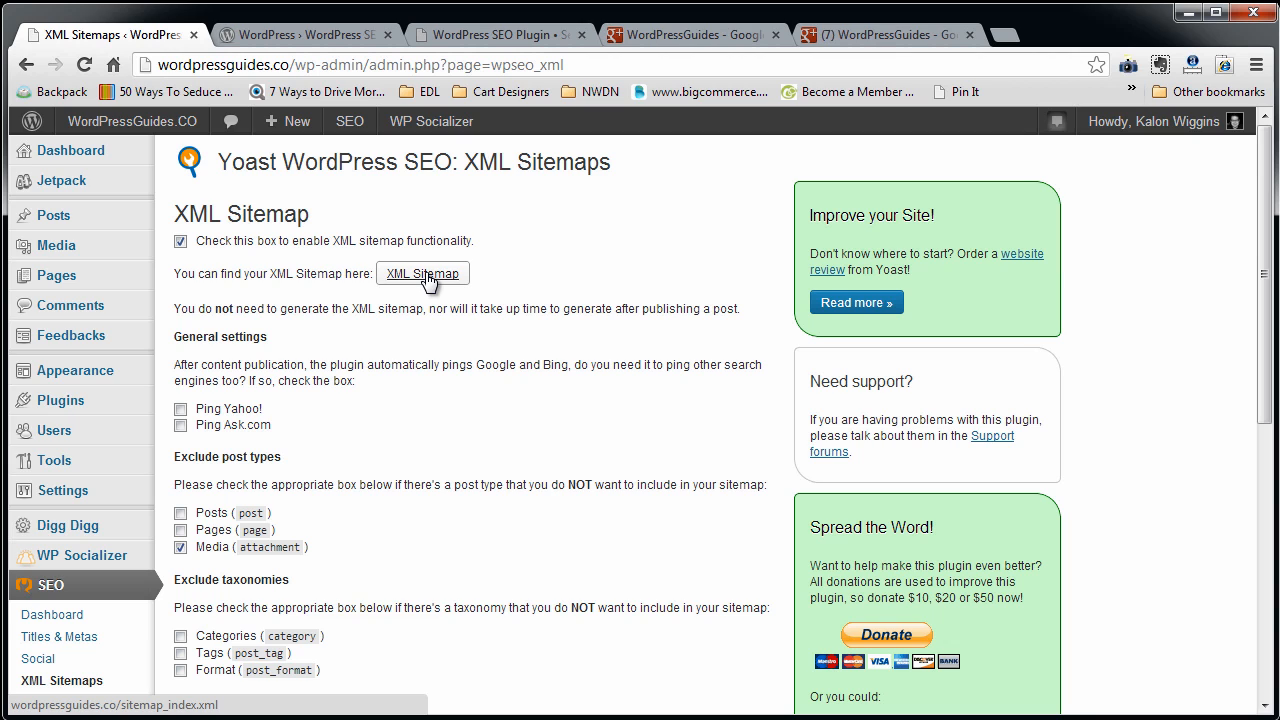
{"action": "scroll", "coordinate": [270, 335], "scroll_direction": "down", "scroll_amount": 1}
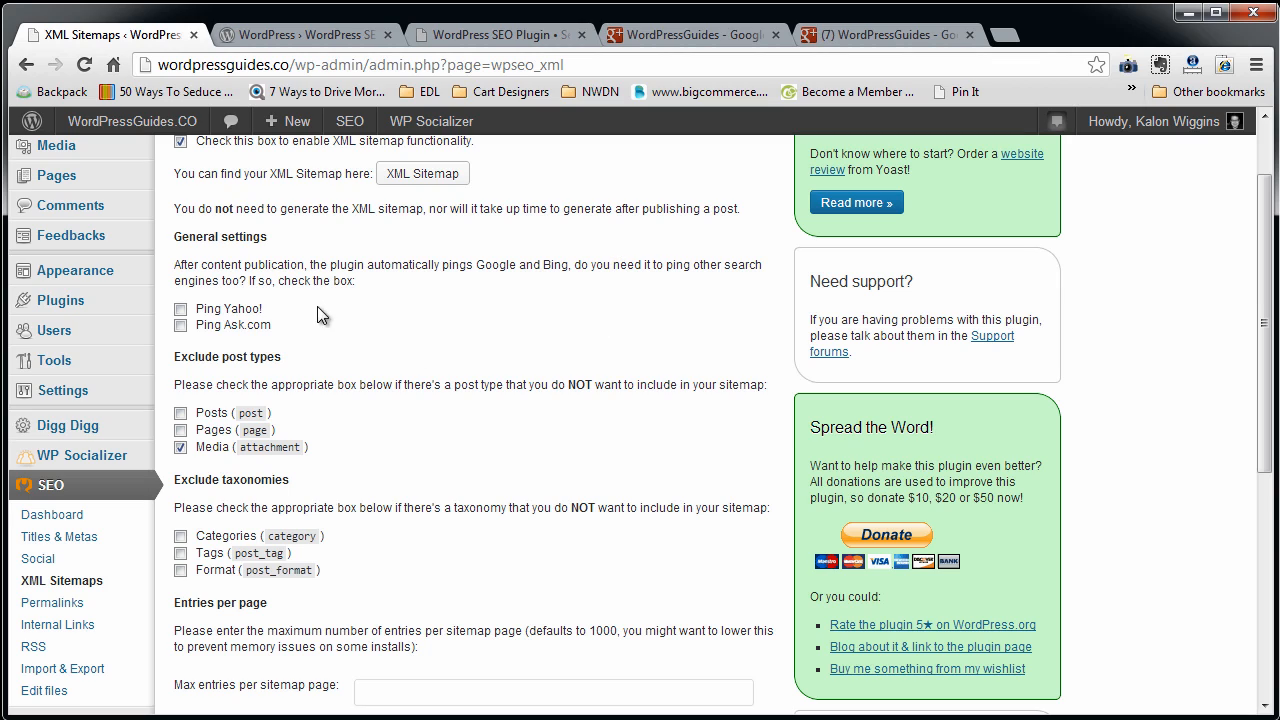
{"action": "left_click", "coordinate": [180, 309]}
{"action": "left_click", "coordinate": [180, 325]}
Exclude the Format taxonomy from the XML sitemap and save the settings.
{"action": "left_click_drag", "start_coordinate": [283, 357], "coordinate": [177, 360]}
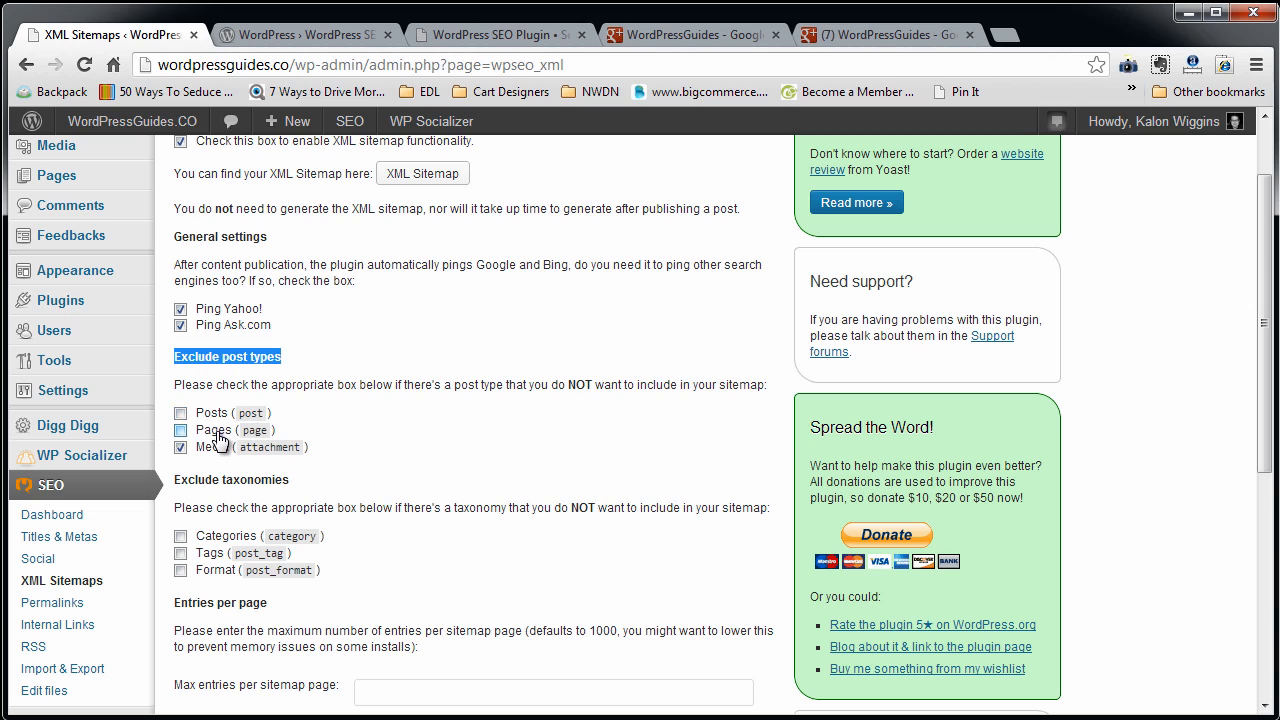
{"action": "scroll", "coordinate": [348, 459], "scroll_direction": "down", "scroll_amount": 2}
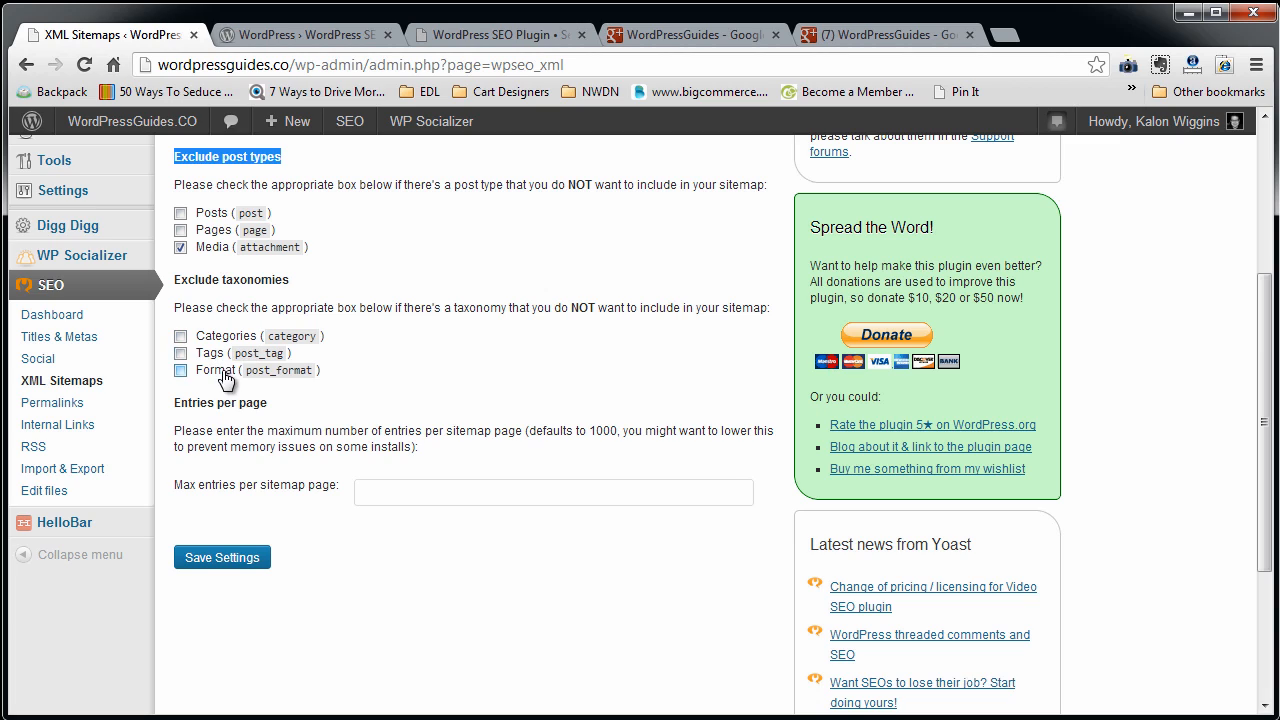
{"action": "left_click", "coordinate": [181, 370]}
{"action": "left_click", "coordinate": [405, 492]}
{"action": "left_click", "coordinate": [214, 566]}
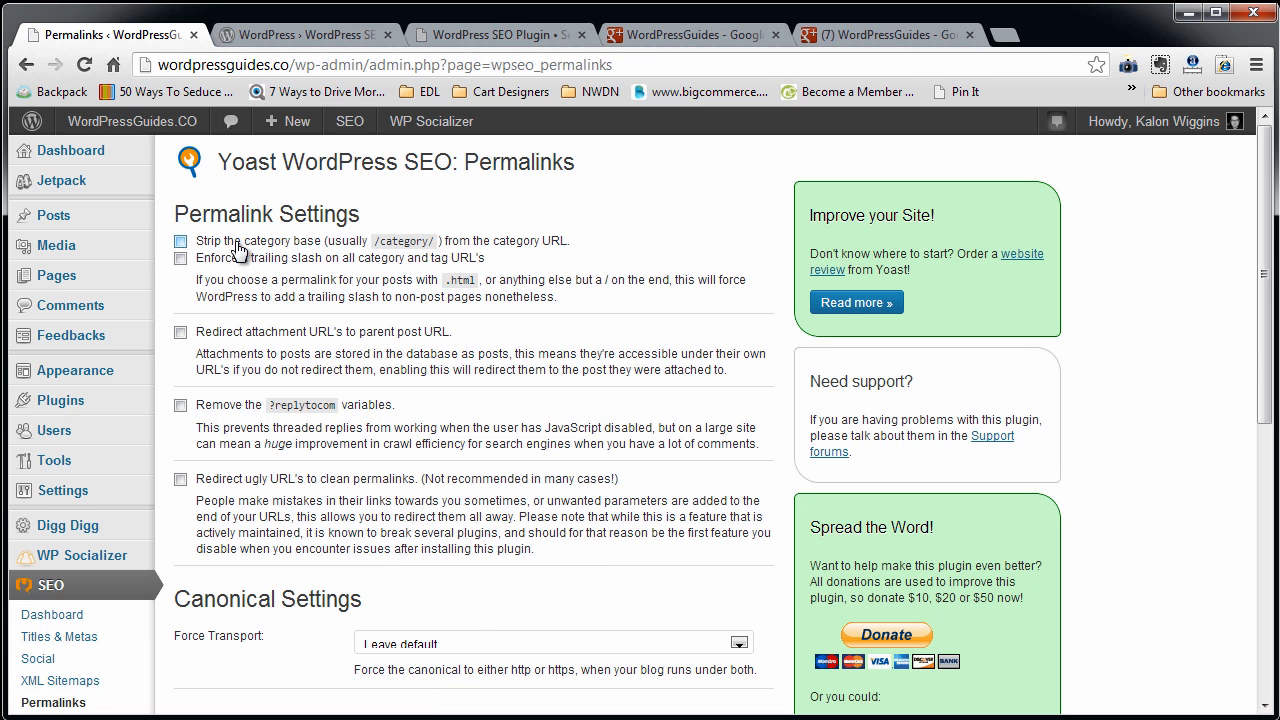
In the Permalinks settings, strip the category base, redirect attachment URLs to the parent post URL, and save.
{"action": "left_click", "coordinate": [233, 246]}
{"action": "left_click", "coordinate": [181, 334]}
{"action": "scroll", "coordinate": [260, 526], "scroll_direction": "down", "scroll_amount": 3}
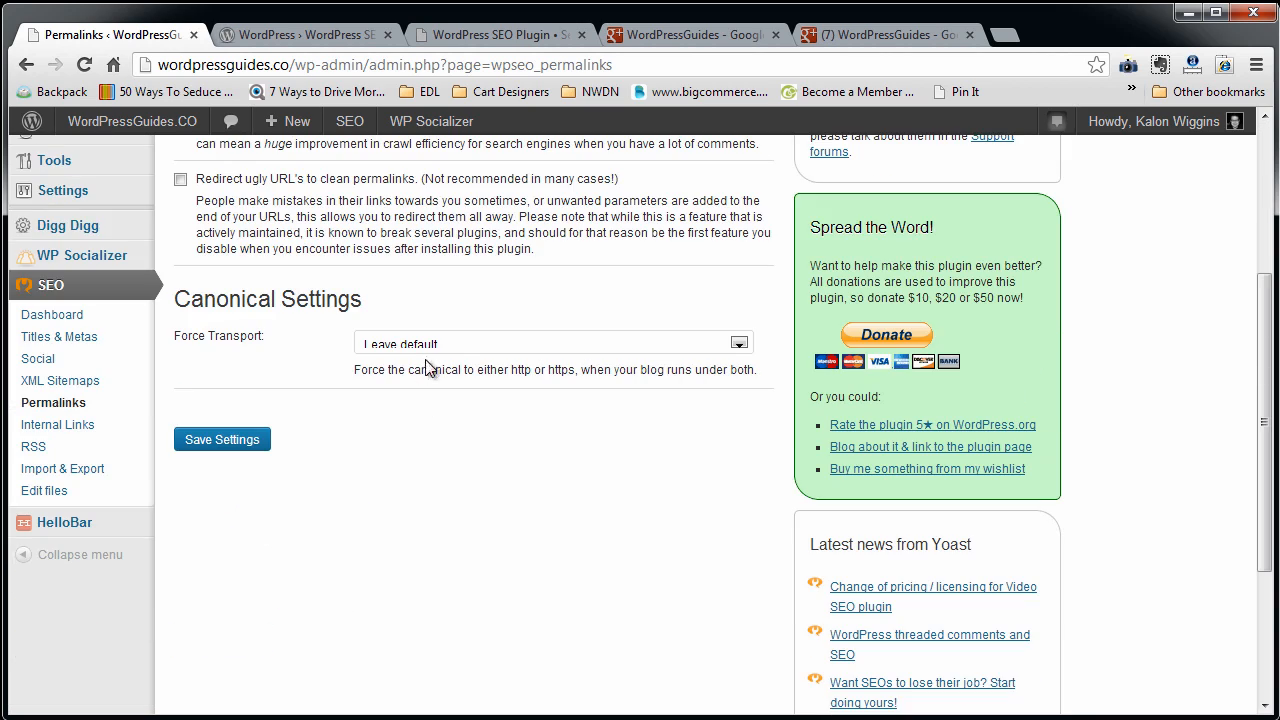
{"action": "left_click", "coordinate": [245, 440]}
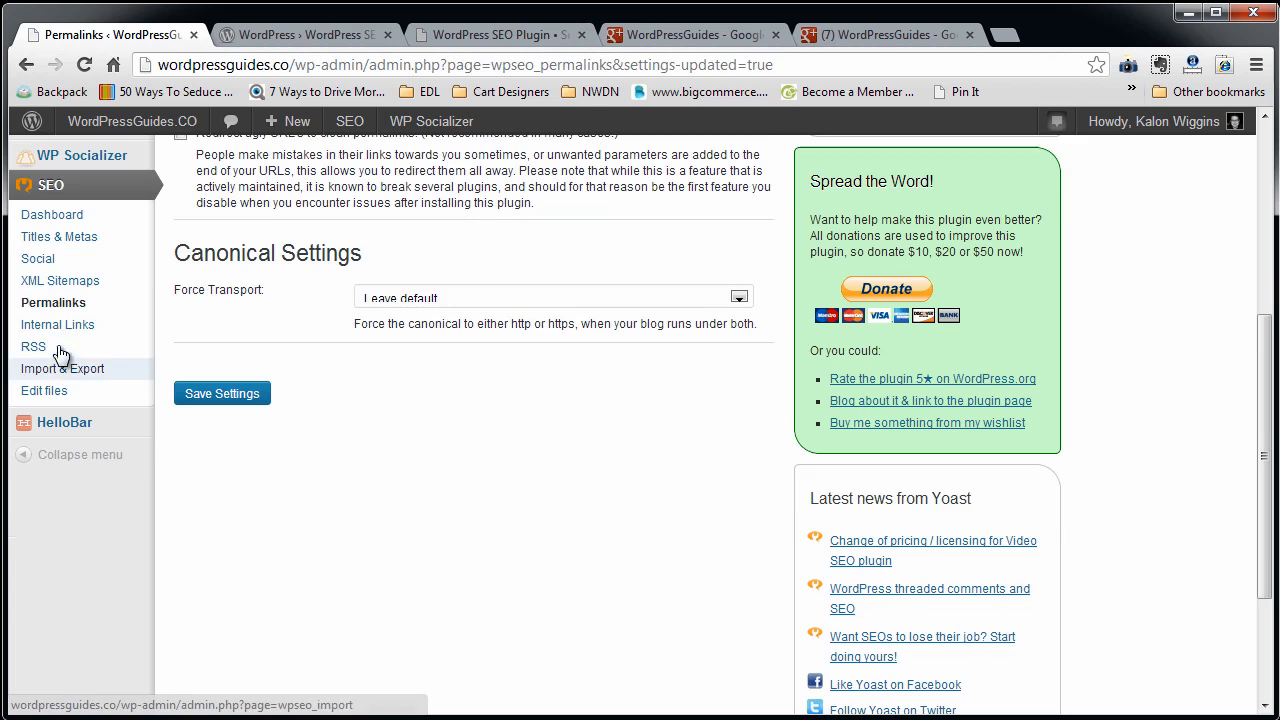
Look over the Internal Links breadcrumb settings and the RSS feed content options.
{"action": "left_click", "coordinate": [57, 324]}
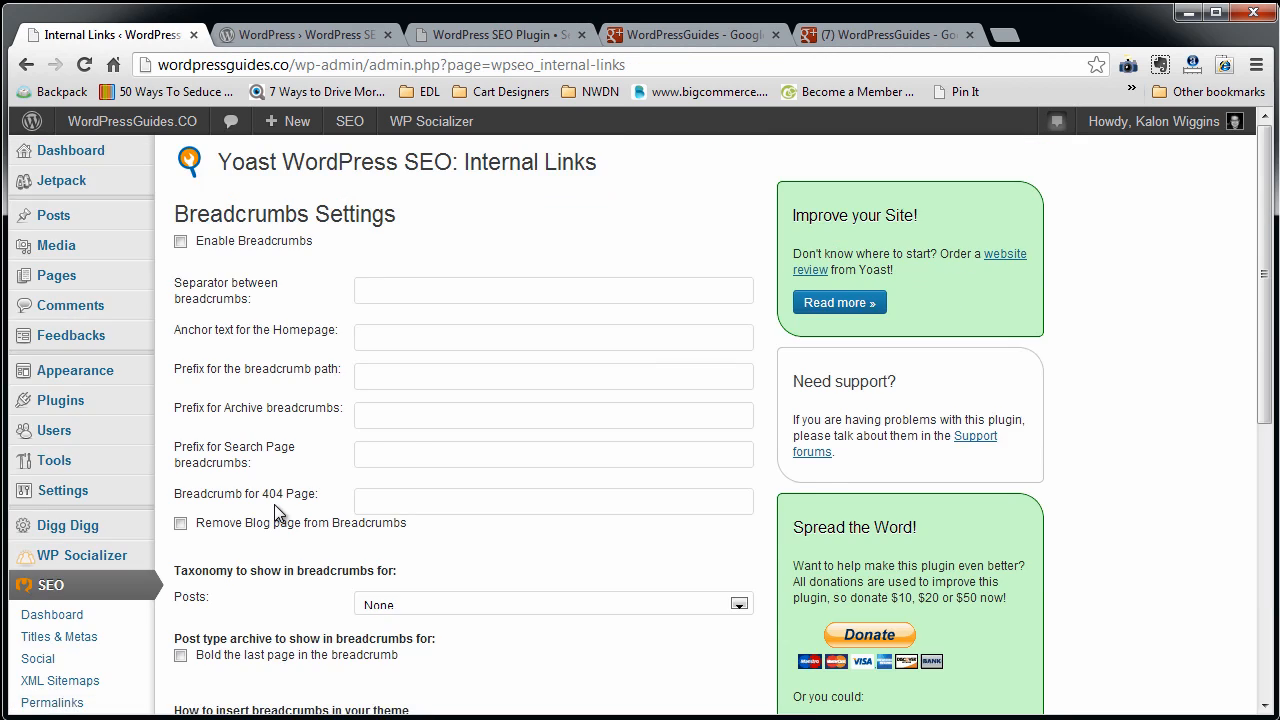
{"action": "scroll", "coordinate": [274, 504], "scroll_direction": "down", "scroll_amount": 3}
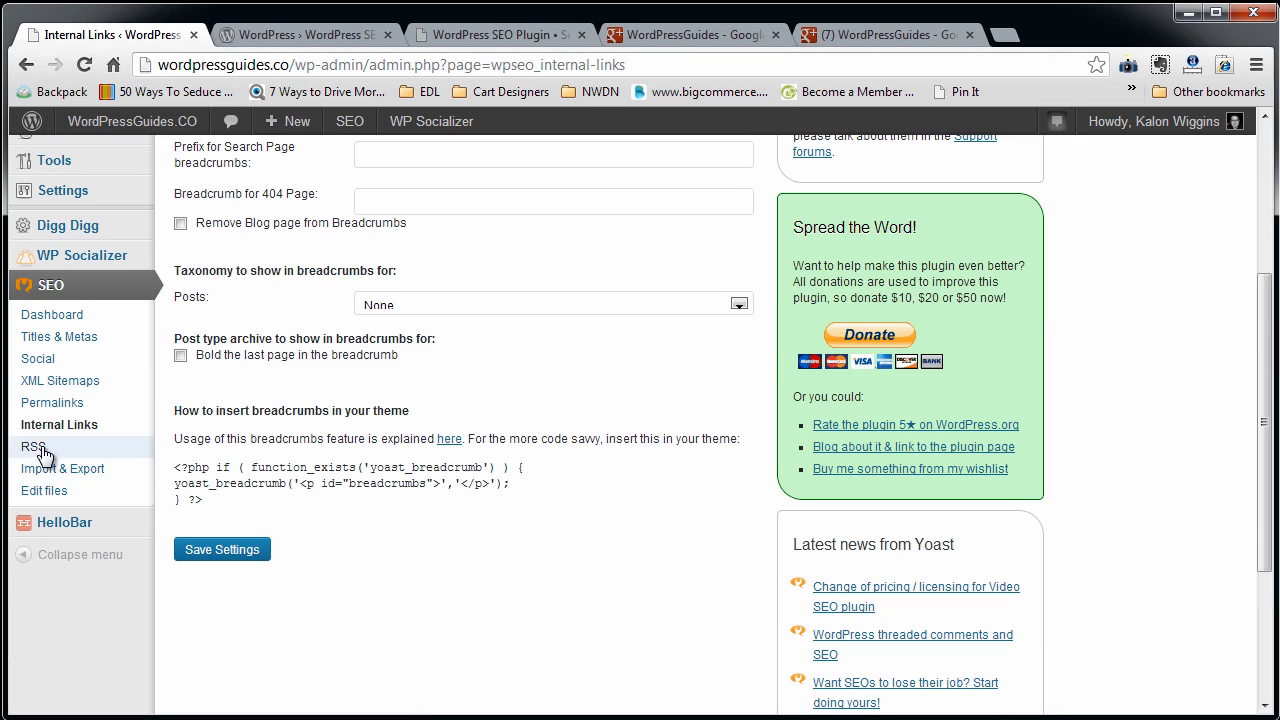
{"action": "left_click", "coordinate": [43, 452]}
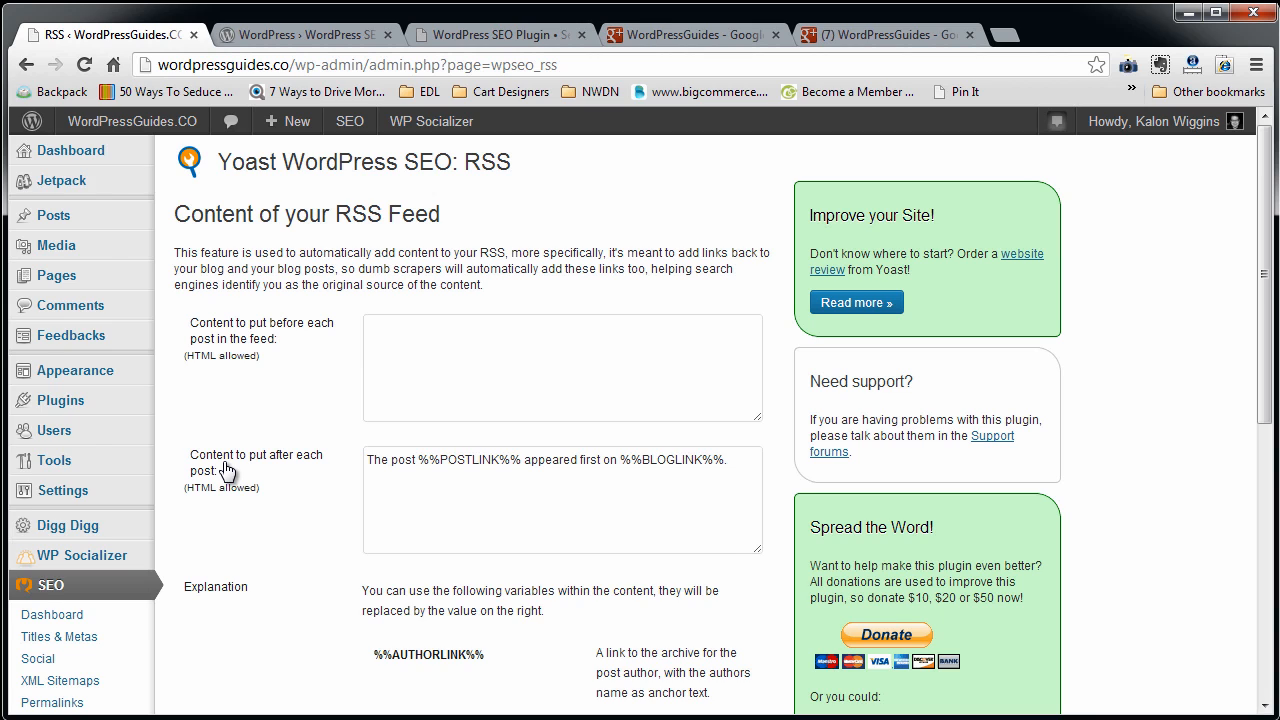
{"action": "scroll", "coordinate": [226, 466], "scroll_direction": "down", "scroll_amount": 1}
{"action": "scroll", "coordinate": [224, 468], "scroll_direction": "up", "scroll_amount": 1}
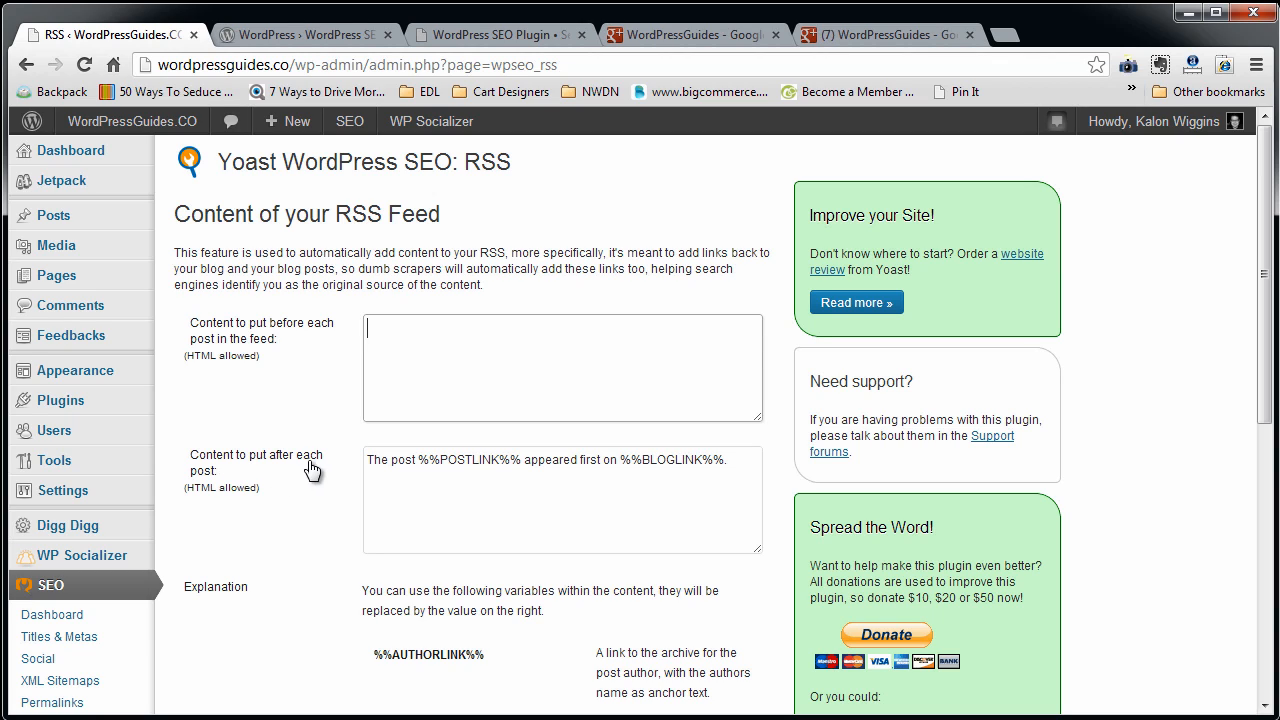
Examine the RSS text placed after each post and the link variables available for it.
{"action": "left_click_drag", "start_coordinate": [521, 459], "coordinate": [331, 457]}
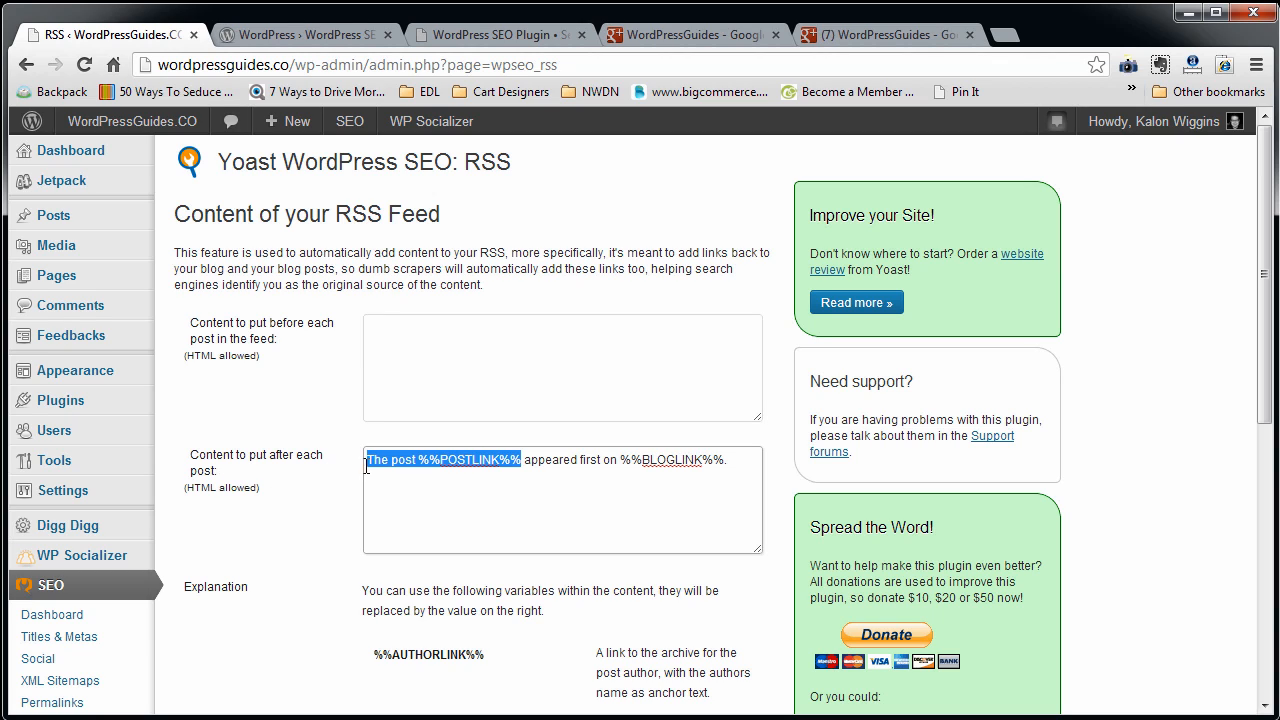
{"action": "left_click_drag", "start_coordinate": [743, 459], "coordinate": [348, 465]}
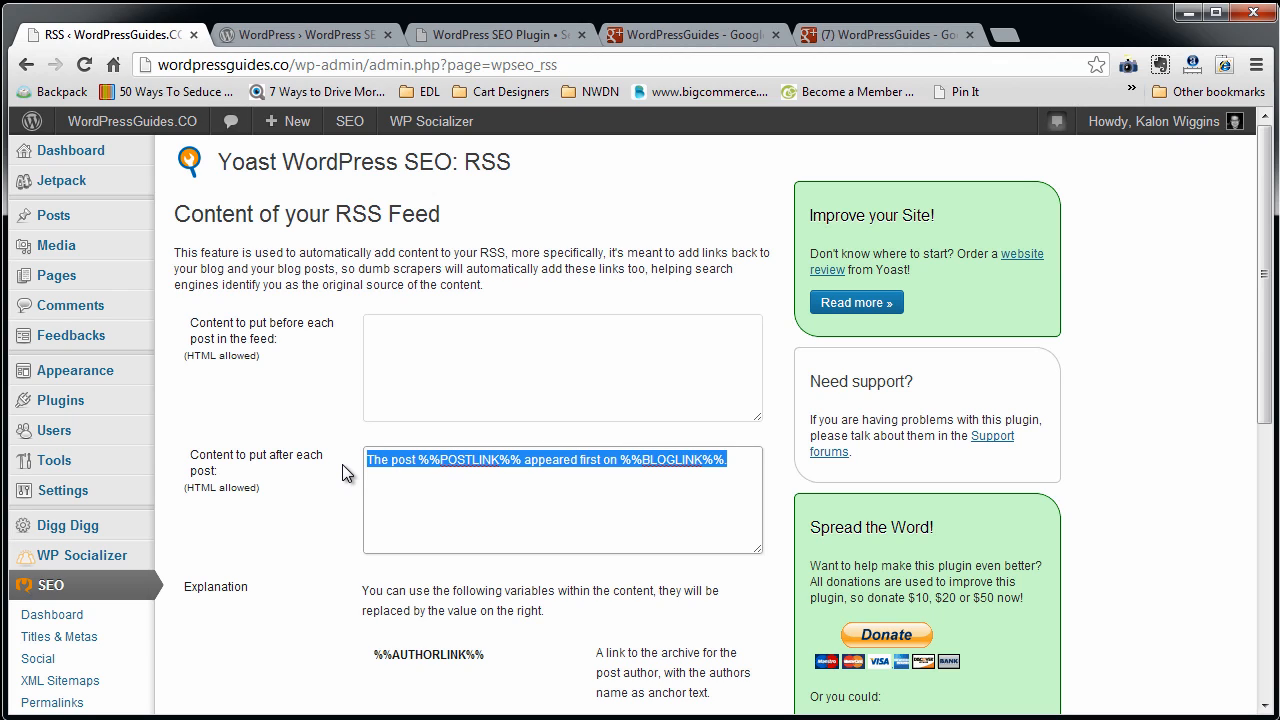
{"action": "left_click", "coordinate": [507, 487]}
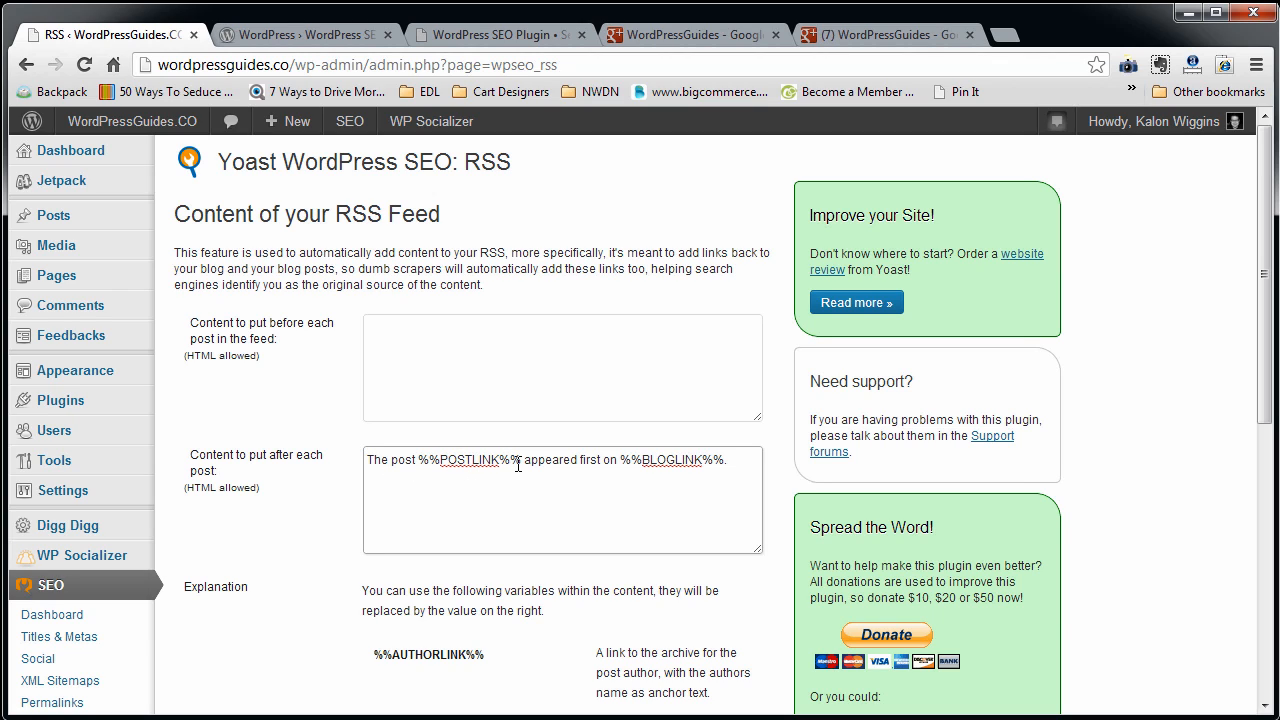
{"action": "left_click_drag", "start_coordinate": [418, 460], "coordinate": [524, 461]}
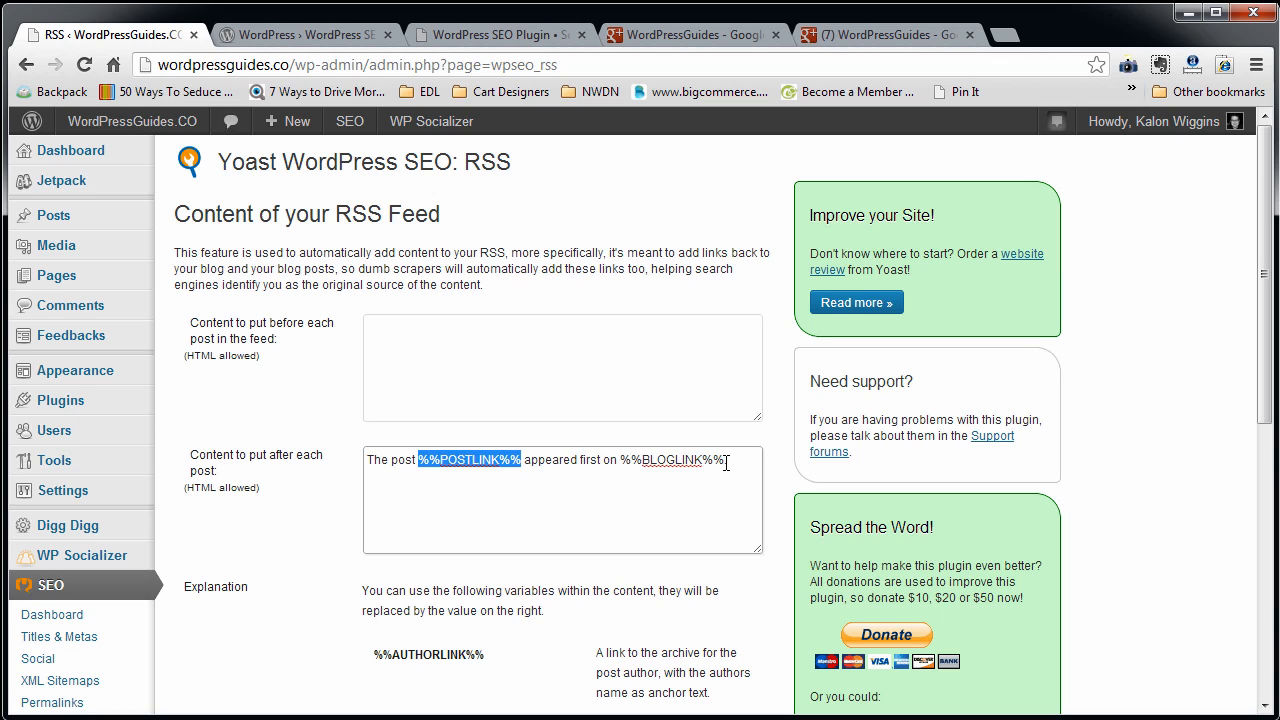
{"action": "left_click_drag", "start_coordinate": [740, 458], "coordinate": [349, 478]}
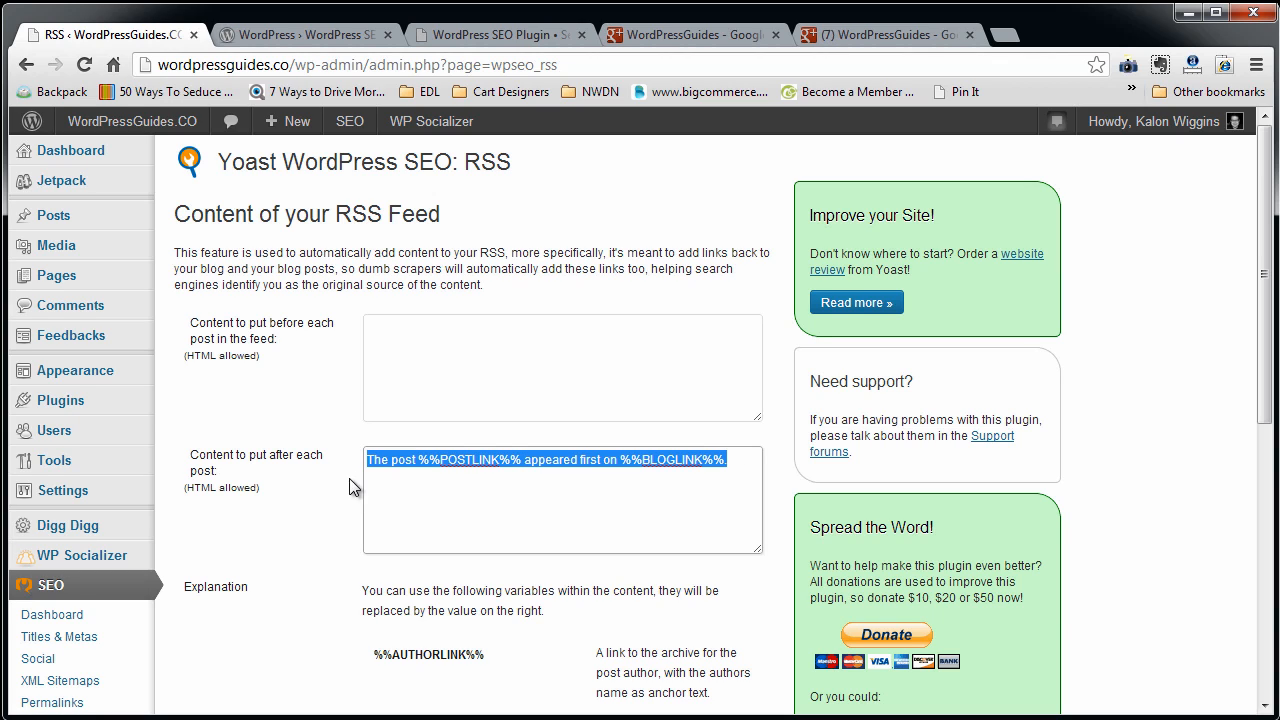
{"action": "scroll", "coordinate": [494, 506], "scroll_direction": "down", "scroll_amount": 2}
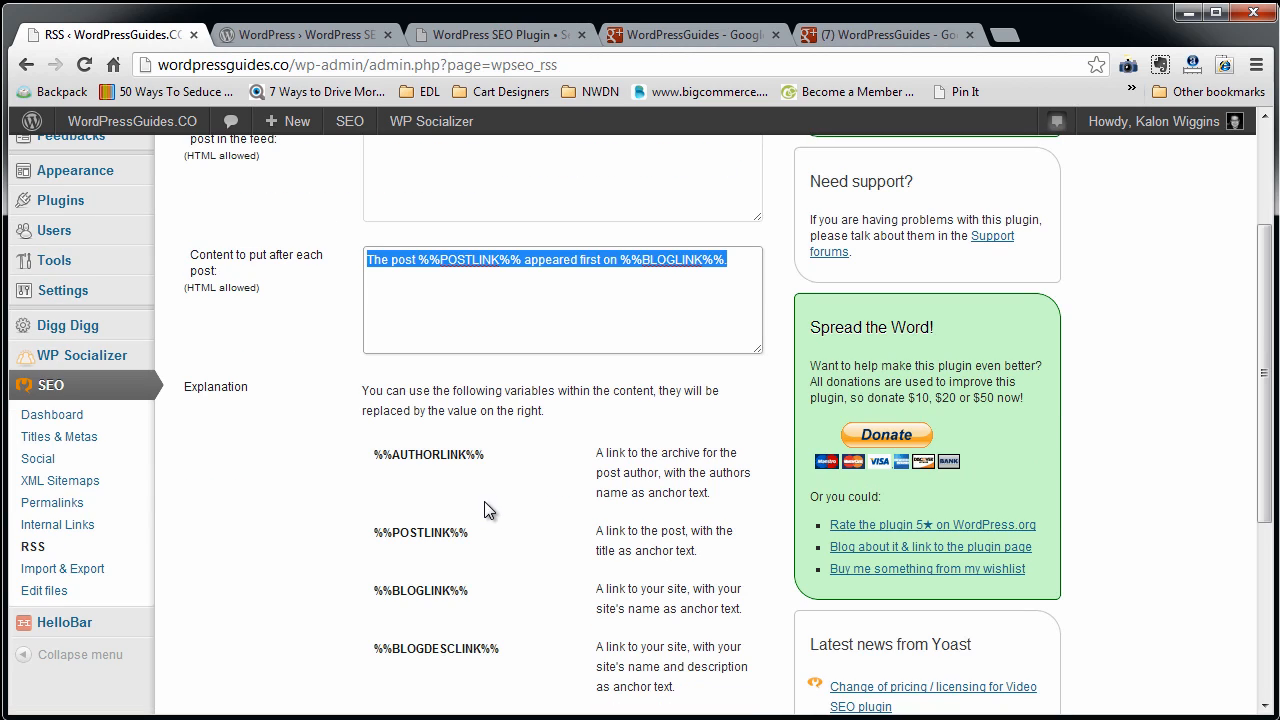
{"action": "left_click_drag", "start_coordinate": [724, 261], "coordinate": [177, 366]}
{"action": "scroll", "coordinate": [473, 577], "scroll_direction": "down", "scroll_amount": 1}
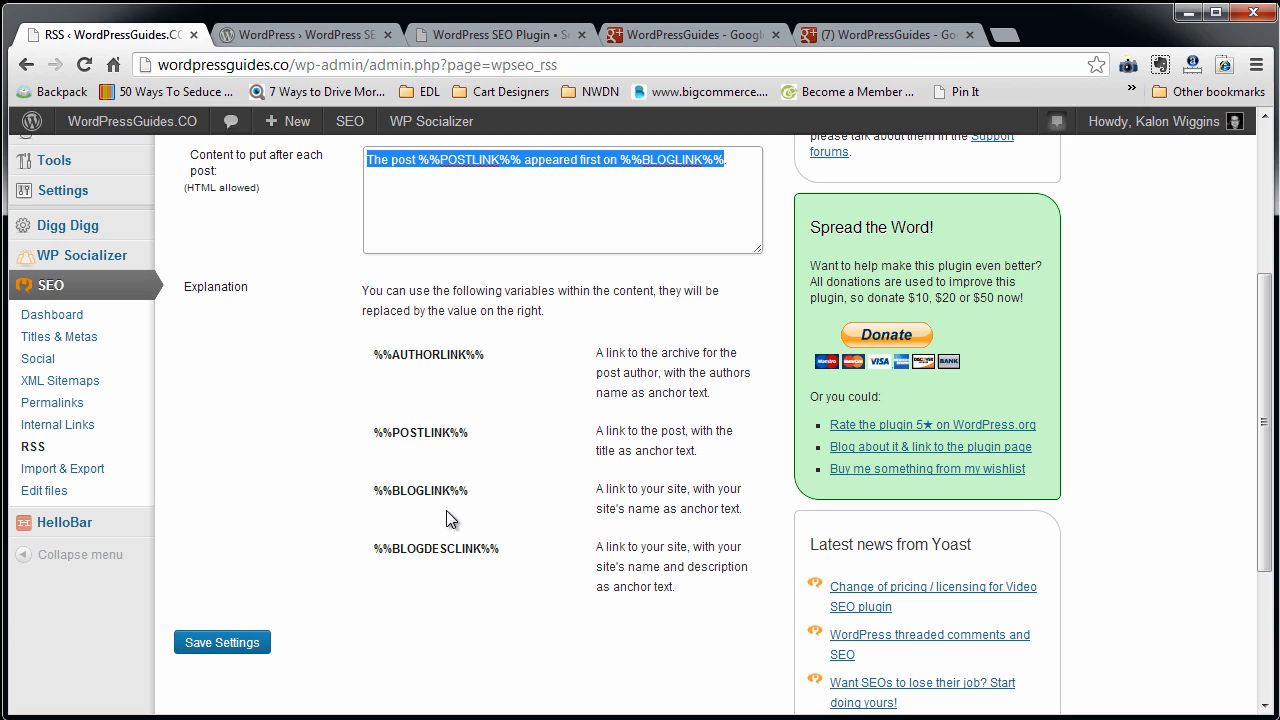
{"action": "left_click_drag", "start_coordinate": [486, 355], "coordinate": [352, 386]}
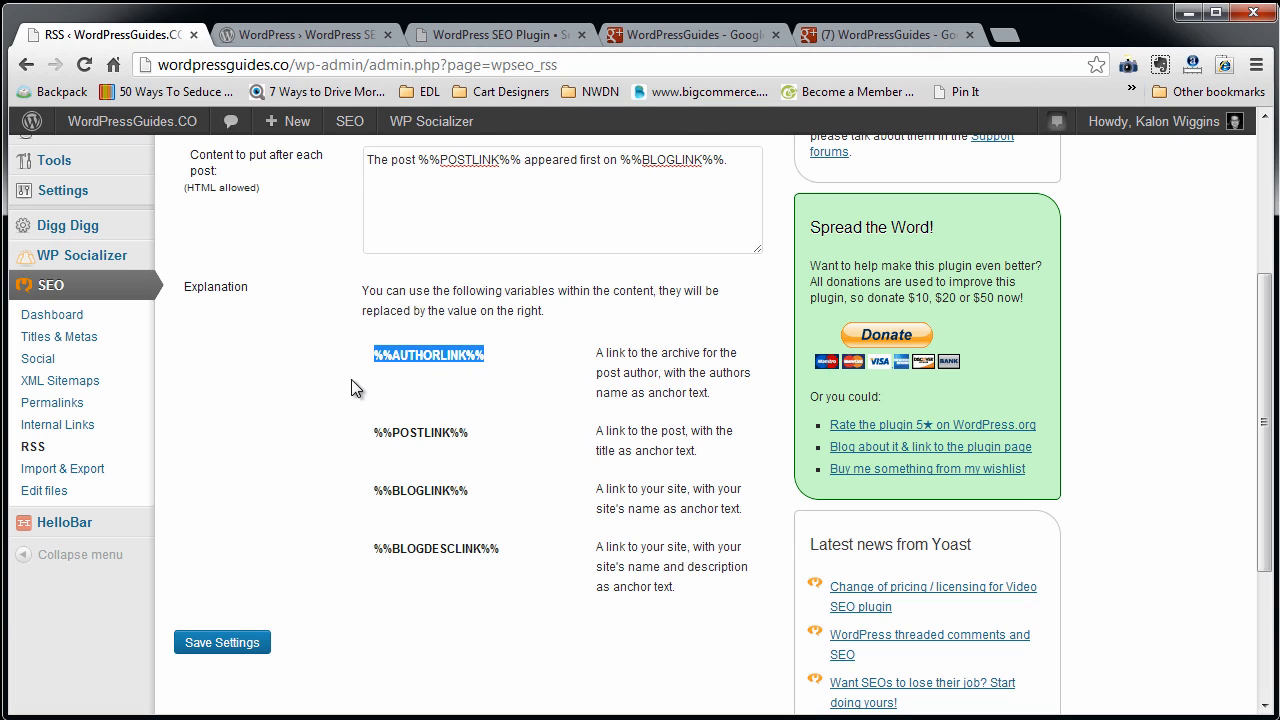
Look through the Import & Export options for bringing in other plugins' data and transferring SEO settings.
{"action": "left_click", "coordinate": [54, 472]}
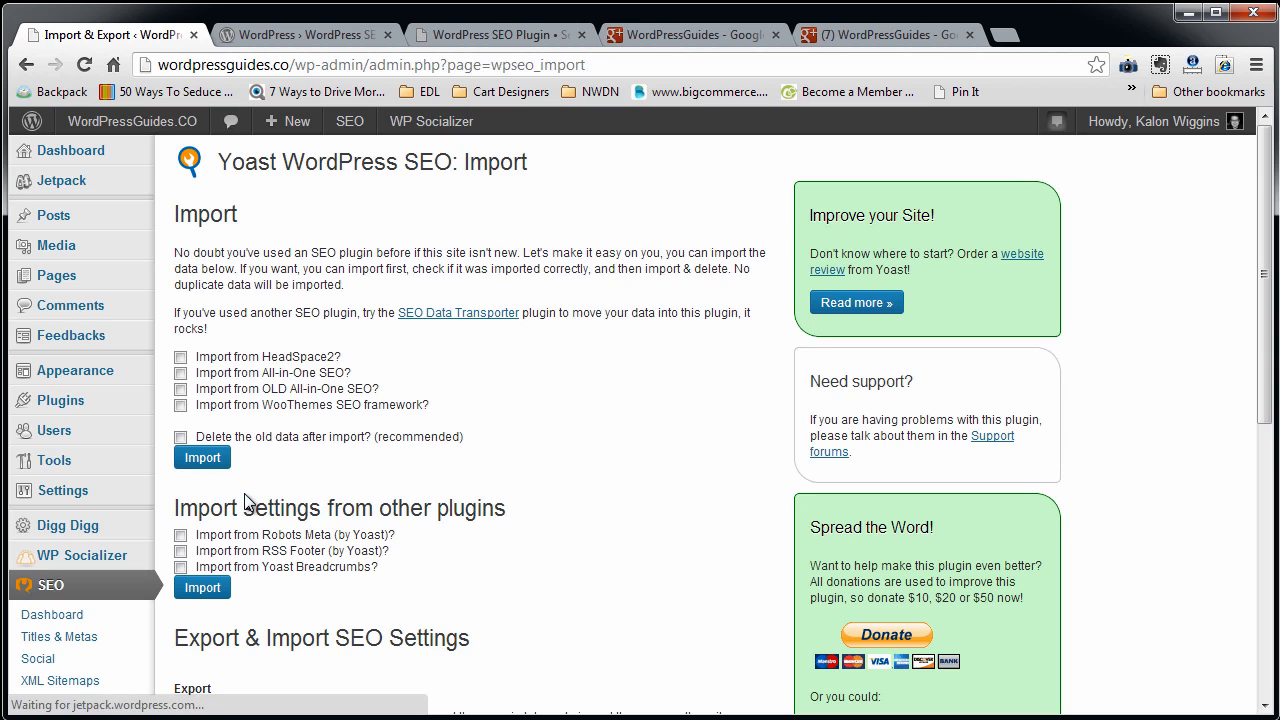
{"action": "scroll", "coordinate": [322, 510], "scroll_direction": "down", "scroll_amount": 1}
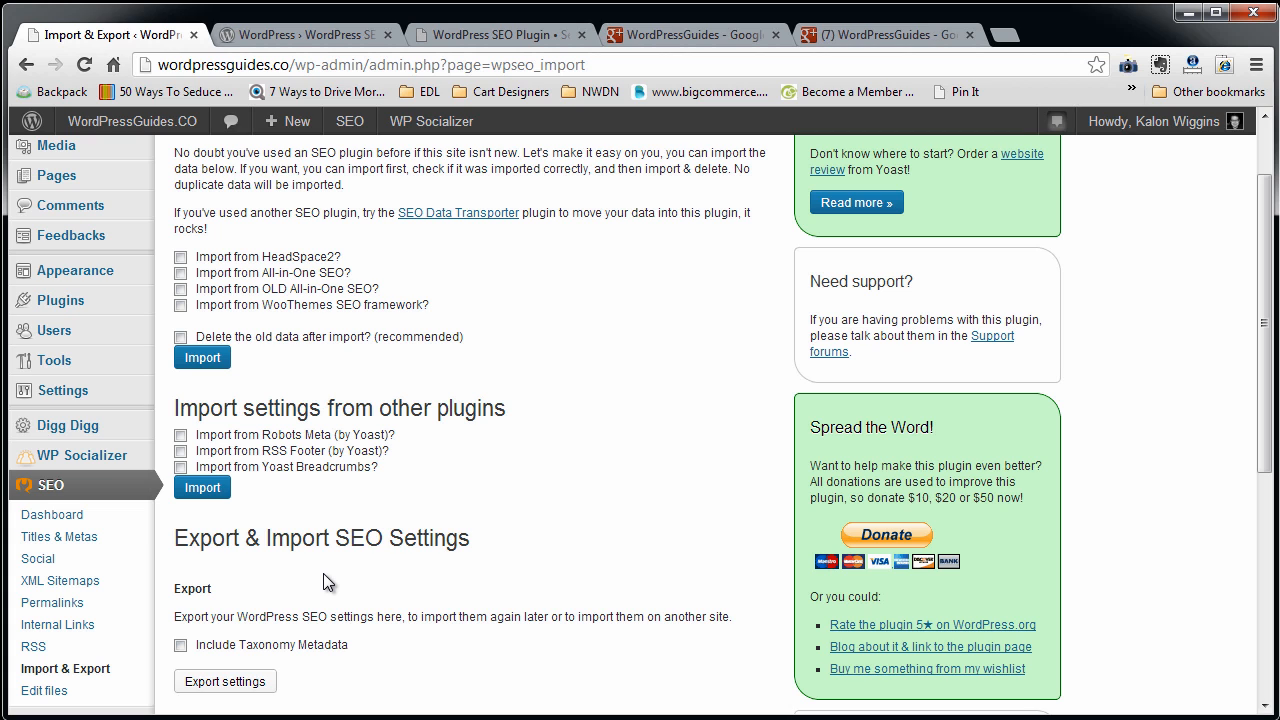
{"action": "scroll", "coordinate": [323, 573], "scroll_direction": "up", "scroll_amount": 1}
{"action": "scroll", "coordinate": [323, 575], "scroll_direction": "down", "scroll_amount": 3}
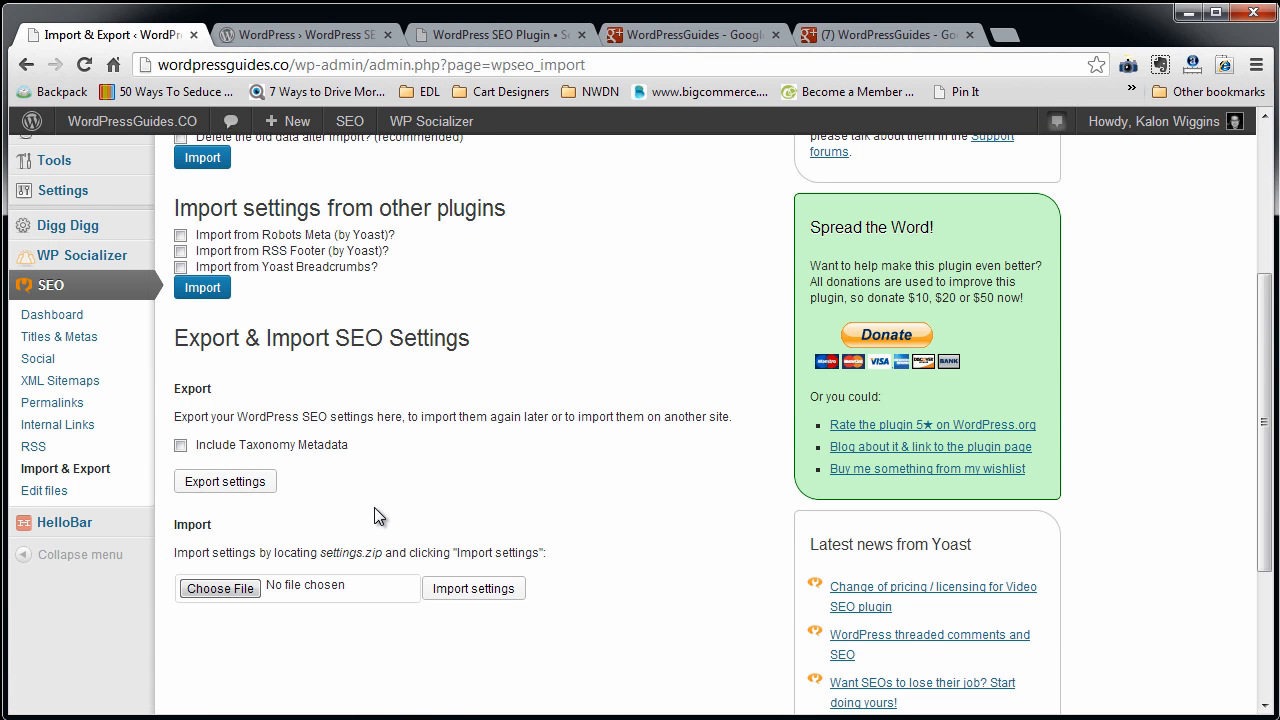
{"action": "scroll", "coordinate": [374, 507], "scroll_direction": "up", "scroll_amount": 3}
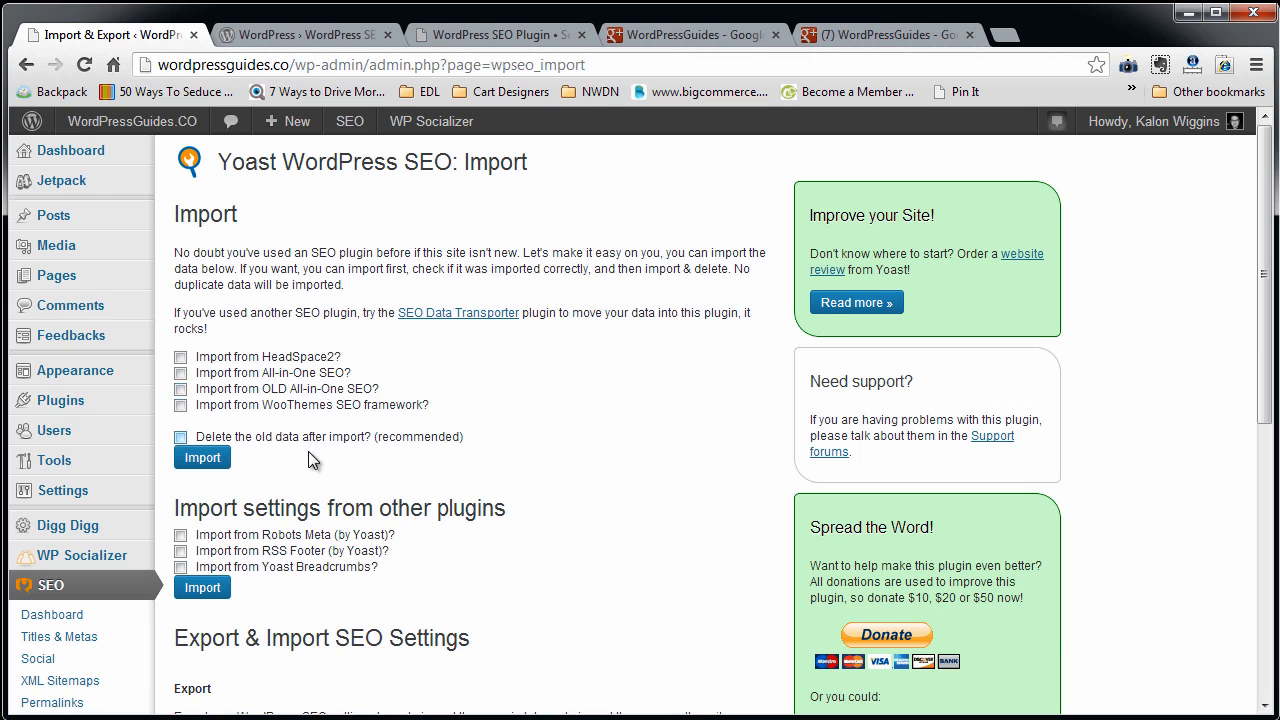
{"action": "scroll", "coordinate": [280, 480], "scroll_direction": "down", "scroll_amount": 4}
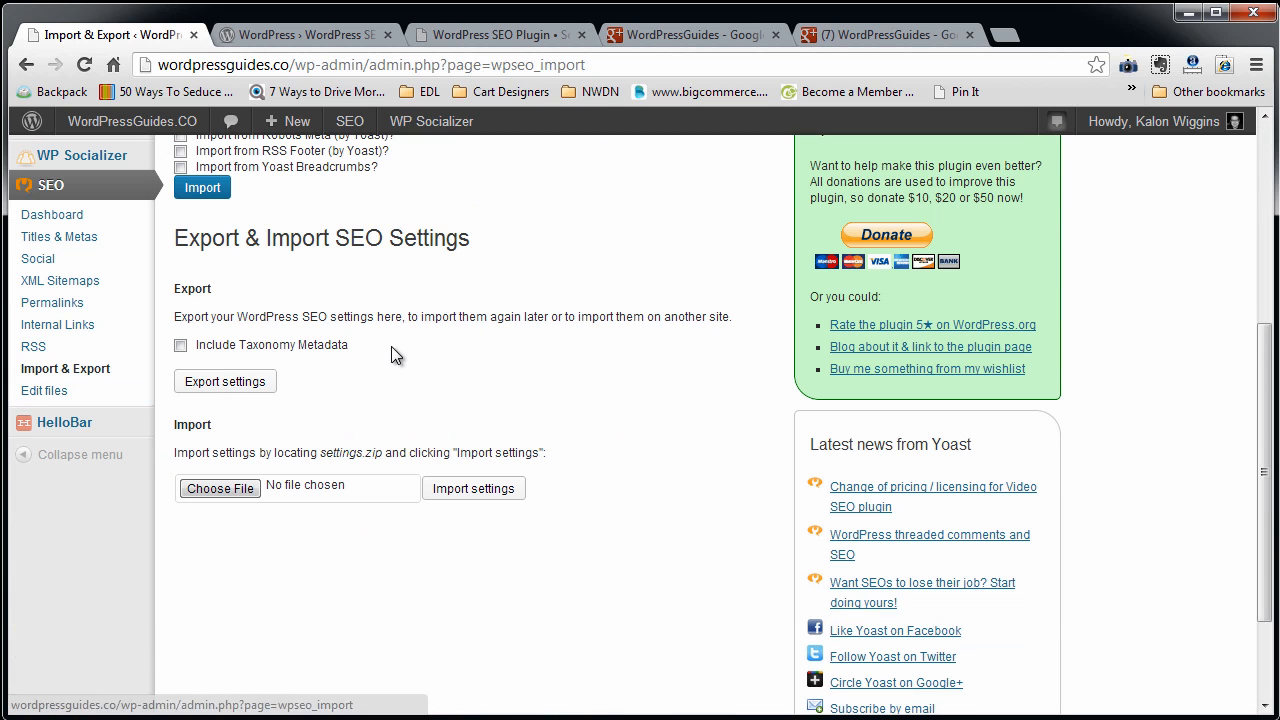
{"action": "scroll", "coordinate": [130, 497], "scroll_direction": "up", "scroll_amount": 4}
{"action": "scroll", "coordinate": [130, 497], "scroll_direction": "down", "scroll_amount": 2}
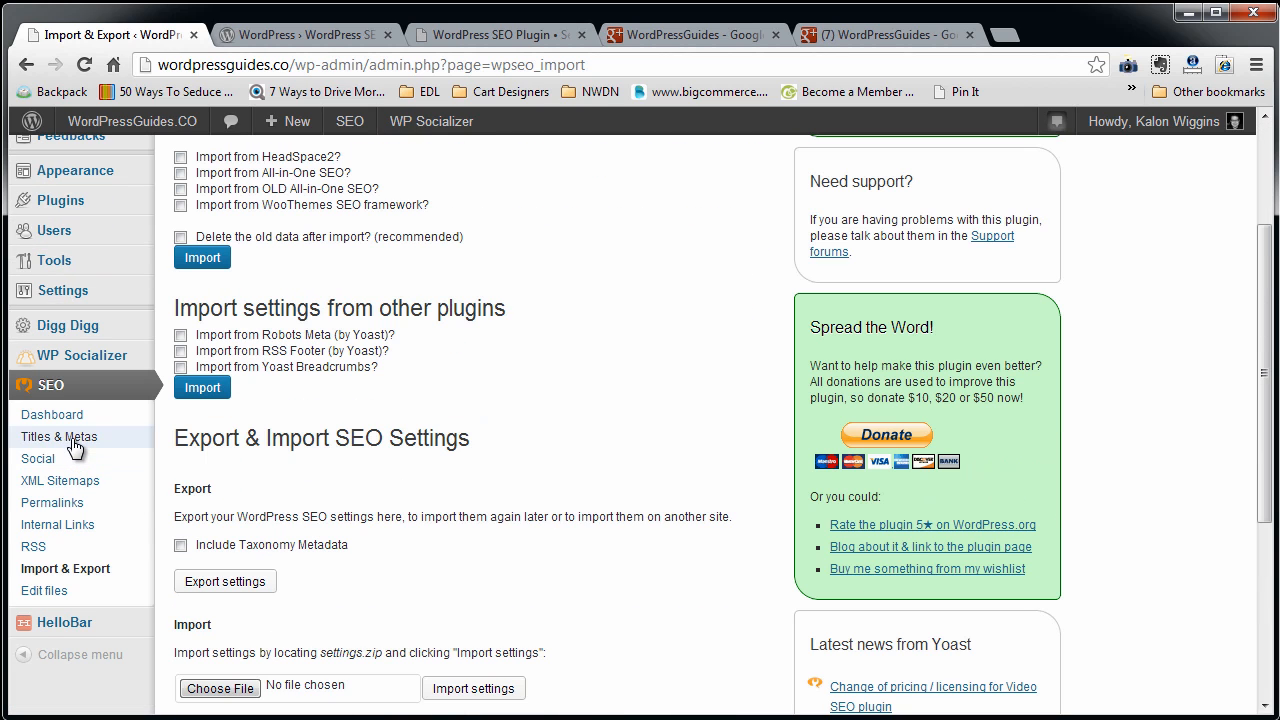
Revisit the XML Sitemaps settings, then open the post "How to Disable Comments" and follow its SEO check link.
{"action": "left_click", "coordinate": [50, 485]}
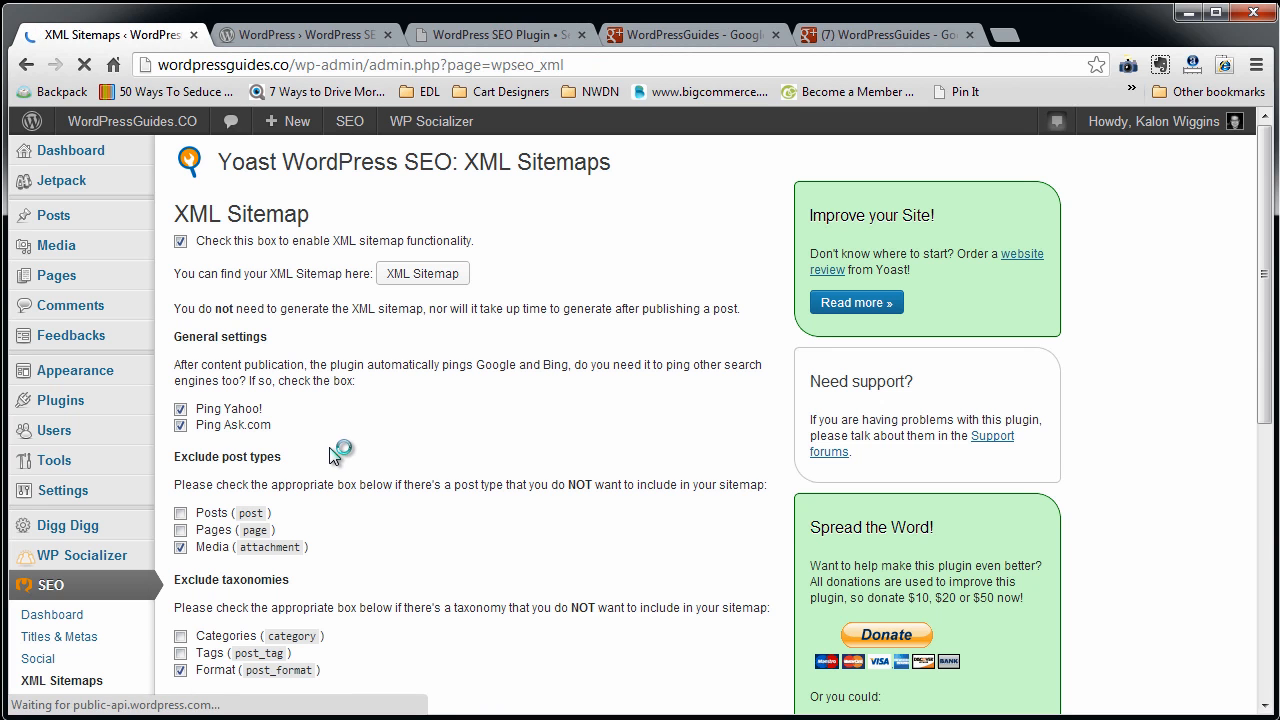
{"action": "mouse_move", "coordinate": [62, 287]}
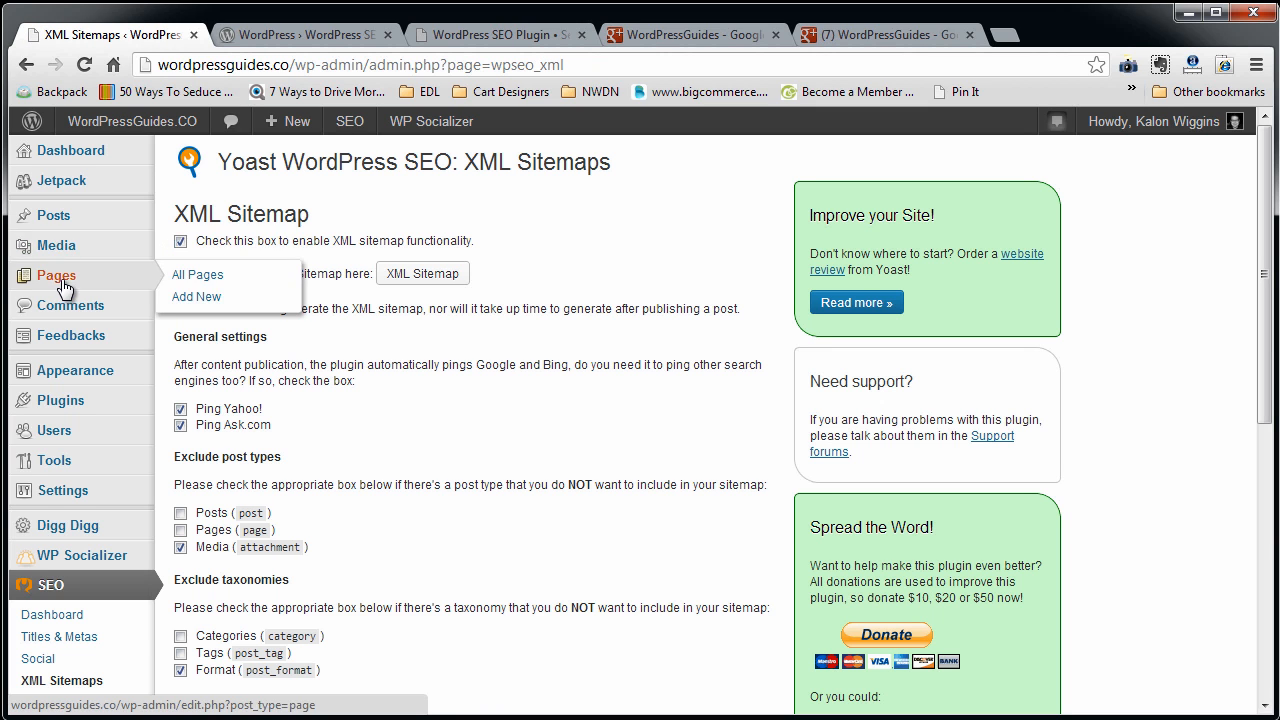
{"action": "left_click", "coordinate": [58, 212]}
{"action": "mouse_move", "coordinate": [158, 250]}
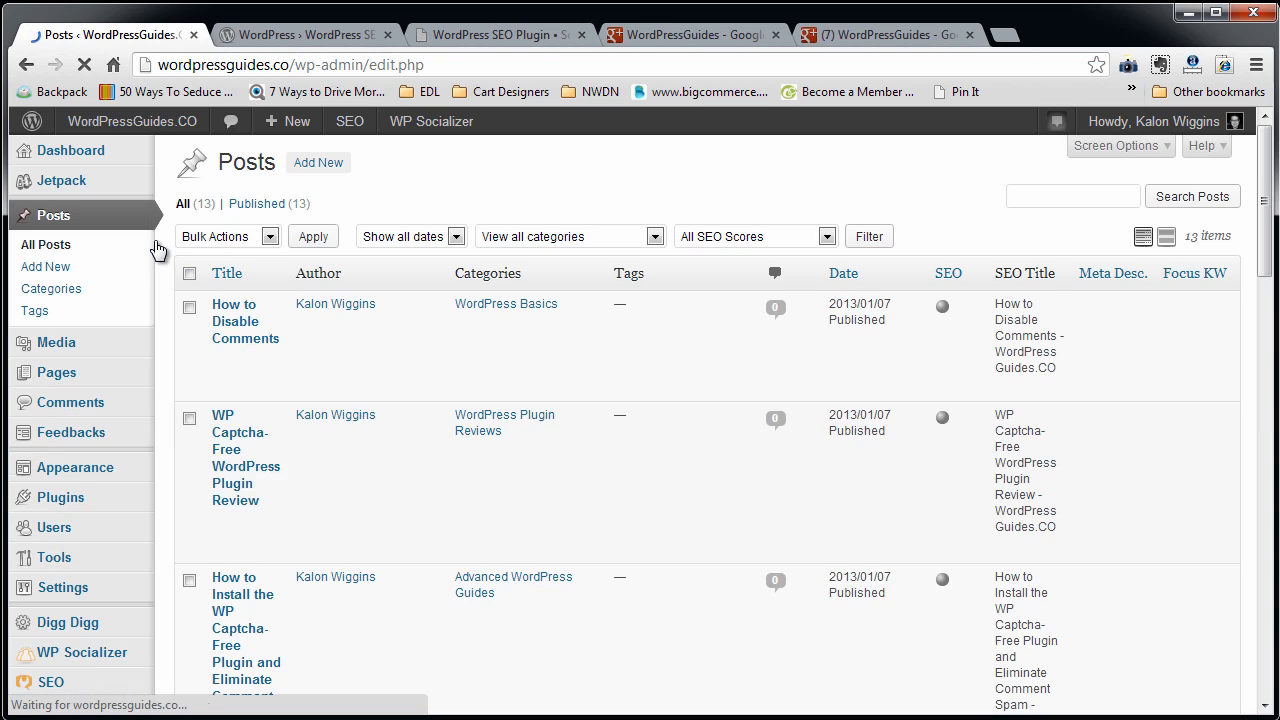
{"action": "left_click", "coordinate": [235, 331]}
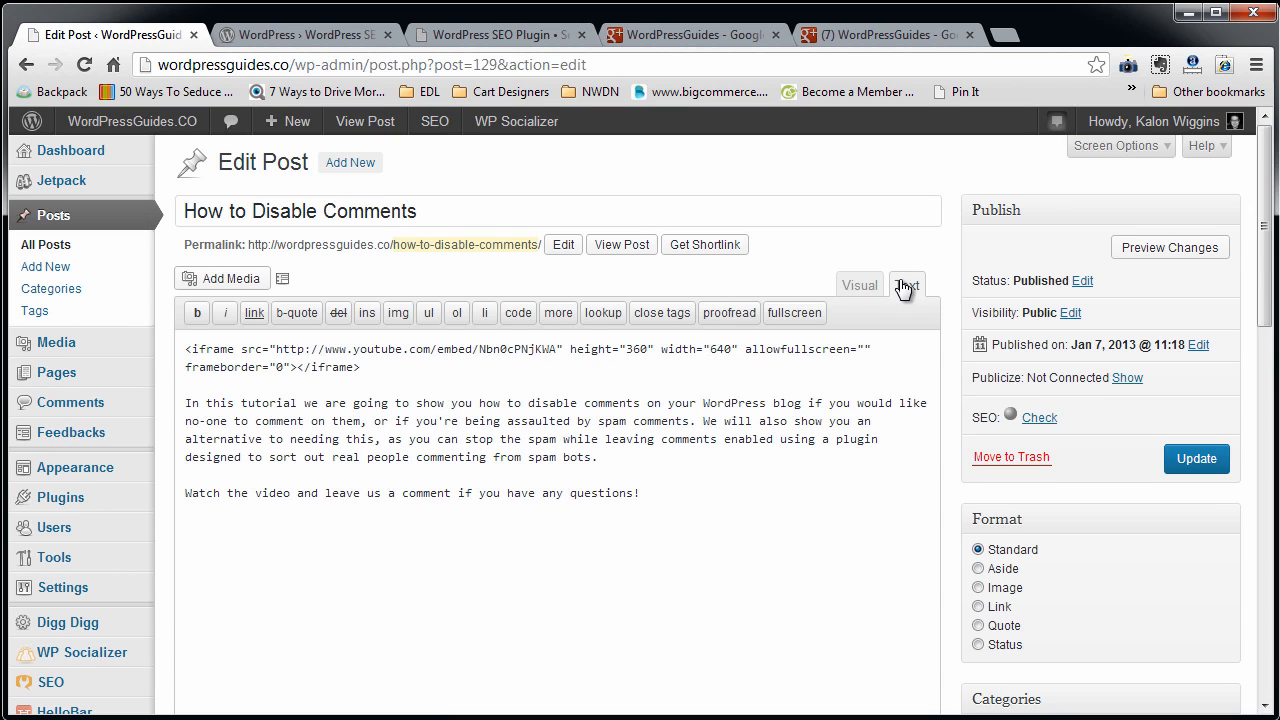
{"action": "left_click", "coordinate": [860, 285]}
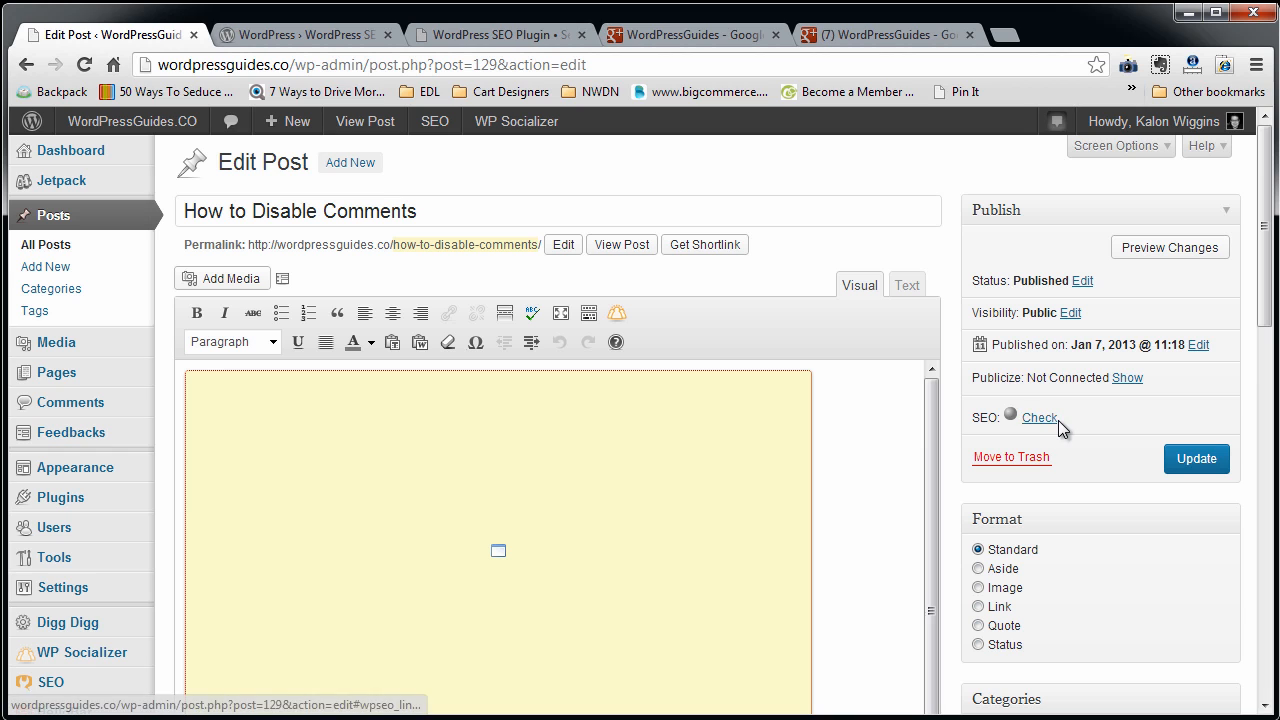
{"action": "left_click", "coordinate": [1040, 418]}
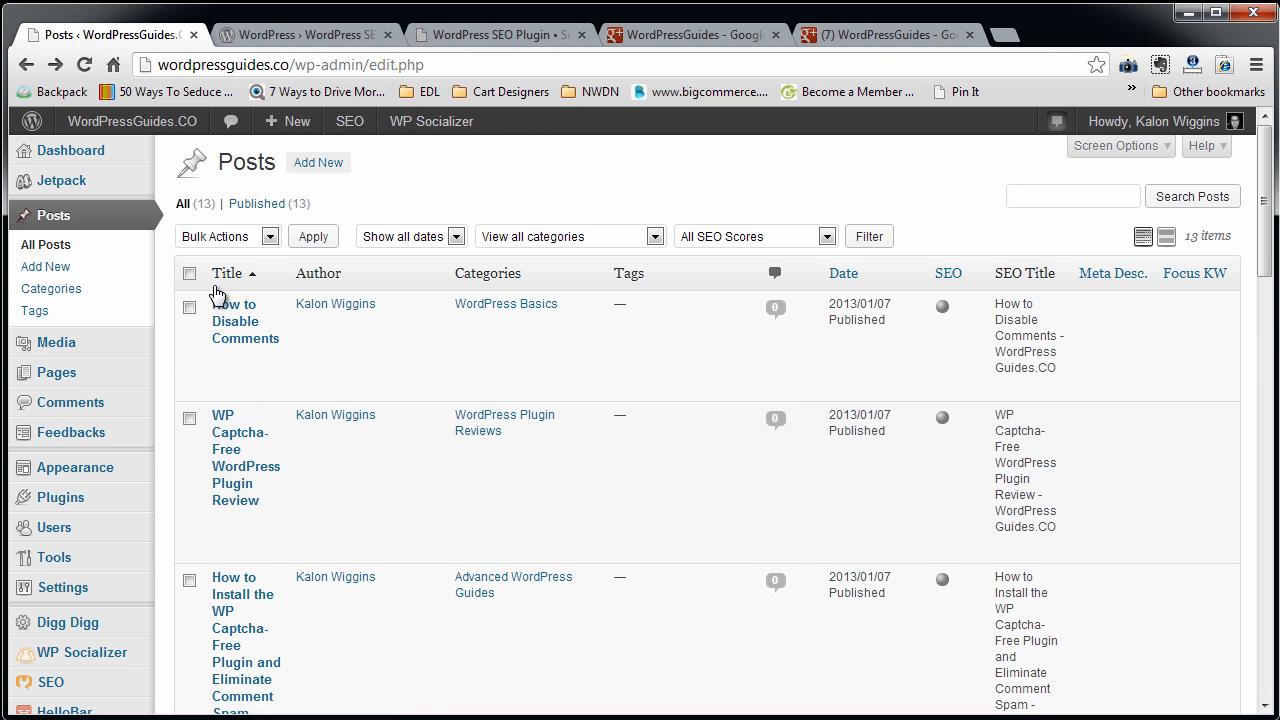
Look through the full posts list, comparing the SEO score, SEO Title and Focus KW columns.
{"action": "scroll", "coordinate": [850, 460], "scroll_direction": "down", "scroll_amount": 5}
{"action": "scroll", "coordinate": [854, 465], "scroll_direction": "down", "scroll_amount": 12}
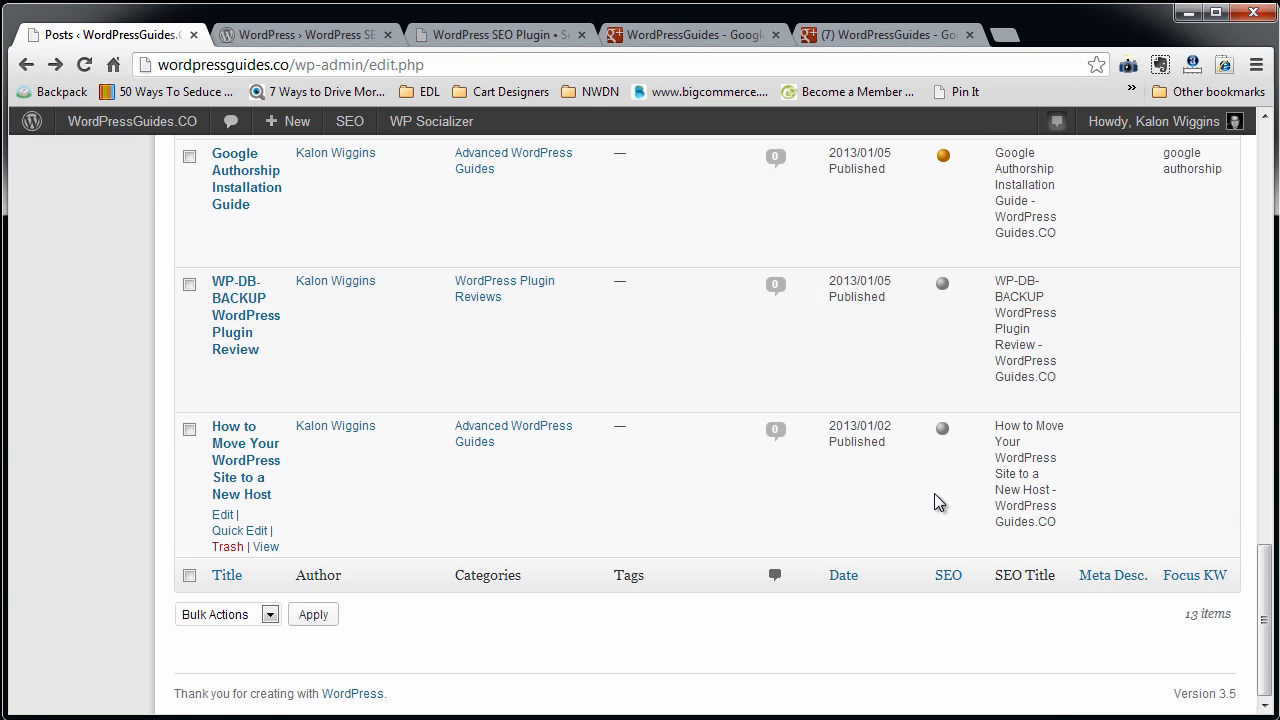
{"action": "scroll", "coordinate": [934, 500], "scroll_direction": "up", "scroll_amount": 15}
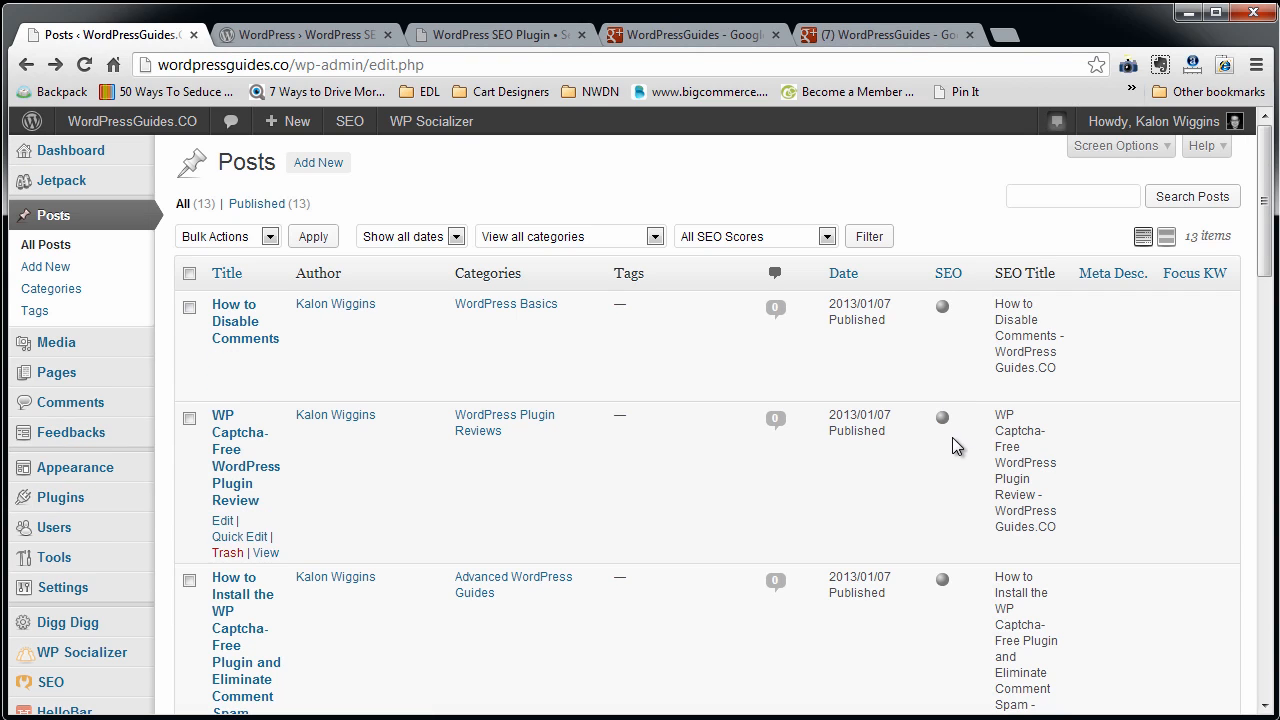
{"action": "scroll", "coordinate": [954, 444], "scroll_direction": "down", "scroll_amount": 15}
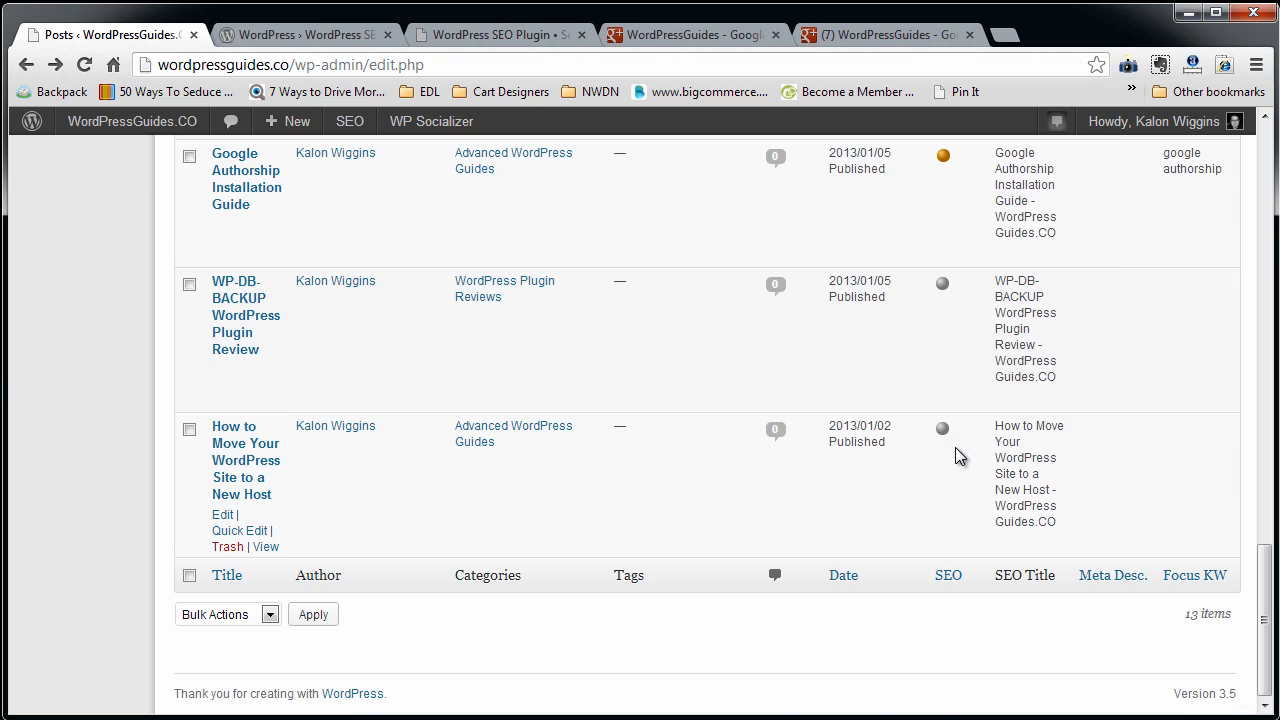
Recheck the SEO scores in the posts list, then open the post "How to Disable Comments" for editing.
{"action": "scroll", "coordinate": [955, 447], "scroll_direction": "up", "scroll_amount": 5}
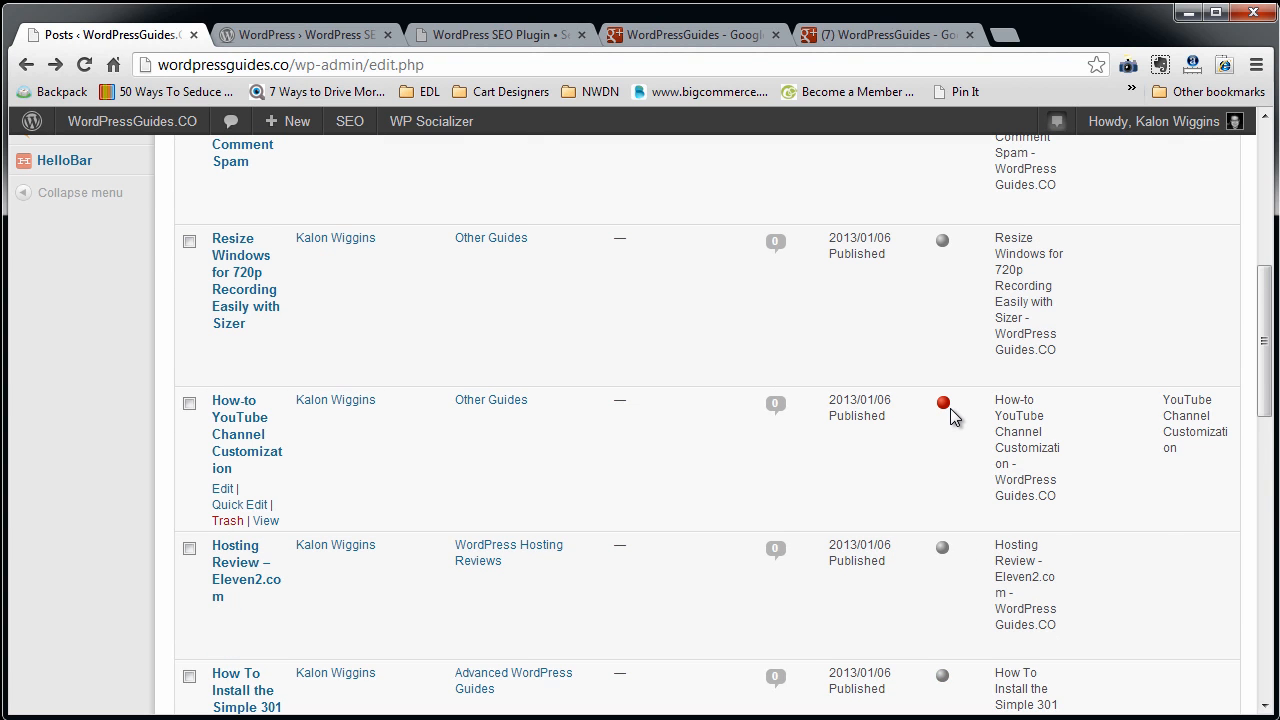
{"action": "scroll", "coordinate": [952, 416], "scroll_direction": "up", "scroll_amount": 2}
{"action": "scroll", "coordinate": [952, 412], "scroll_direction": "down", "scroll_amount": 4}
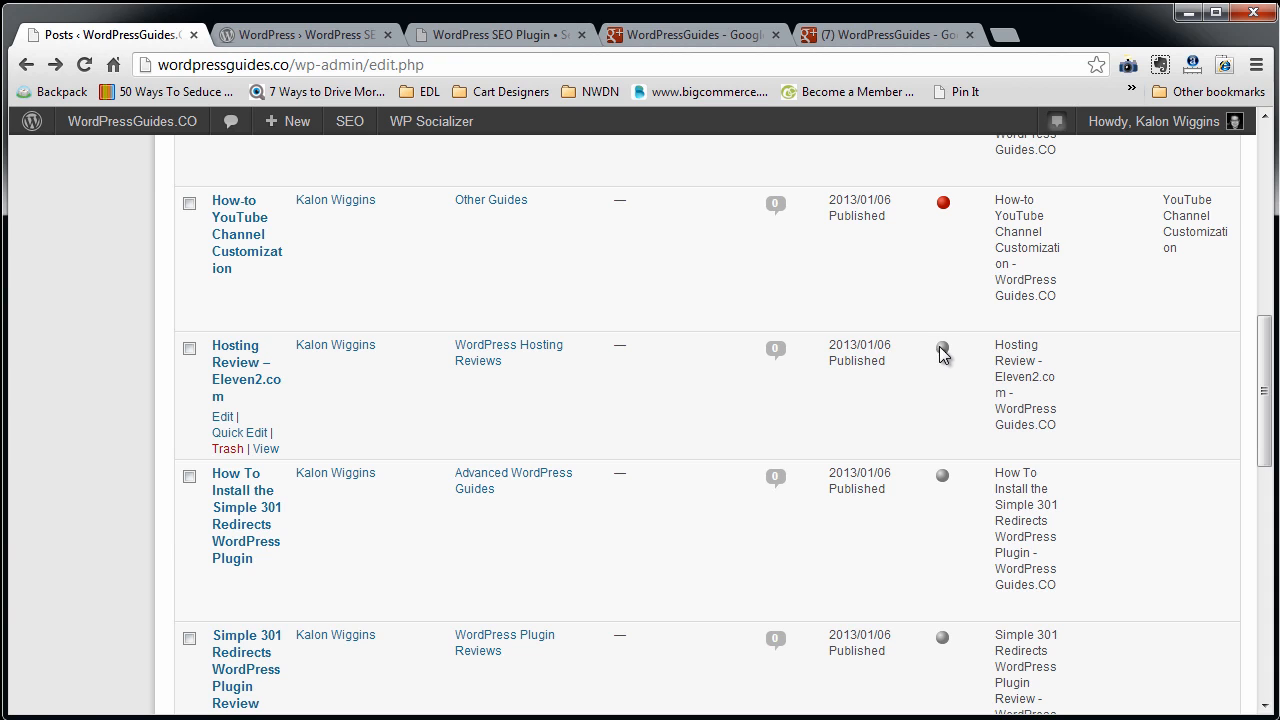
{"action": "scroll", "coordinate": [760, 450], "scroll_direction": "up", "scroll_amount": 10}
{"action": "left_click", "coordinate": [231, 316]}
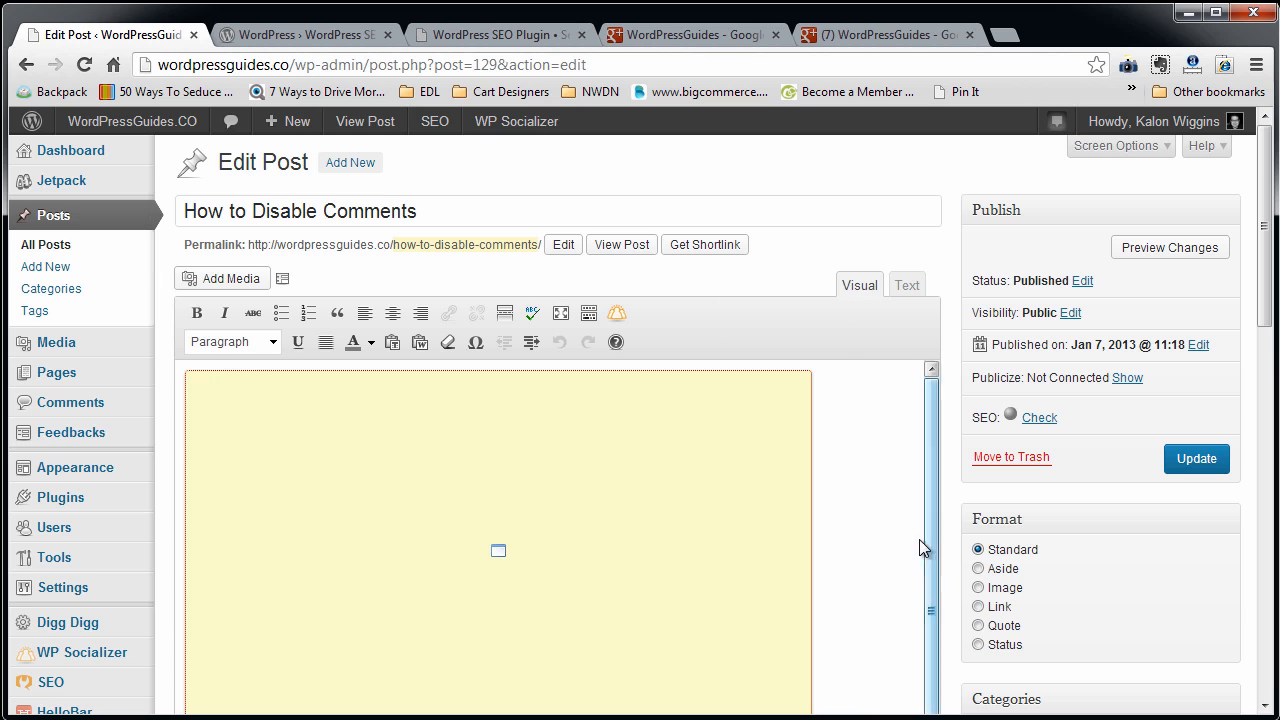
Examine the URL and description lines of the snippet preview in the post's WordPress SEO by Yoast section.
{"action": "scroll", "coordinate": [903, 558], "scroll_direction": "down", "scroll_amount": 10}
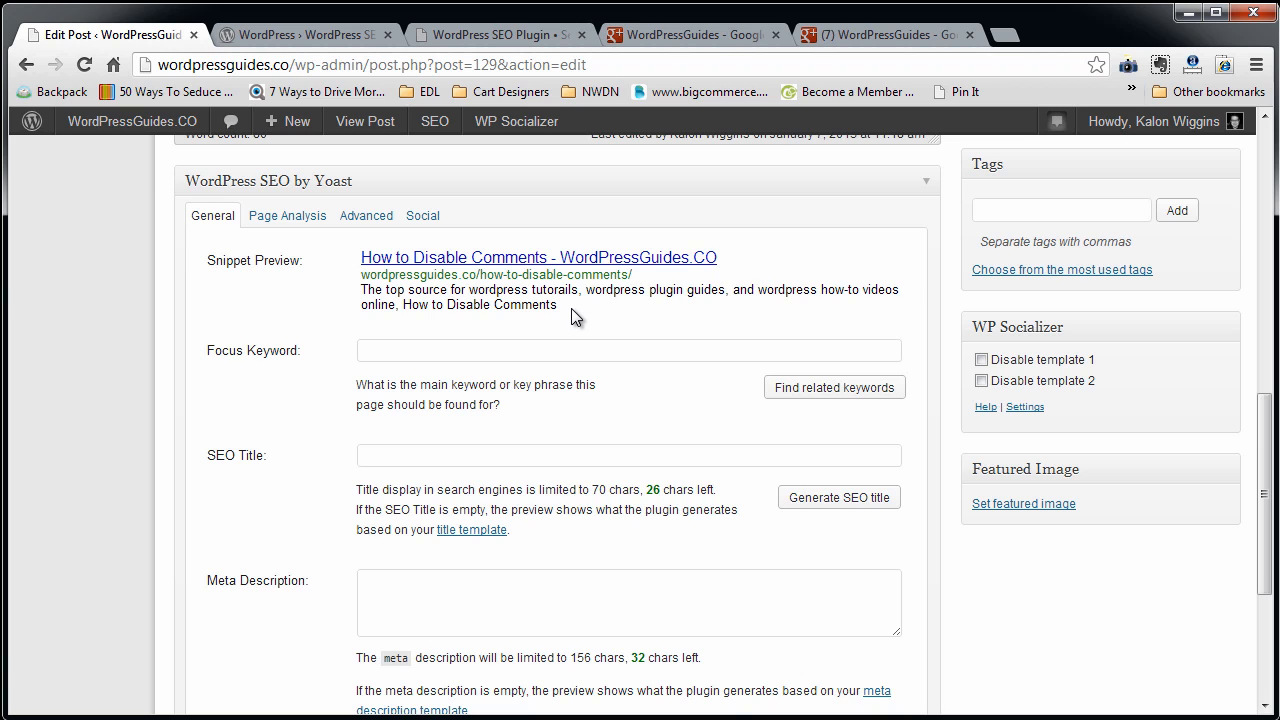
{"action": "scroll", "coordinate": [571, 308], "scroll_direction": "up", "scroll_amount": 10}
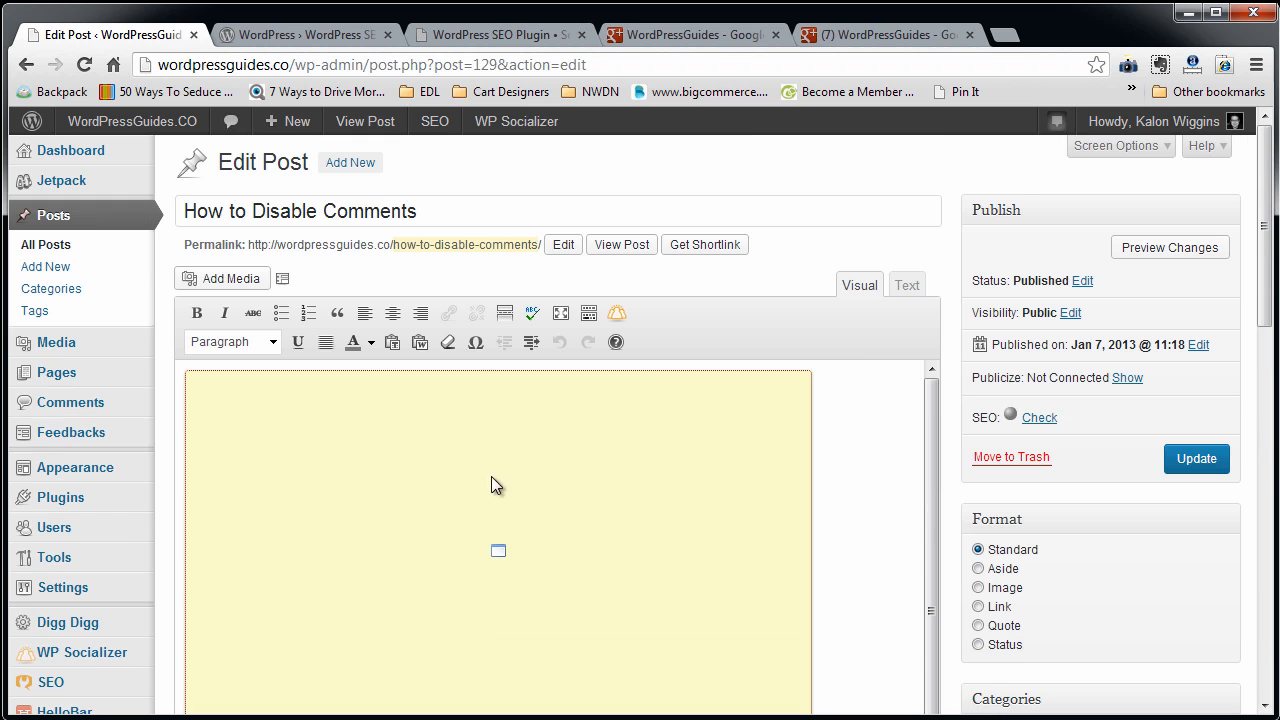
{"action": "scroll", "coordinate": [781, 458], "scroll_direction": "down", "scroll_amount": 10}
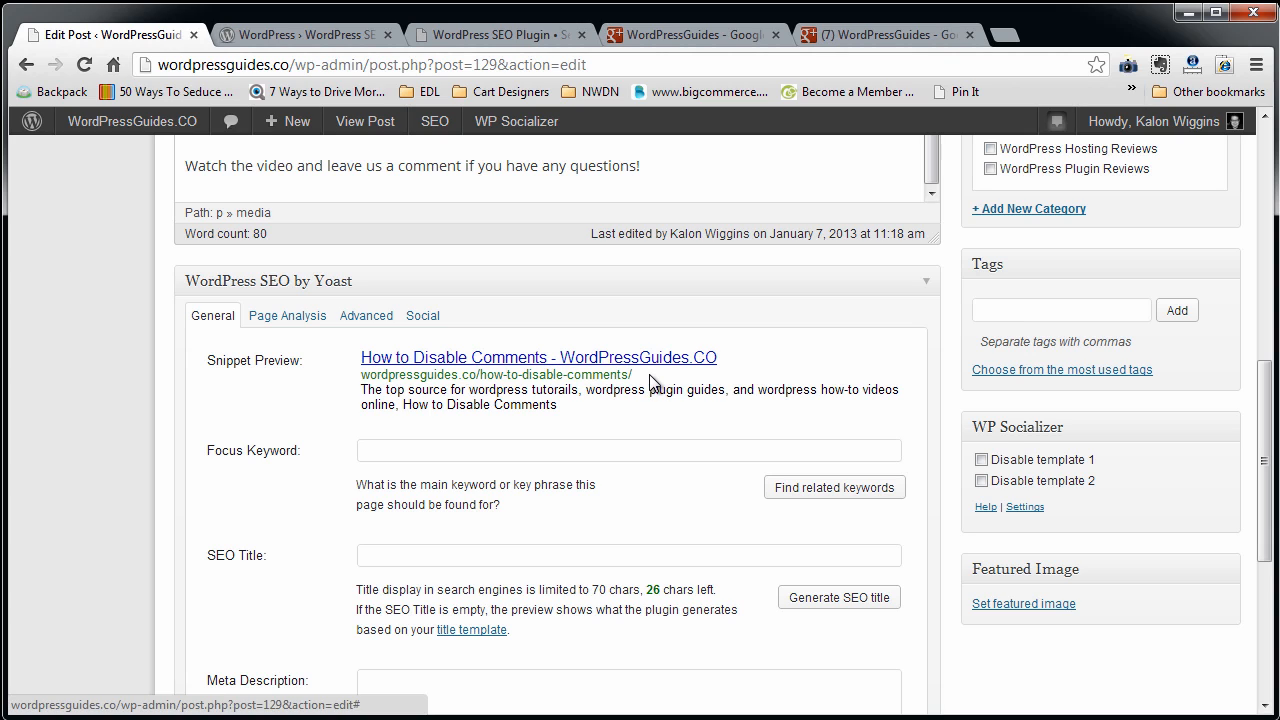
{"action": "left_click_drag", "start_coordinate": [650, 374], "coordinate": [358, 372]}
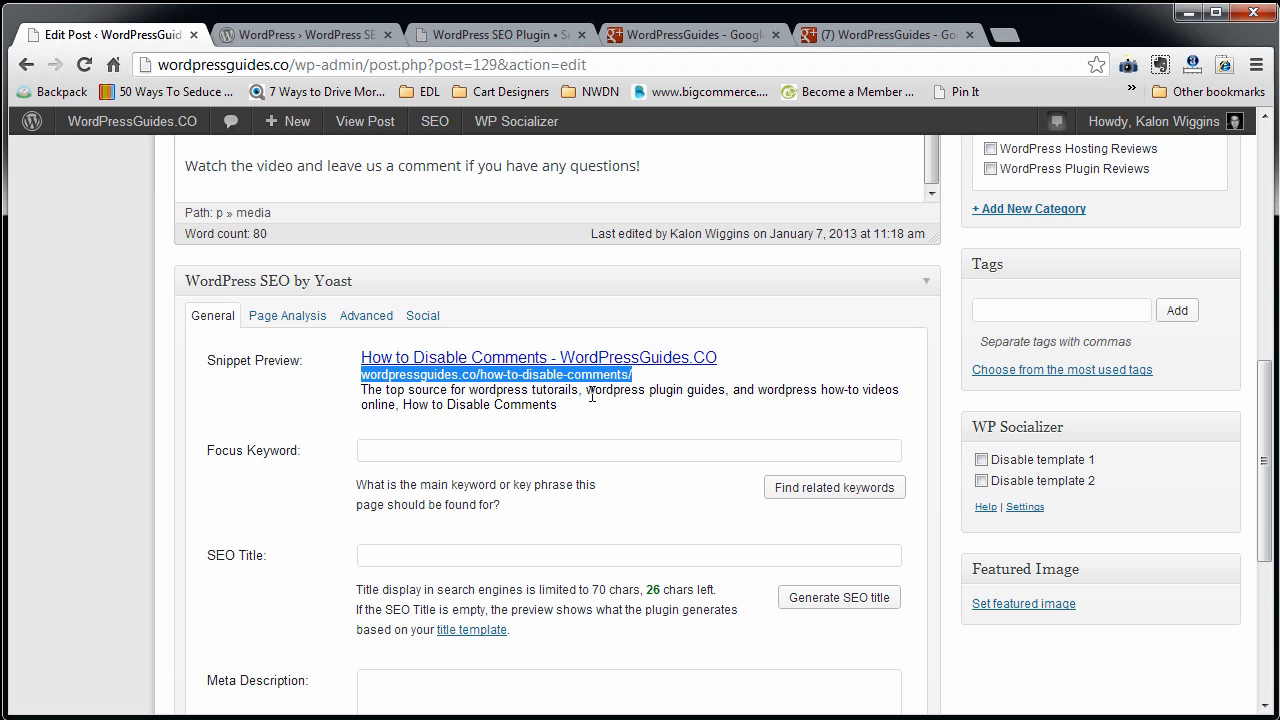
{"action": "left_click_drag", "start_coordinate": [594, 403], "coordinate": [357, 394]}
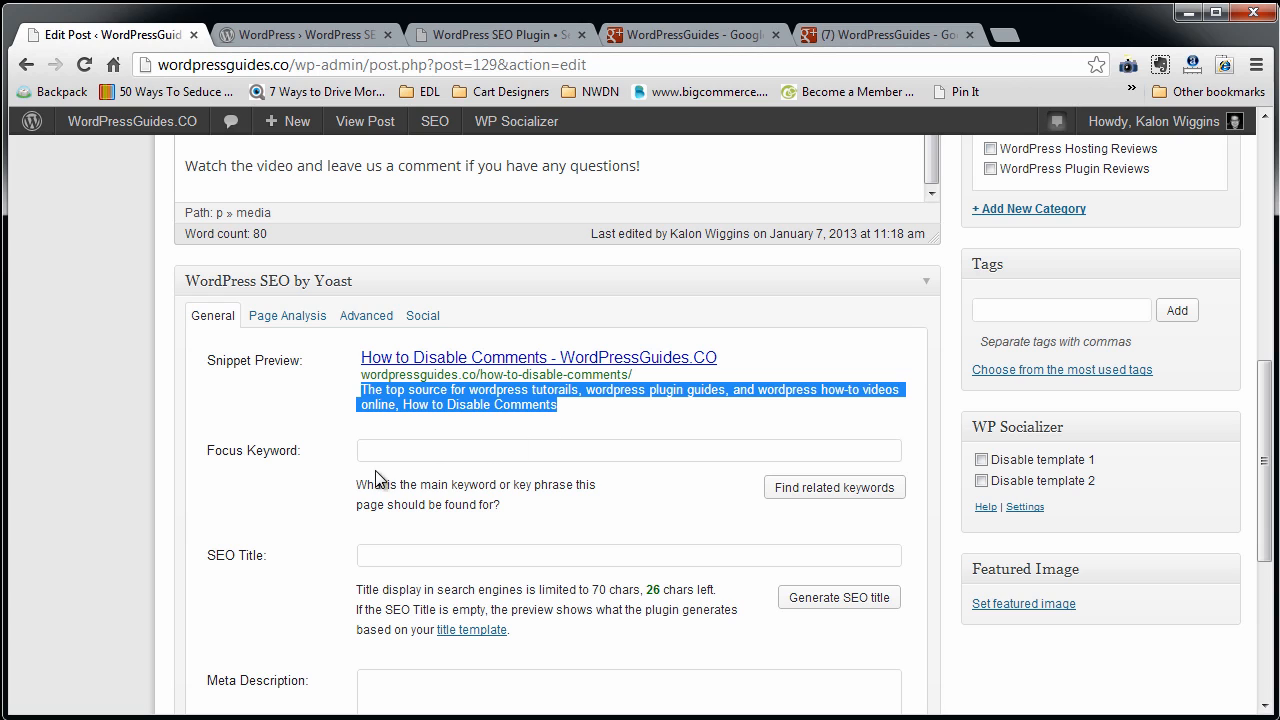
Copy "Disable Comments" from the post title and enter it as the post's focus keyword.
{"action": "left_click", "coordinate": [432, 451]}
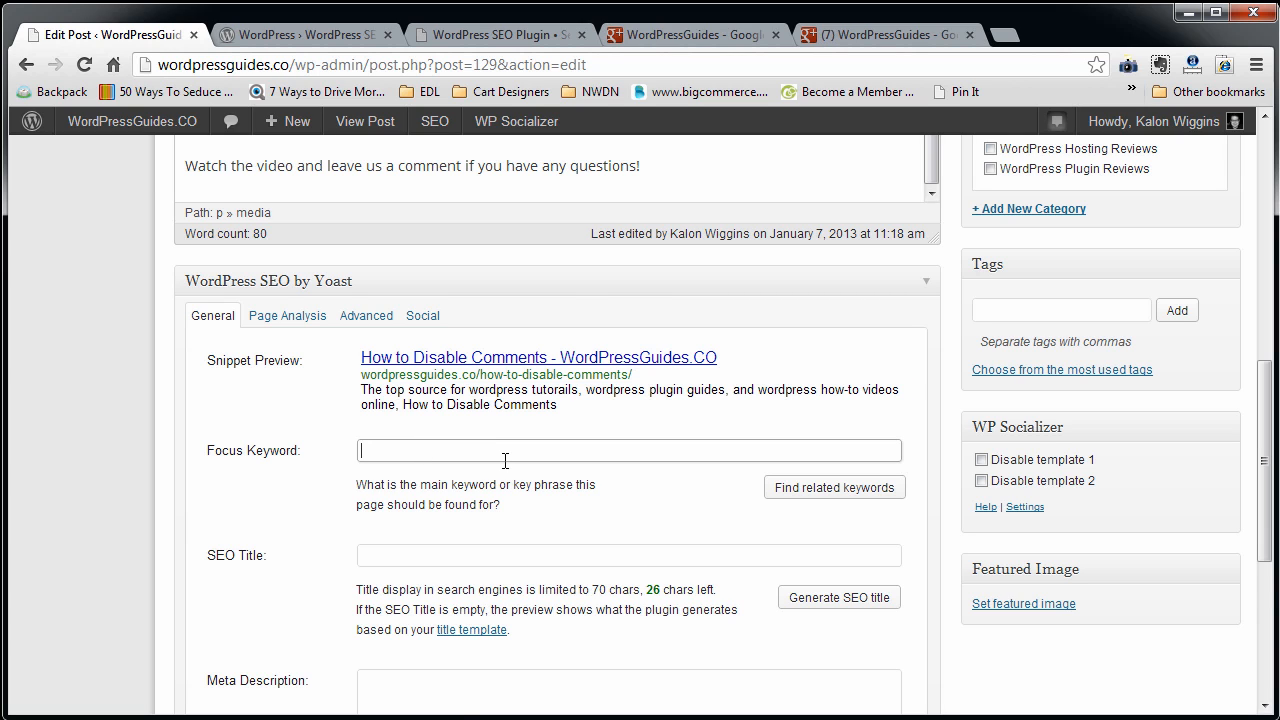
{"action": "scroll", "coordinate": [505, 460], "scroll_direction": "down", "scroll_amount": 1}
{"action": "left_click_drag", "start_coordinate": [300, 351], "coordinate": [208, 351]}
{"action": "left_click", "coordinate": [389, 351]}
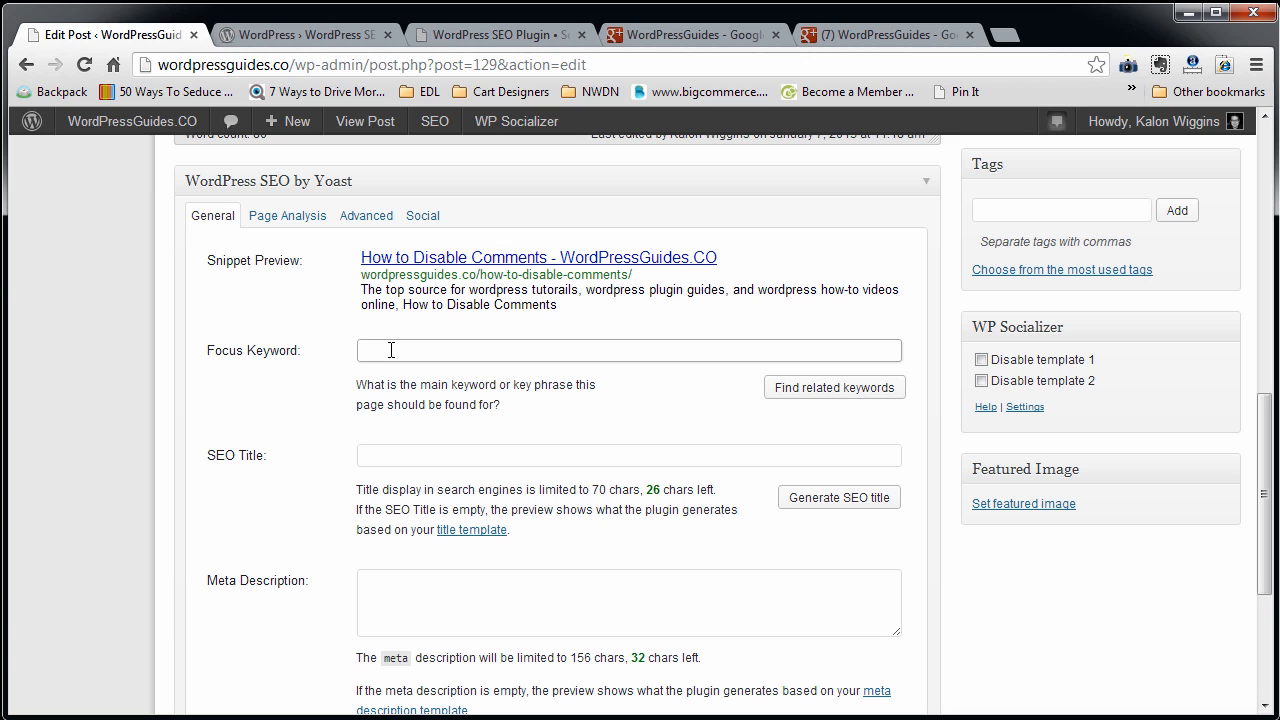
{"action": "scroll", "coordinate": [393, 350], "scroll_direction": "up", "scroll_amount": 10}
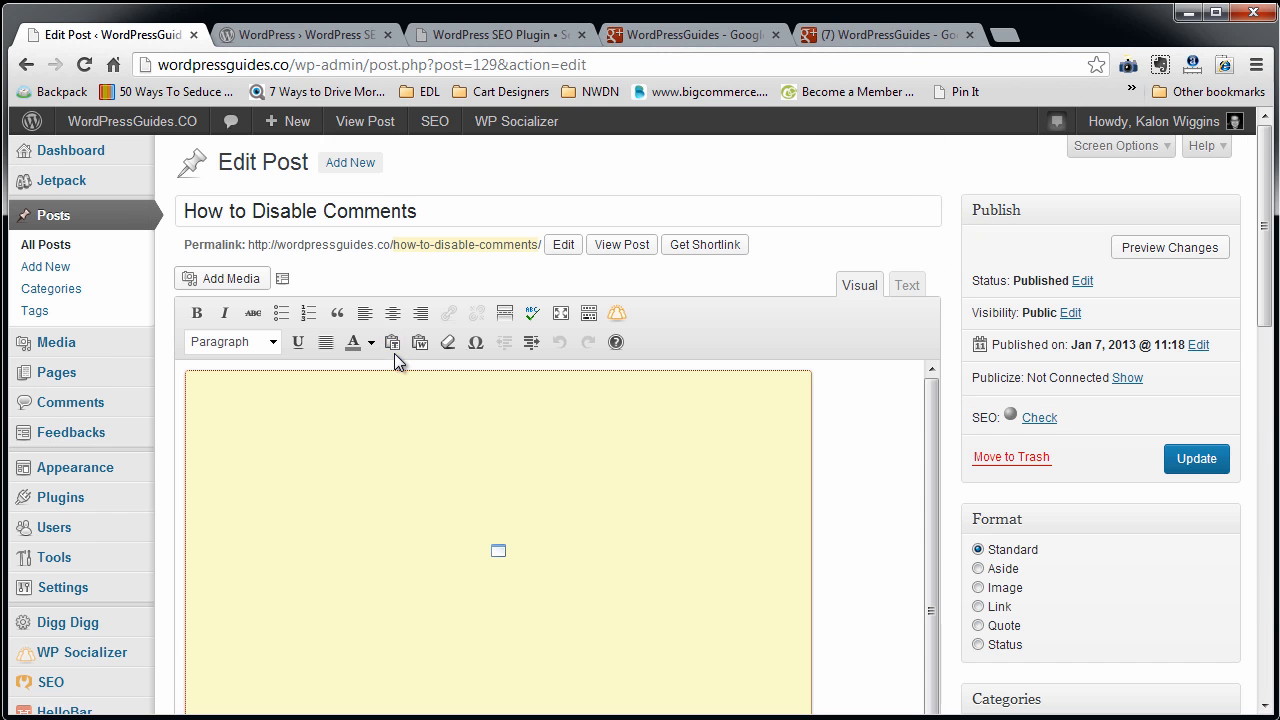
{"action": "left_click", "coordinate": [418, 211]}
{"action": "left_click_drag", "start_coordinate": [418, 211], "coordinate": [252, 212]}
{"action": "key", "text": "ctrl+c"}
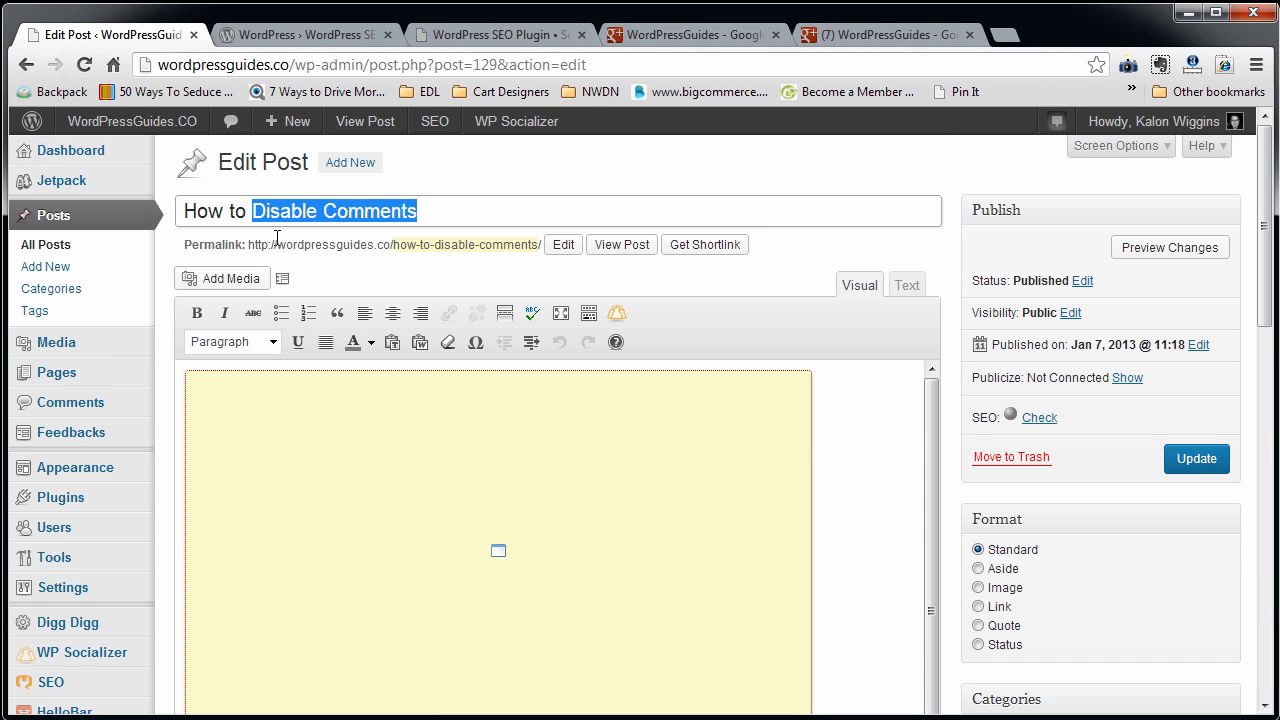
{"action": "scroll", "coordinate": [429, 543], "scroll_direction": "down", "scroll_amount": 10}
{"action": "scroll", "coordinate": [434, 543], "scroll_direction": "down", "scroll_amount": 1}
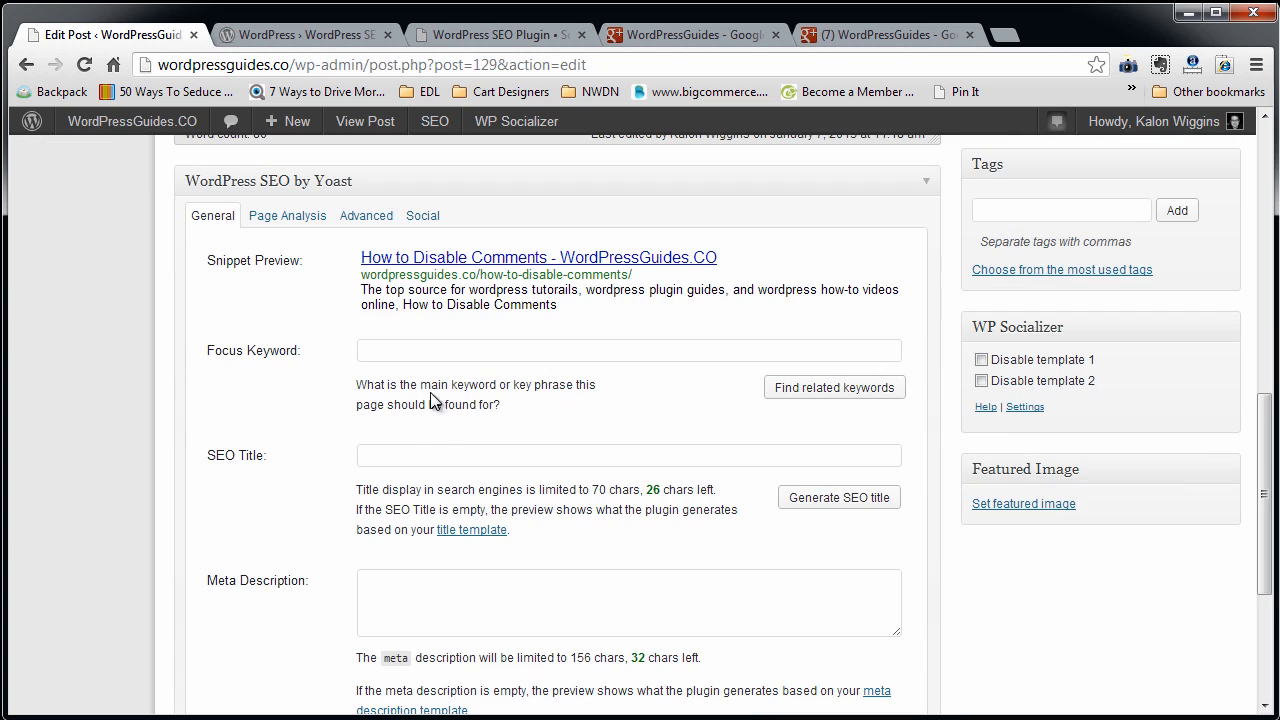
{"action": "left_click", "coordinate": [435, 344]}
{"action": "key", "text": "ctrl+v"}
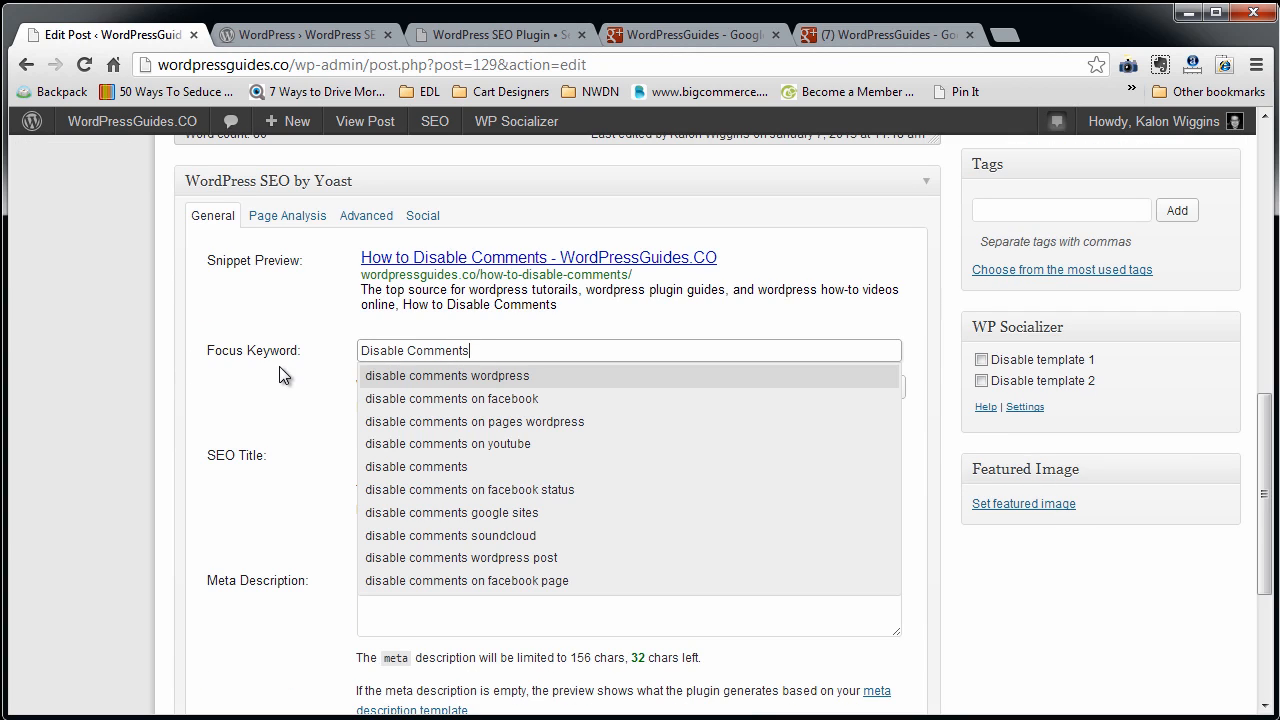
Dismiss the keyword suggestions and update the post to save its focus keyword.
{"action": "left_click", "coordinate": [539, 362]}
{"action": "scroll", "coordinate": [1156, 352], "scroll_direction": "up", "scroll_amount": 10}
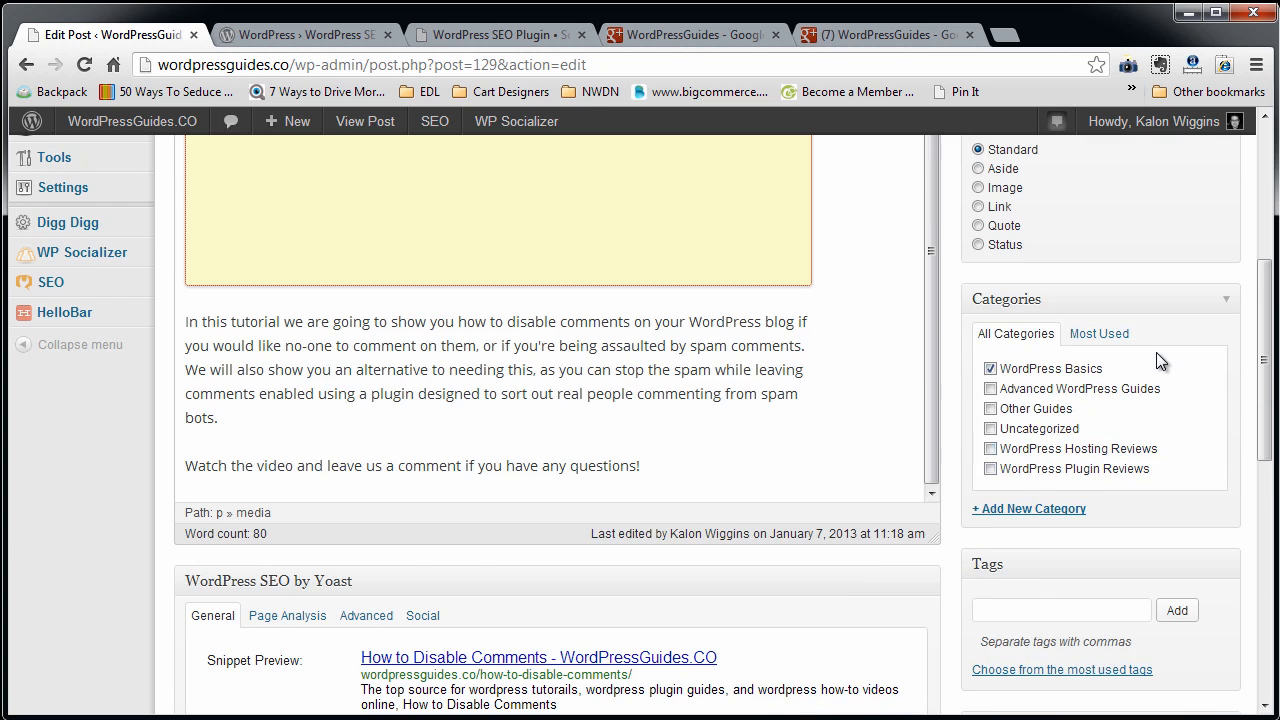
{"action": "left_click", "coordinate": [1195, 262]}
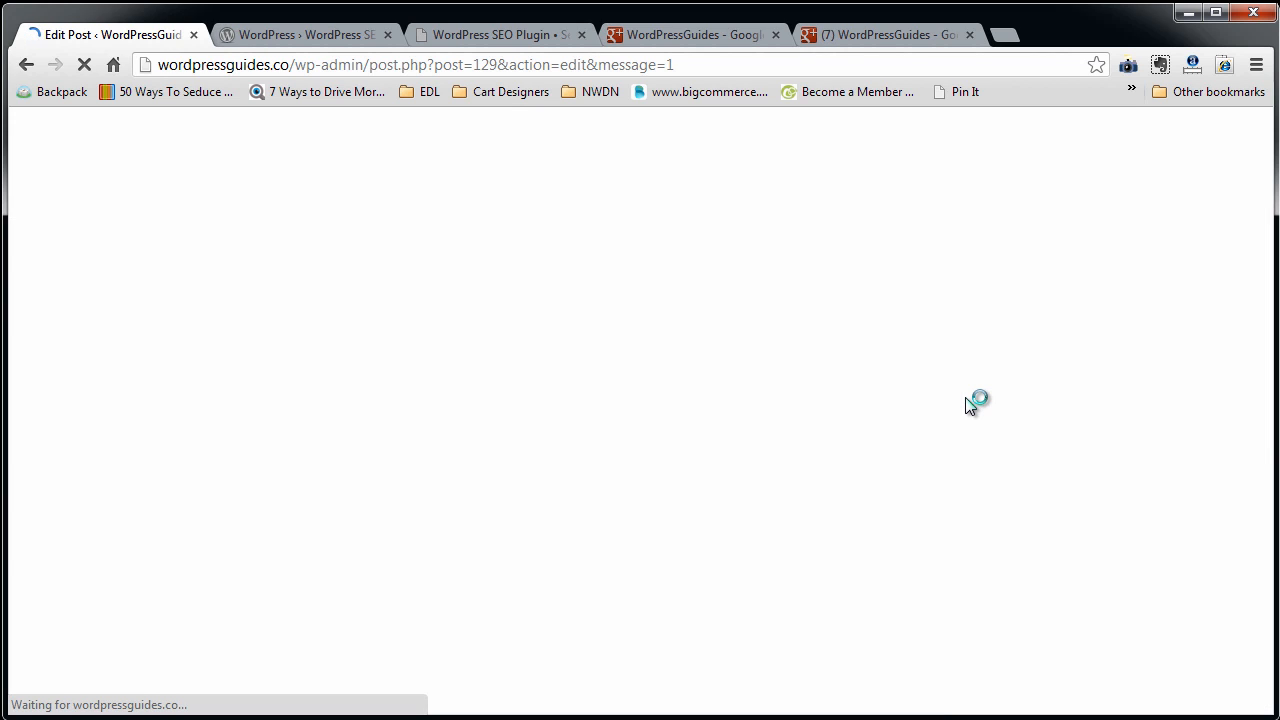
Review the focus keyword check results and compare them with the phrase "disable comments" in the post's body text.
{"action": "scroll", "coordinate": [966, 400], "scroll_direction": "down", "scroll_amount": 10}
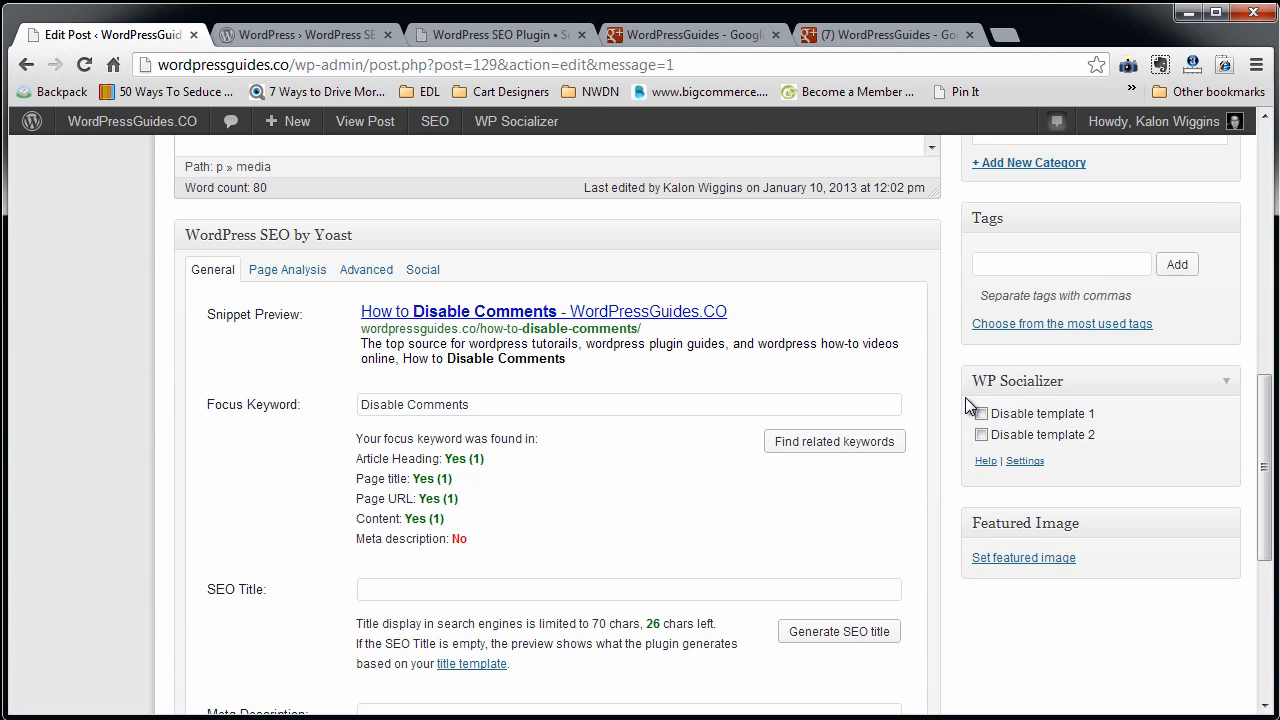
{"action": "scroll", "coordinate": [965, 405], "scroll_direction": "down", "scroll_amount": 1}
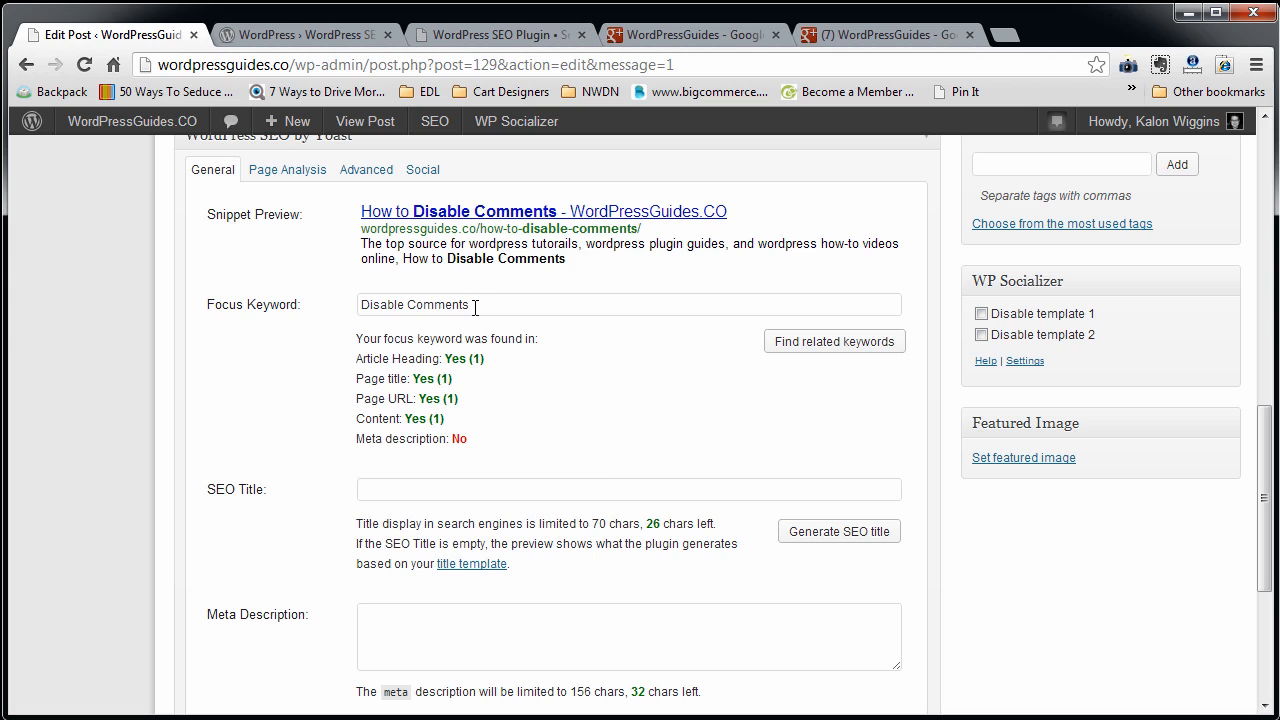
{"action": "left_click_drag", "start_coordinate": [474, 305], "coordinate": [320, 305]}
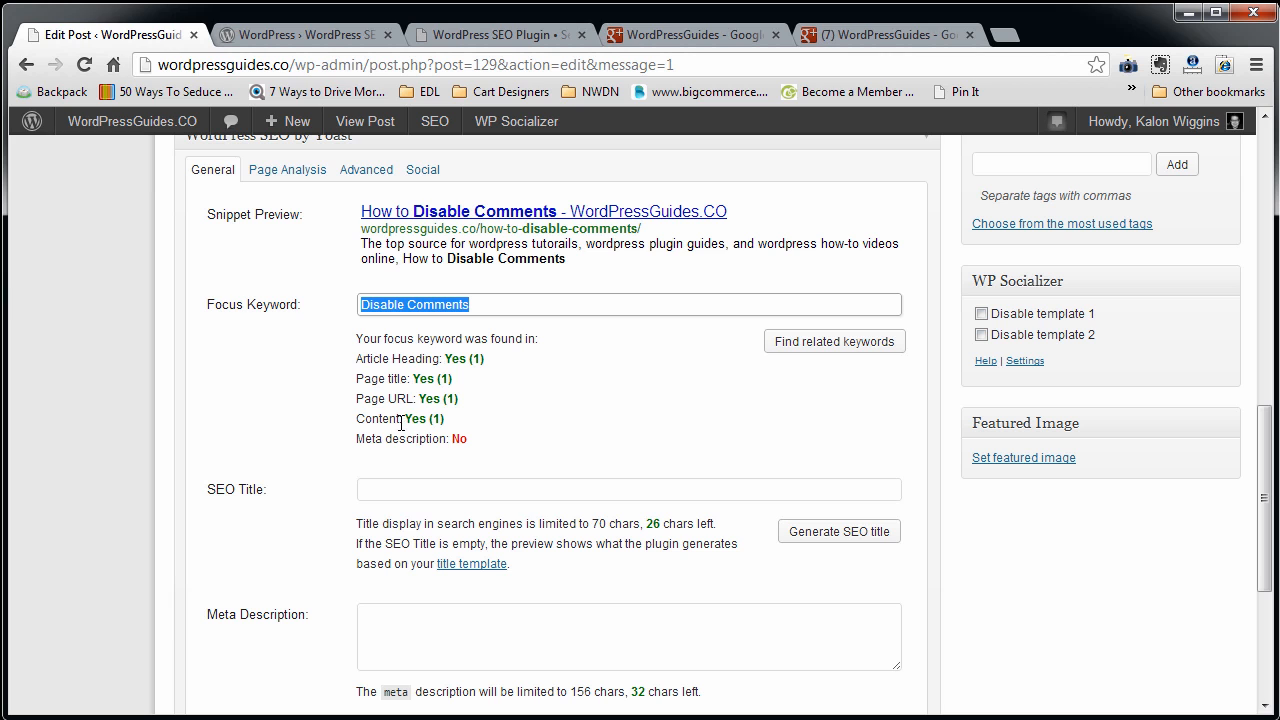
{"action": "scroll", "coordinate": [510, 429], "scroll_direction": "up", "scroll_amount": 4}
{"action": "scroll", "coordinate": [510, 429], "scroll_direction": "up", "scroll_amount": 1}
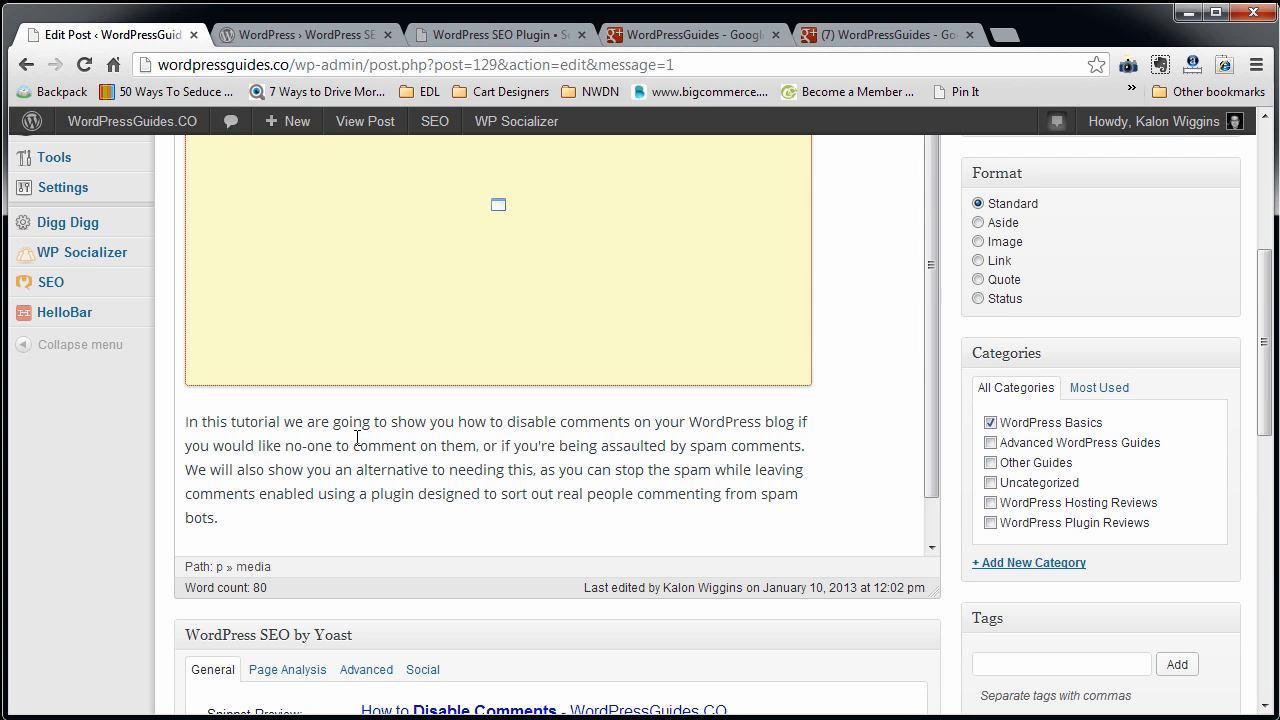
{"action": "left_click_drag", "start_coordinate": [507, 421], "coordinate": [632, 421]}
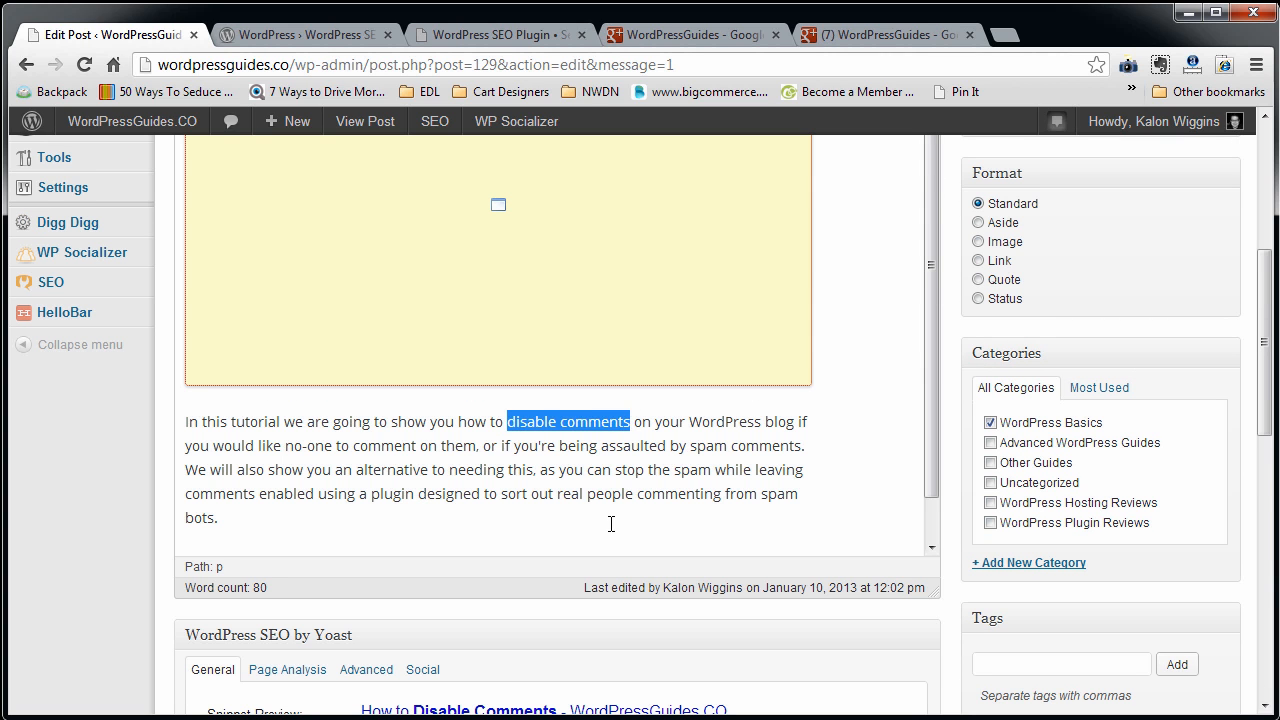
{"action": "scroll", "coordinate": [609, 523], "scroll_direction": "down", "scroll_amount": 5}
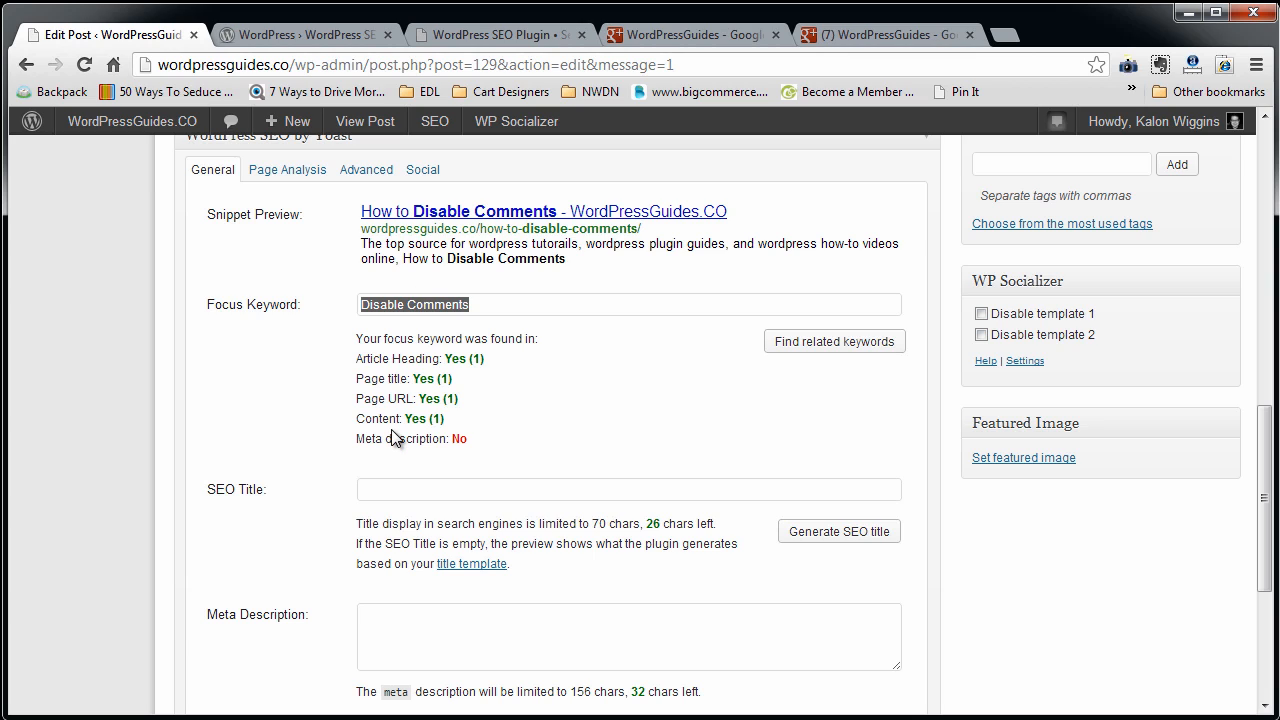
Copy the title line of the snippet preview into the post's empty SEO Title field.
{"action": "left_click", "coordinate": [363, 489]}
{"action": "left_click_drag", "start_coordinate": [727, 211], "coordinate": [352, 216]}
{"action": "key", "text": "ctrl+c"}
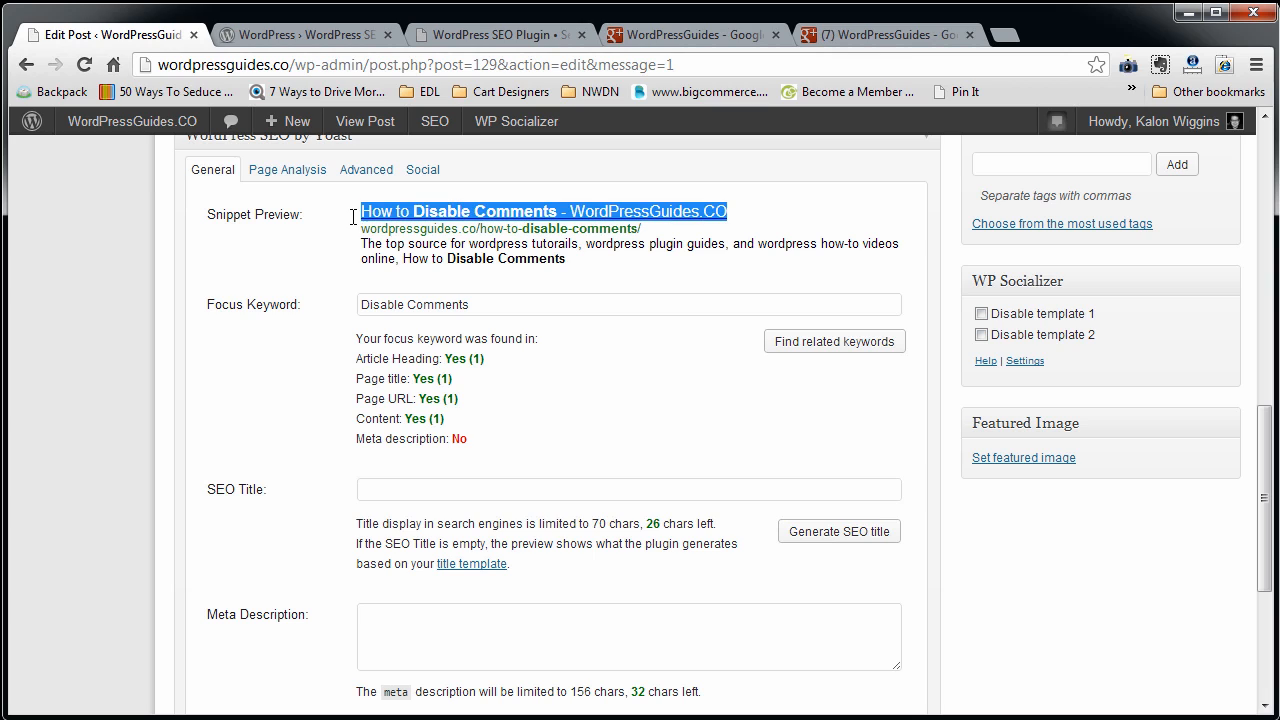
{"action": "left_click", "coordinate": [400, 490]}
{"action": "key", "text": "ctrl+v"}
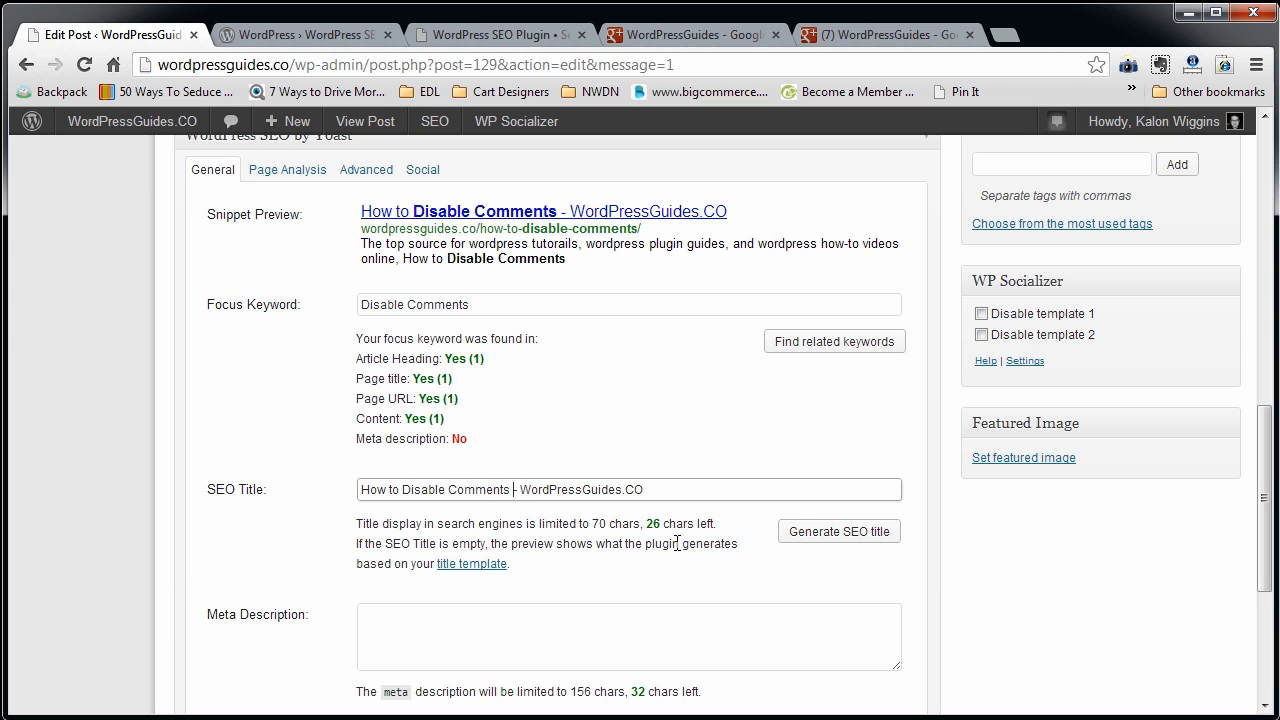
Replace the site-name ending of the SEO title so it reads "How to Disable Comments on WordPress - WordpressGuides.CO".
{"action": "key", "text": "shift+End"}
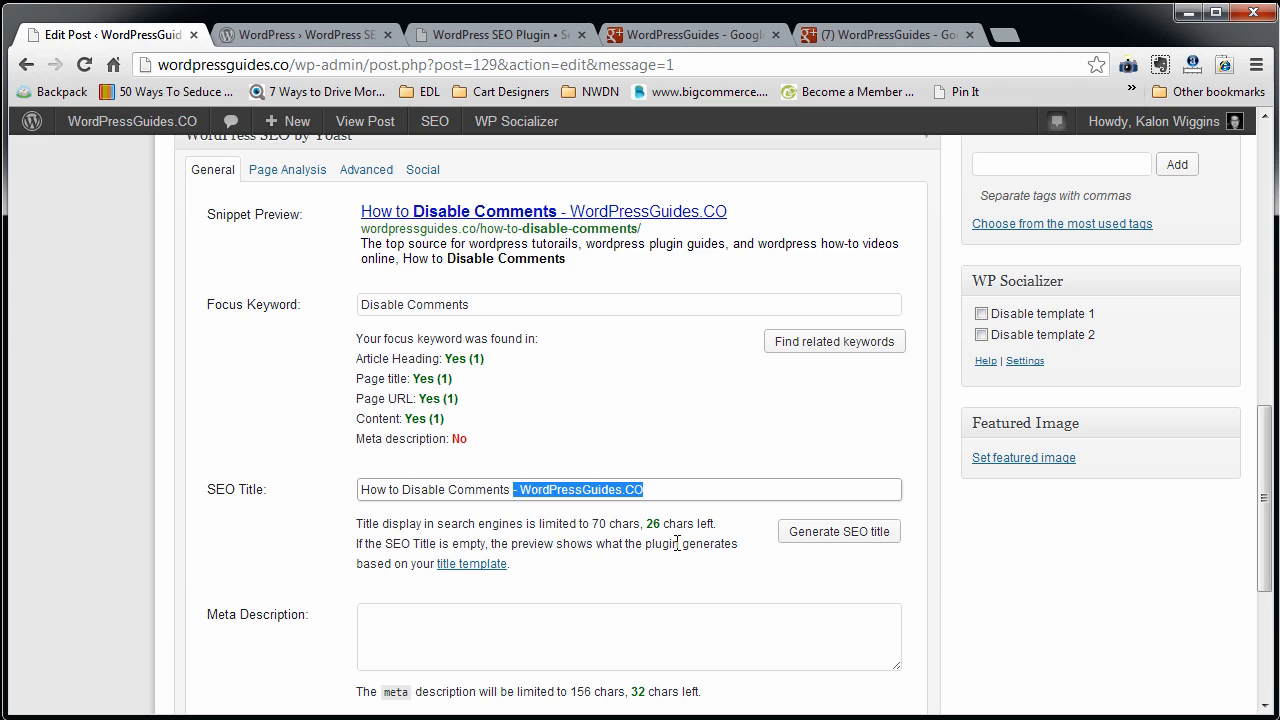
{"action": "type", "text": "on Word"}
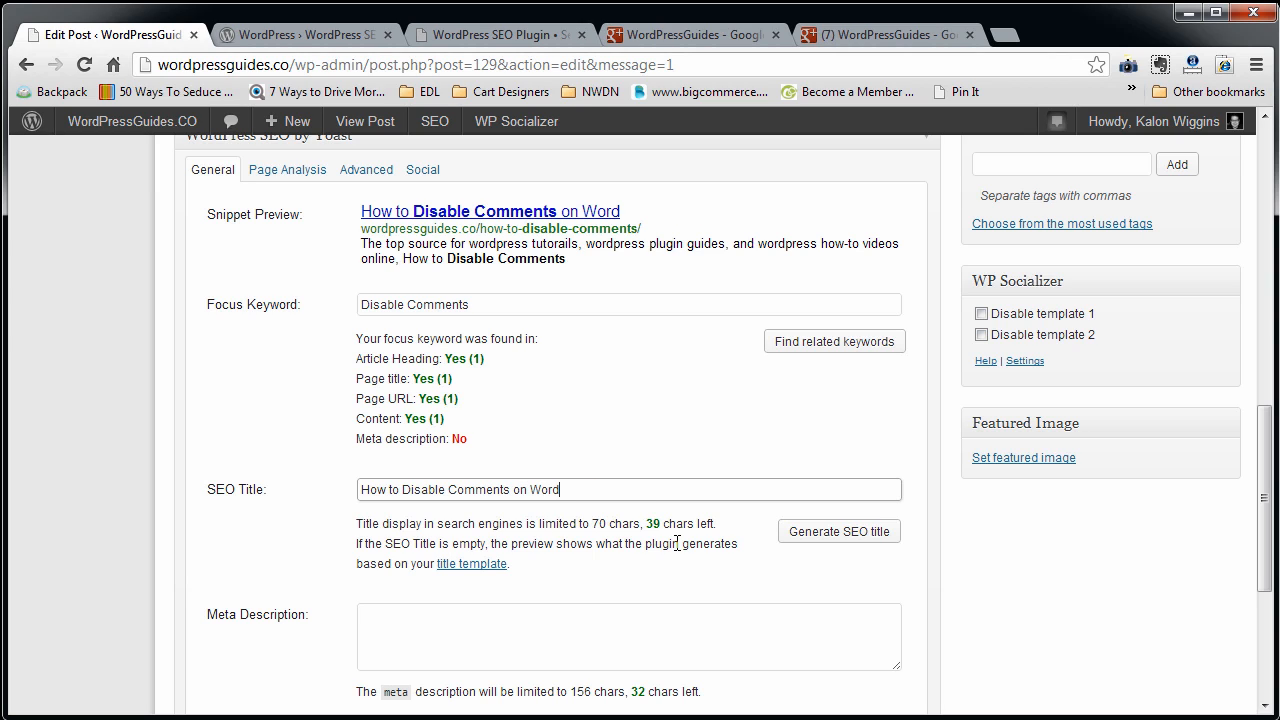
{"action": "type", "text": "Press - Word"}
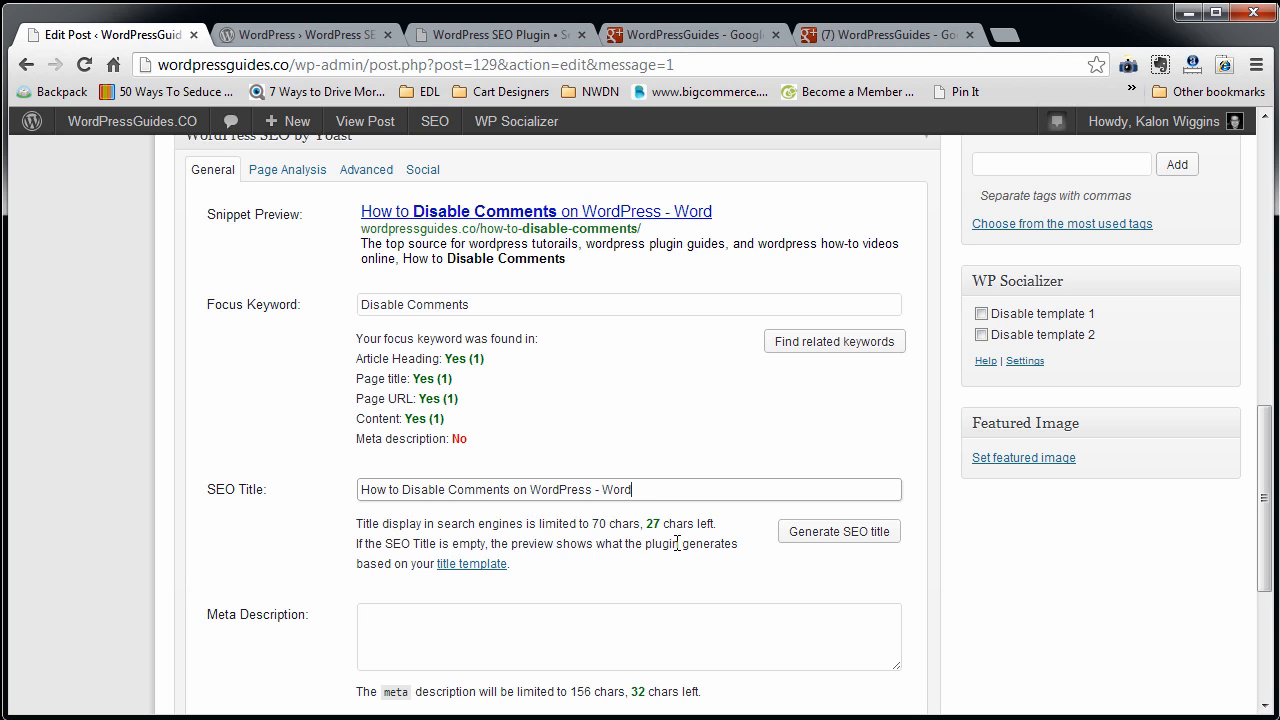
{"action": "type", "text": "pressGuides.CO"}
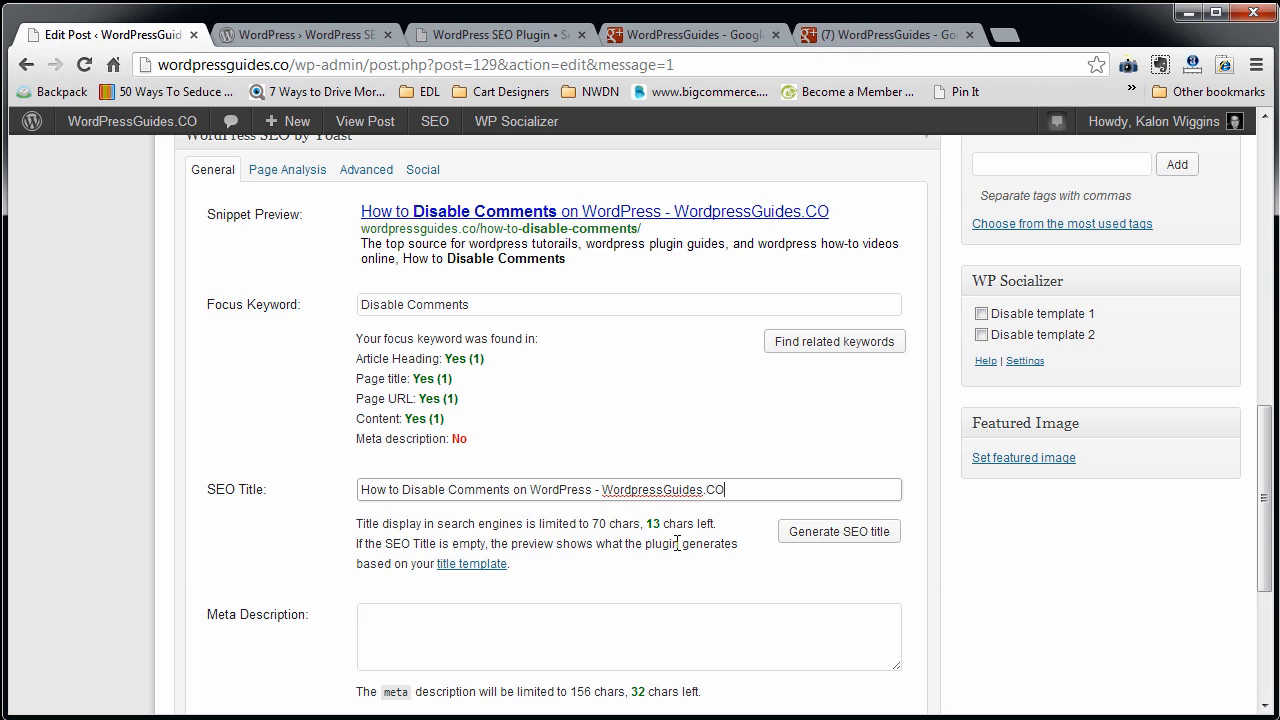
{"action": "key", "text": "Tab"}
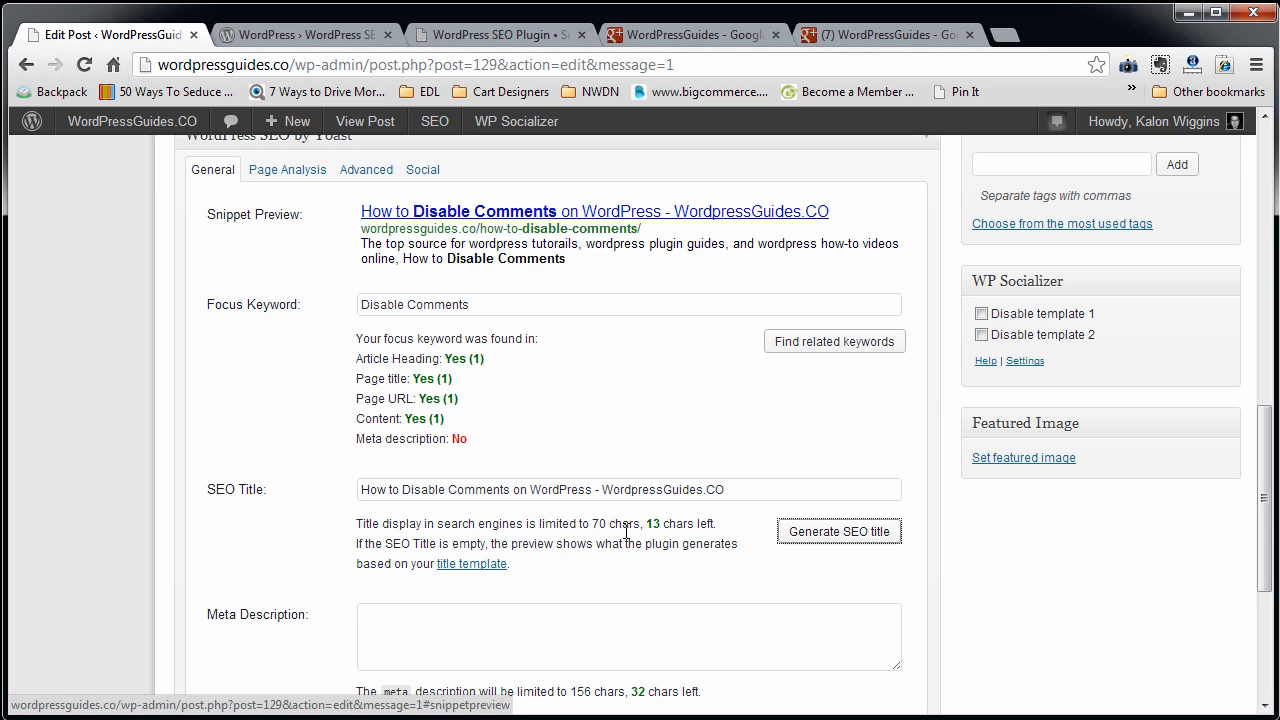
{"action": "double_click", "coordinate": [652, 523]}
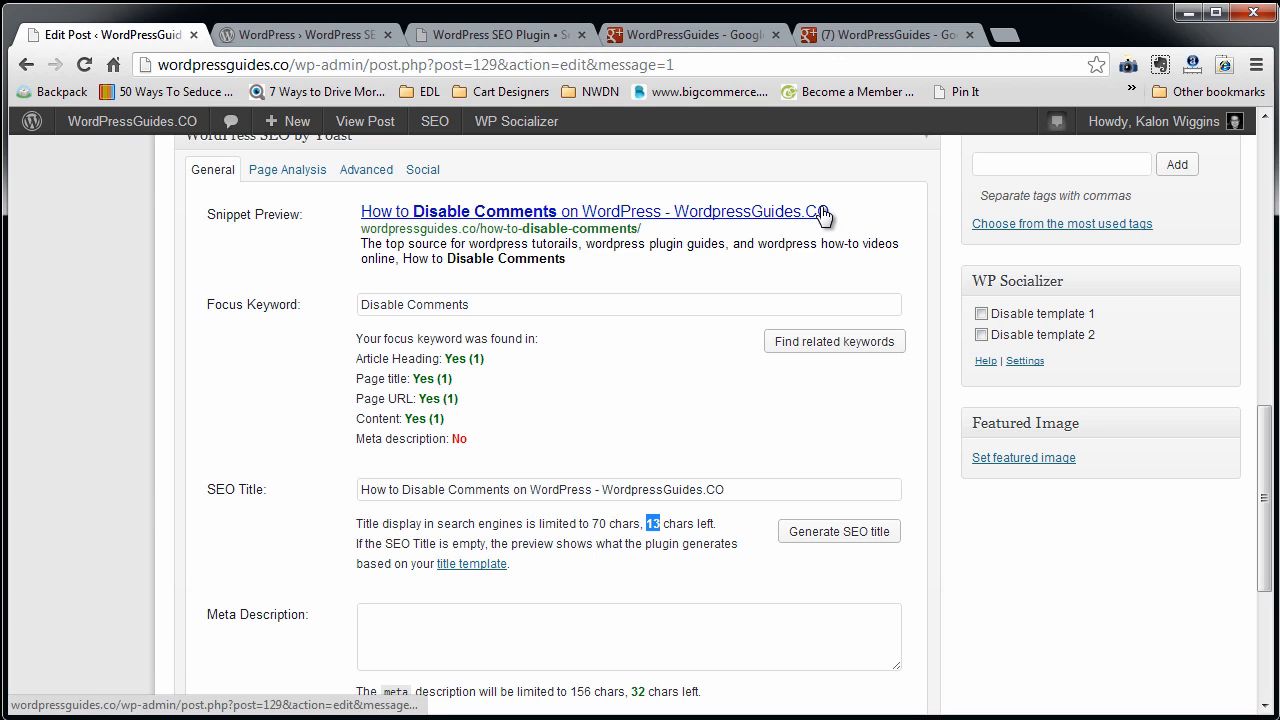
Copy the snippet preview's description text into the post's Meta Description and check the remaining character allowance.
{"action": "left_click_drag", "start_coordinate": [570, 260], "coordinate": [364, 244]}
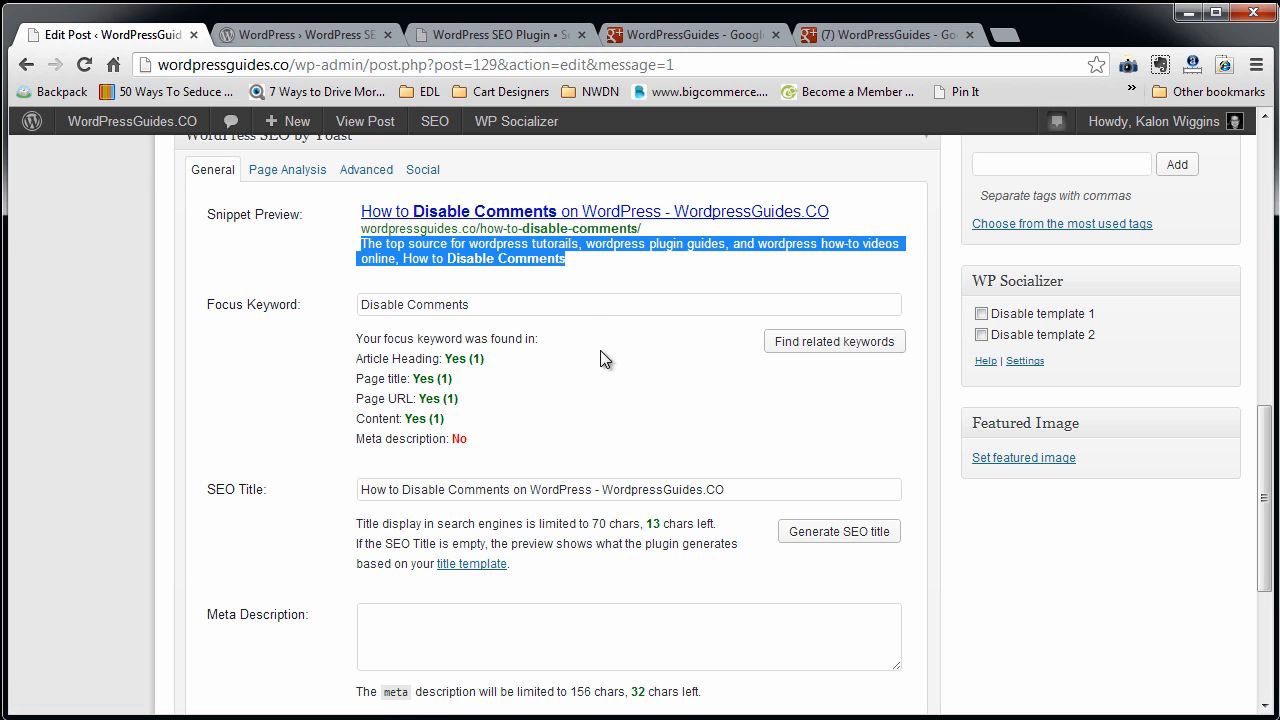
{"action": "left_click_drag", "start_coordinate": [588, 259], "coordinate": [360, 244]}
{"action": "scroll", "coordinate": [627, 505], "scroll_direction": "down", "scroll_amount": 1}
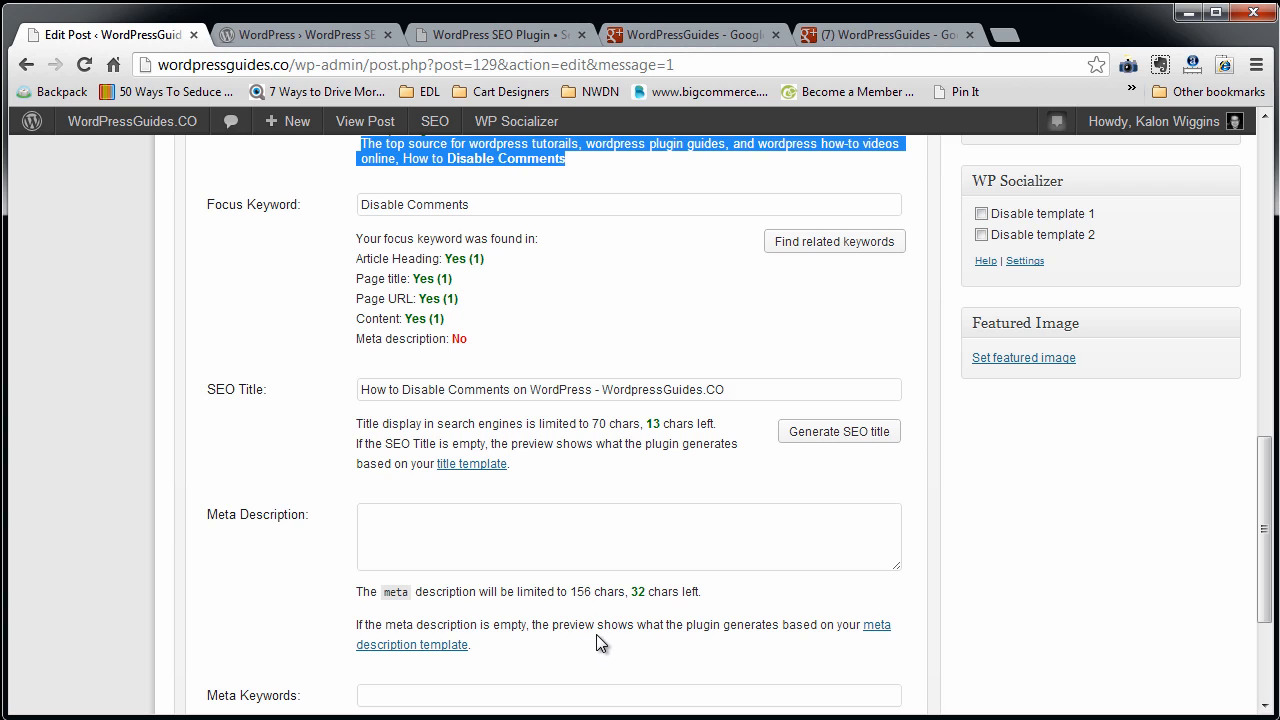
{"action": "scroll", "coordinate": [597, 636], "scroll_direction": "up", "scroll_amount": 1}
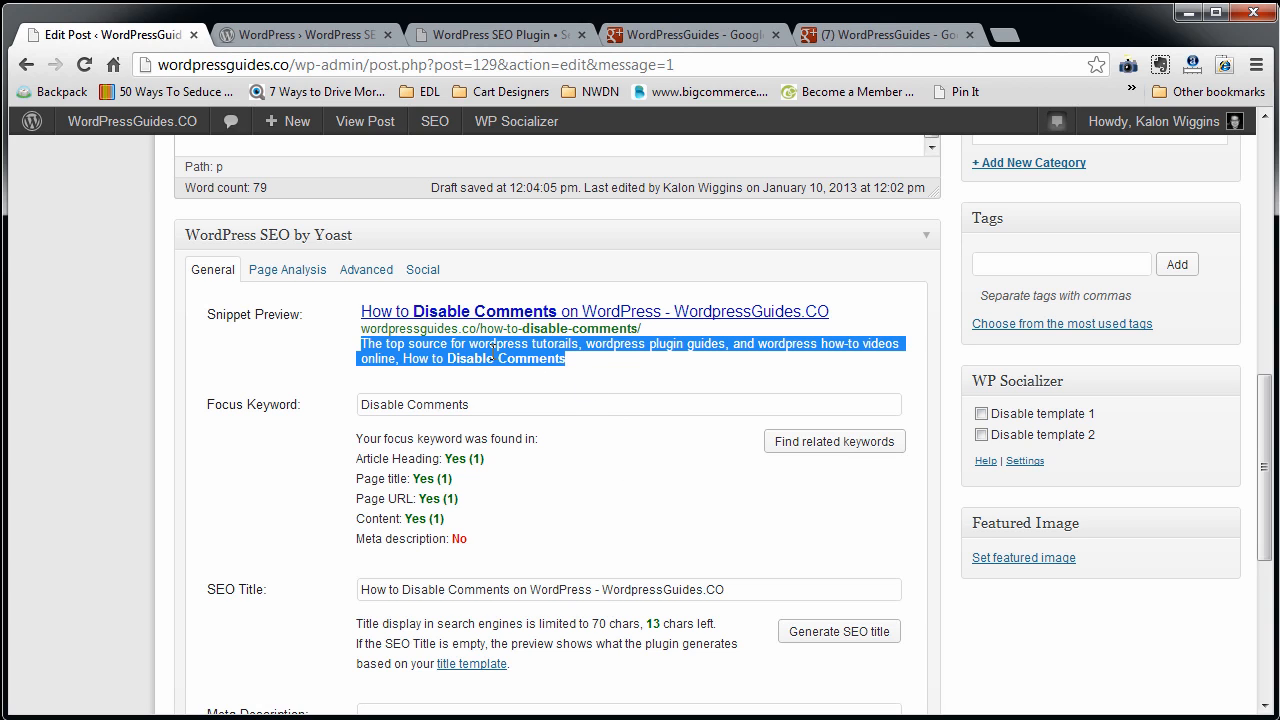
{"action": "scroll", "coordinate": [578, 600], "scroll_direction": "down", "scroll_amount": 2}
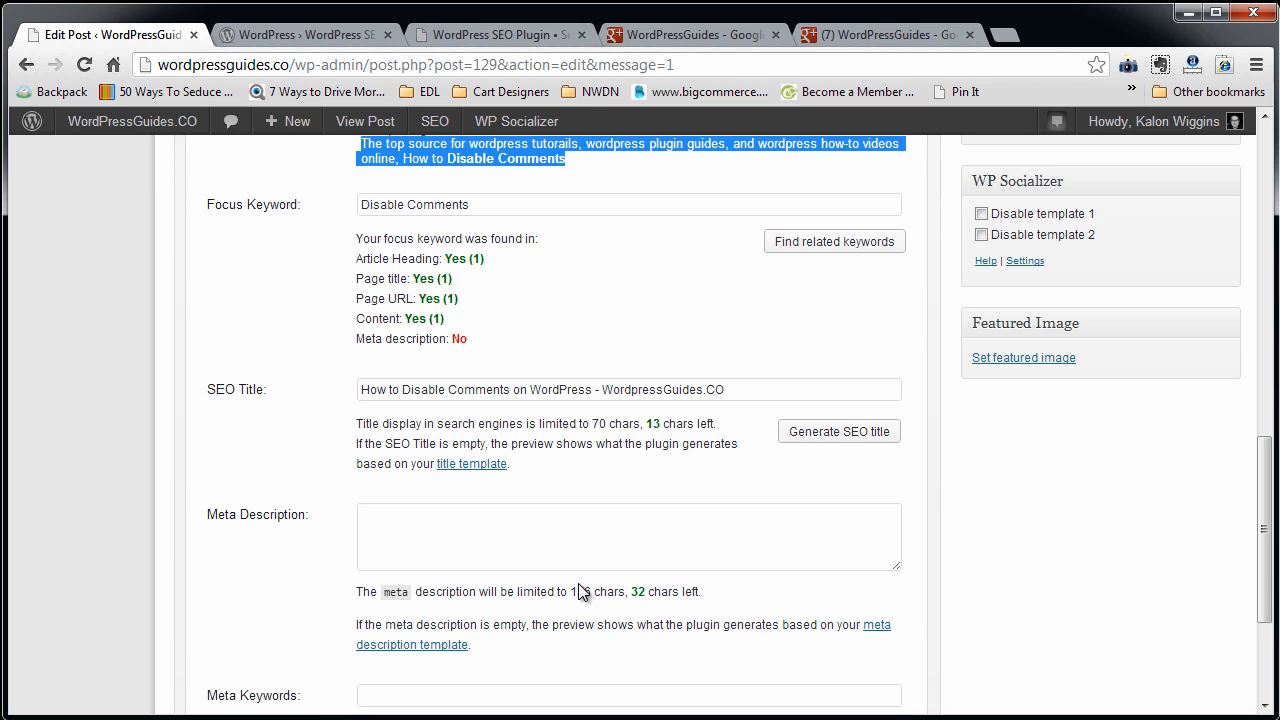
{"action": "scroll", "coordinate": [580, 596], "scroll_direction": "up", "scroll_amount": 1}
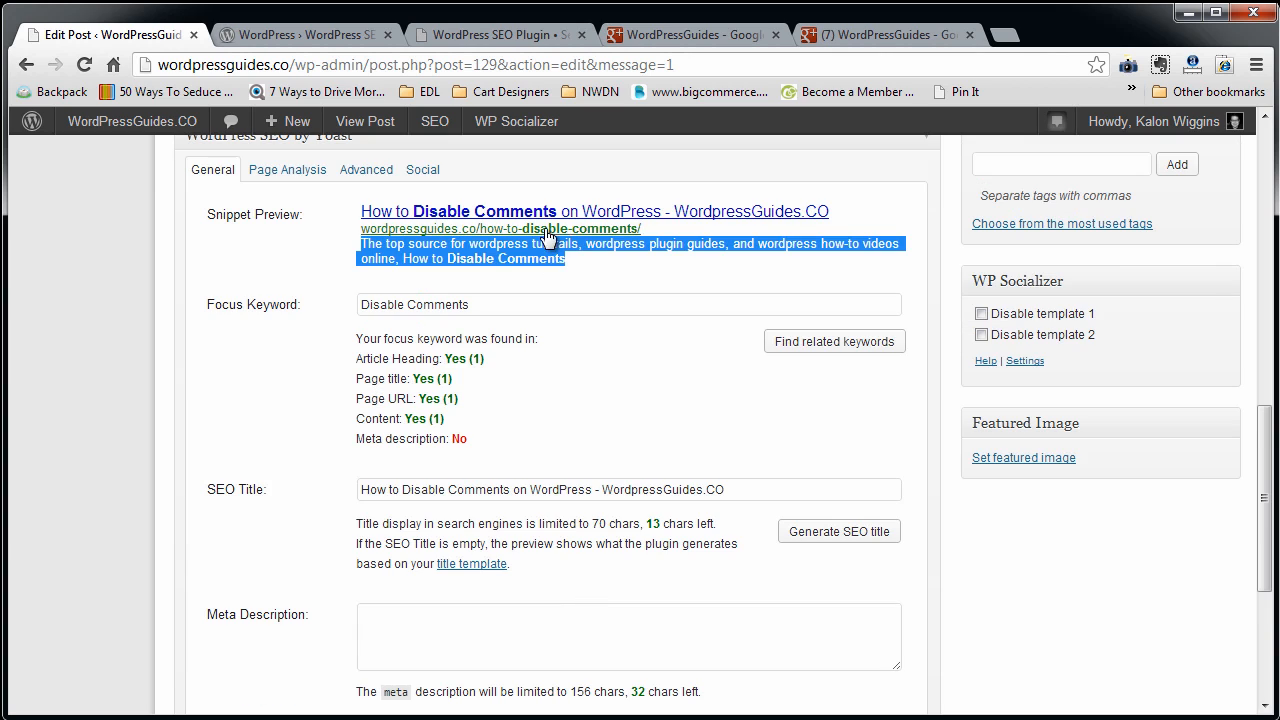
{"action": "left_click_drag", "start_coordinate": [585, 263], "coordinate": [360, 245]}
{"action": "key", "text": "ctrl+c"}
{"action": "scroll", "coordinate": [501, 532], "scroll_direction": "down", "scroll_amount": 1}
{"action": "left_click", "coordinate": [453, 510]}
{"action": "key", "text": "ctrl+v"}
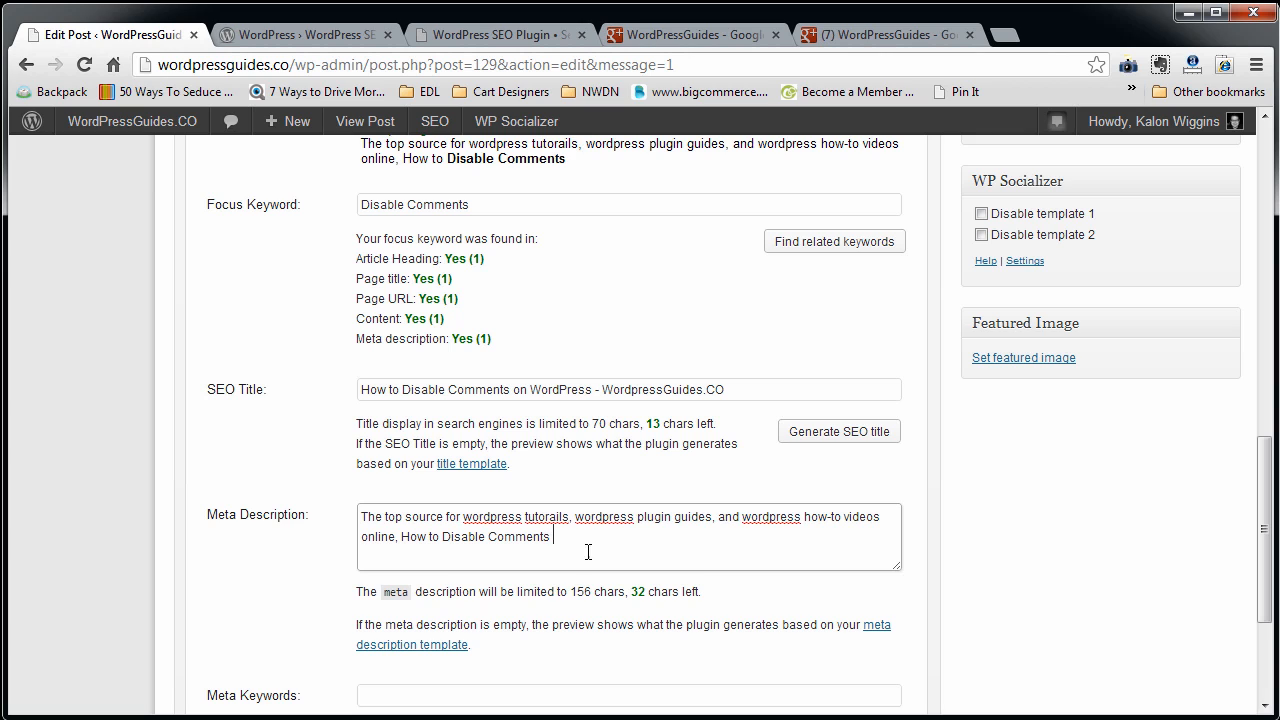
{"action": "double_click", "coordinate": [637, 591]}
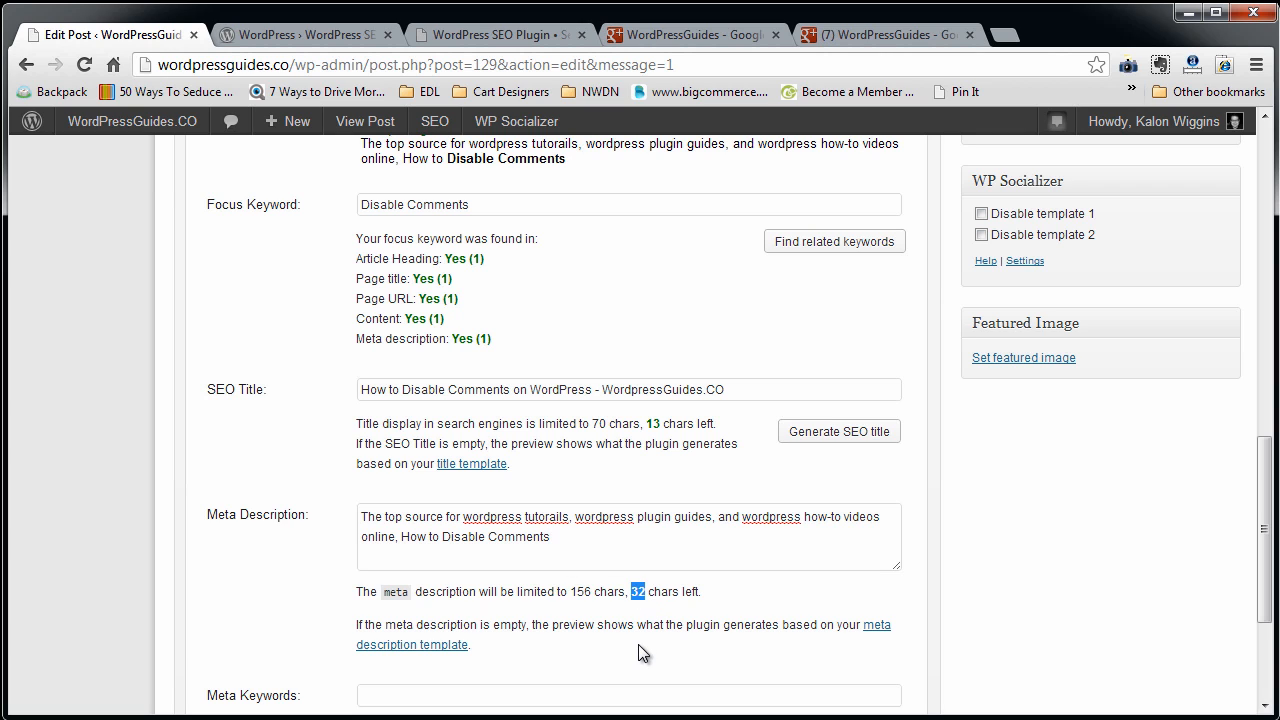
Append ", WordPress Comments Disable" to the end of the post's meta description.
{"action": "scroll", "coordinate": [654, 704], "scroll_direction": "down", "scroll_amount": 1}
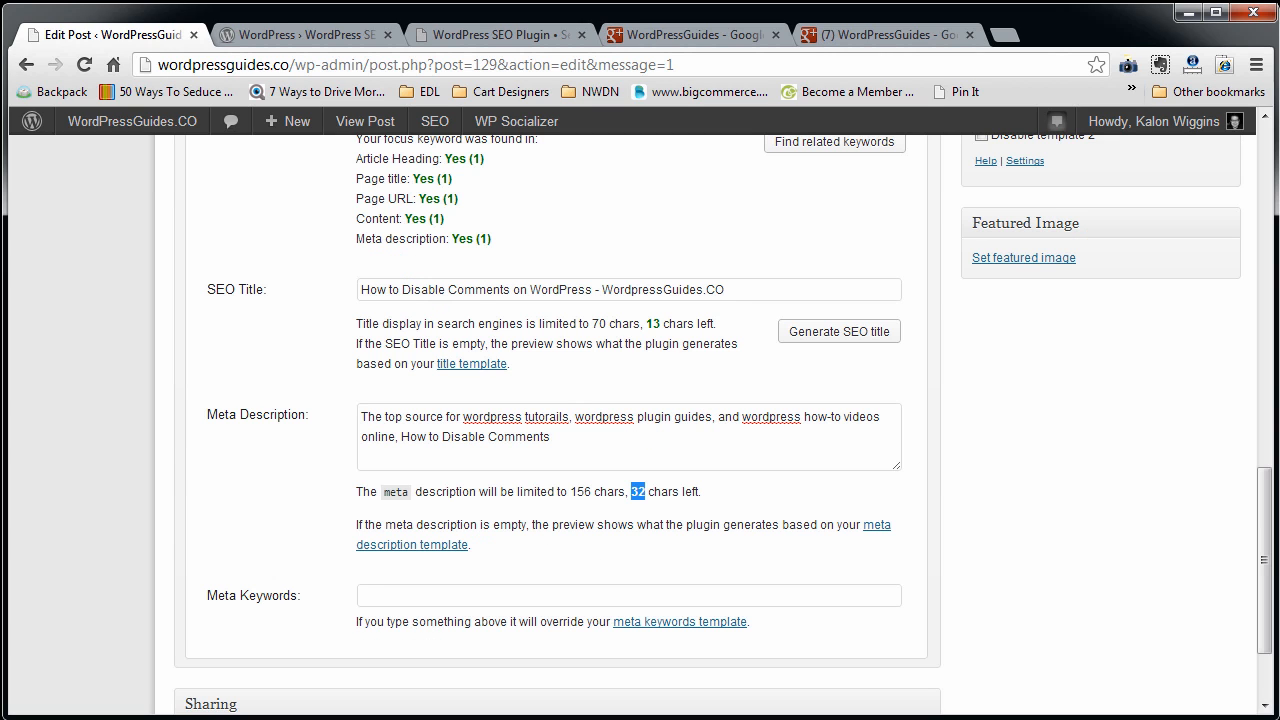
{"action": "left_click", "coordinate": [617, 440]}
{"action": "scroll", "coordinate": [474, 483], "scroll_direction": "up", "scroll_amount": 9}
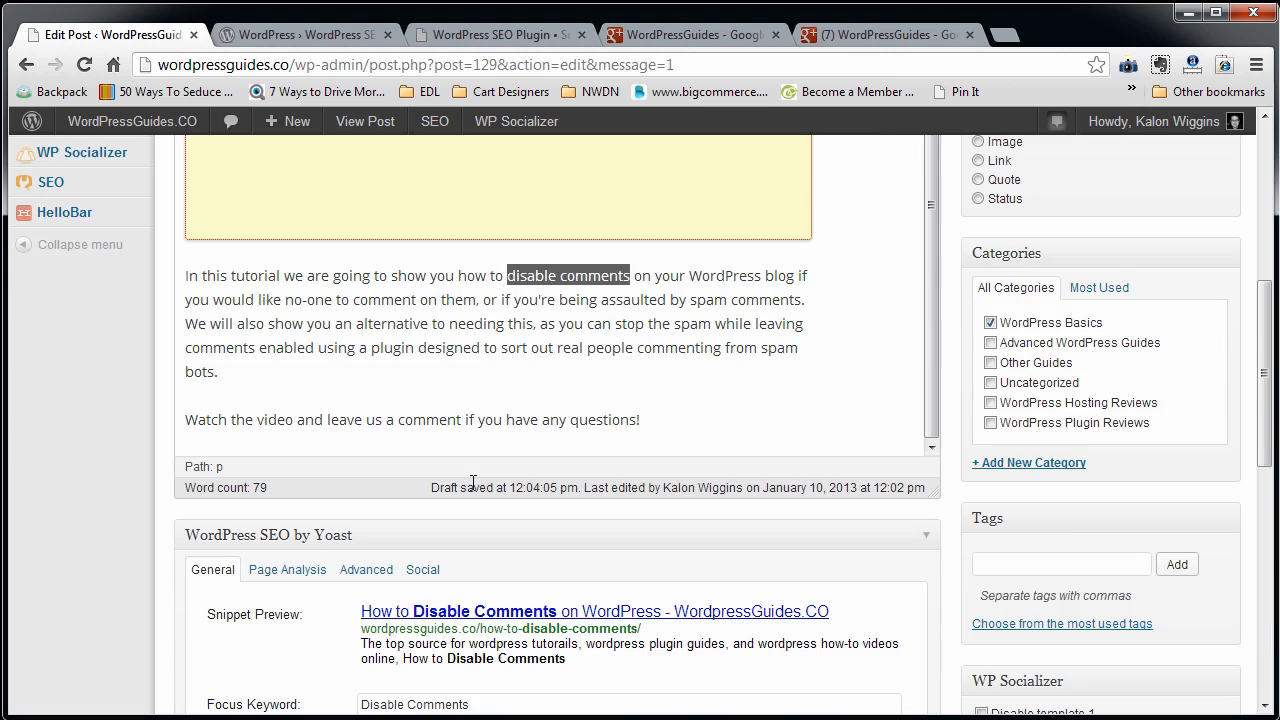
{"action": "scroll", "coordinate": [350, 475], "scroll_direction": "up", "scroll_amount": 2}
{"action": "scroll", "coordinate": [352, 480], "scroll_direction": "down", "scroll_amount": 11}
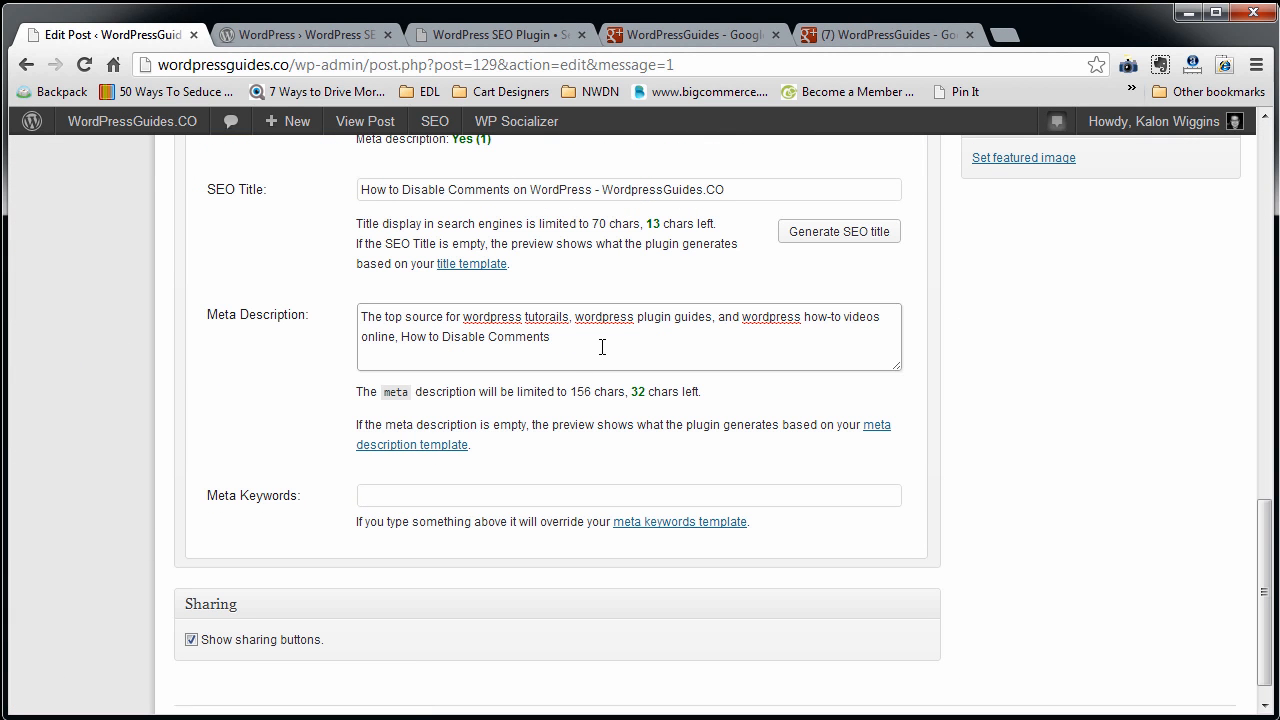
{"action": "type", "text": ", with"}
{"action": "key", "text": "BackSpace"}
{"action": "key", "text": "BackSpace"}
{"action": "key", "text": "BackSpace"}
{"action": "key", "text": "BackSpace"}
{"action": "type", "text": "WordPress Comments Disable"}
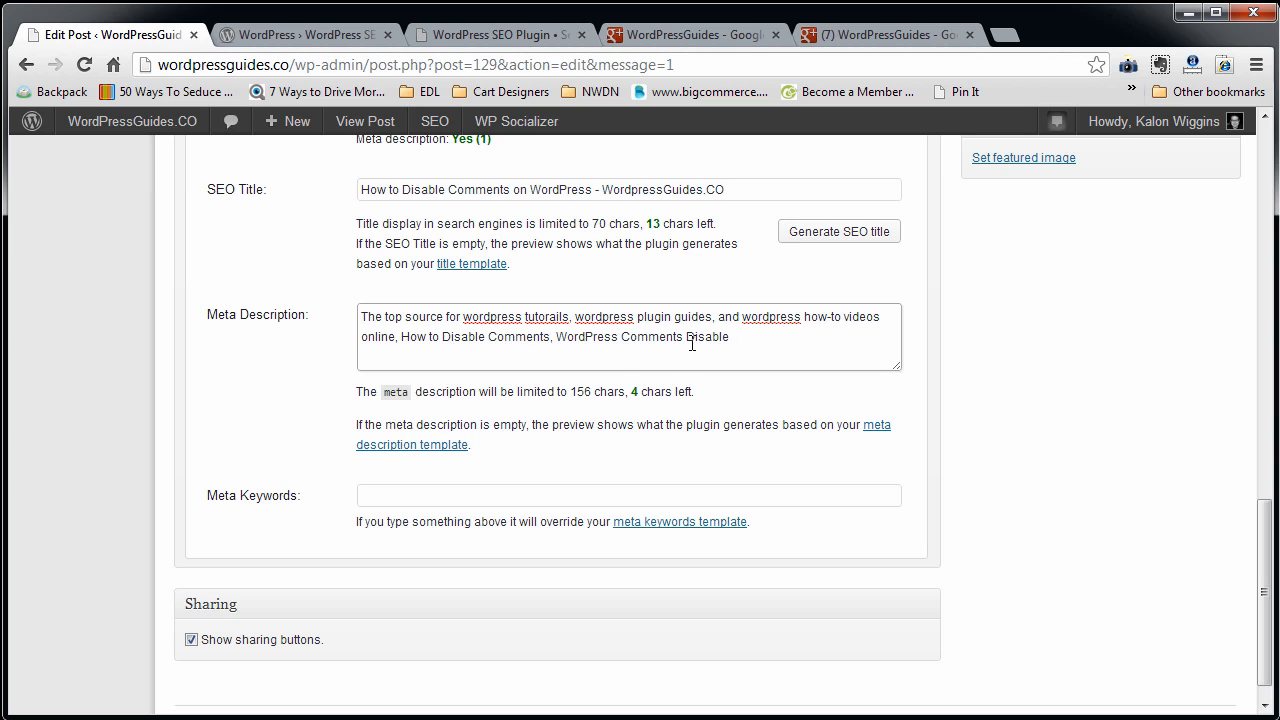
Compare the added meta description phrase with the snippet preview and check the description's character limit.
{"action": "left_click_drag", "start_coordinate": [729, 341], "coordinate": [566, 359]}
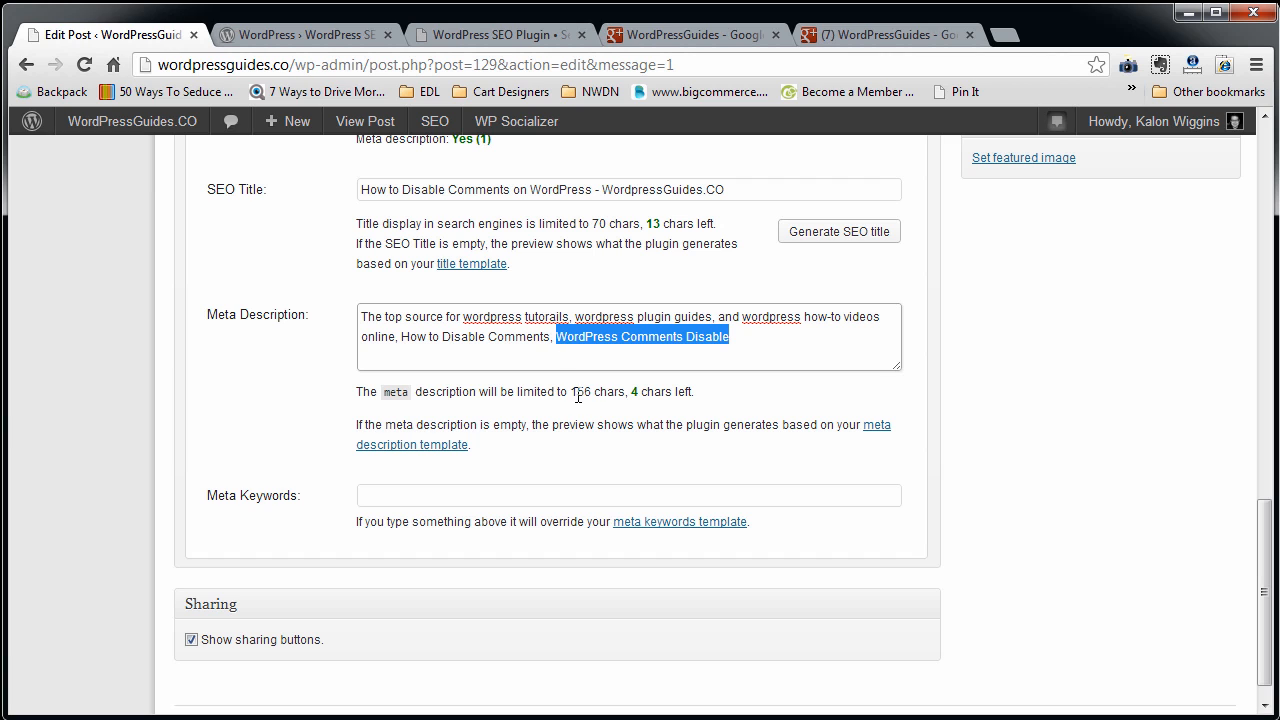
{"action": "scroll", "coordinate": [636, 398], "scroll_direction": "up", "scroll_amount": 3}
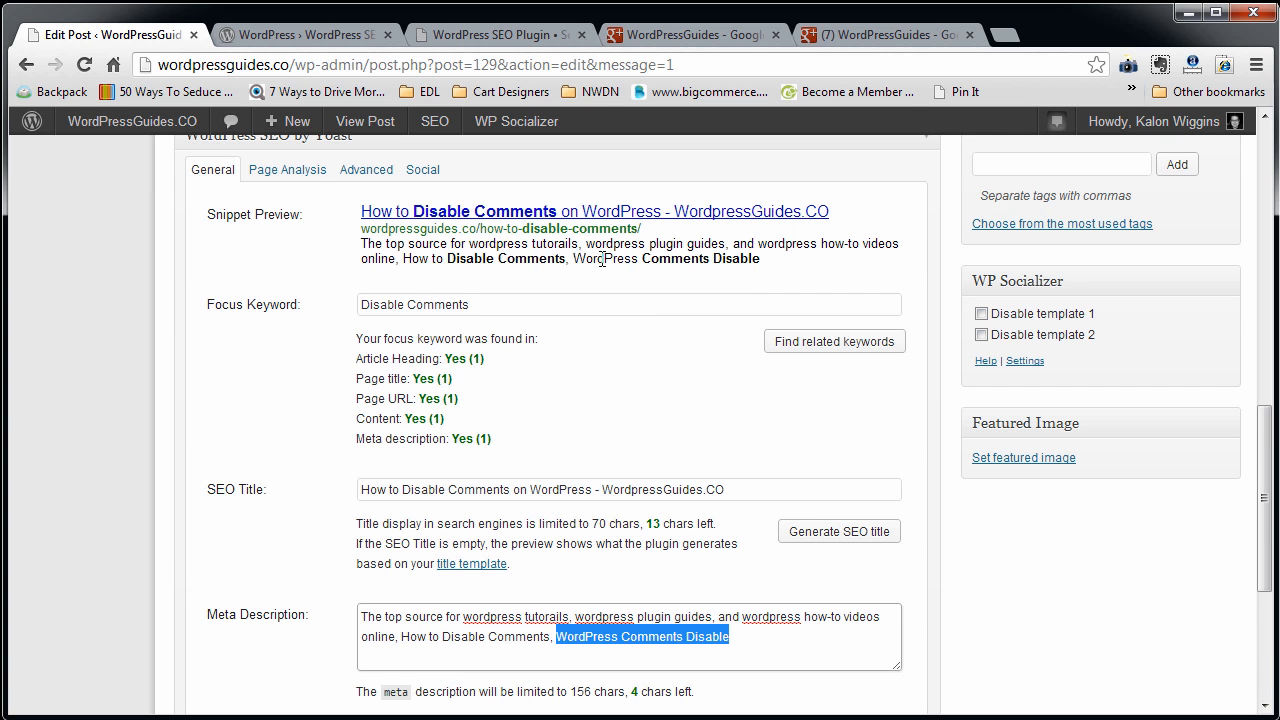
{"action": "left_click_drag", "start_coordinate": [602, 259], "coordinate": [768, 272]}
{"action": "scroll", "coordinate": [672, 550], "scroll_direction": "up", "scroll_amount": 1}
{"action": "scroll", "coordinate": [676, 545], "scroll_direction": "down", "scroll_amount": 3}
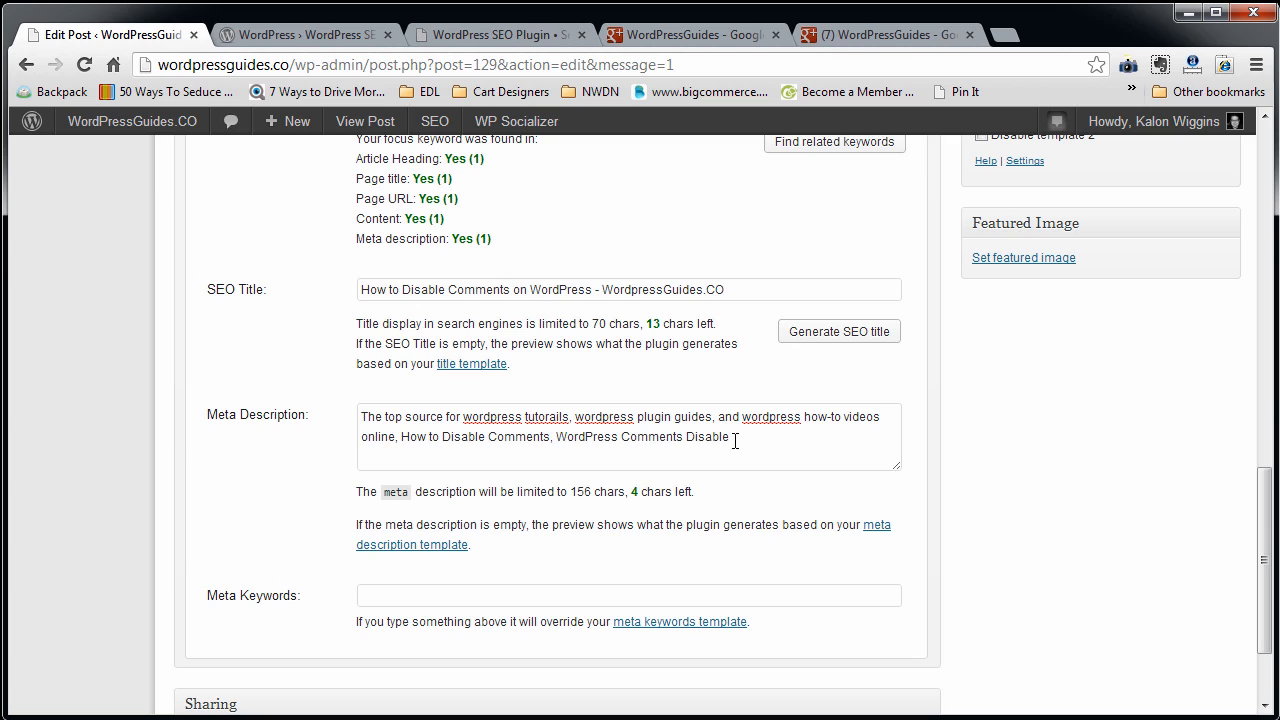
{"action": "left_click_drag", "start_coordinate": [735, 441], "coordinate": [576, 437]}
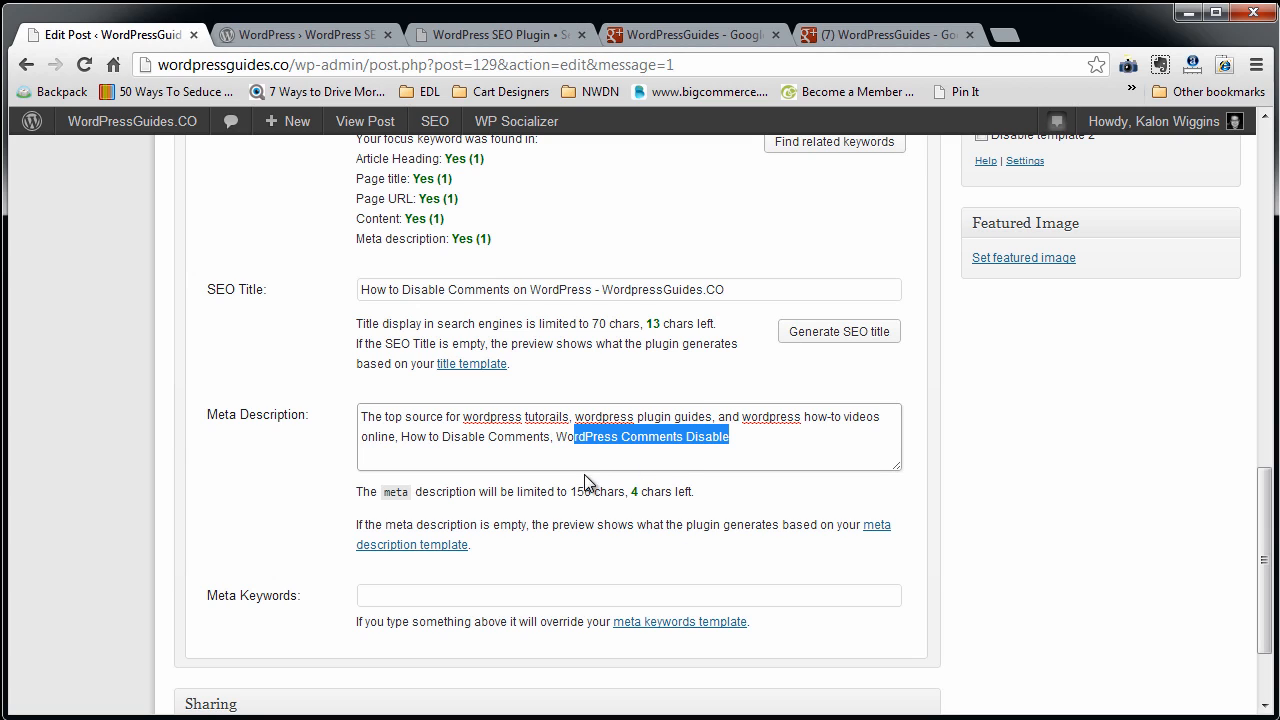
{"action": "left_click_drag", "start_coordinate": [575, 493], "coordinate": [591, 492]}
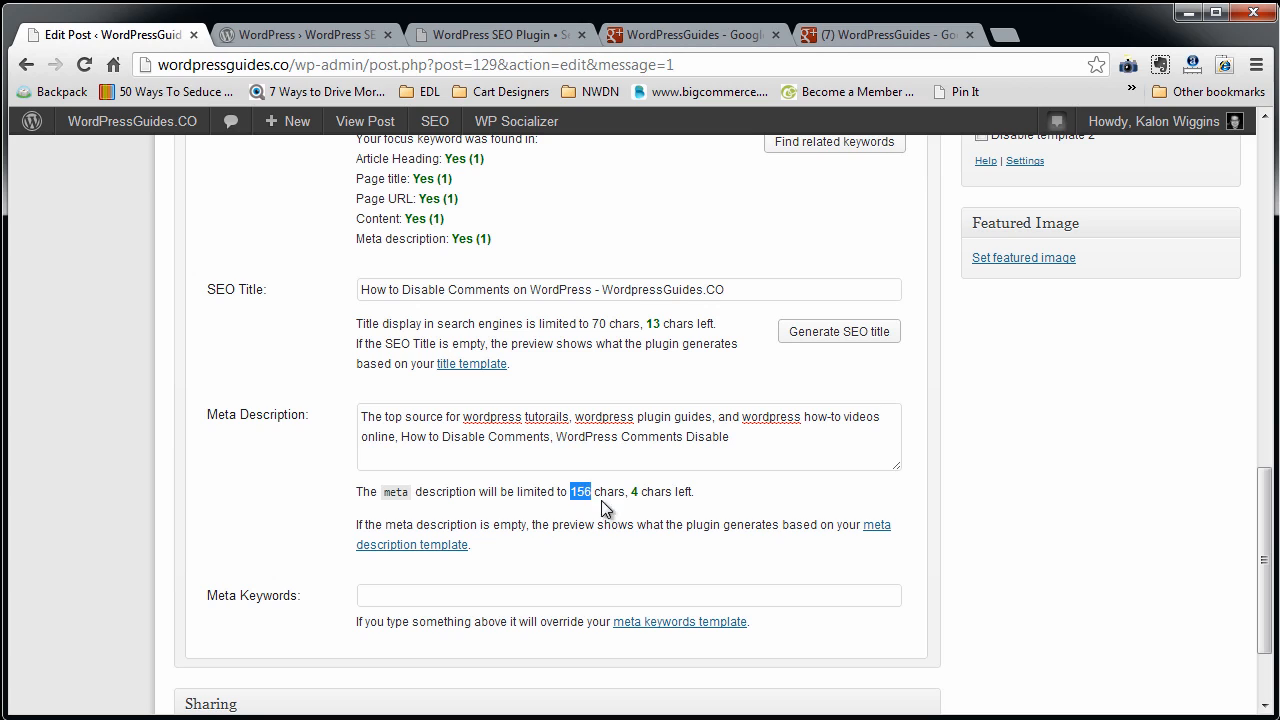
{"action": "left_click_drag", "start_coordinate": [746, 447], "coordinate": [378, 410]}
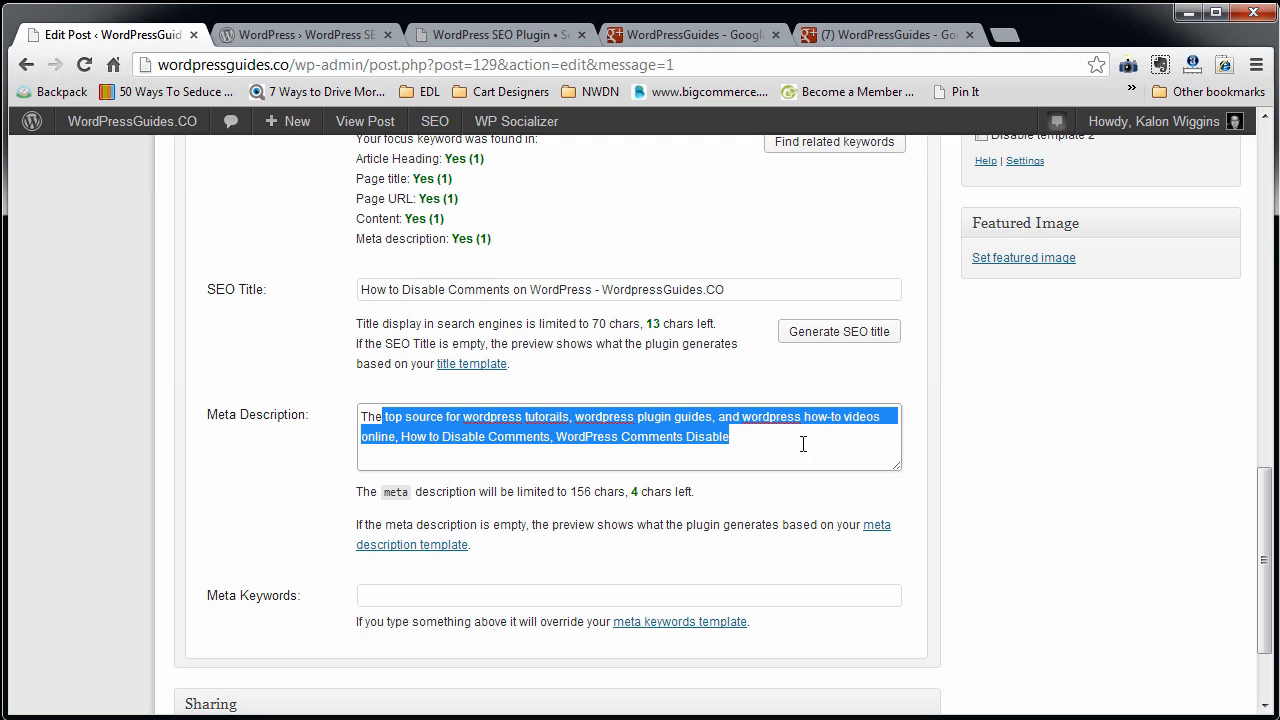
{"action": "left_click", "coordinate": [746, 442]}
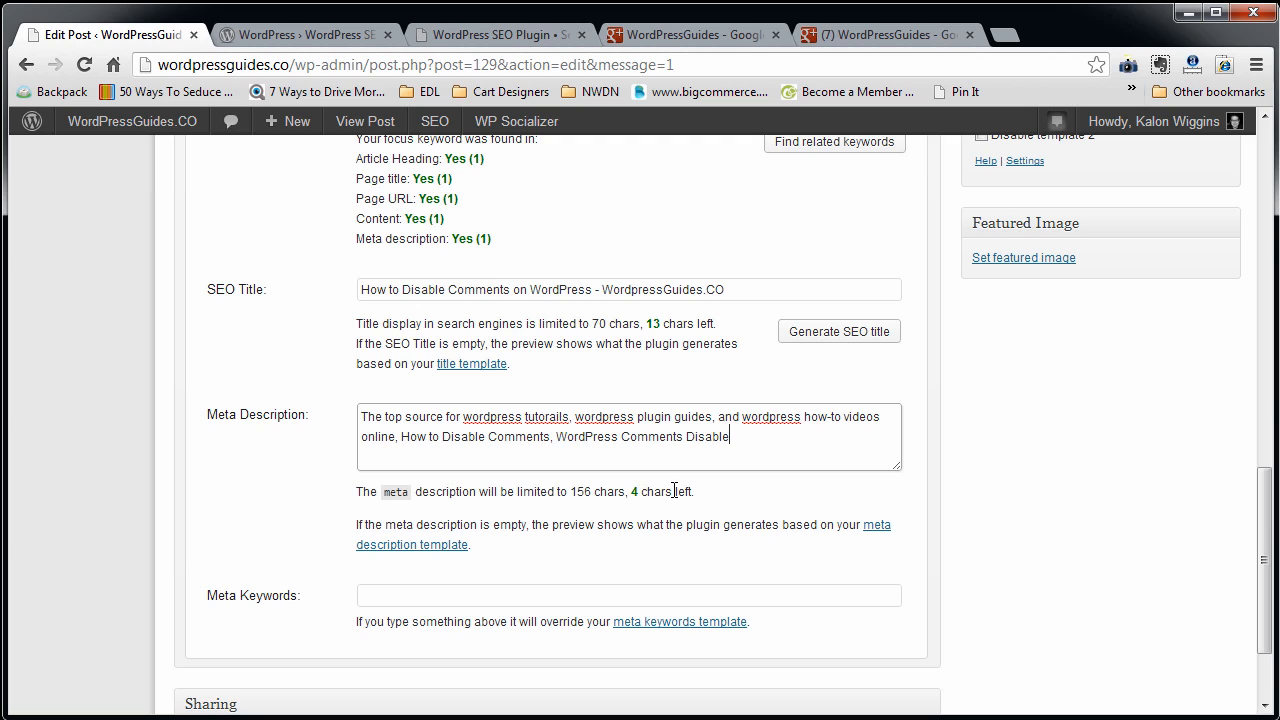
Leave the meta keywords empty and update the post to save its SEO title and meta description.
{"action": "left_click", "coordinate": [460, 598]}
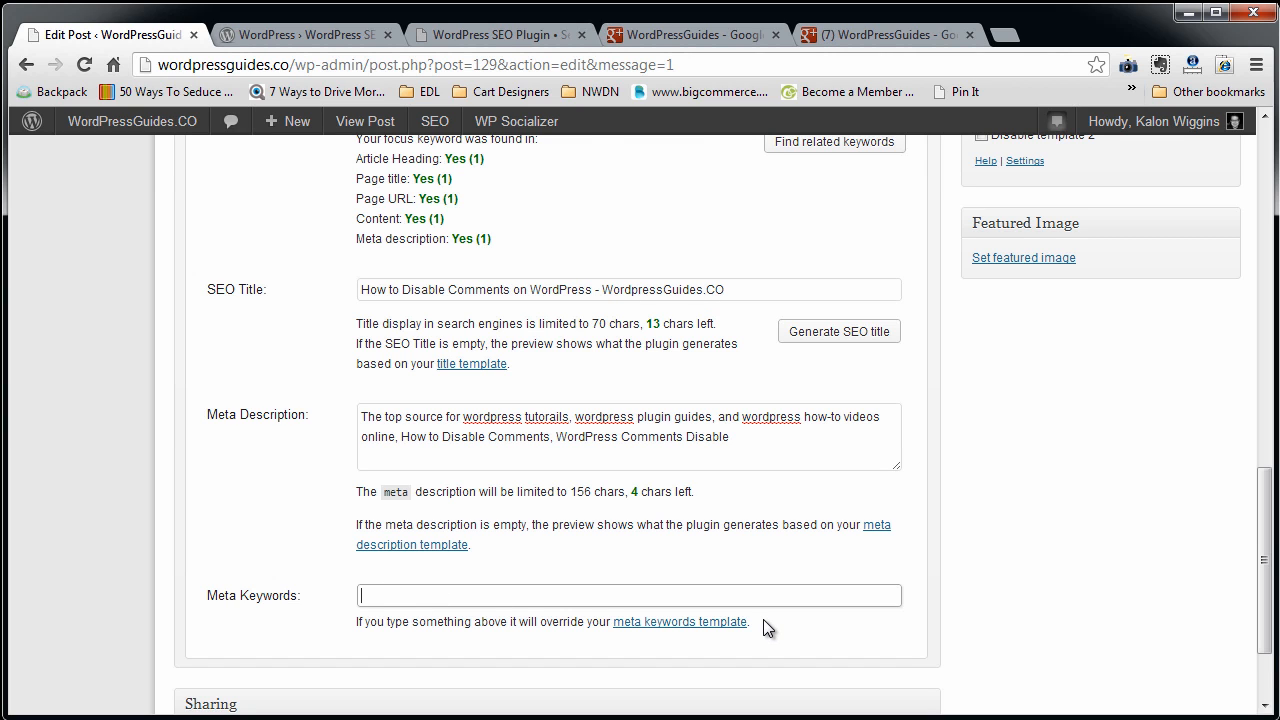
{"action": "scroll", "coordinate": [603, 467], "scroll_direction": "up", "scroll_amount": 3}
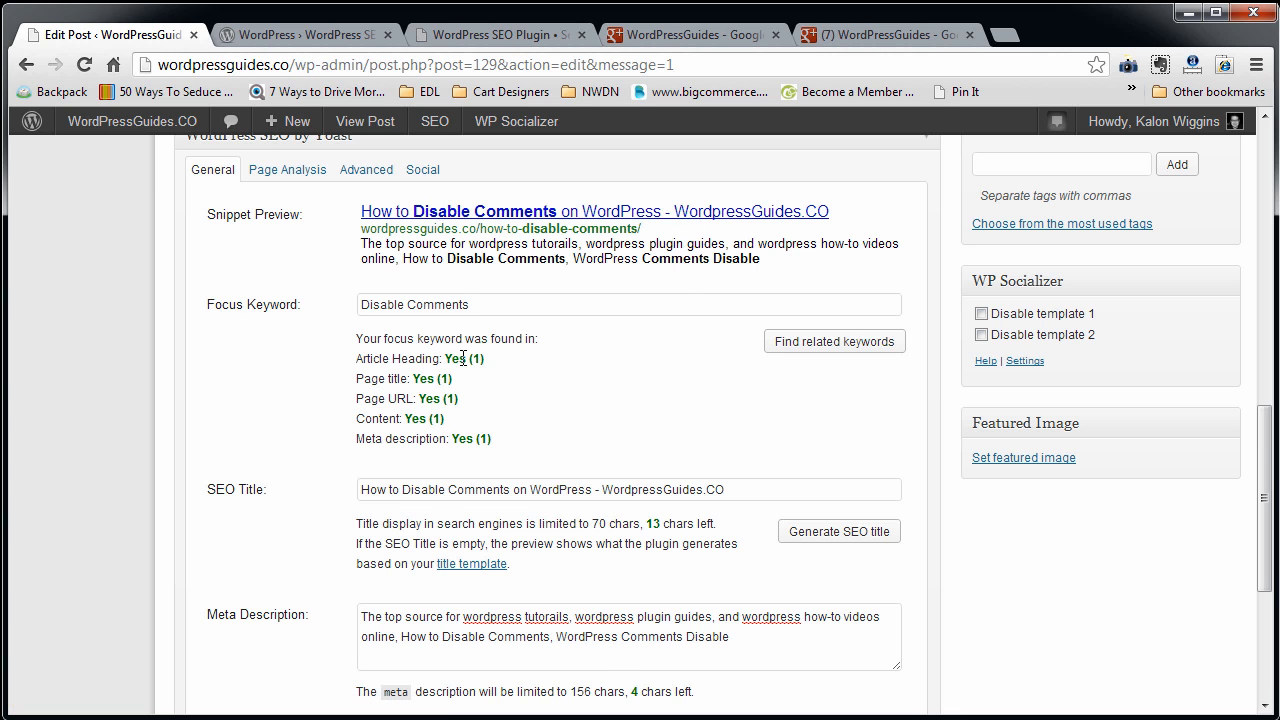
{"action": "scroll", "coordinate": [698, 527], "scroll_direction": "up", "scroll_amount": 8}
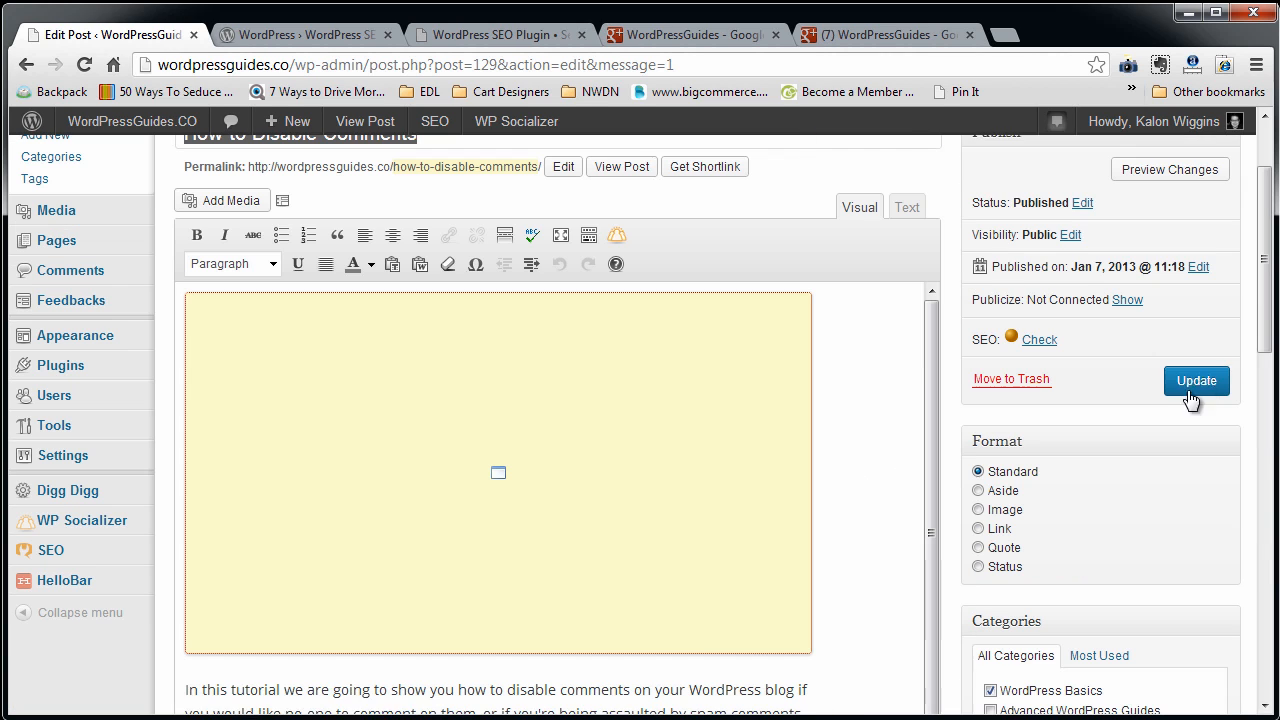
{"action": "left_click", "coordinate": [1194, 388]}
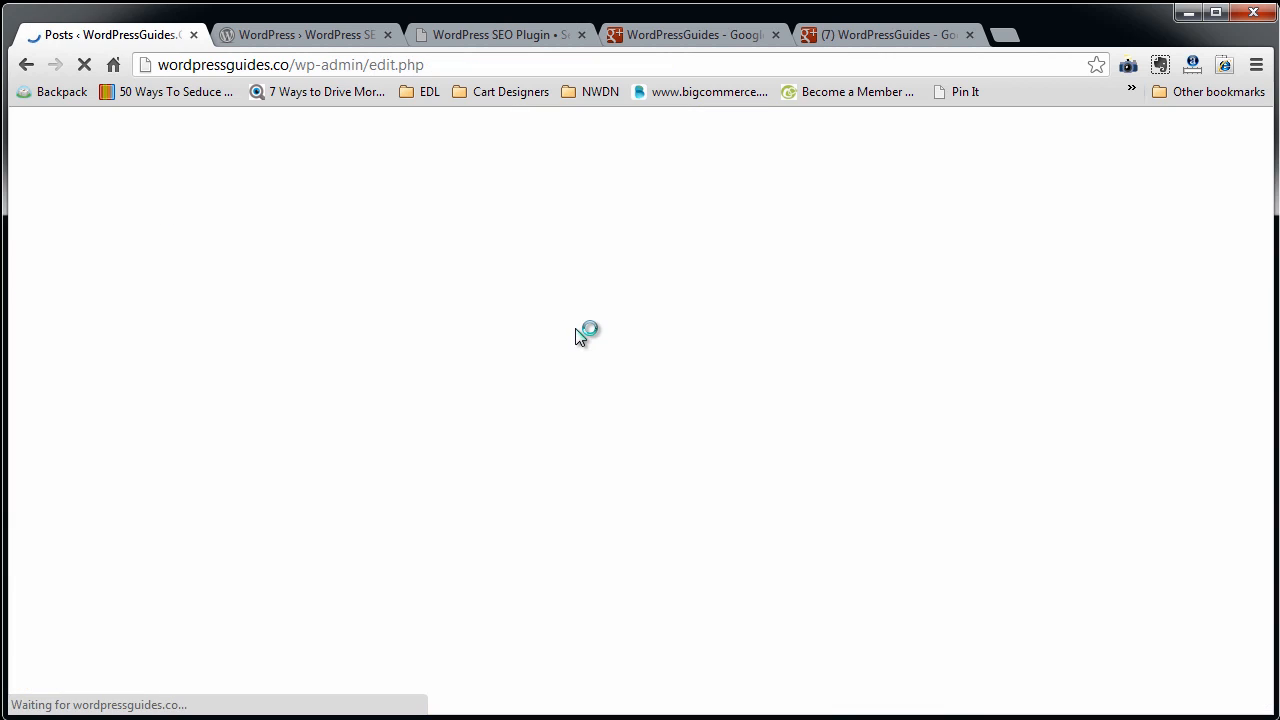
Open the list of all posts and review its SEO score, SEO title, meta description and focus keyword columns.
{"action": "scroll", "coordinate": [874, 460], "scroll_direction": "down", "scroll_amount": 4}
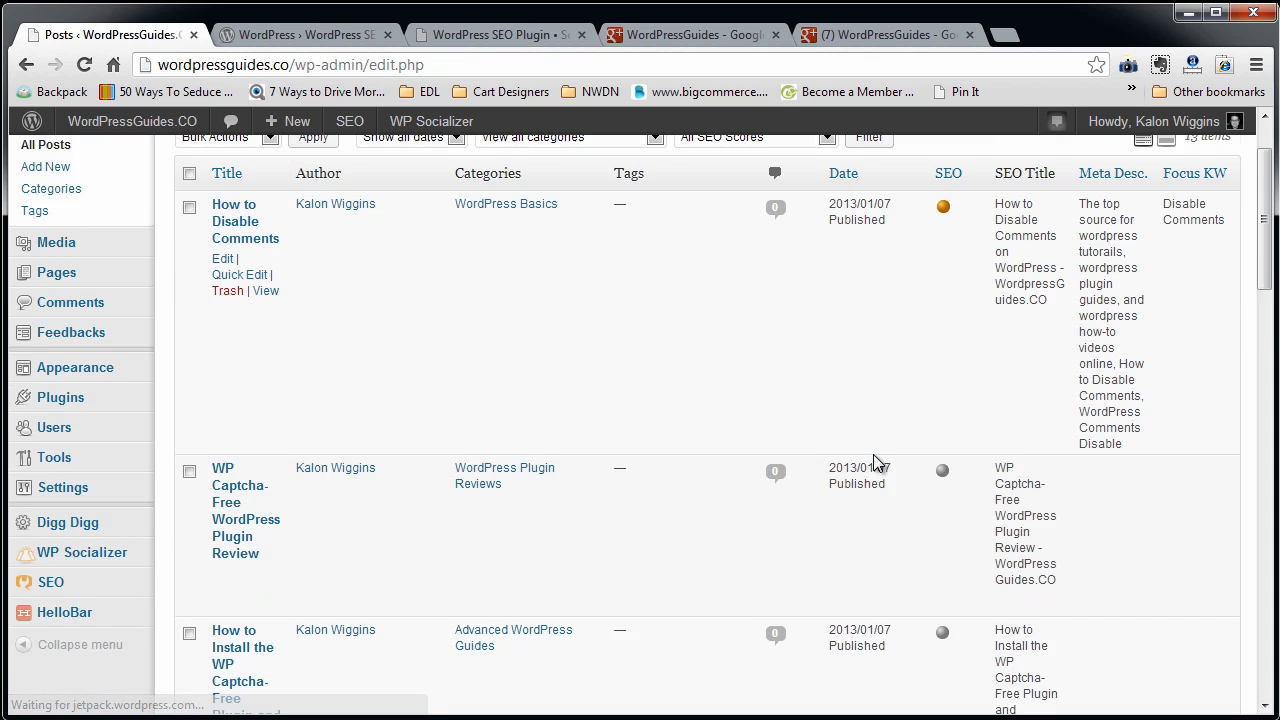
{"action": "scroll", "coordinate": [874, 464], "scroll_direction": "down", "scroll_amount": 6}
{"action": "scroll", "coordinate": [890, 463], "scroll_direction": "up", "scroll_amount": 10}
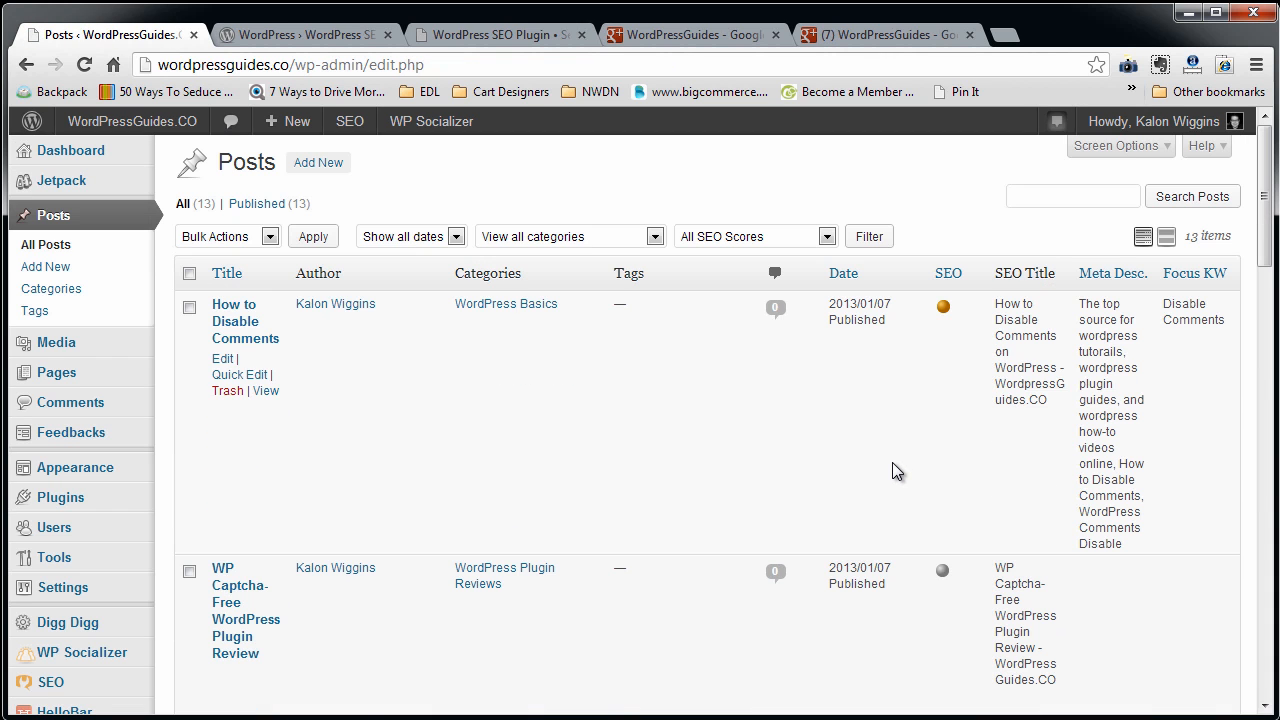
Open the Advanced WordPress Guides post category for editing and examine its Yoast WordPress SEO settings.
{"action": "left_click", "coordinate": [50, 288]}
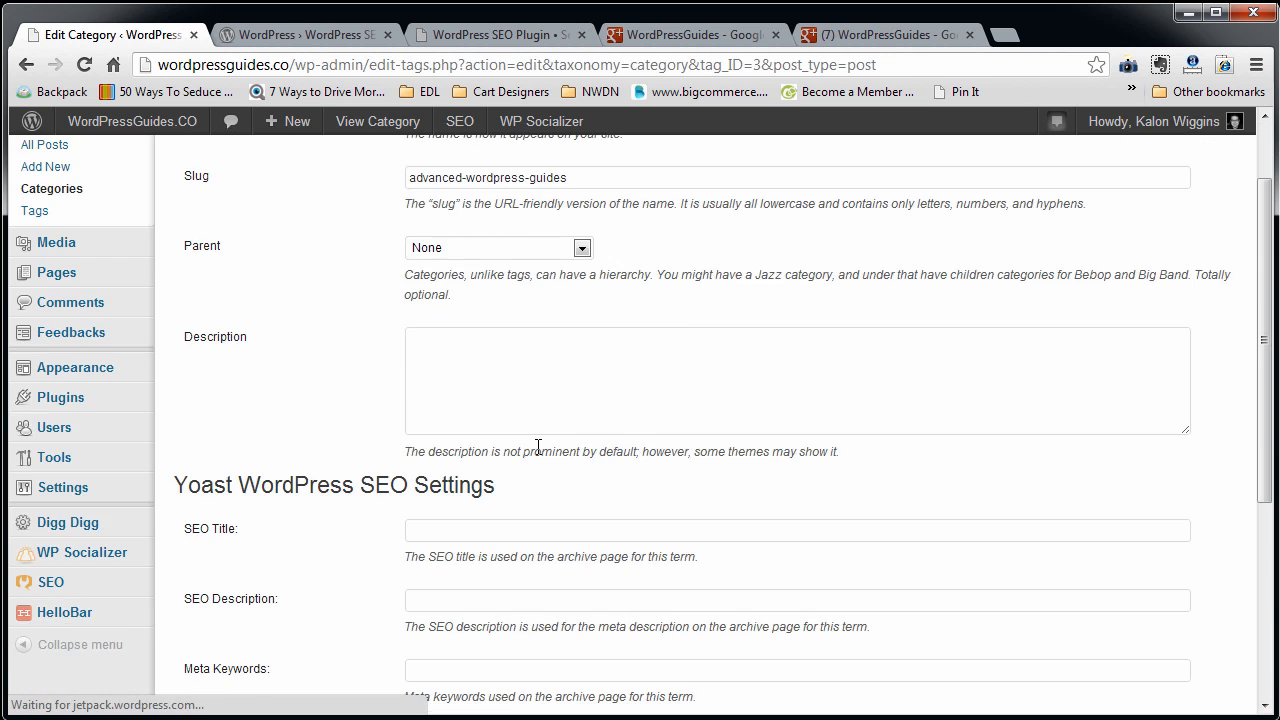
{"action": "scroll", "coordinate": [537, 449], "scroll_direction": "down", "scroll_amount": 3}
{"action": "scroll", "coordinate": [537, 450], "scroll_direction": "up", "scroll_amount": 4}
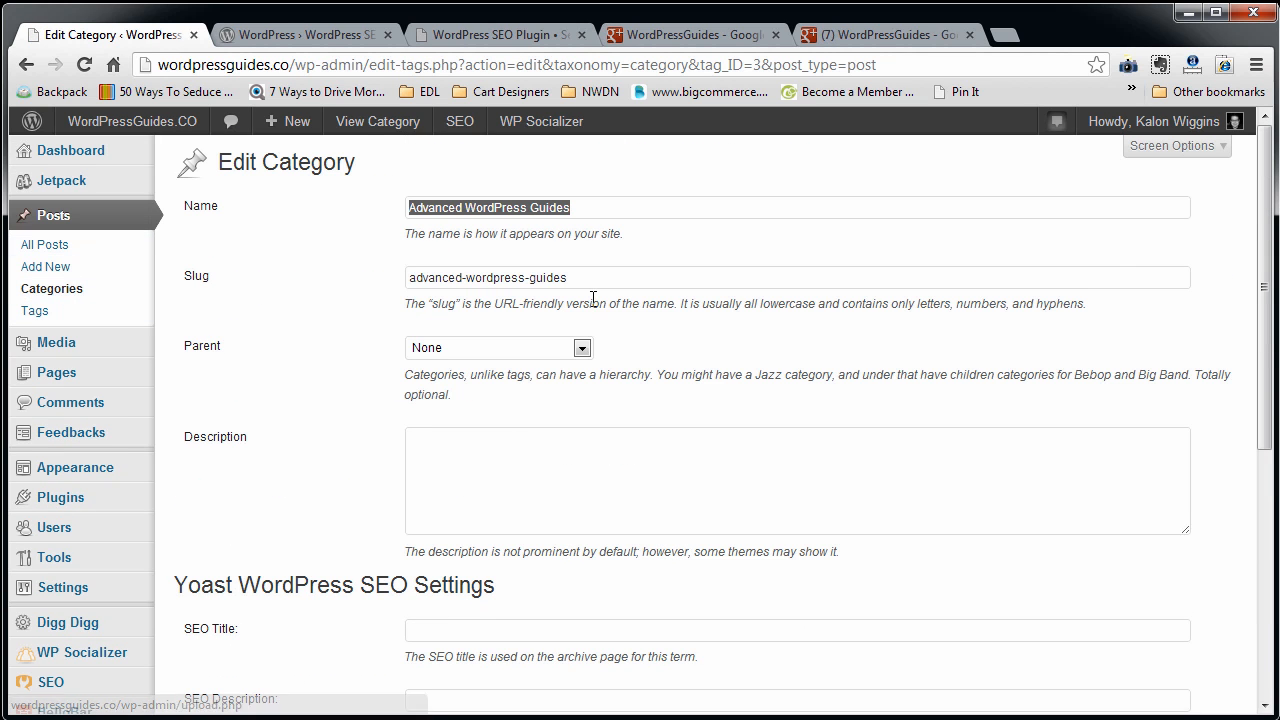
{"action": "scroll", "coordinate": [693, 413], "scroll_direction": "down", "scroll_amount": 3}
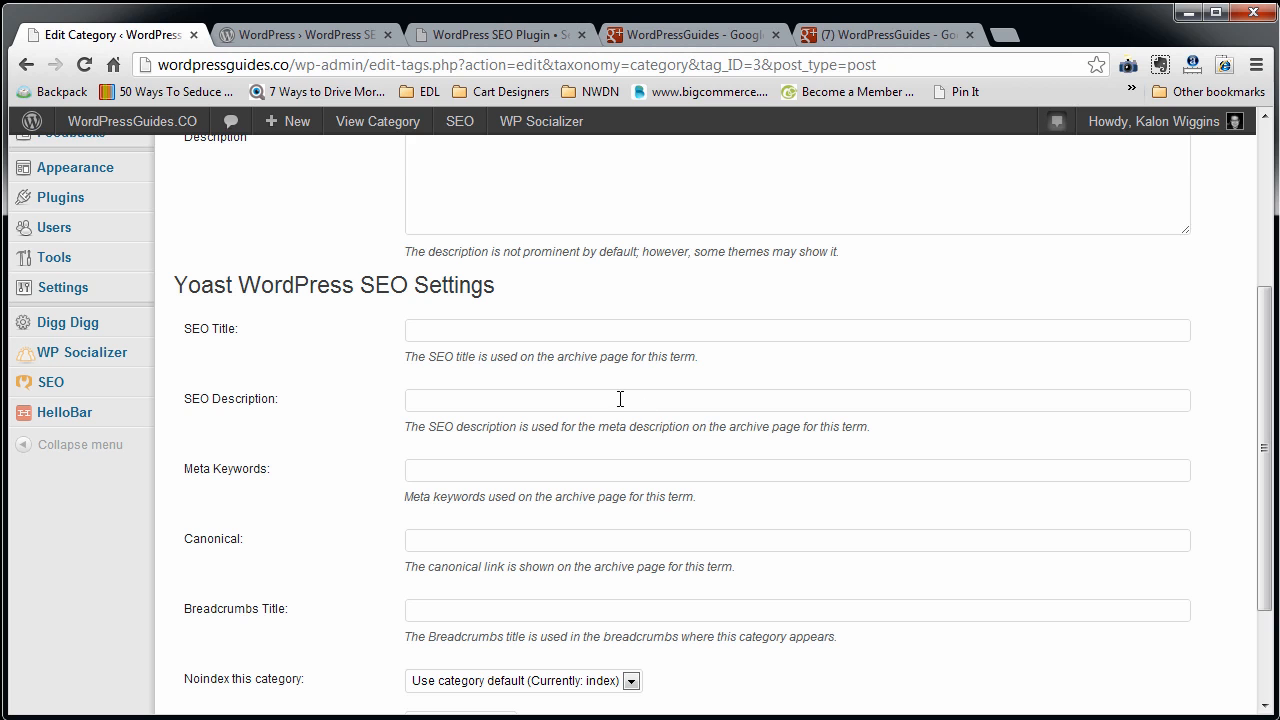
Review the category's Yoast SEO title, description, meta keywords, canonical, breadcrumbs, noindex and sitemap fields.
{"action": "left_click", "coordinate": [479, 329]}
{"action": "scroll", "coordinate": [460, 471], "scroll_direction": "down", "scroll_amount": 2}
{"action": "scroll", "coordinate": [459, 472], "scroll_direction": "up", "scroll_amount": 5}
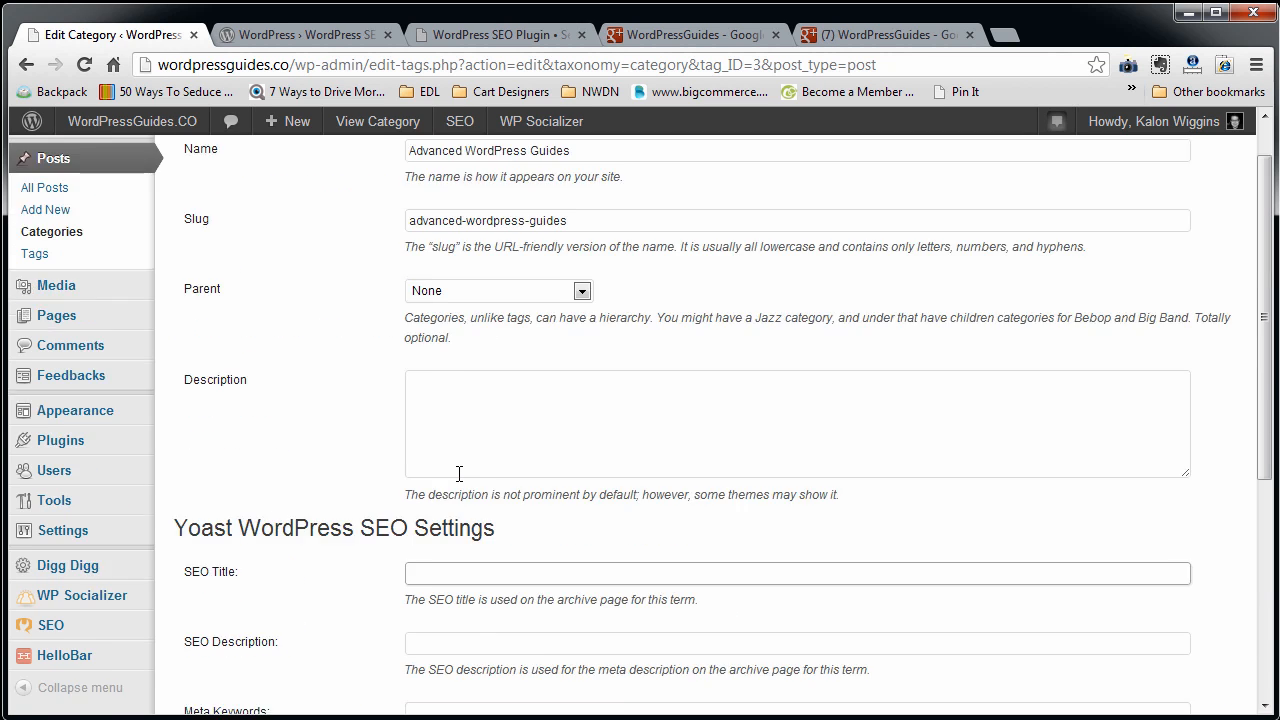
{"action": "scroll", "coordinate": [459, 473], "scroll_direction": "down", "scroll_amount": 4}
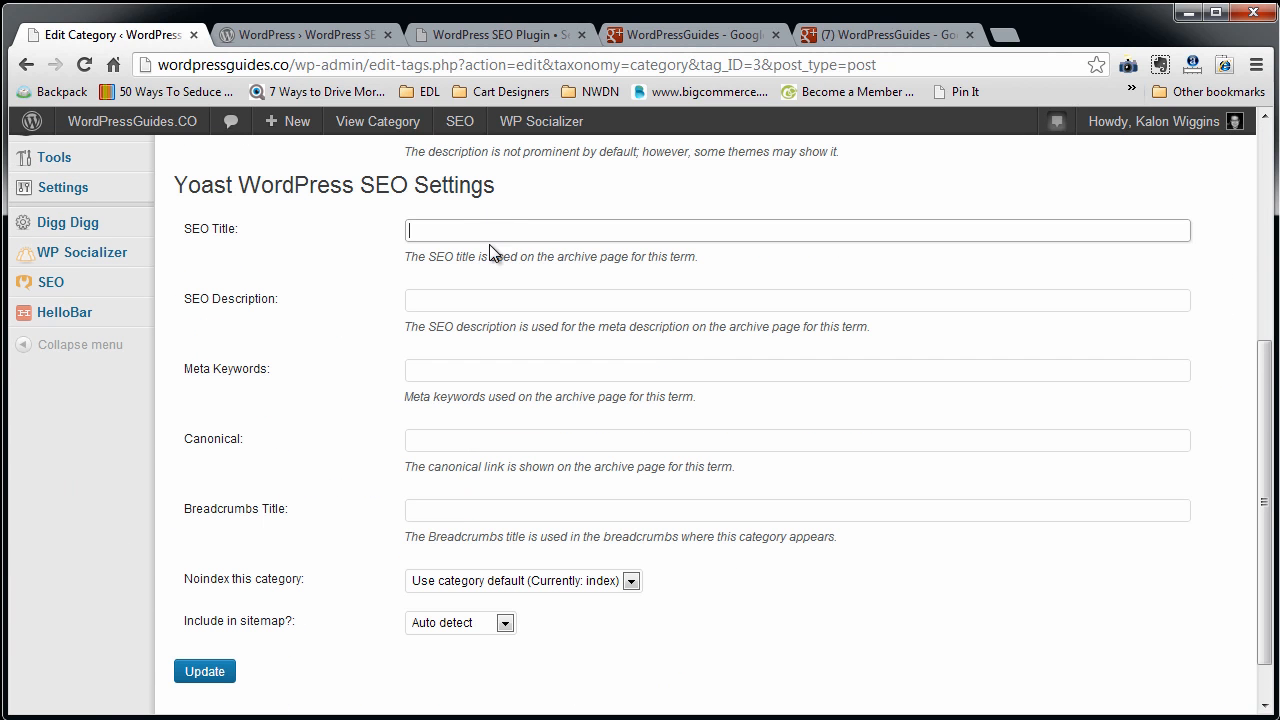
{"action": "scroll", "coordinate": [406, 300], "scroll_direction": "up", "scroll_amount": 4}
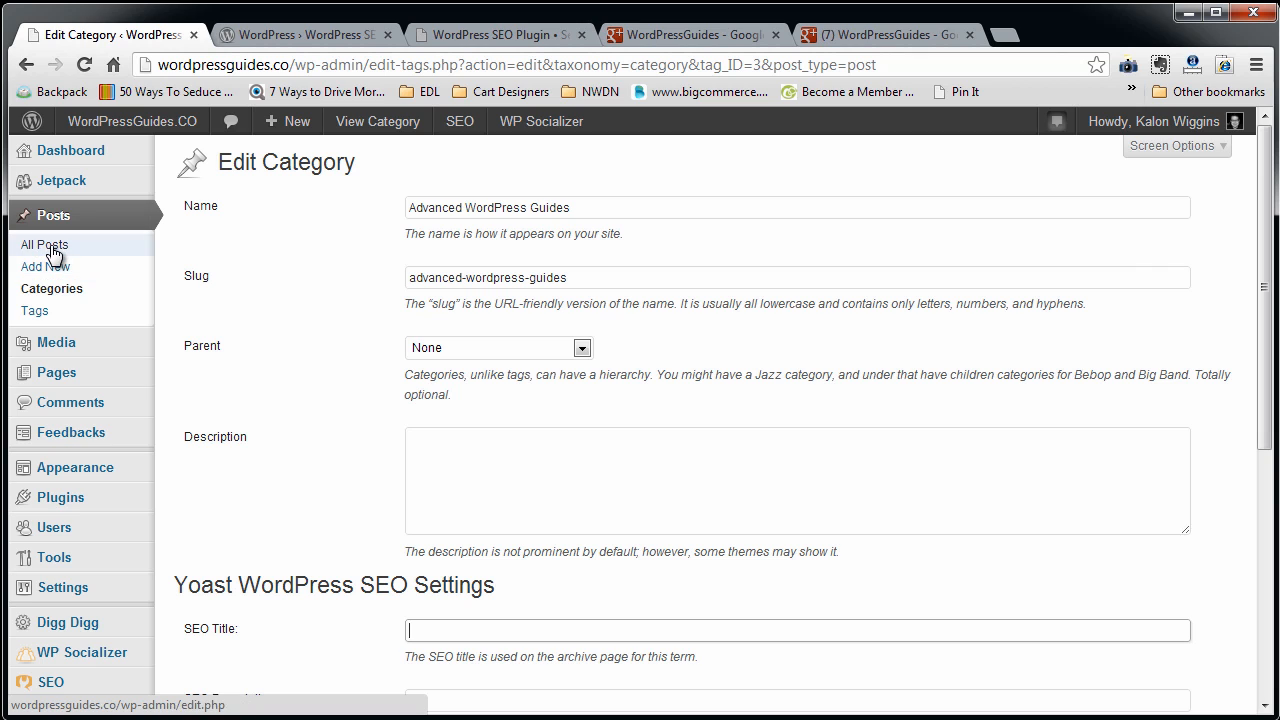
Open the list of all posts and examine which posts have SEO scores, meta descriptions and focus keywords.
{"action": "left_click", "coordinate": [55, 251]}
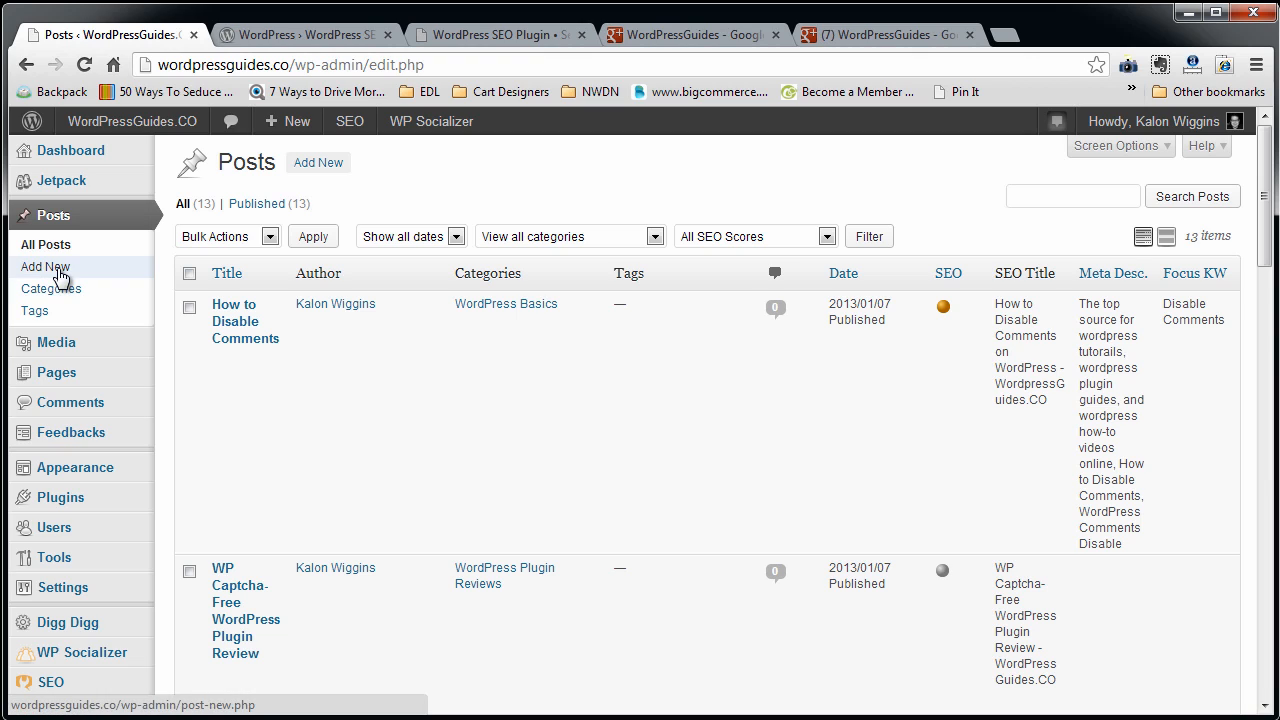
{"action": "mouse_move", "coordinate": [908, 459]}
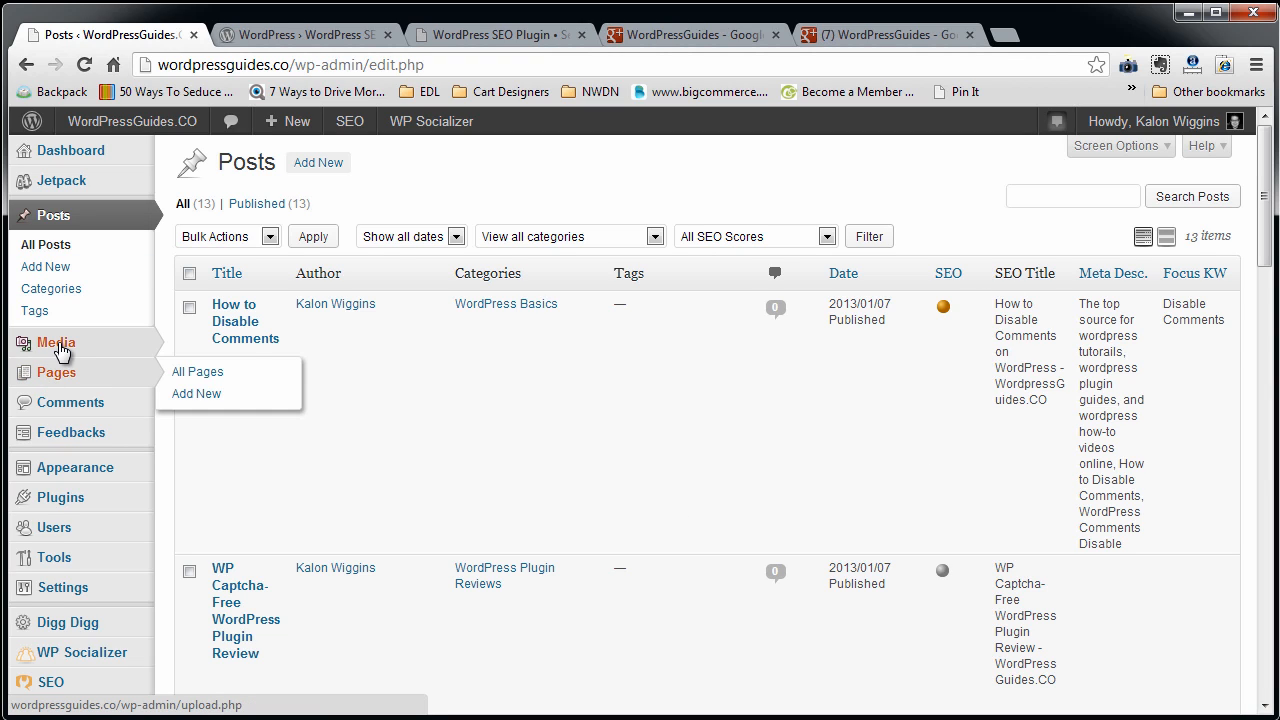
{"action": "mouse_move", "coordinate": [61, 347]}
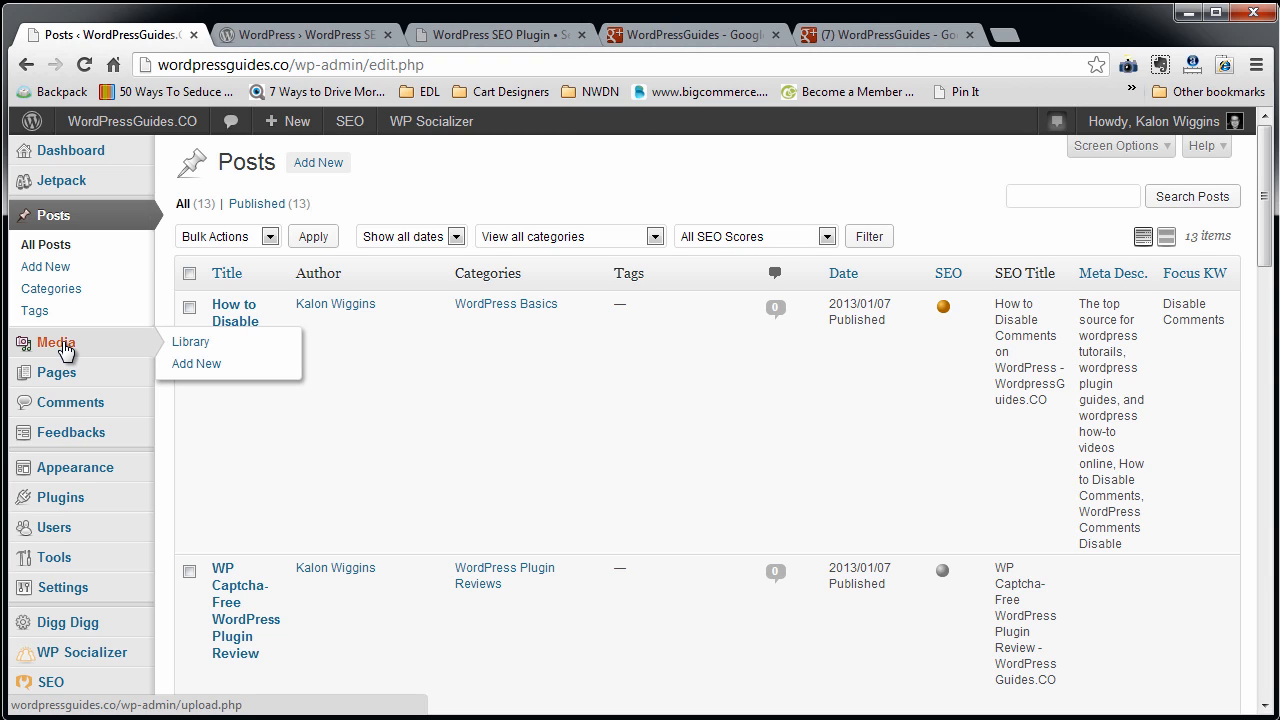
{"action": "scroll", "coordinate": [63, 350], "scroll_direction": "down", "scroll_amount": 2}
{"action": "mouse_move", "coordinate": [80, 390]}
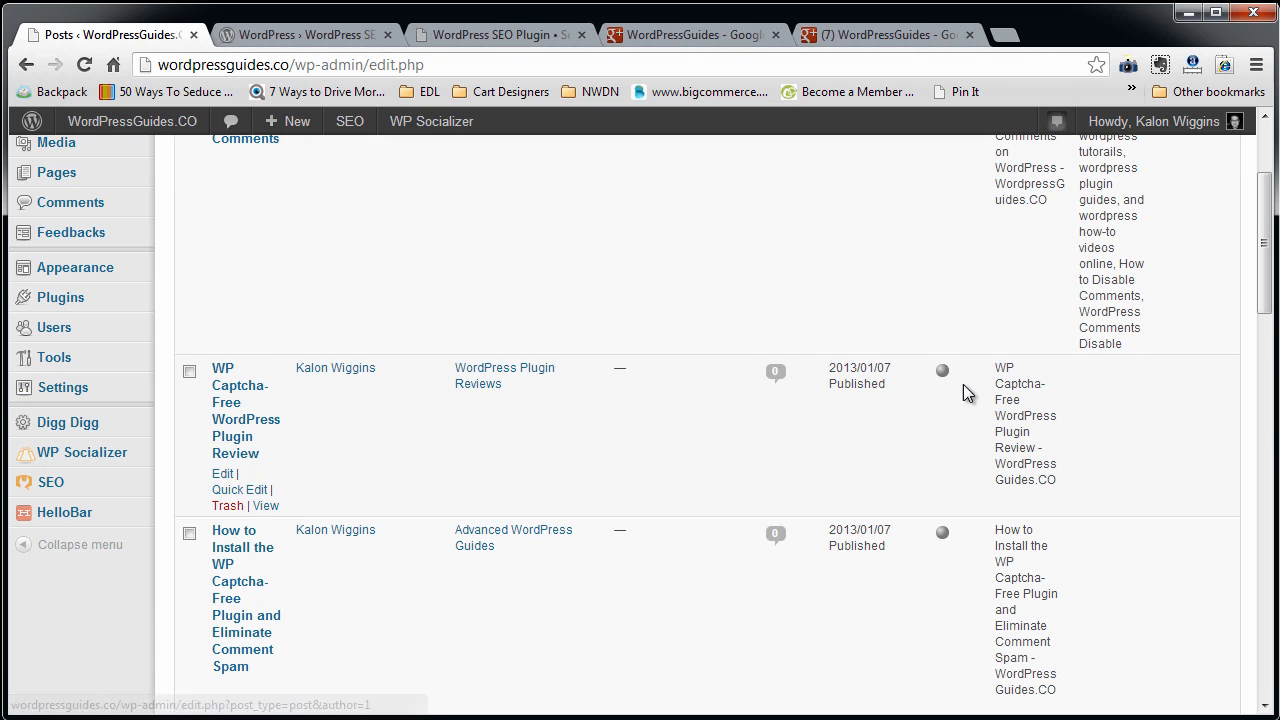
{"action": "mouse_move", "coordinate": [72, 432]}
{"action": "mouse_move", "coordinate": [82, 462]}
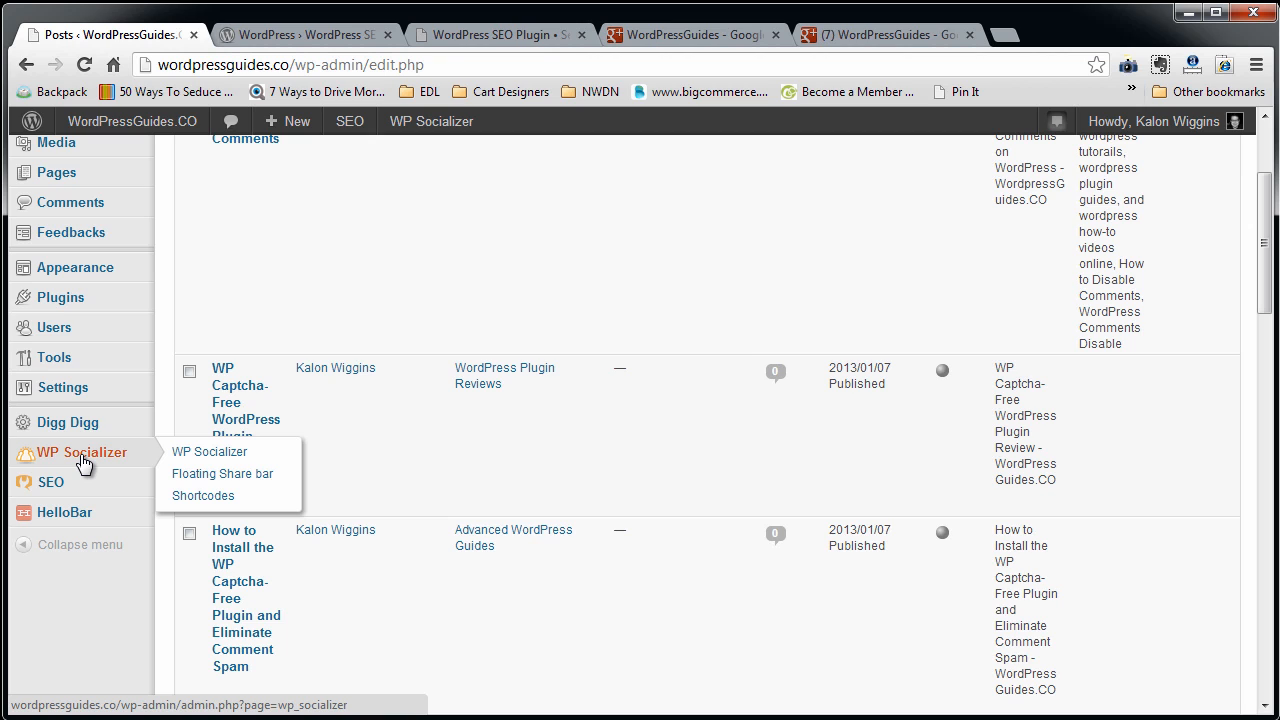
Open Yoast's XML Sitemaps settings and display the generated XML sitemap index of the site.
{"action": "scroll", "coordinate": [83, 462], "scroll_direction": "down", "scroll_amount": 1}
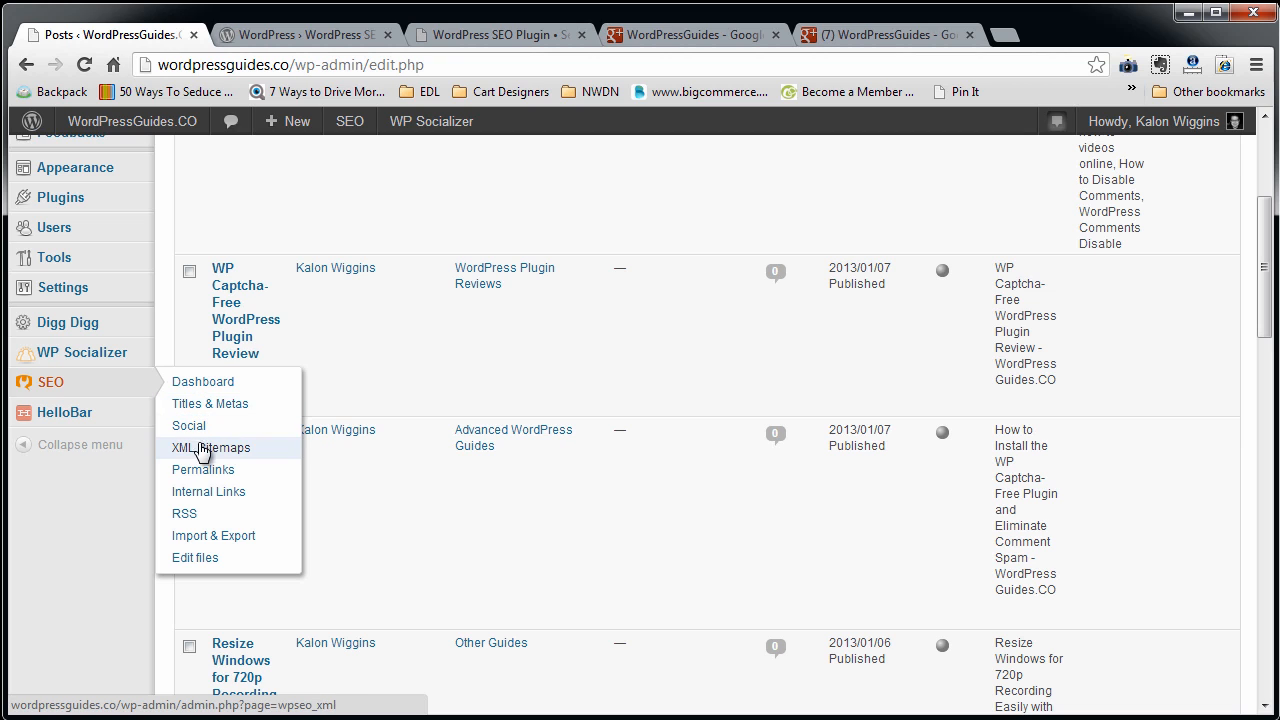
{"action": "left_click", "coordinate": [202, 451]}
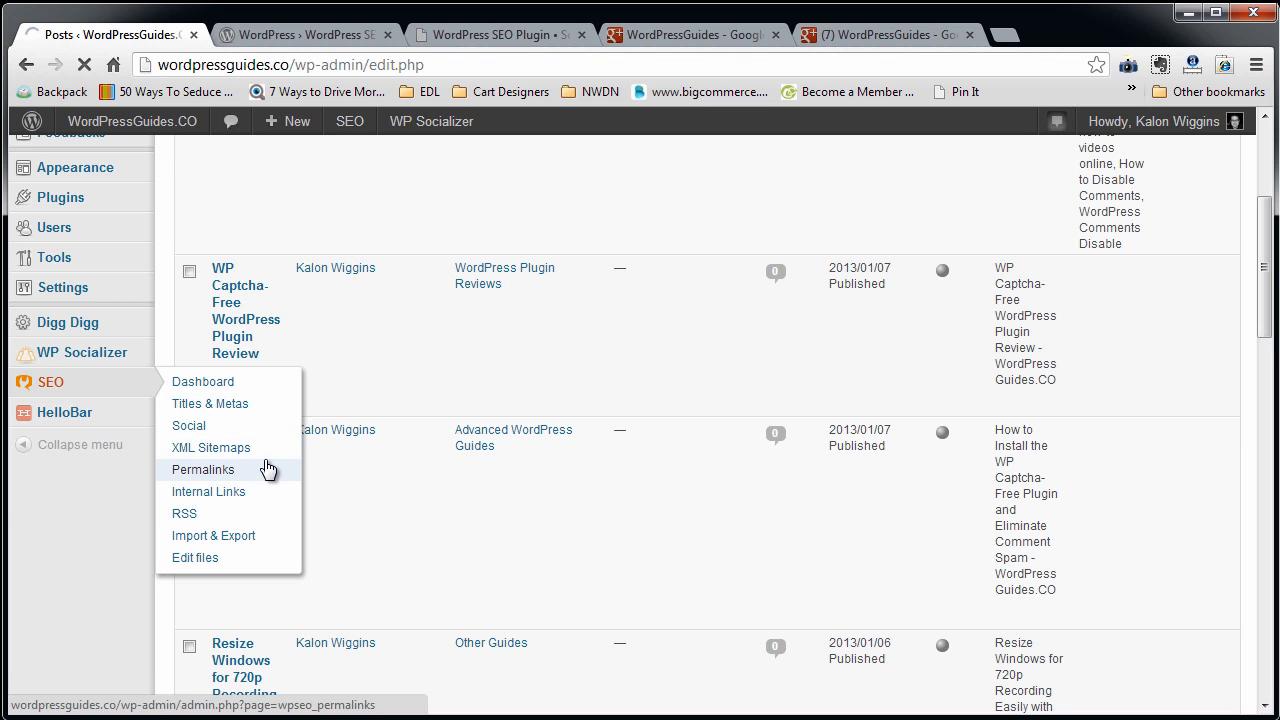
{"action": "left_click", "coordinate": [424, 279]}
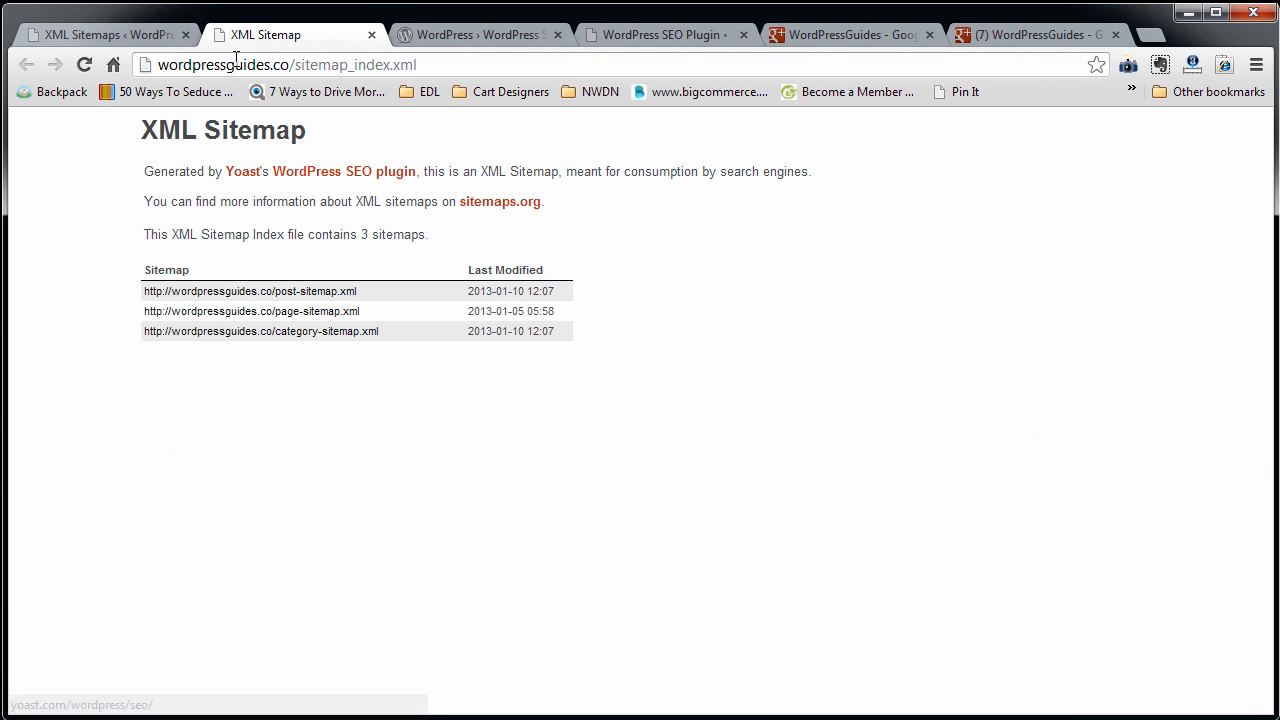
{"action": "left_click", "coordinate": [106, 34]}
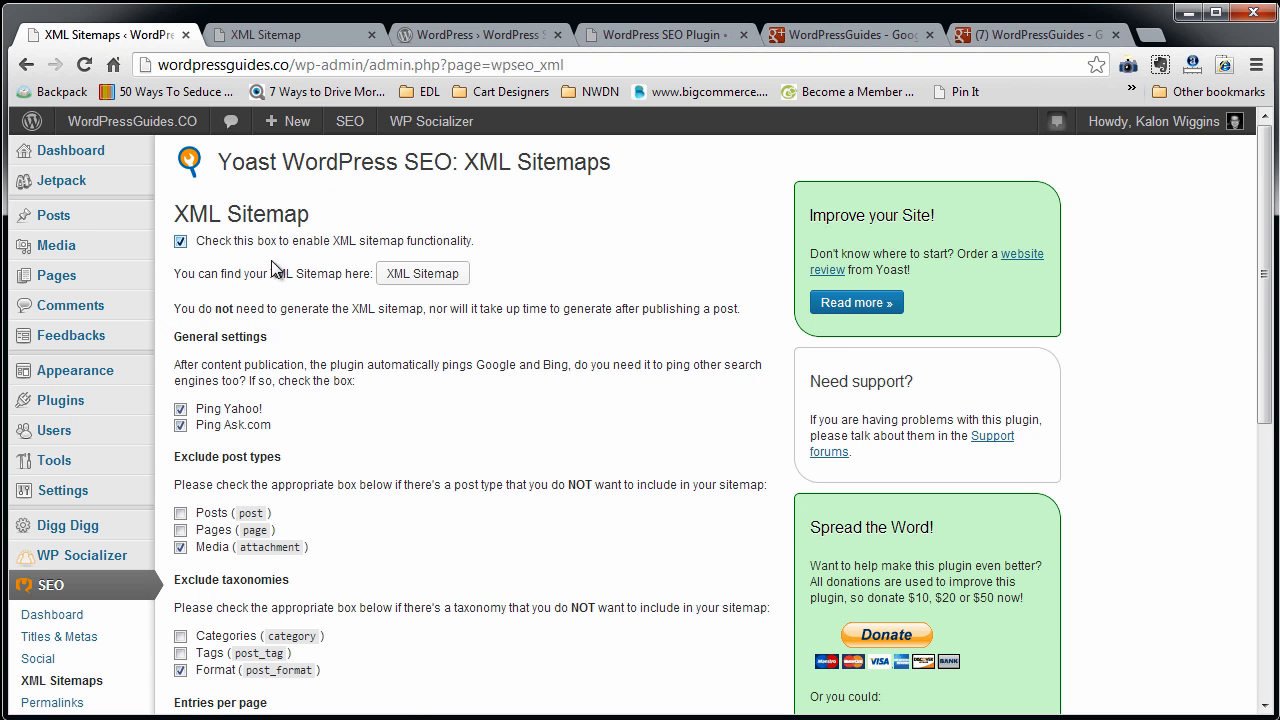
{"action": "left_click", "coordinate": [279, 38]}
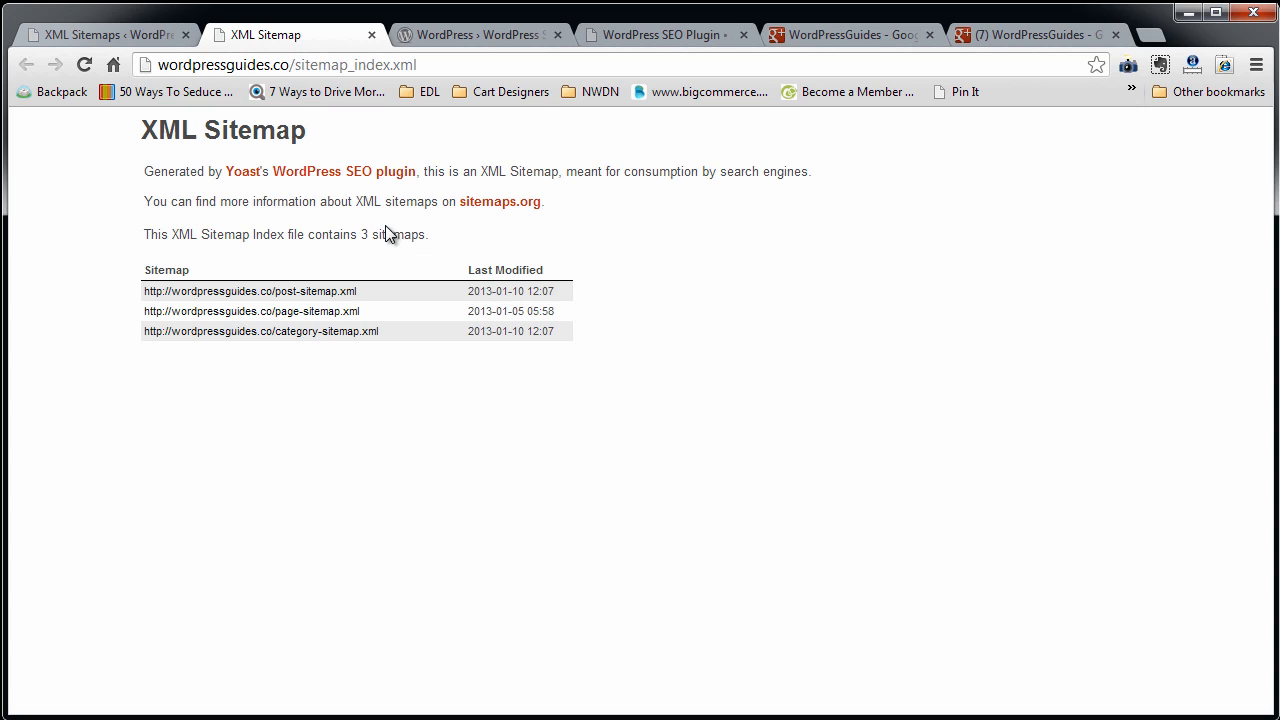
Copy the full address of the XML sitemap index, wordpressguides.co/sitemap_index.xml.
{"action": "left_click_drag", "start_coordinate": [290, 64], "coordinate": [50, 100]}
{"action": "right_click", "coordinate": [370, 67]}
{"action": "right_click", "coordinate": [225, 85]}
{"action": "right_click", "coordinate": [395, 56]}
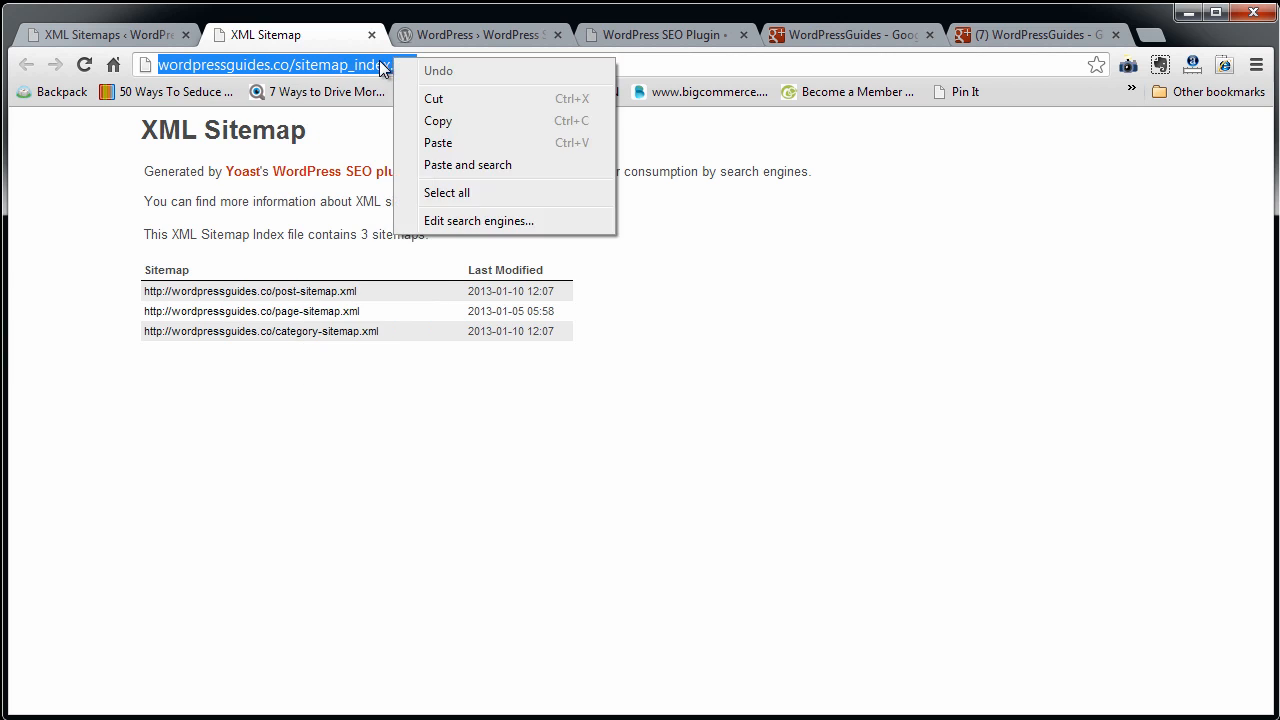
{"action": "left_click", "coordinate": [446, 123]}
Search Google for "google webmaster tools" in a new browser tab and open the Webmaster Tools home page.
{"action": "left_click", "coordinate": [1152, 34]}
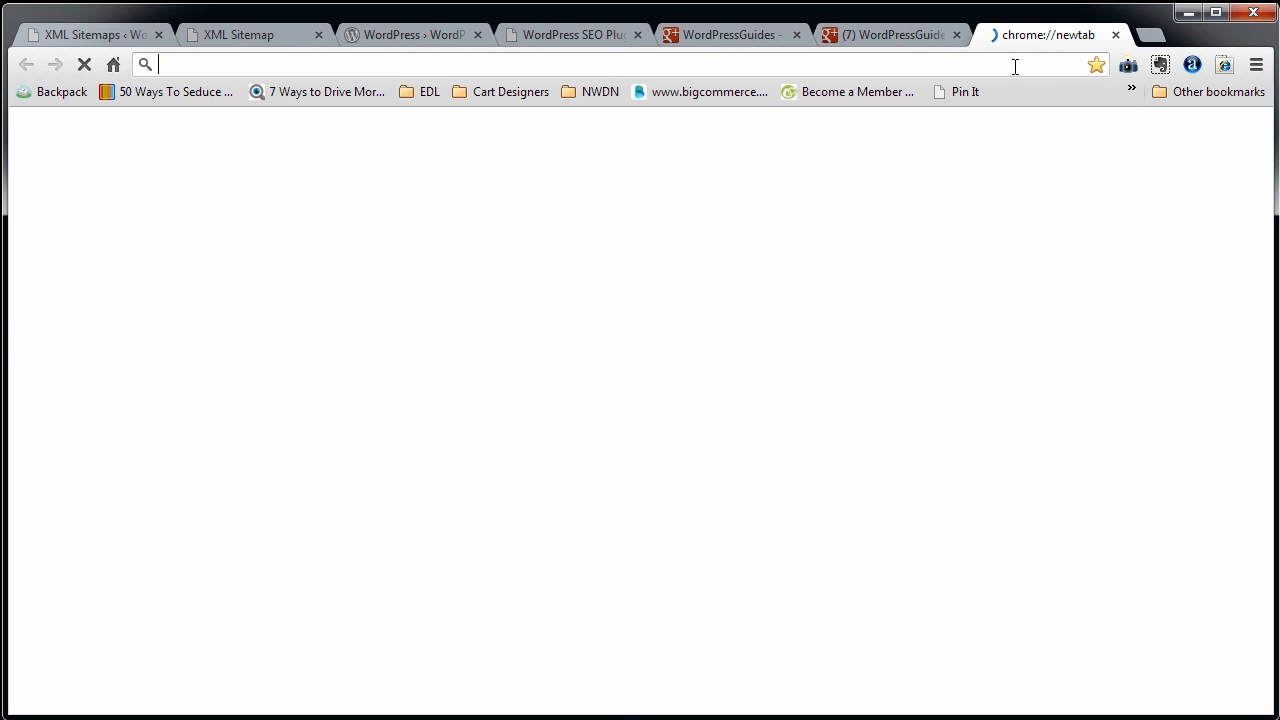
{"action": "type", "text": "wordpressguides.co"}
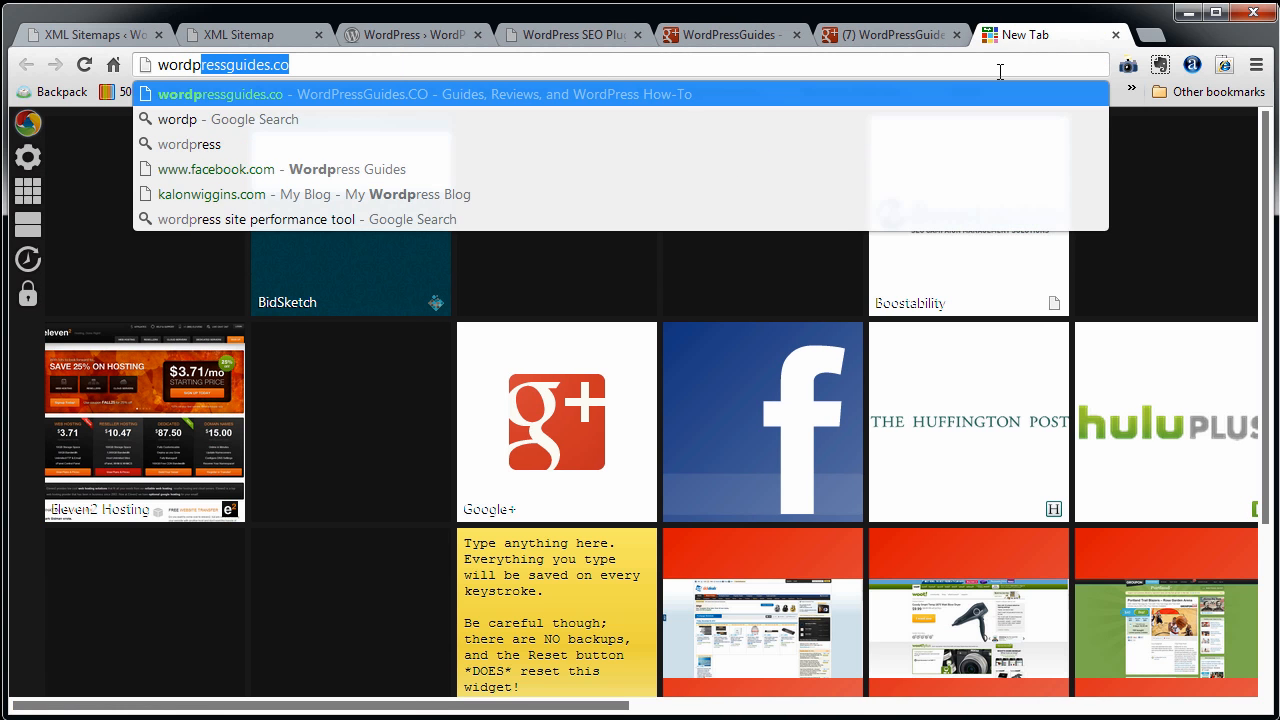
{"action": "key", "text": "ctrl+a"}
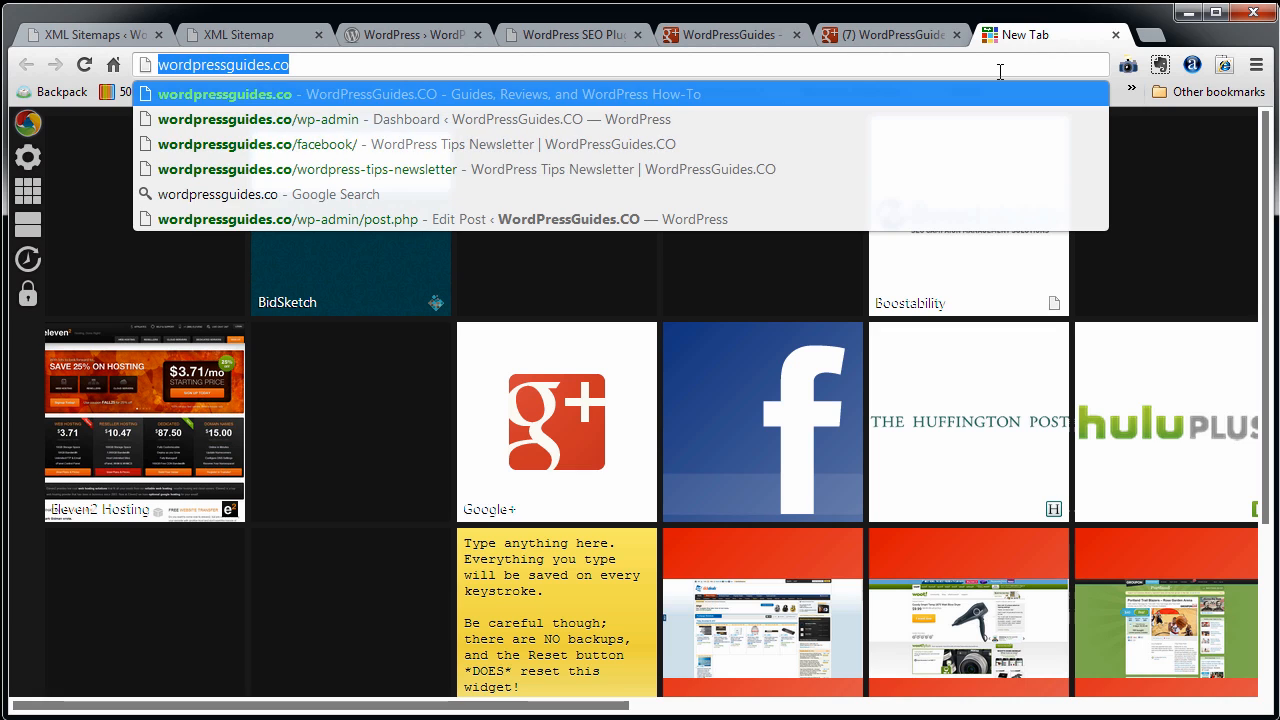
{"action": "type", "text": "wgoogle"}
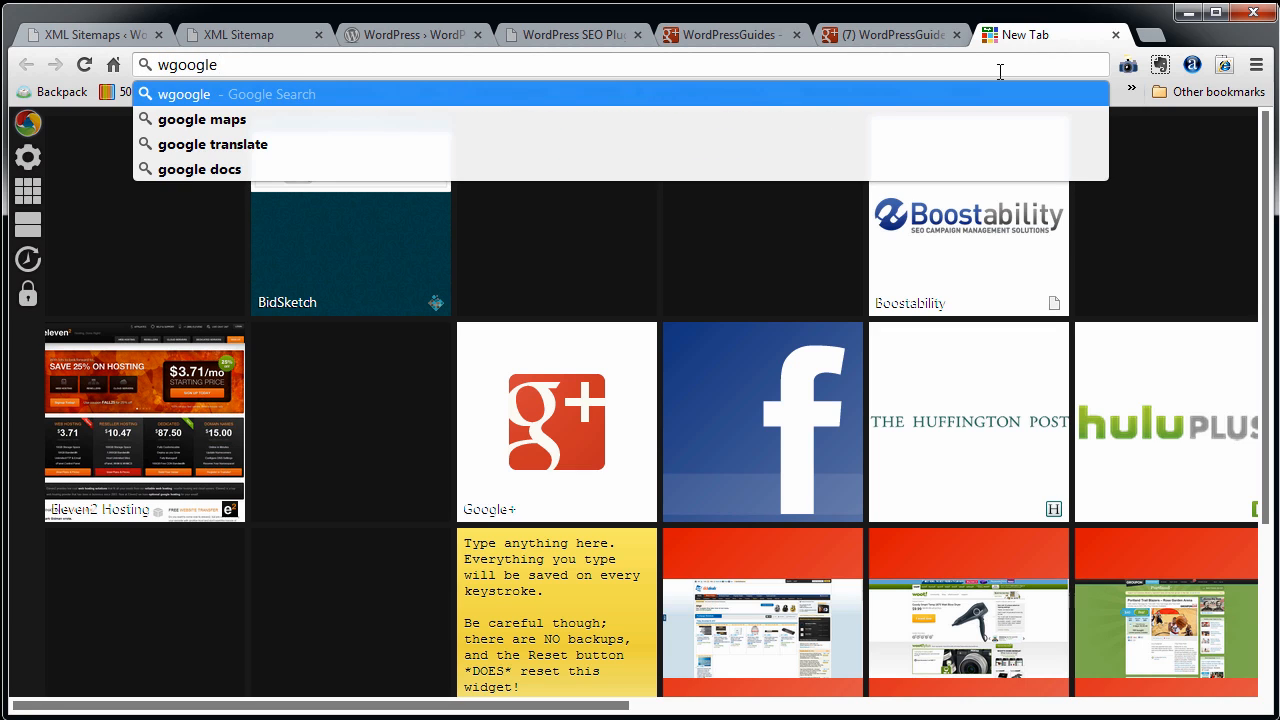
{"action": "key", "text": "ctrl+a"}
{"action": "type", "text": "goog"}
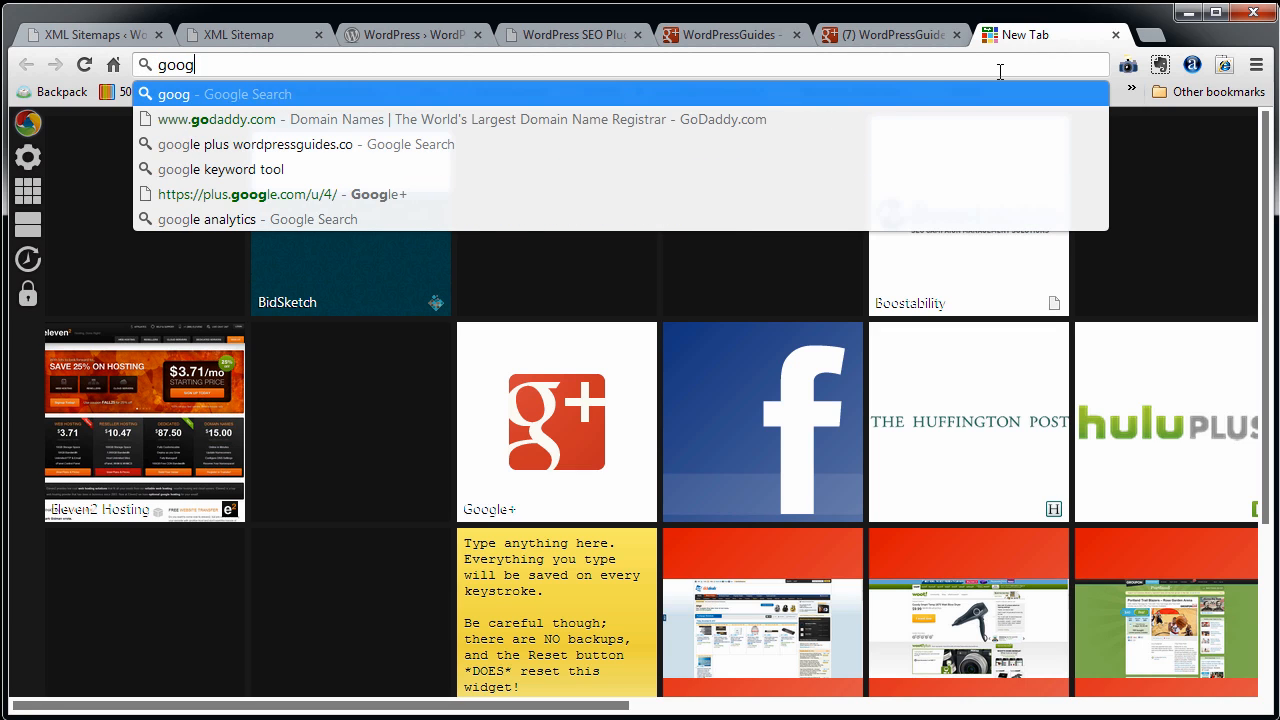
{"action": "type", "text": "le webmaster"}
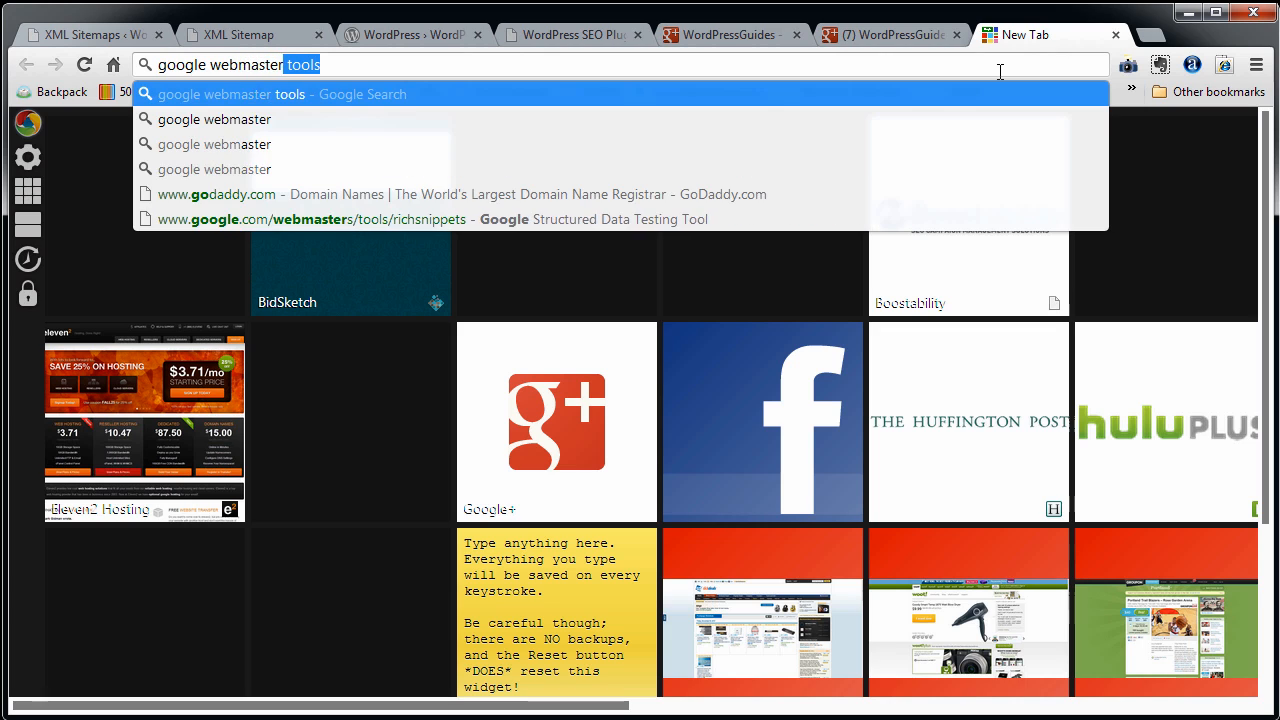
{"action": "key", "text": "Return"}
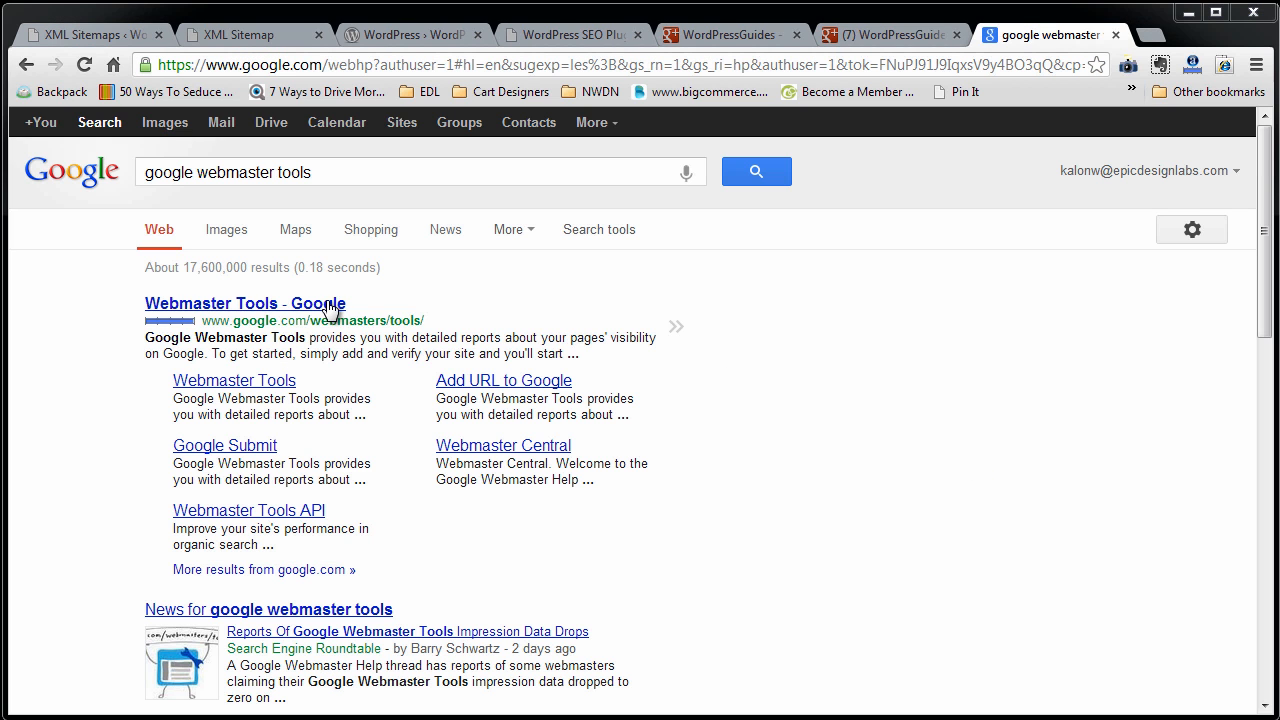
{"action": "left_click", "coordinate": [460, 376]}
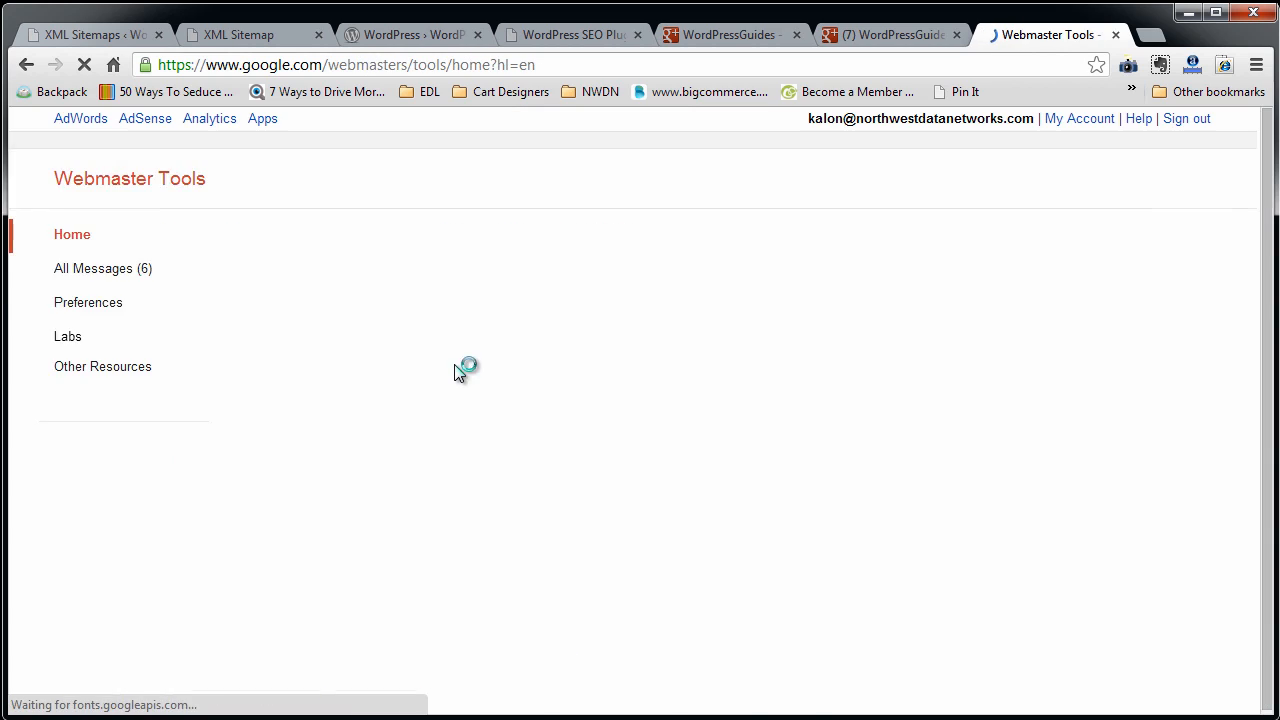
{"action": "left_click", "coordinate": [1078, 303]}
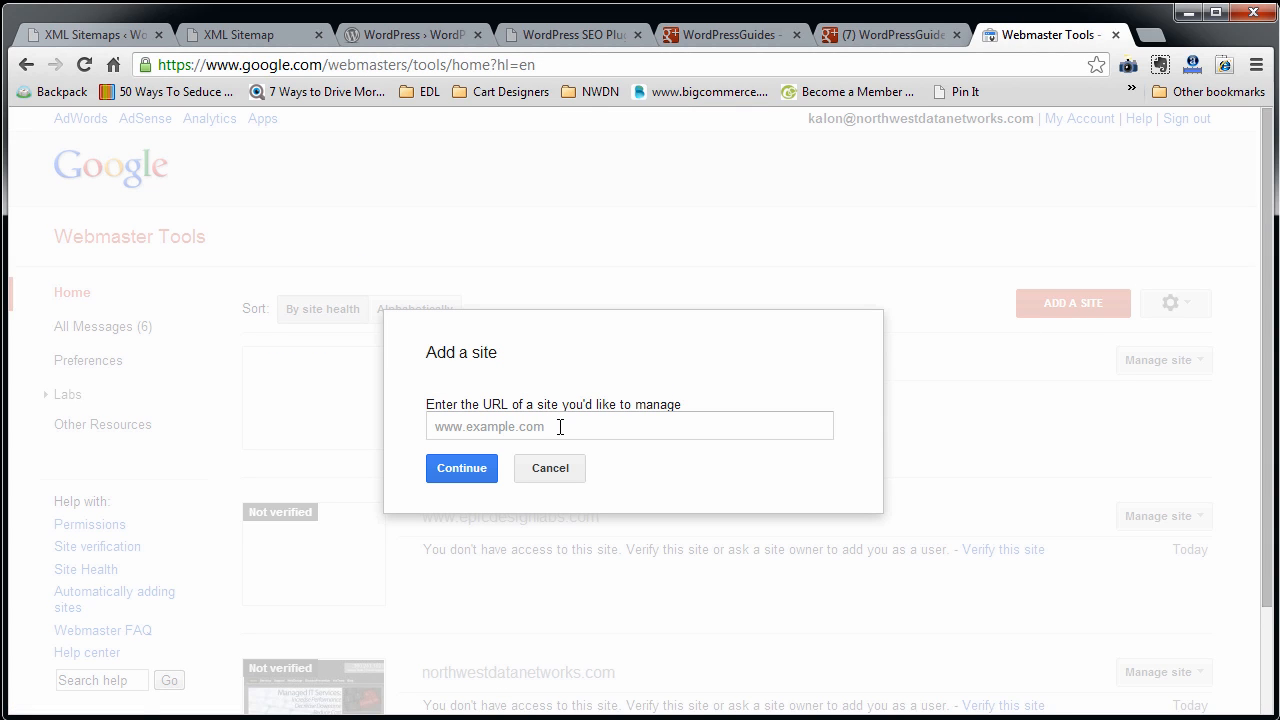
{"action": "left_click", "coordinate": [560, 427]}
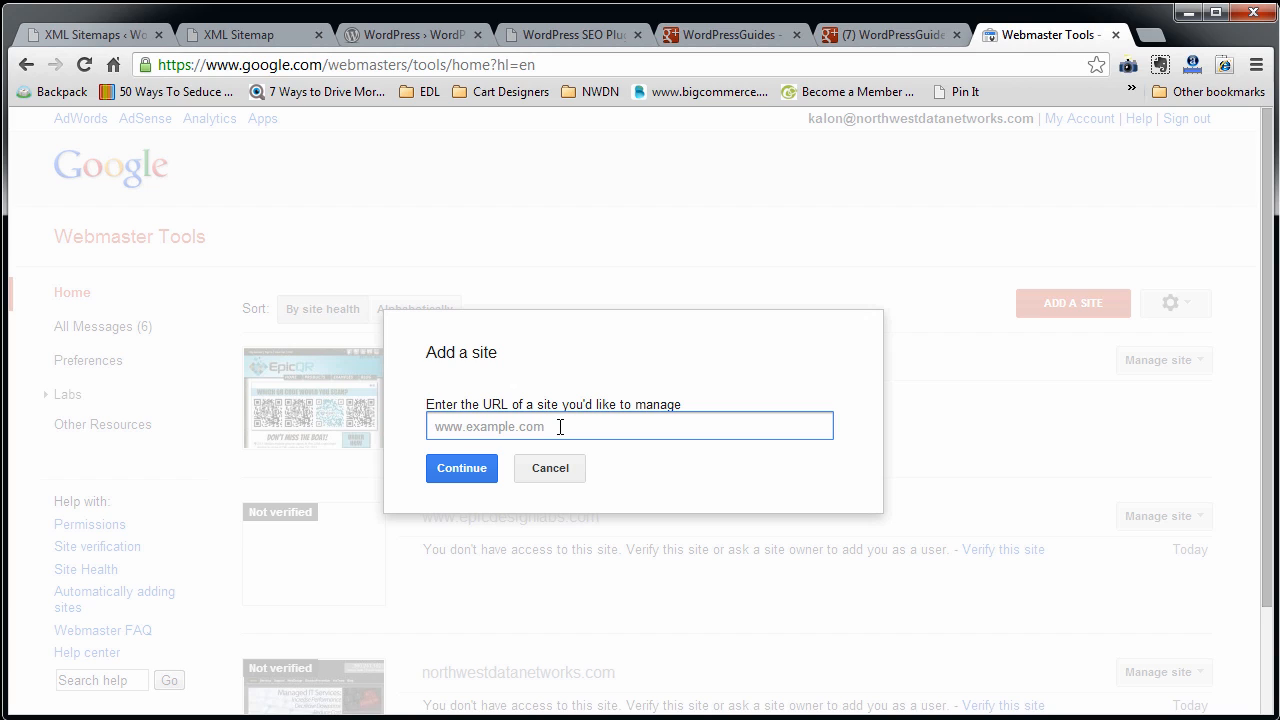
{"action": "type", "text": "Wordpres"}
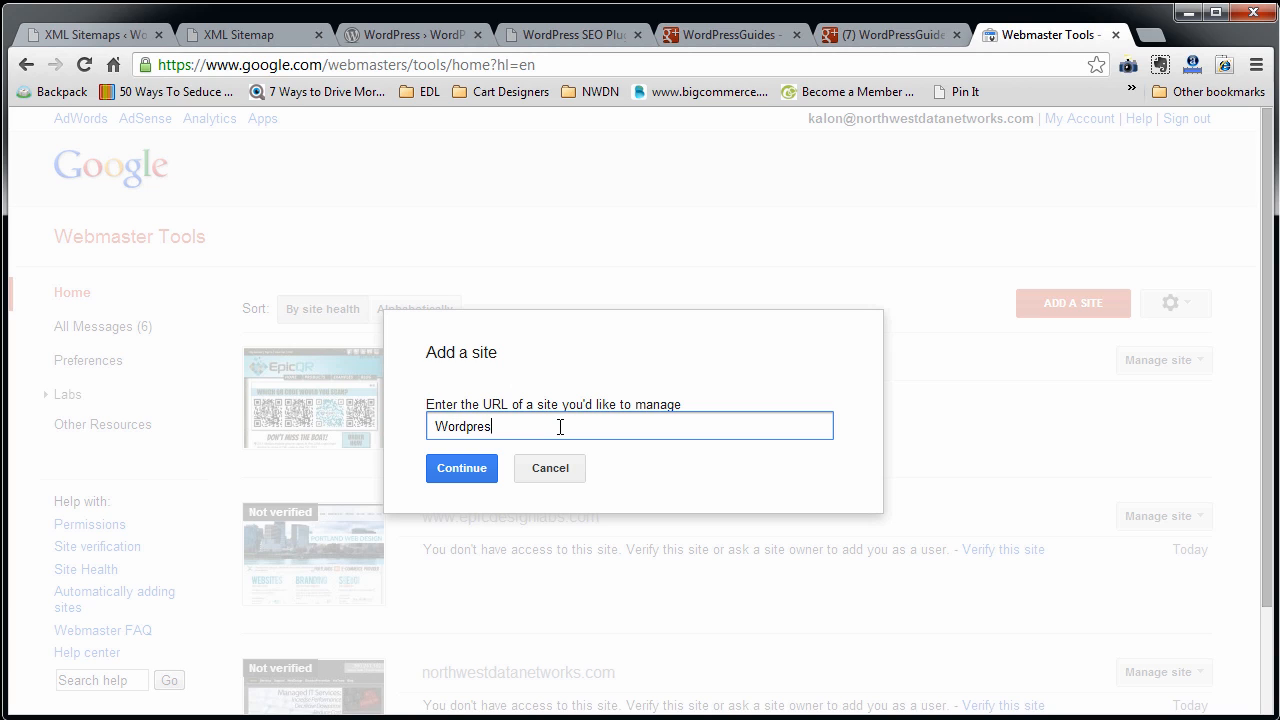
{"action": "type", "text": "sGuides.co"}
{"action": "type", "text": "htt"}
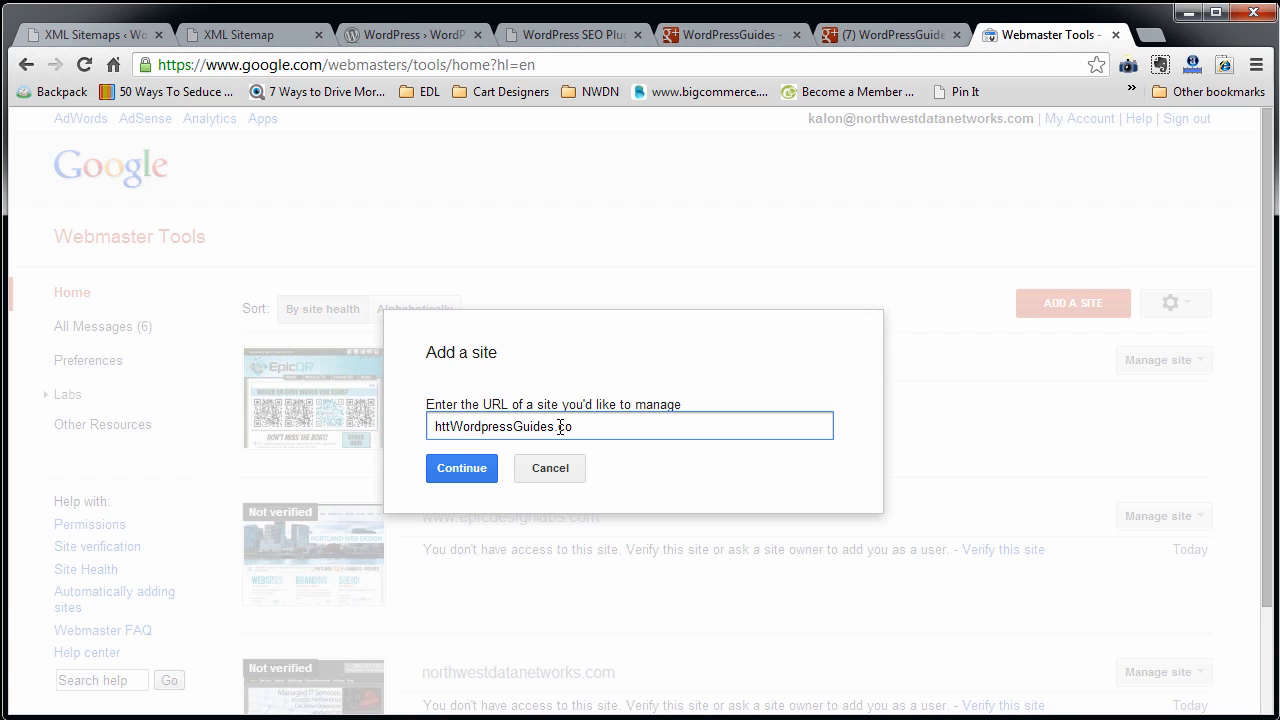
{"action": "type", "text": "p:"}
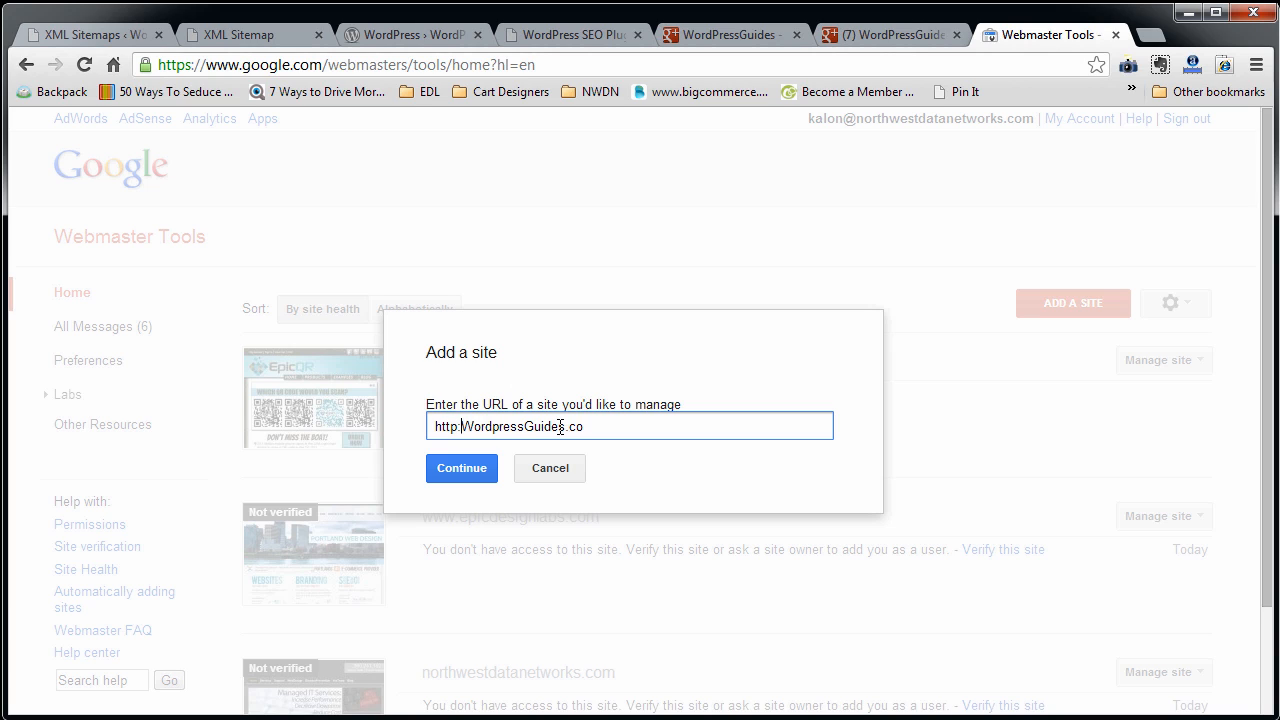
{"action": "type", "text": "//"}
{"action": "type", "text": "www."}
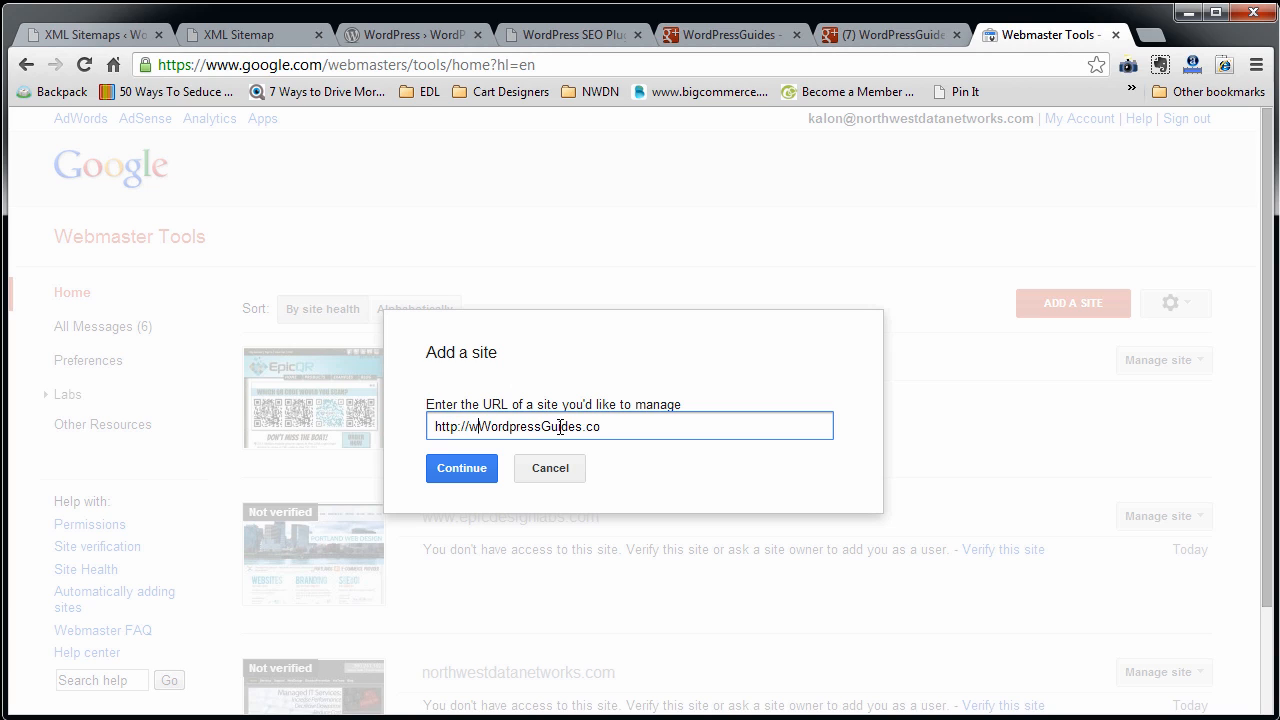
{"action": "left_click", "coordinate": [455, 474]}
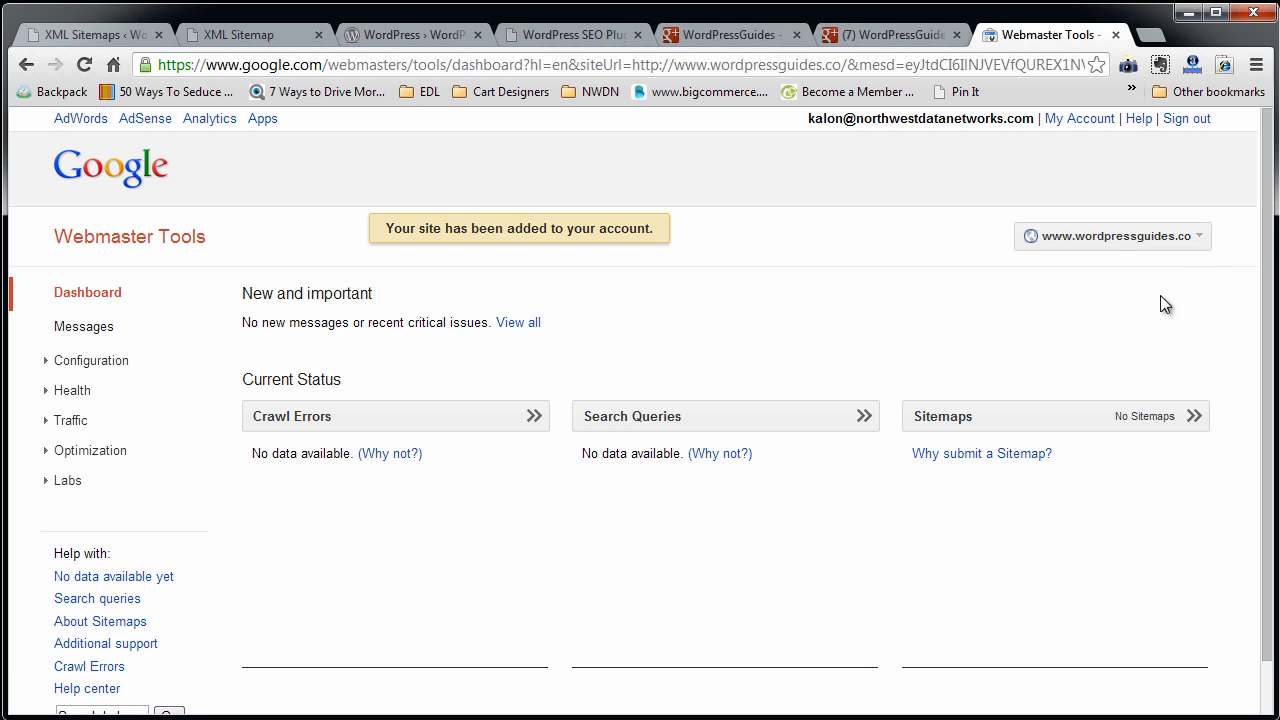
{"action": "left_click", "coordinate": [1155, 425]}
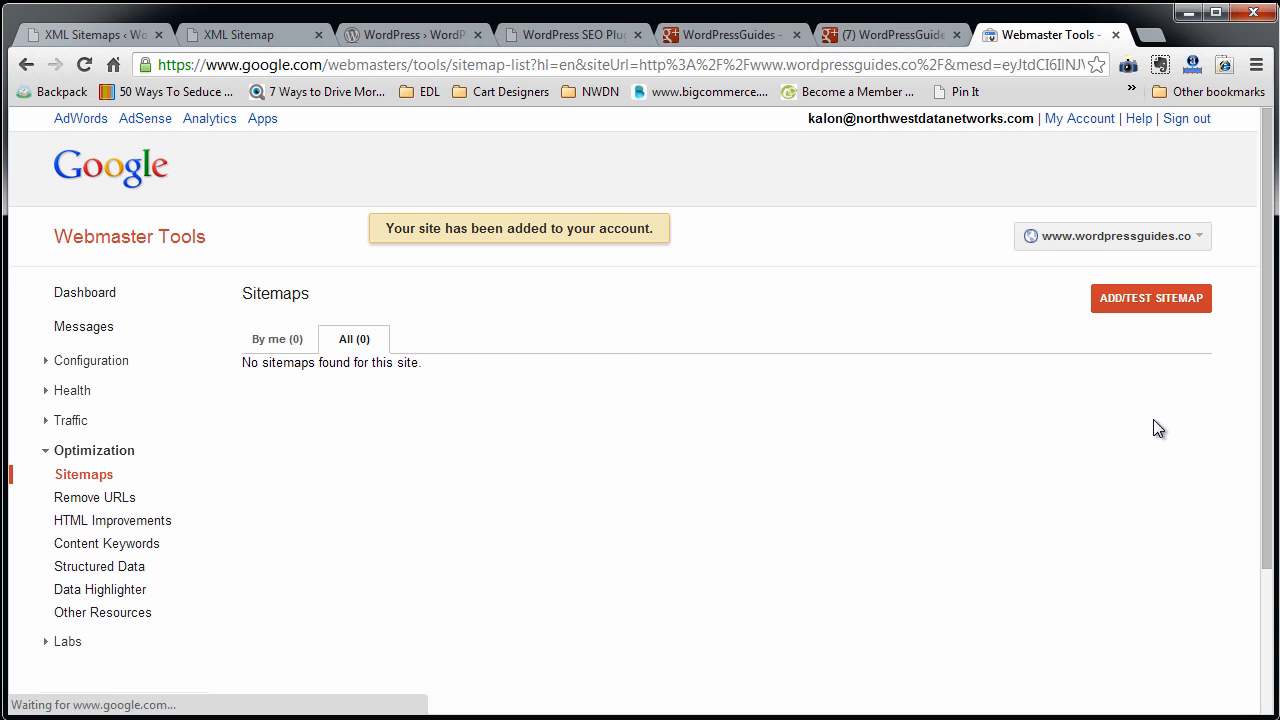
{"action": "left_click", "coordinate": [1142, 304]}
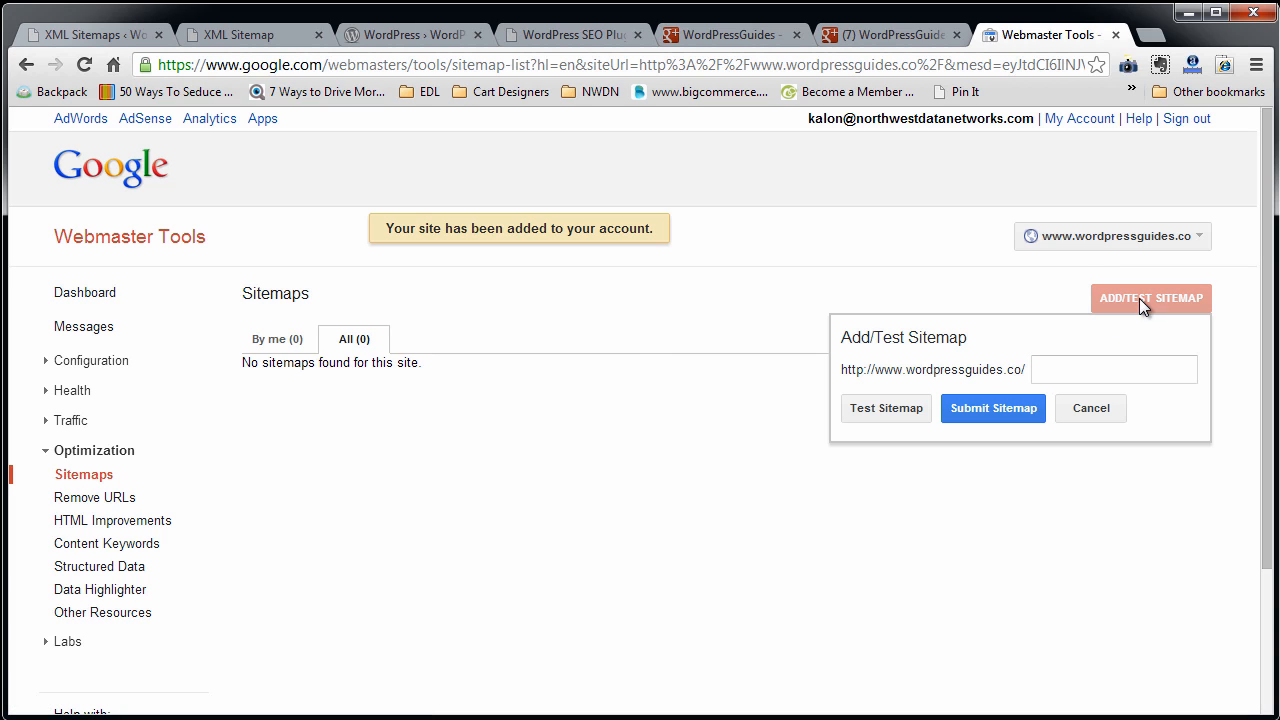
{"action": "left_click", "coordinate": [1076, 371]}
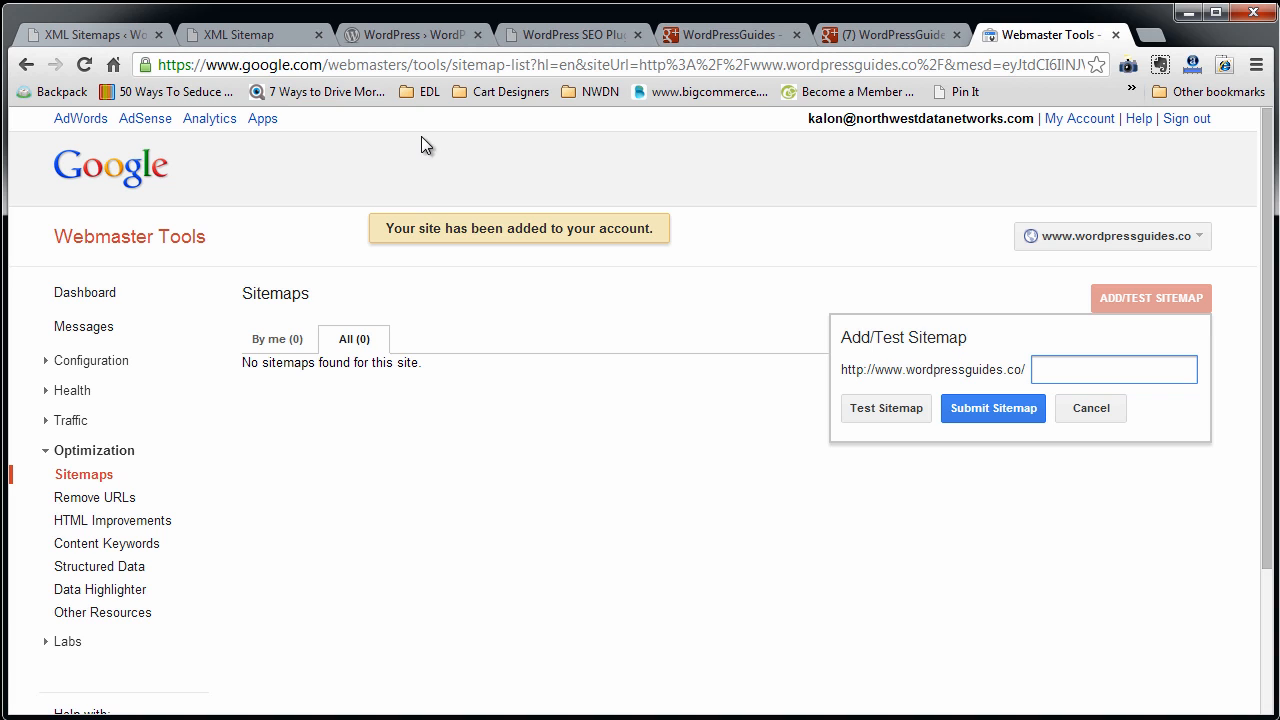
Copy only the file name sitemap_index.xml from the XML sitemap's address and return to Webmaster Tools.
{"action": "left_click", "coordinate": [257, 39]}
{"action": "left_click", "coordinate": [266, 62]}
{"action": "left_click_drag", "start_coordinate": [294, 64], "coordinate": [414, 66]}
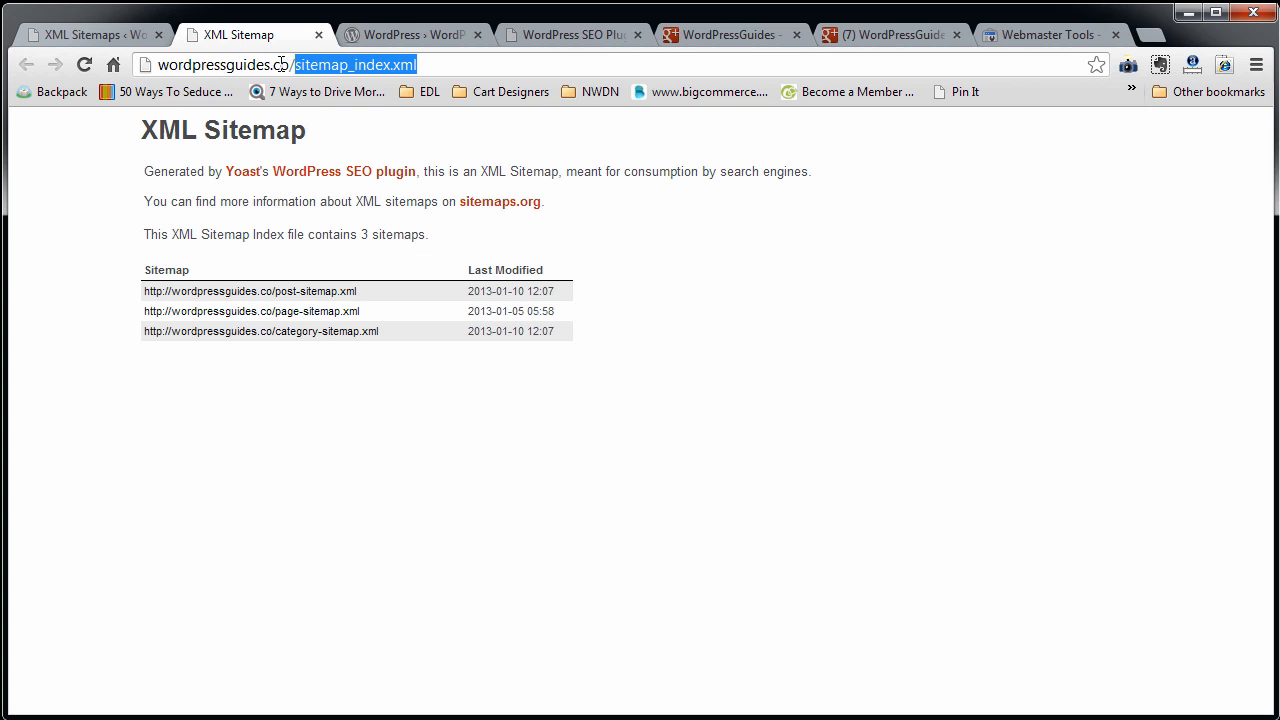
{"action": "right_click", "coordinate": [334, 64]}
{"action": "left_click", "coordinate": [409, 126]}
{"action": "left_click", "coordinate": [1015, 27]}
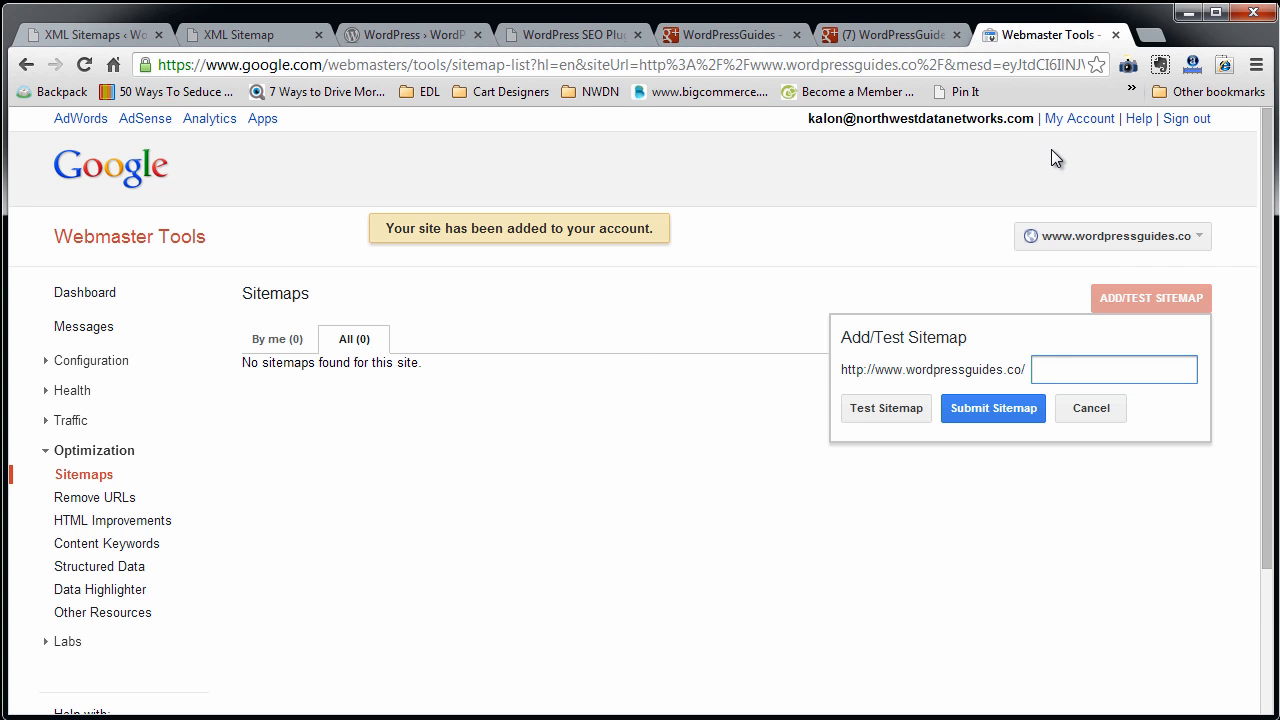
Submit sitemap_index.xml as the site's sitemap, dismiss the notice and reload the sitemap list.
{"action": "left_click_drag", "start_coordinate": [850, 370], "coordinate": [1020, 370]}
{"action": "left_click", "coordinate": [1044, 370]}
{"action": "right_click", "coordinate": [1044, 370]}
{"action": "left_click", "coordinate": [1098, 476]}
{"action": "left_click", "coordinate": [993, 408]}
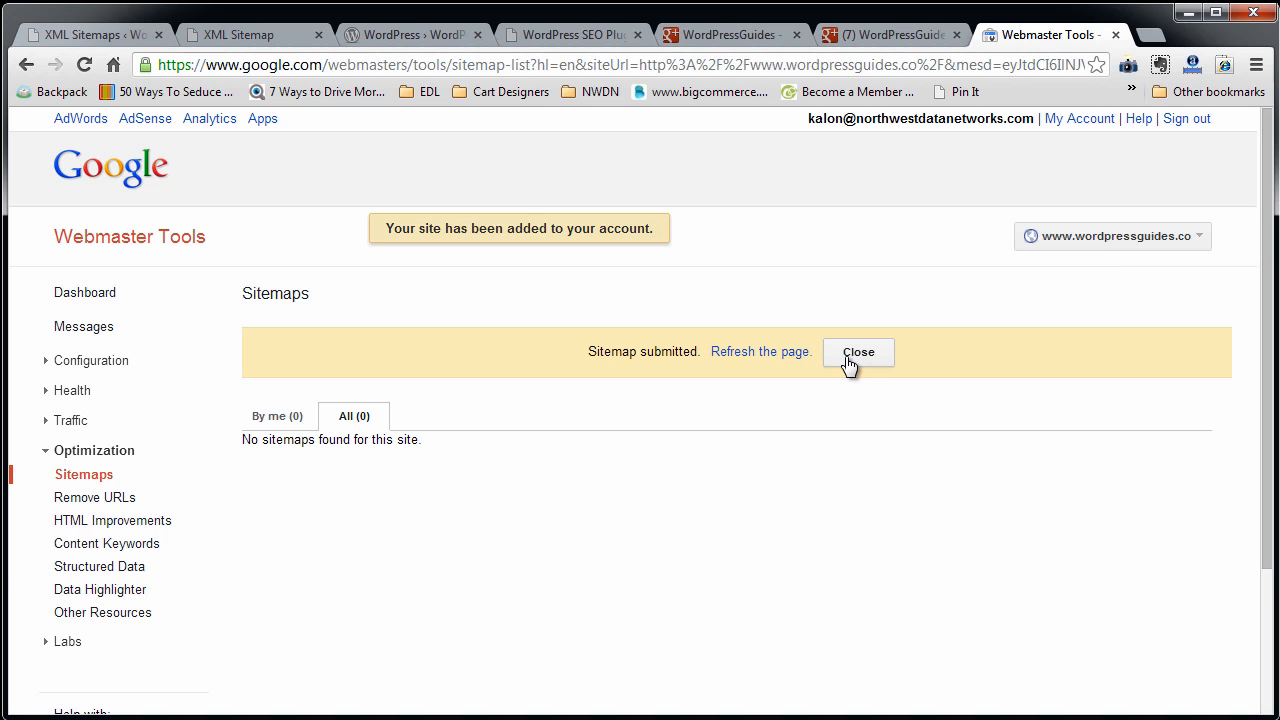
{"action": "left_click", "coordinate": [848, 355]}
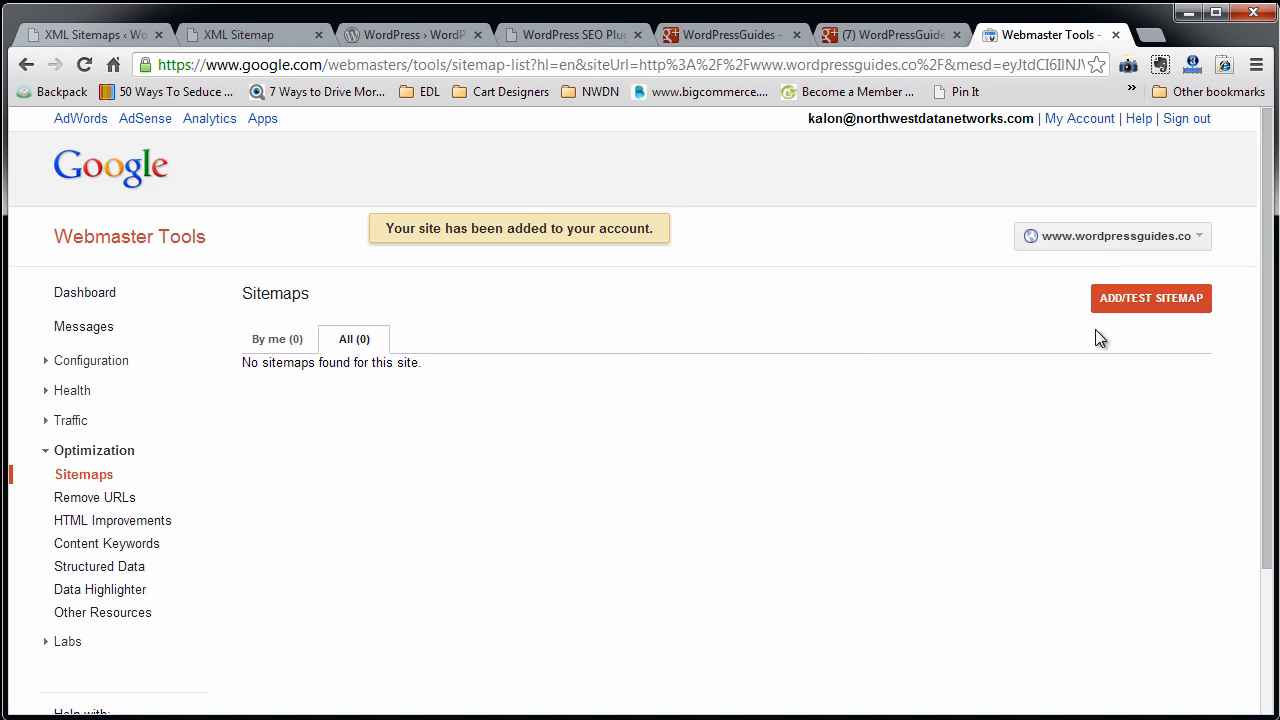
{"action": "left_click", "coordinate": [84, 64]}
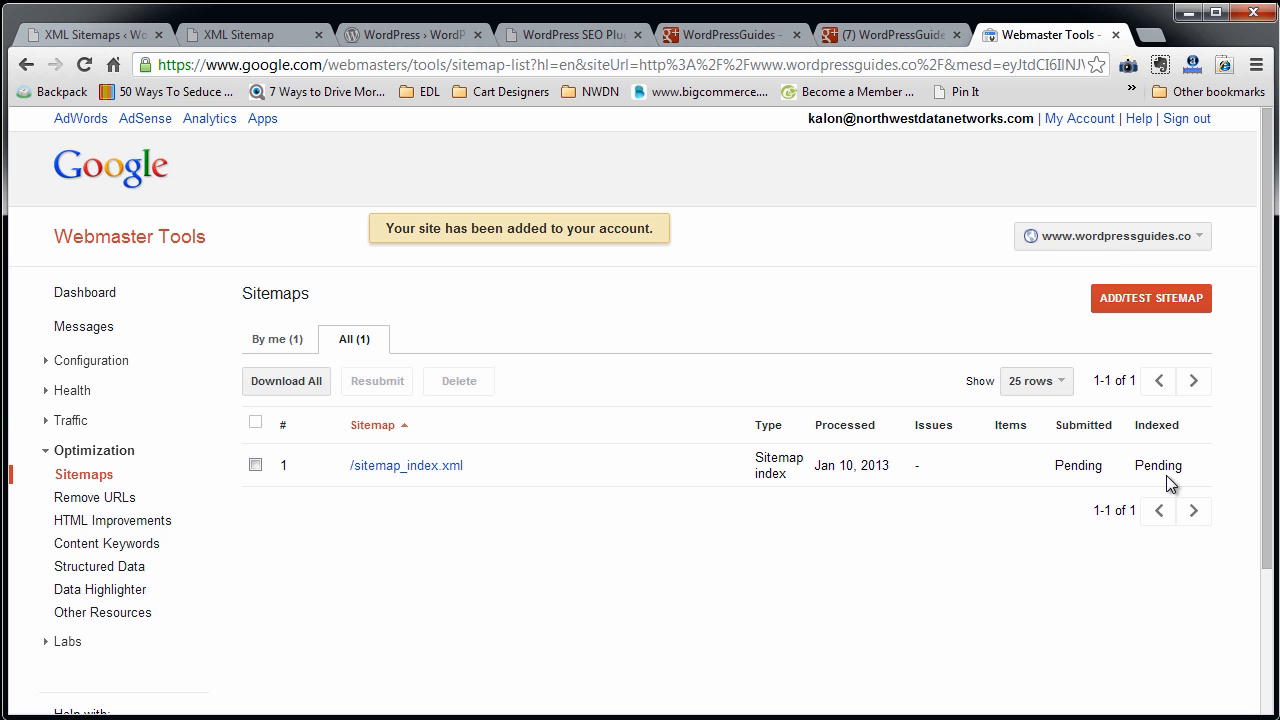
Return to Yoast's XML Sitemaps settings and review the excluded post types, excluded taxonomies and entries per page options.
{"action": "left_click", "coordinate": [101, 36]}
{"action": "scroll", "coordinate": [316, 607], "scroll_direction": "down", "scroll_amount": 3}
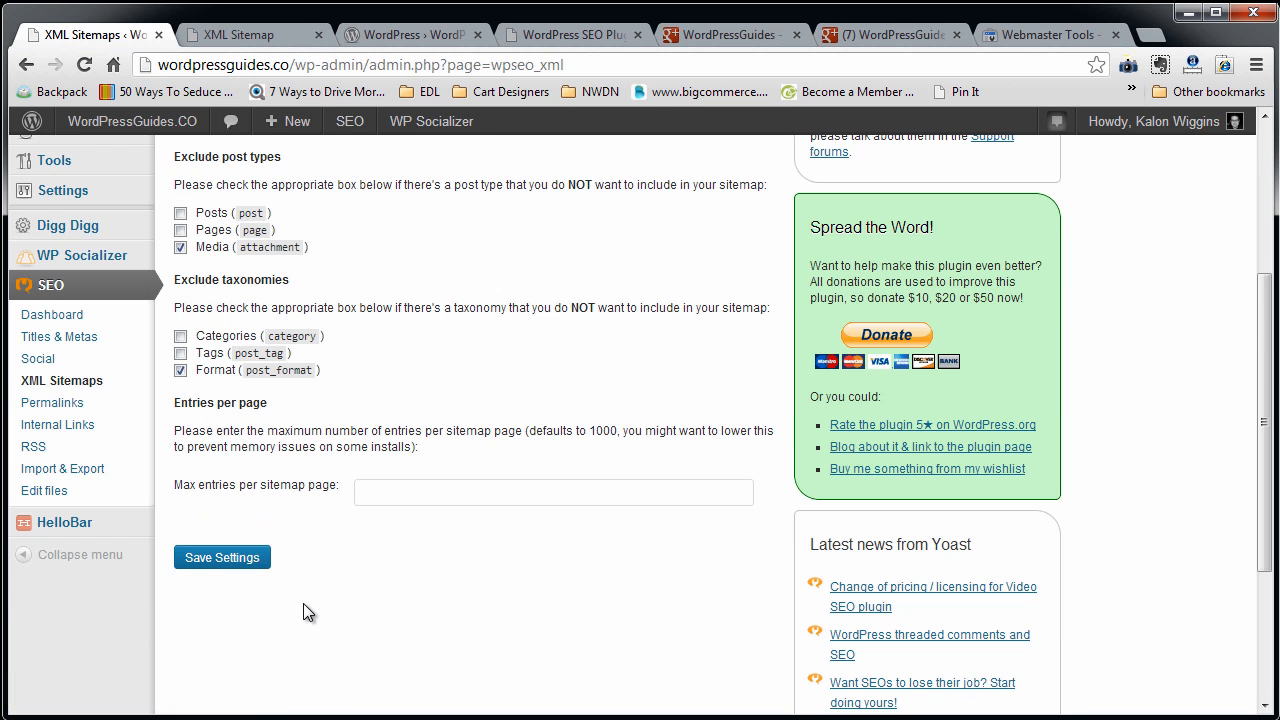